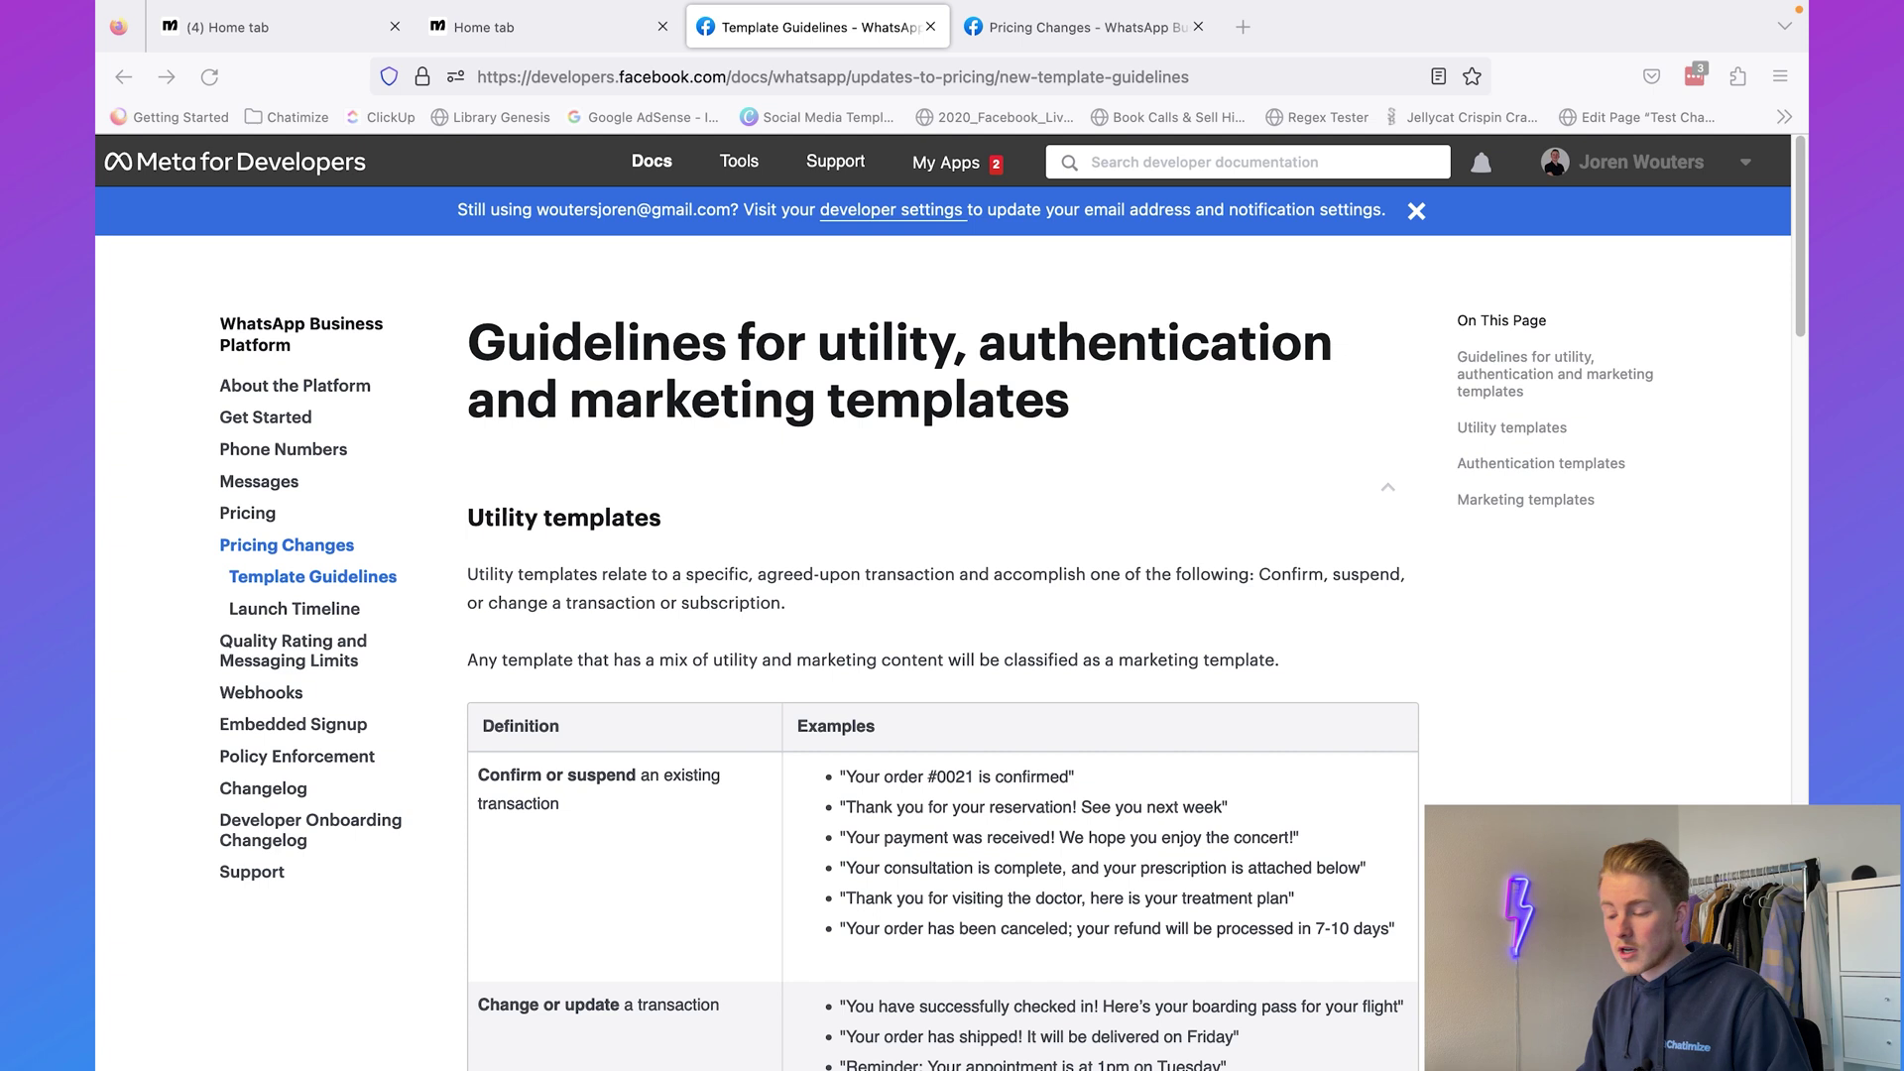
pyautogui.tripleClick(532, 523)
pyautogui.scroll(-3, 531, 525)
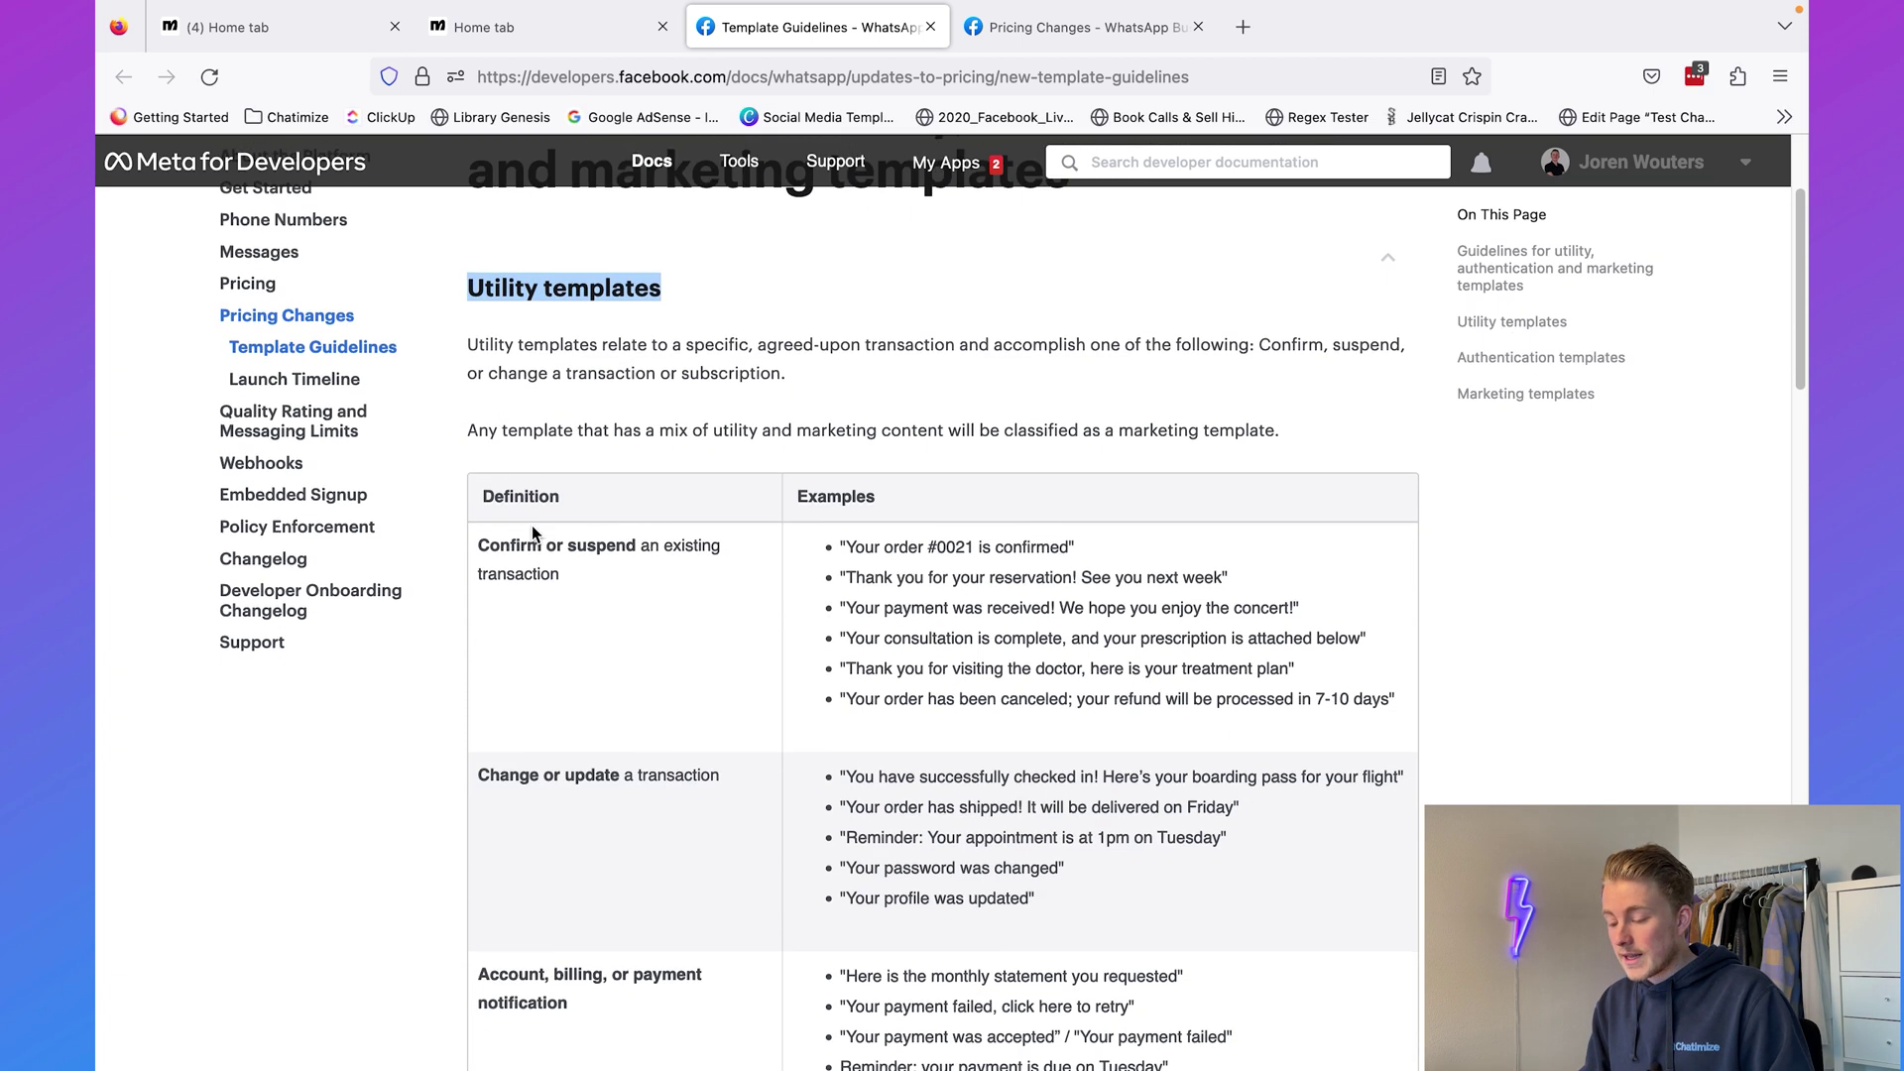
pyautogui.click(483, 500)
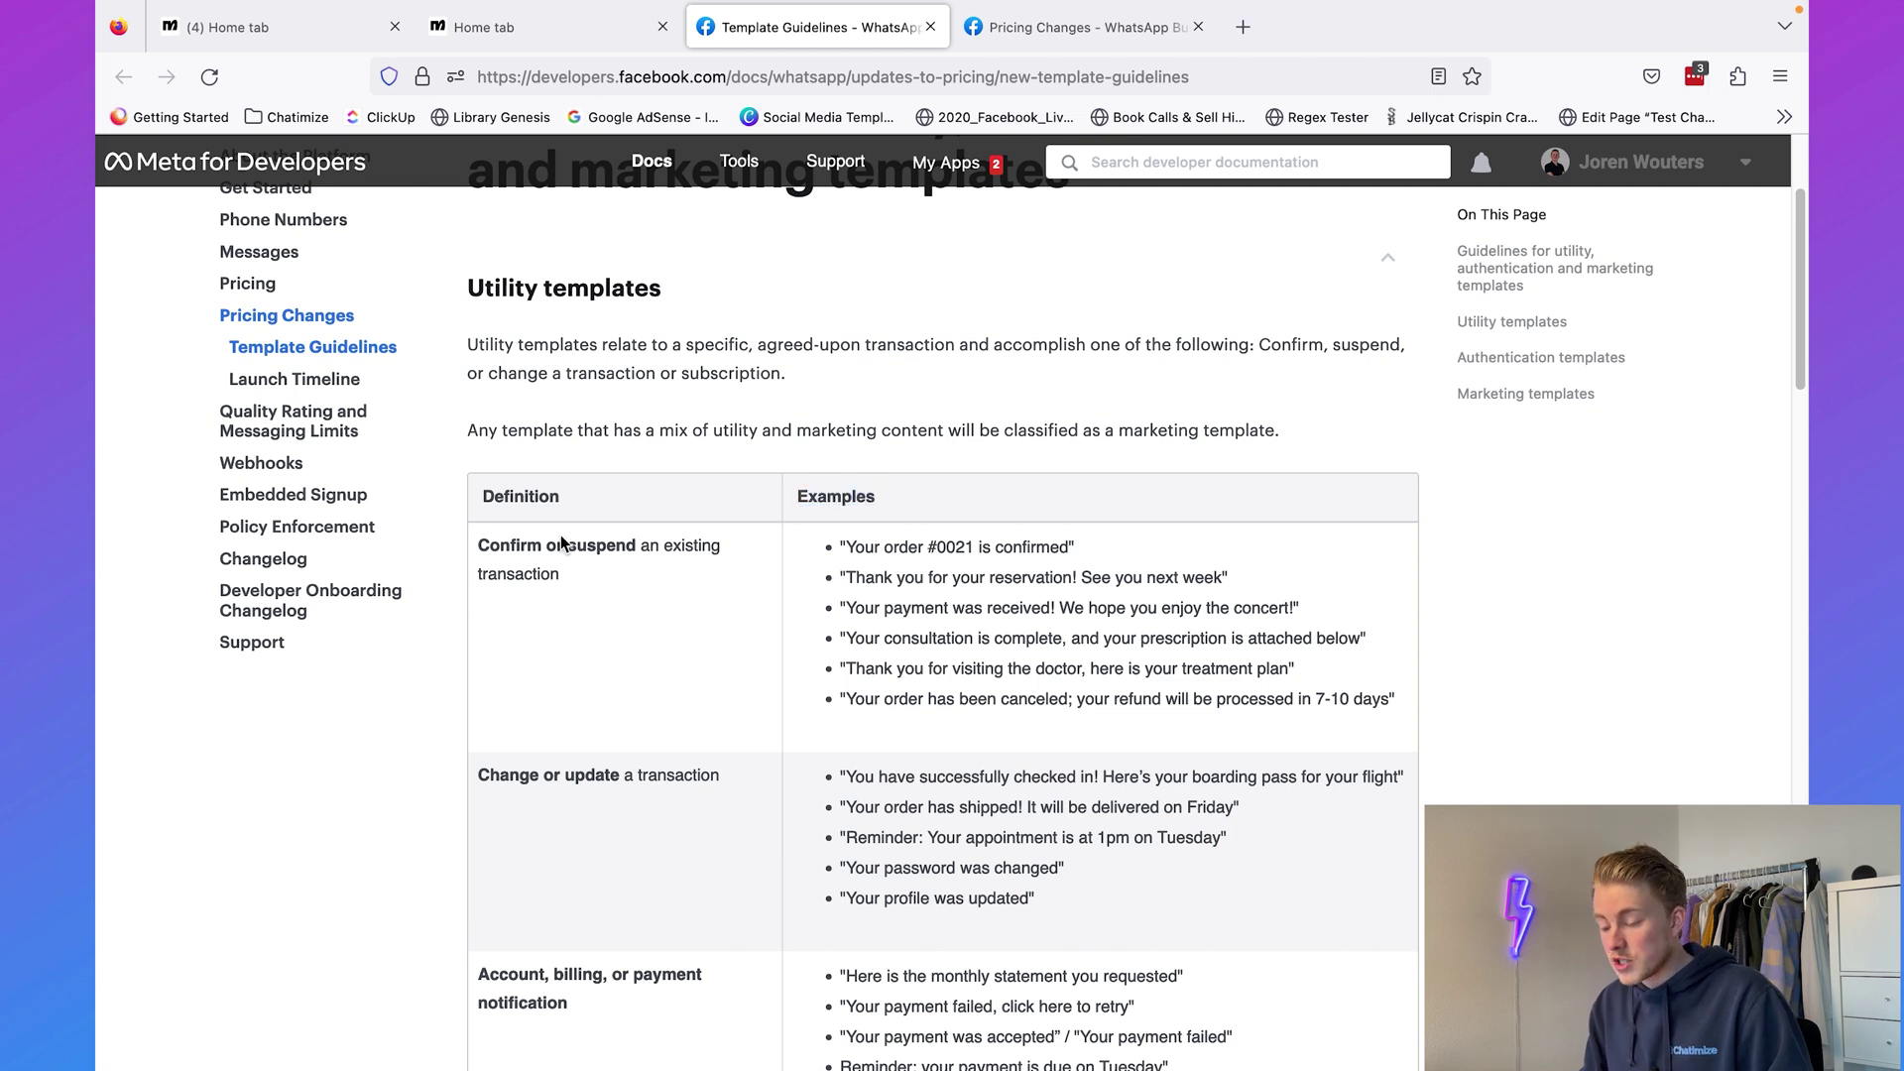
pyautogui.tripleClick(551, 565)
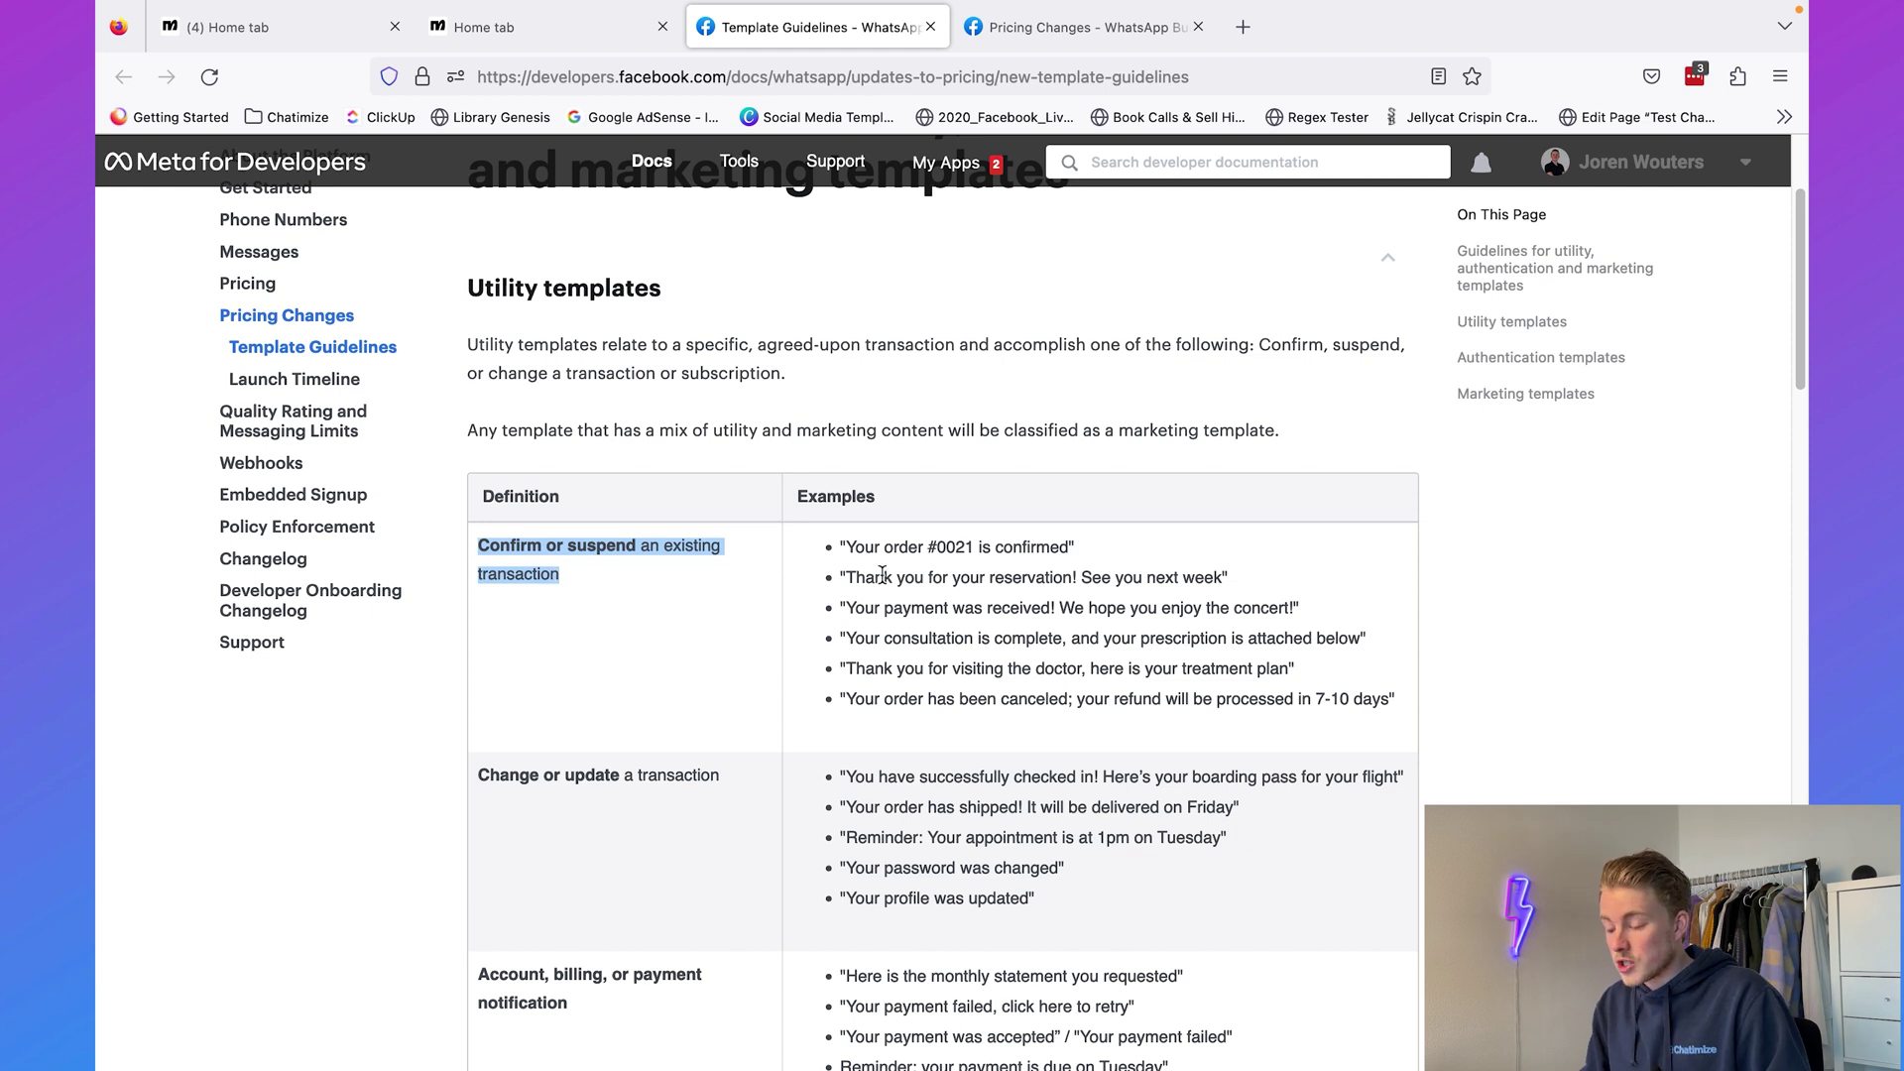
pyautogui.moveTo(848, 551); pyautogui.dragTo(1077, 547)
pyautogui.click(1077, 547)
pyautogui.scroll(-1, 1077, 544)
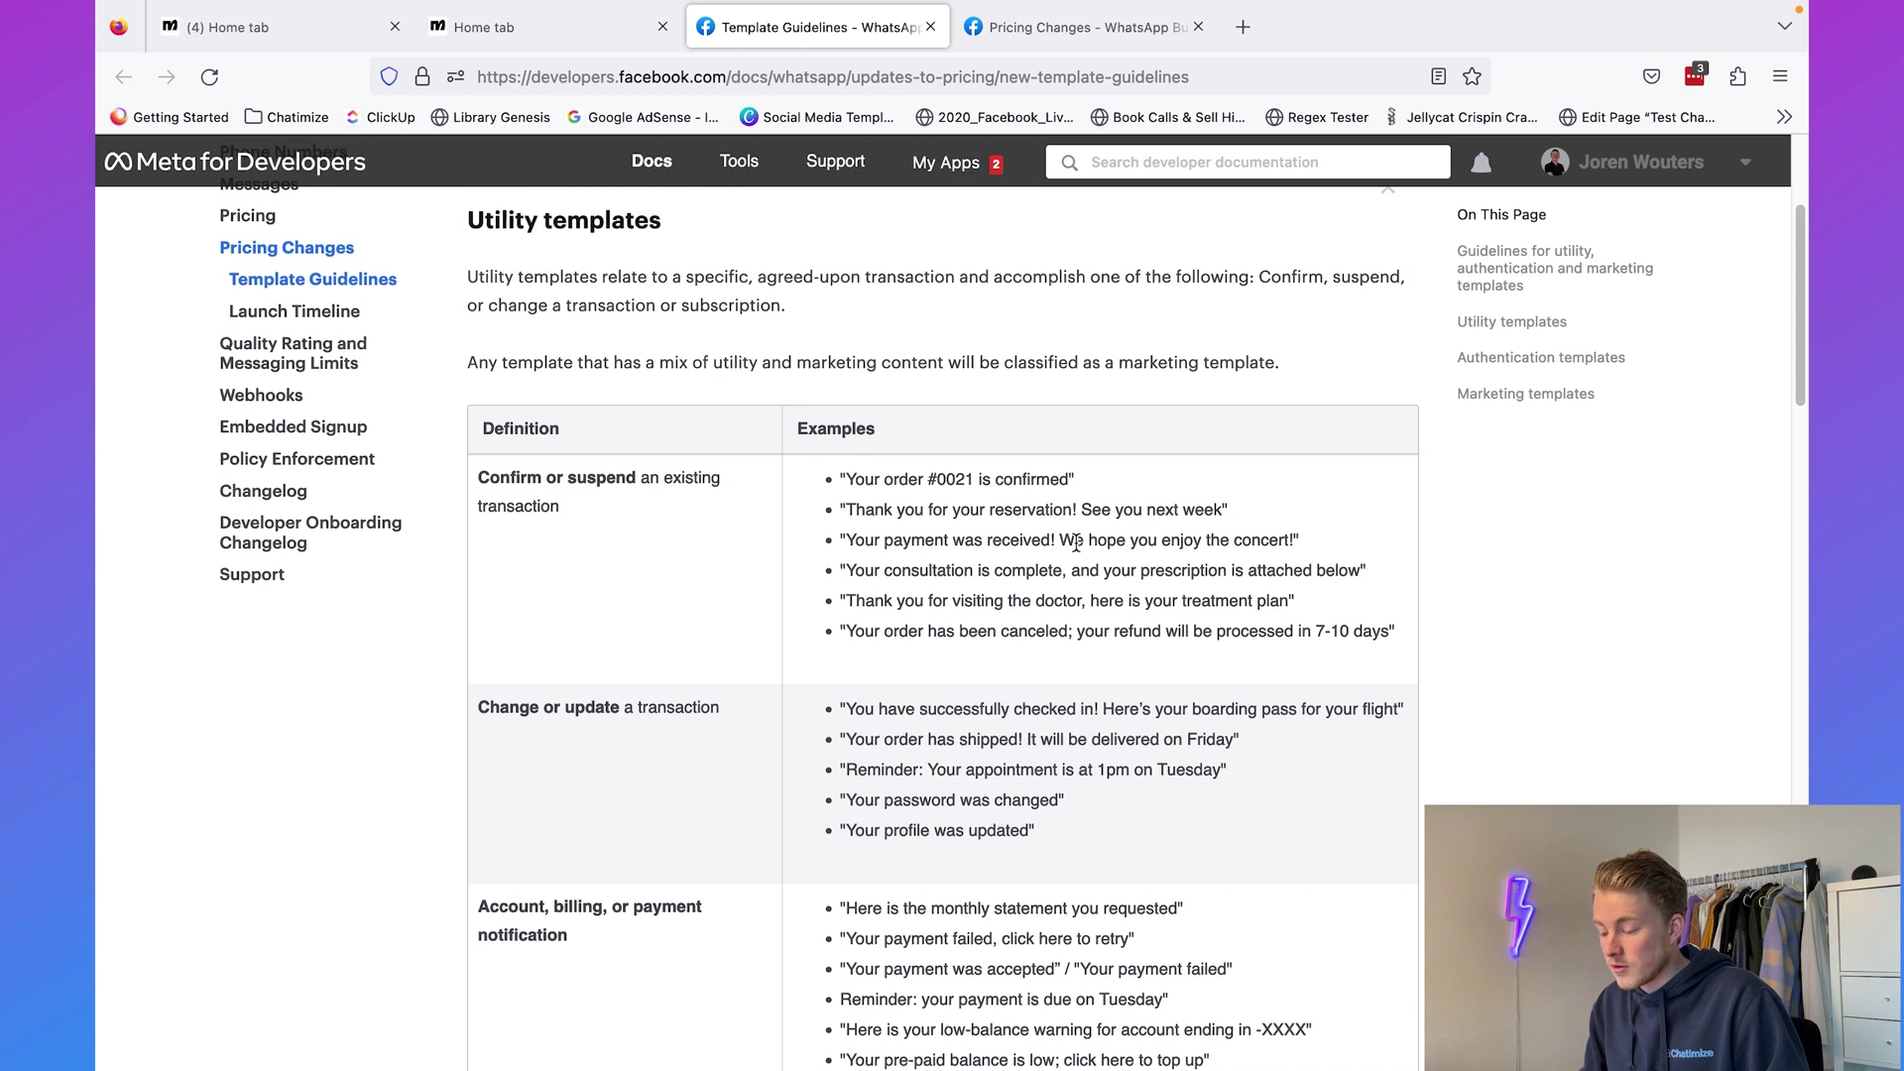
pyautogui.tripleClick(1009, 509)
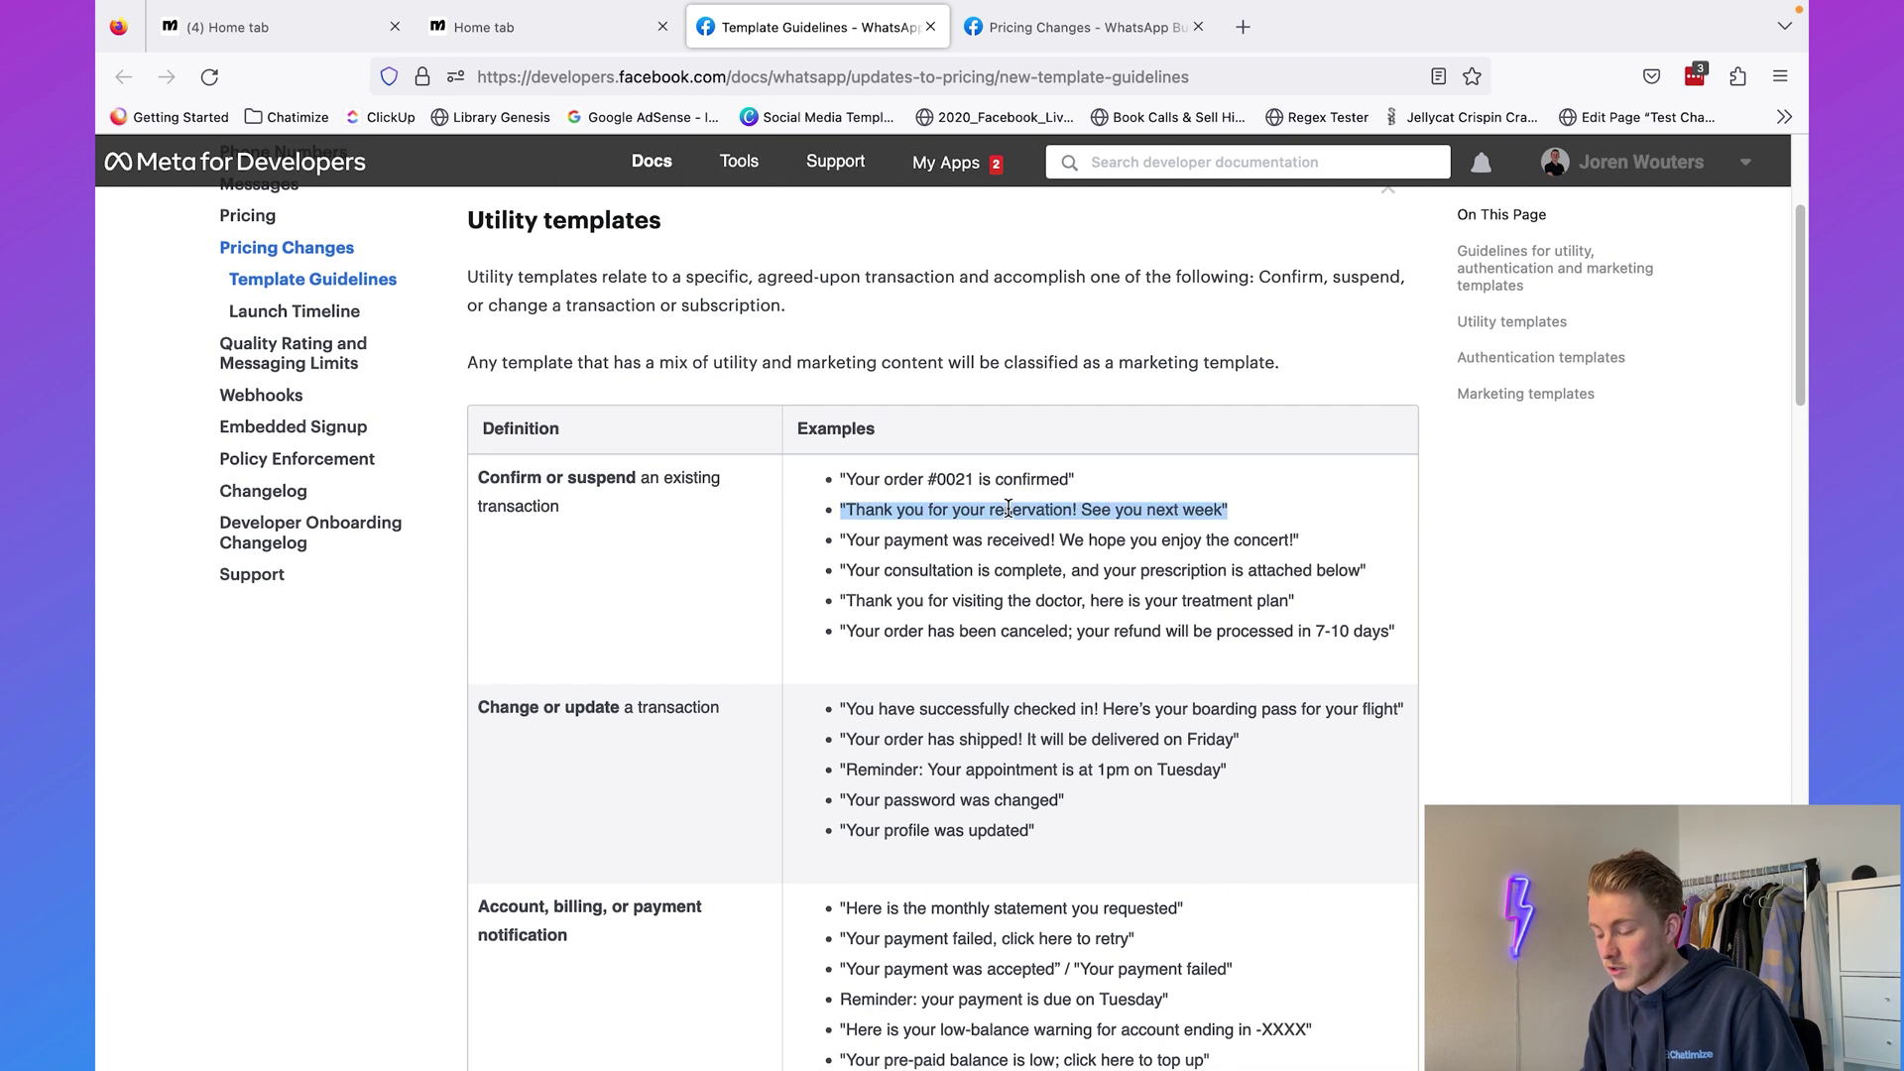
pyautogui.tripleClick(948, 535)
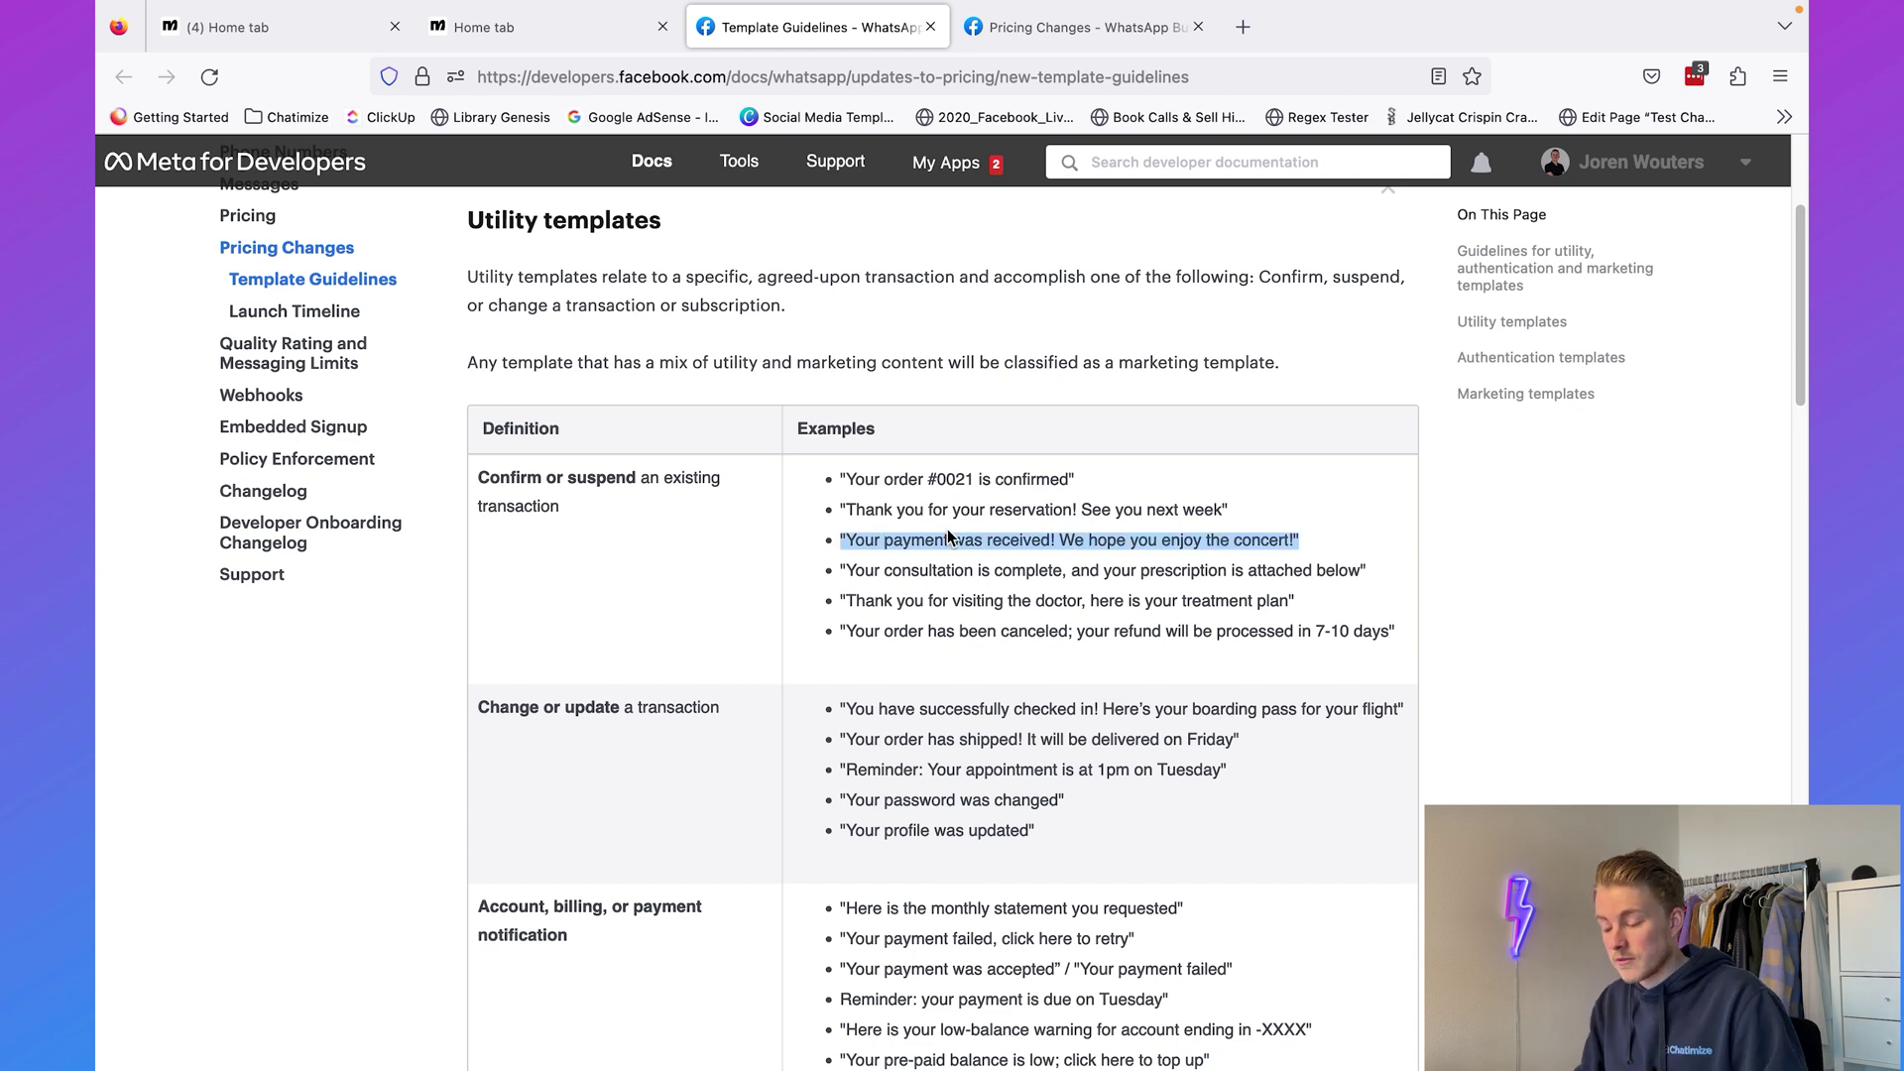
pyautogui.scroll(-2, 948, 536)
pyautogui.moveTo(478, 571); pyautogui.dragTo(738, 569)
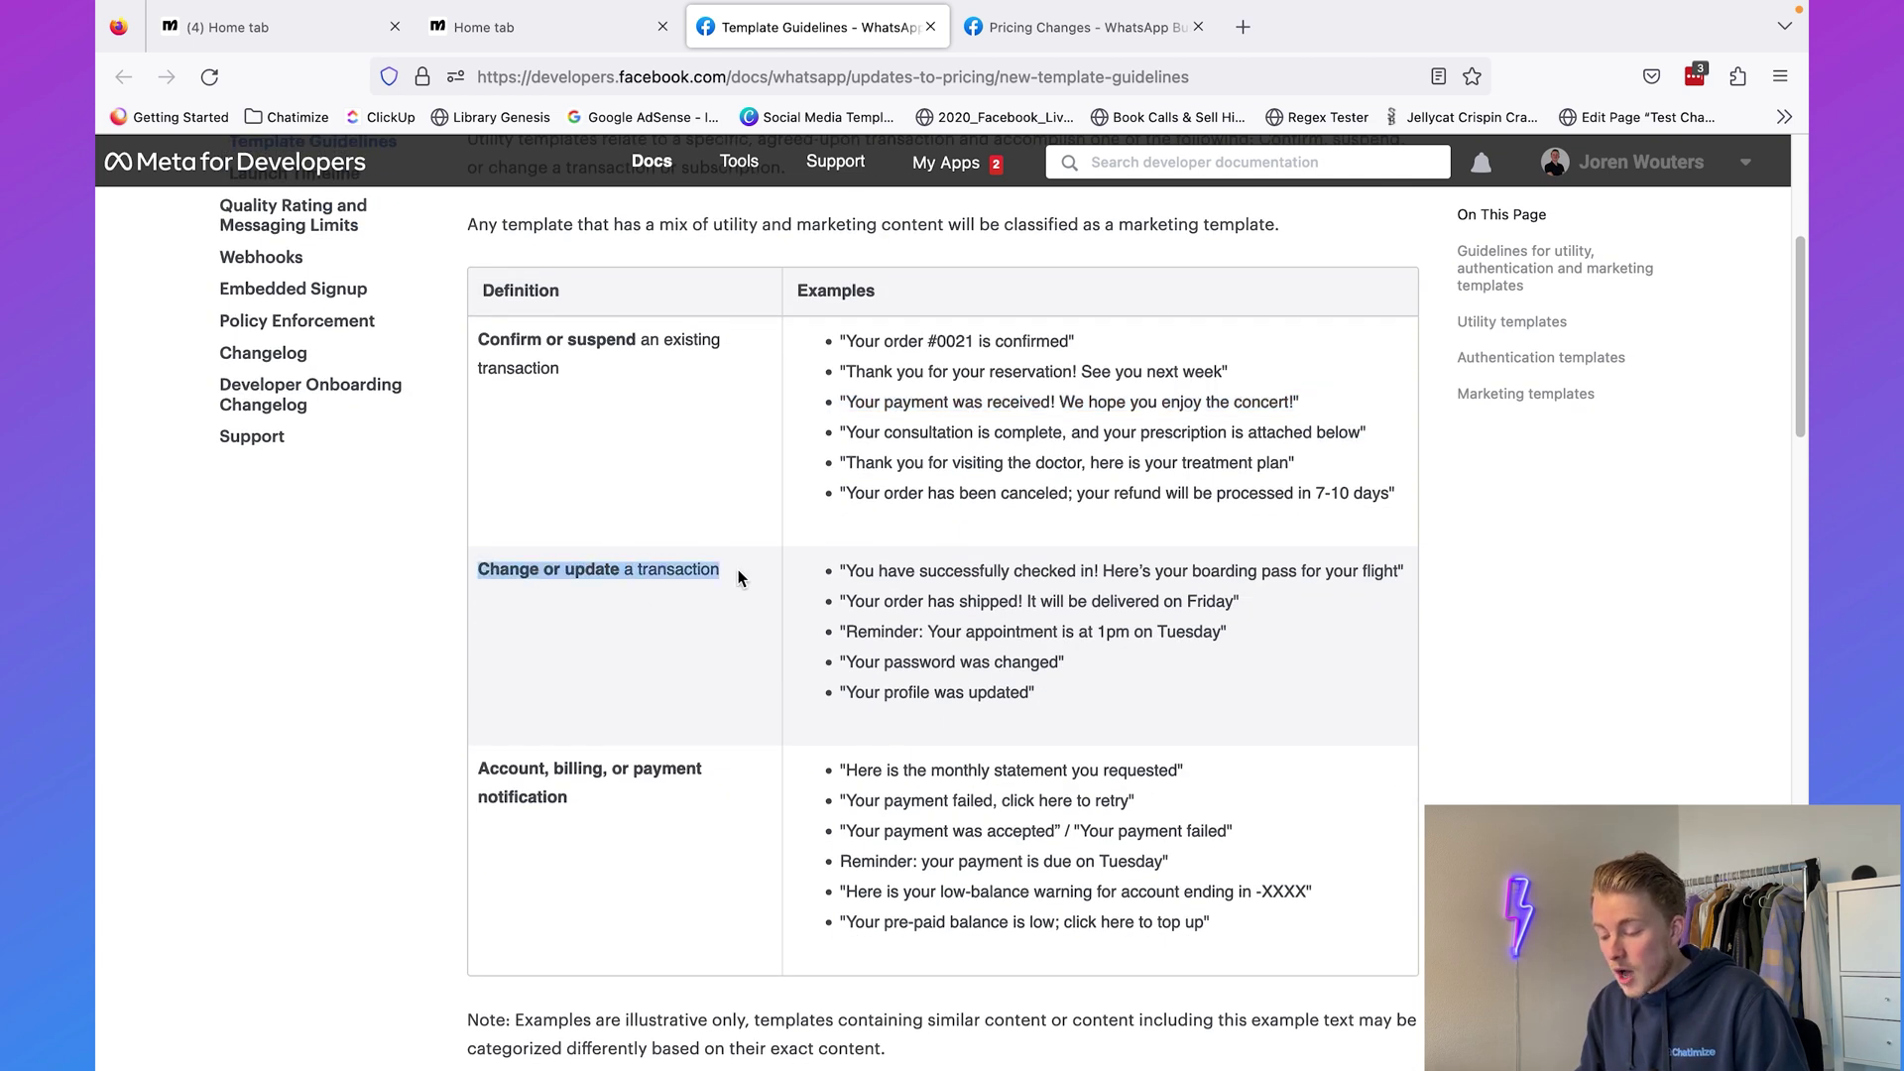
pyautogui.click(741, 570)
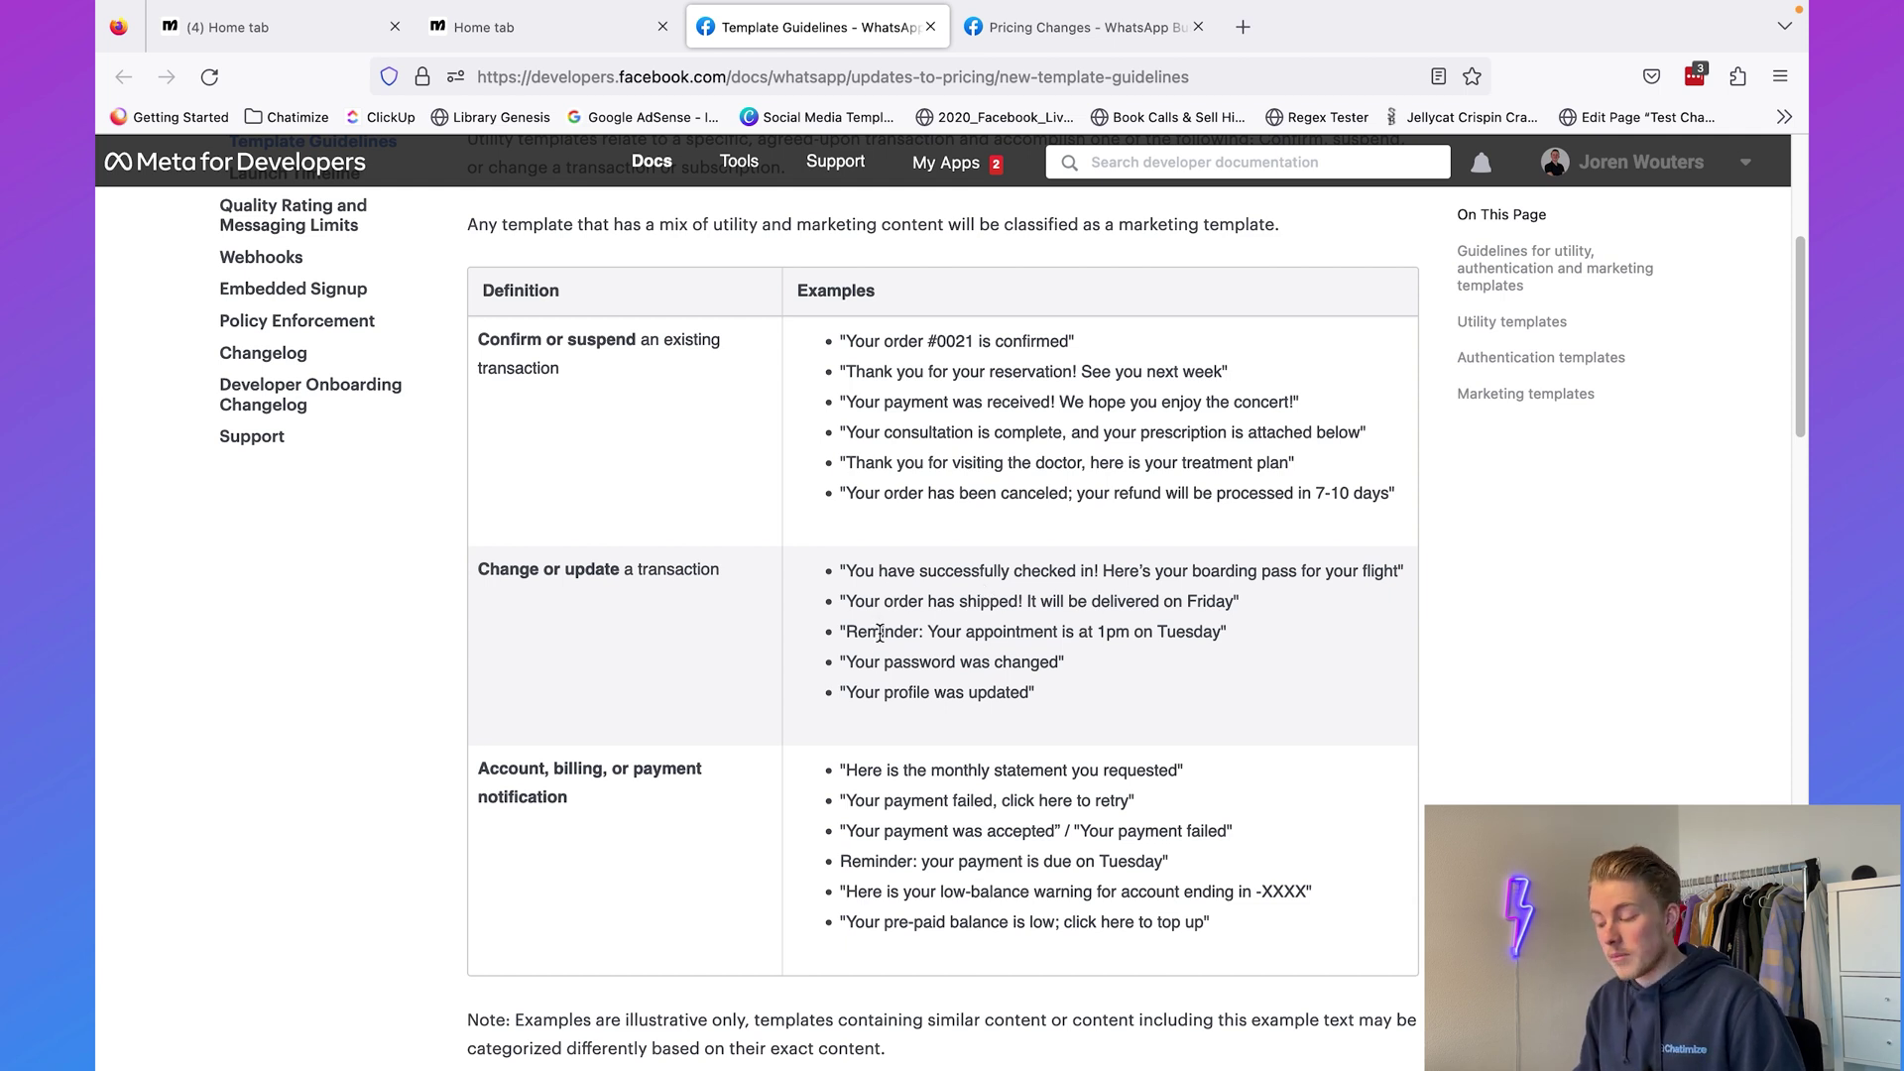
pyautogui.moveTo(846, 659); pyautogui.dragTo(1103, 658)
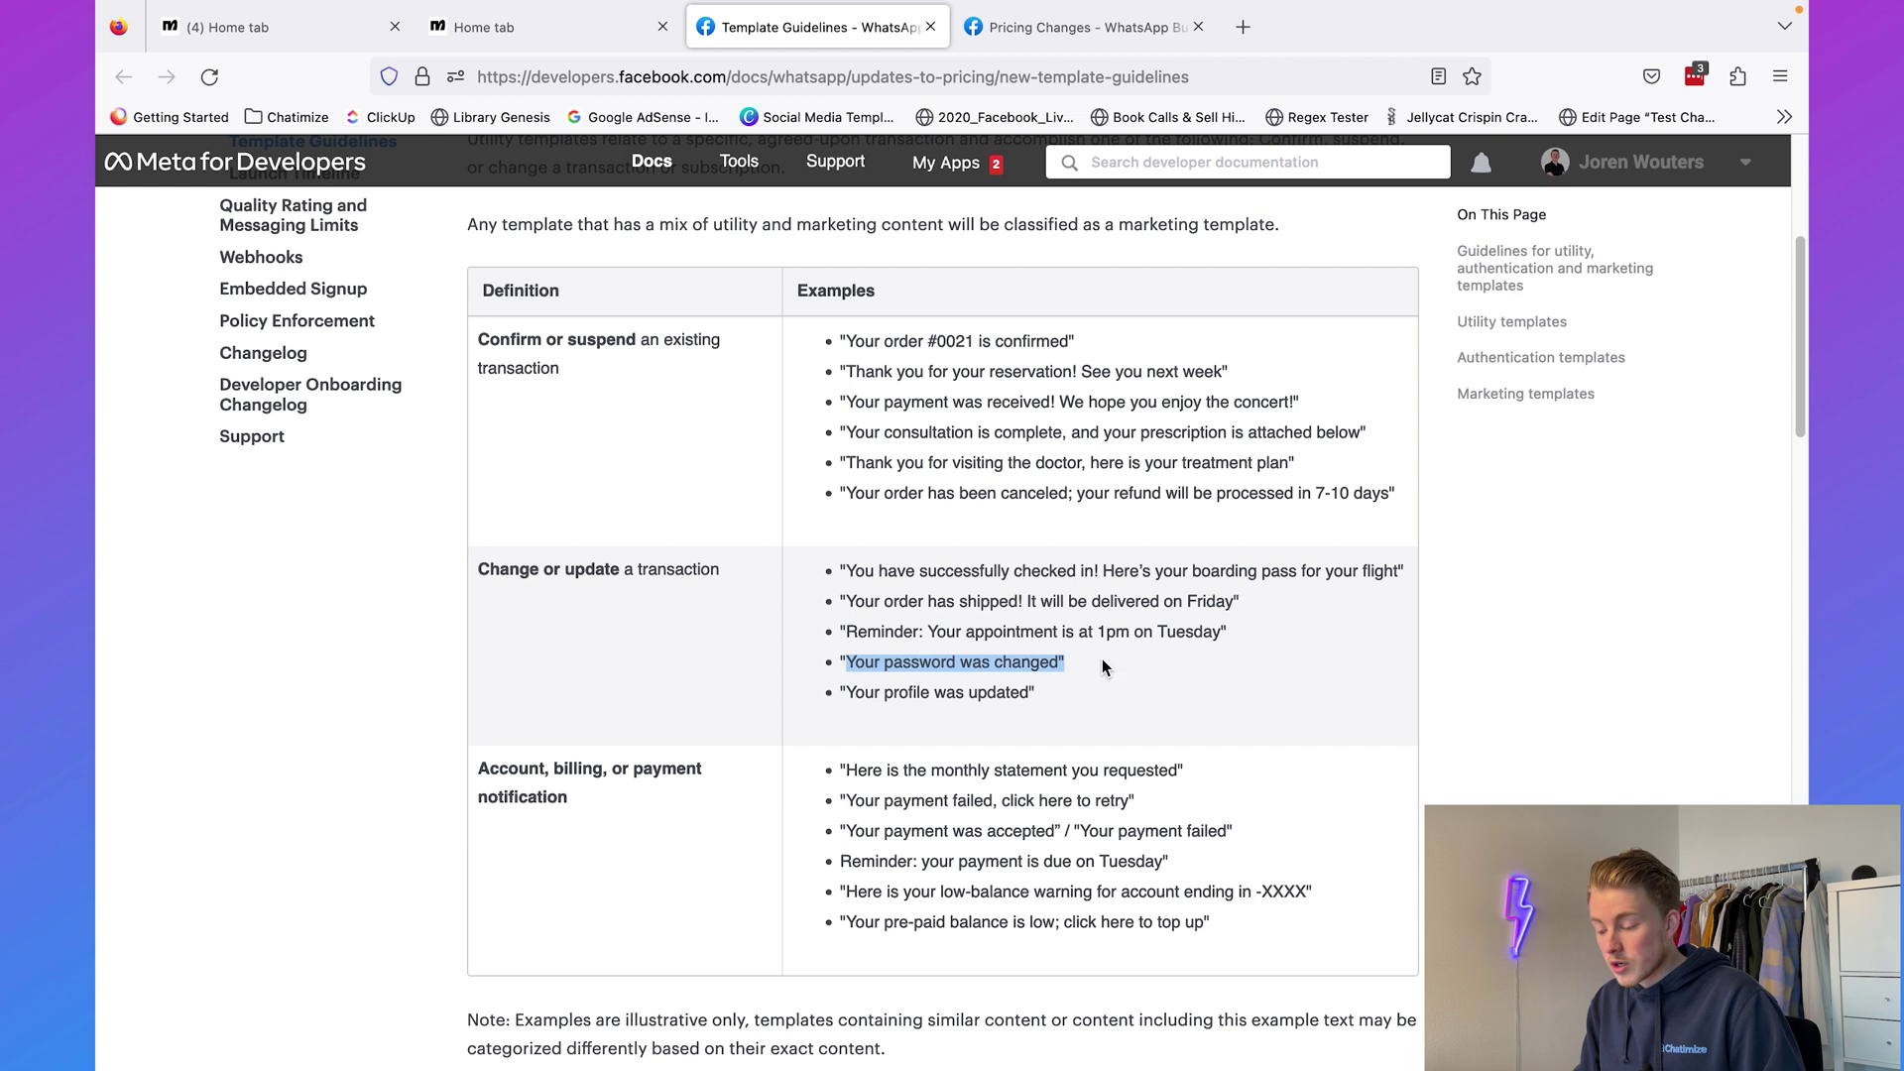
pyautogui.click(1103, 658)
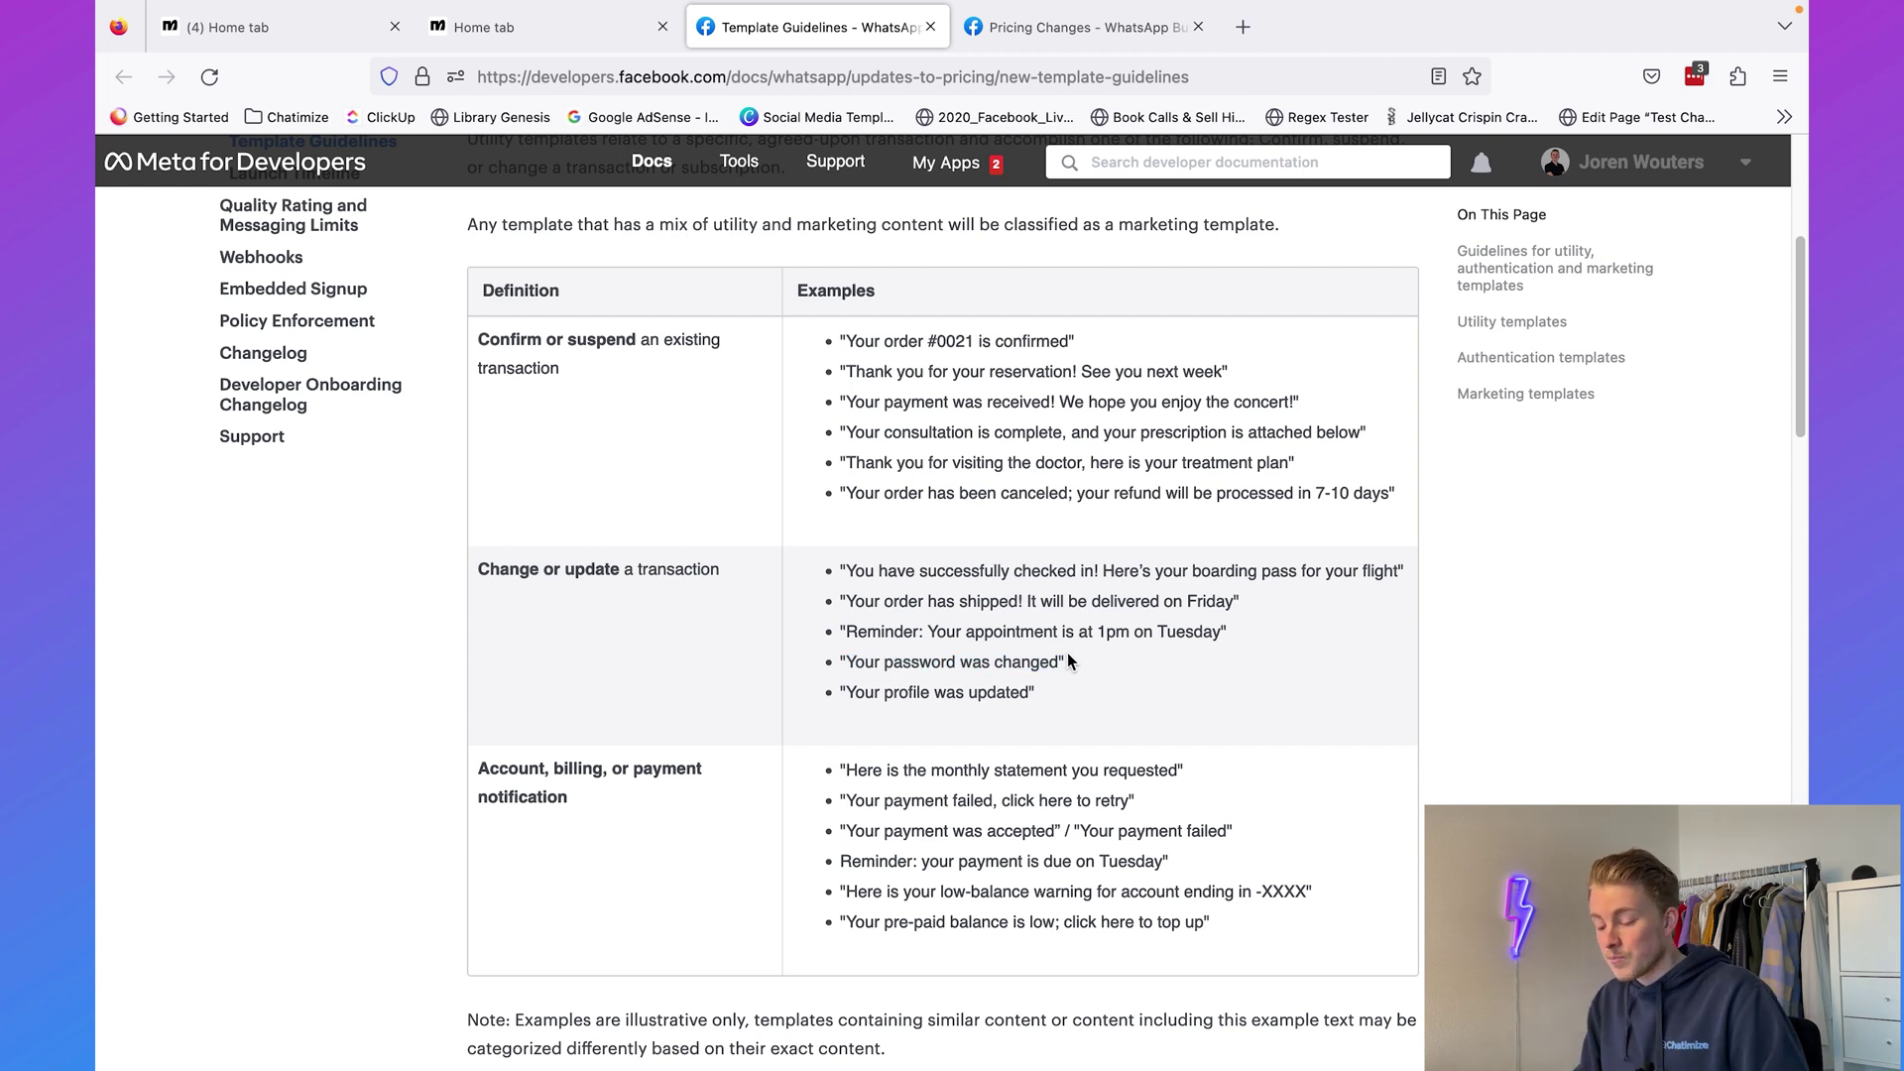
pyautogui.scroll(-3, 781, 631)
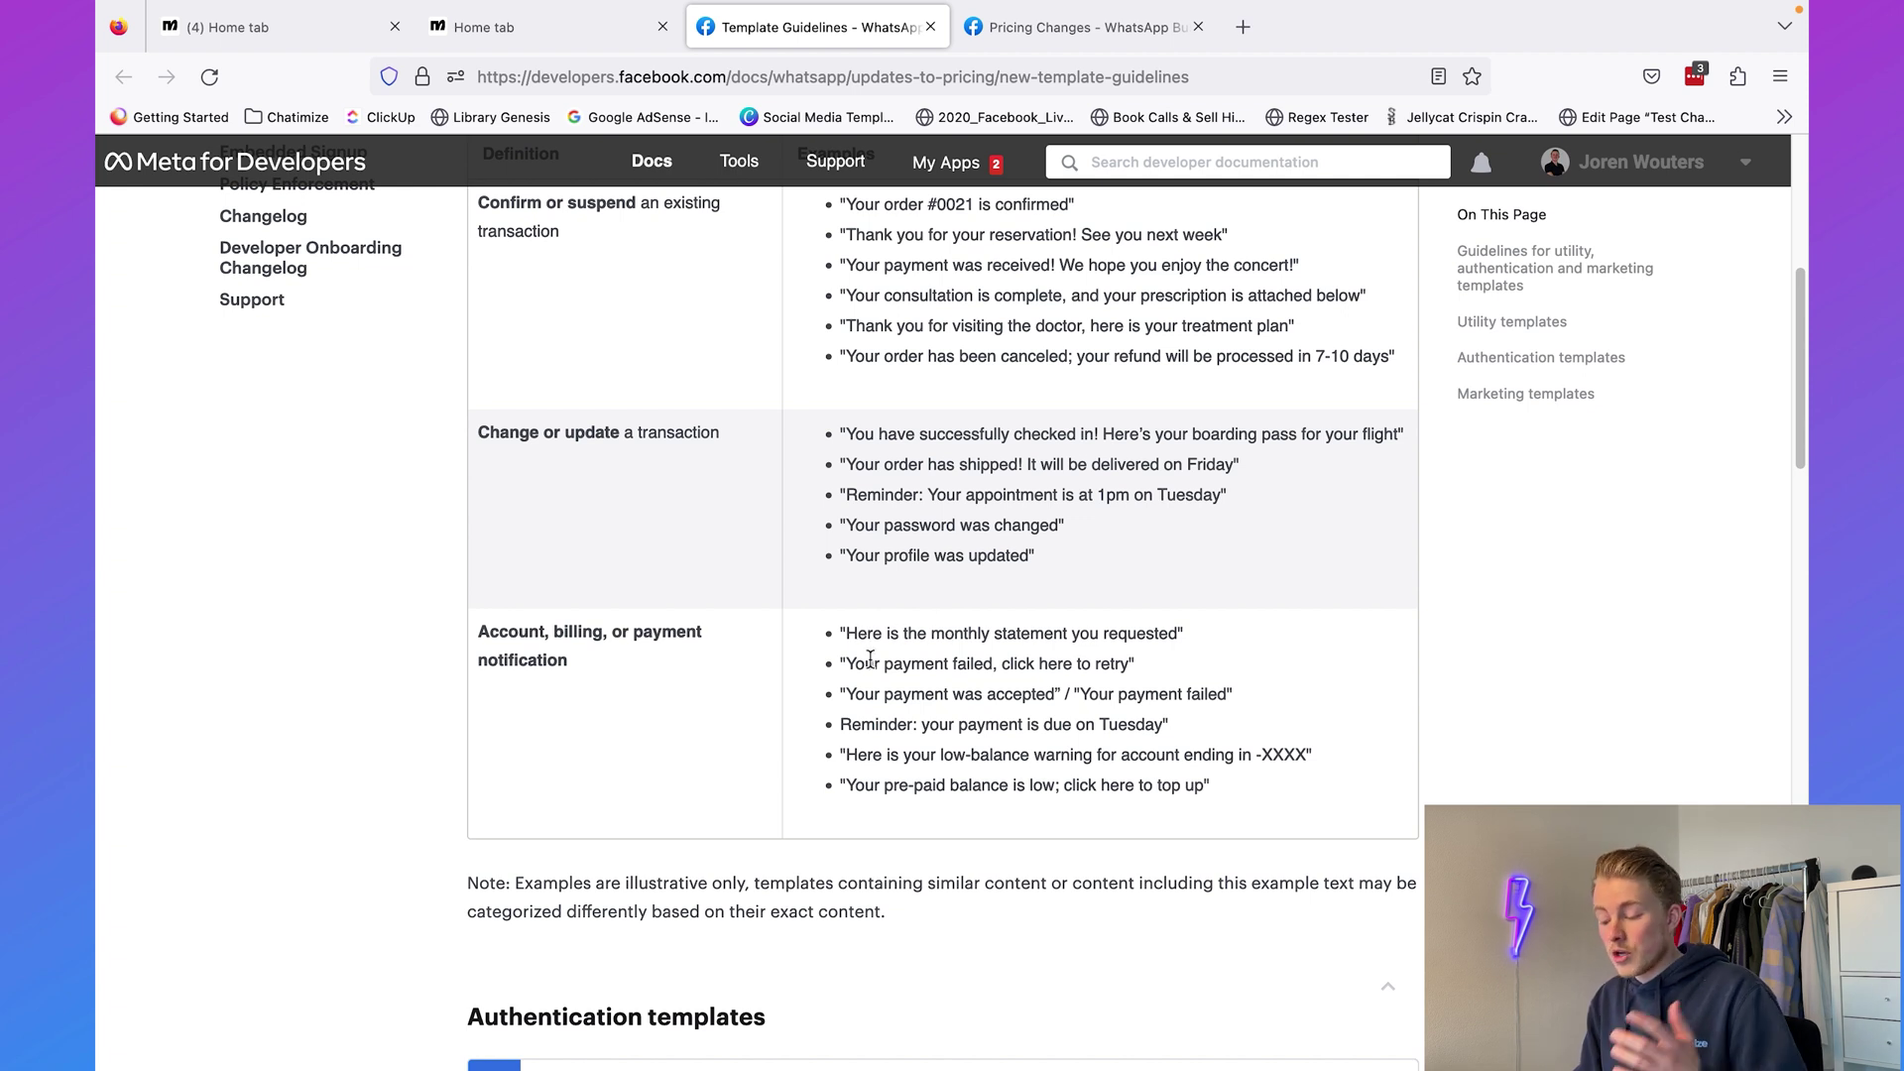
pyautogui.moveTo(845, 663); pyautogui.dragTo(1123, 664)
pyautogui.click(976, 664)
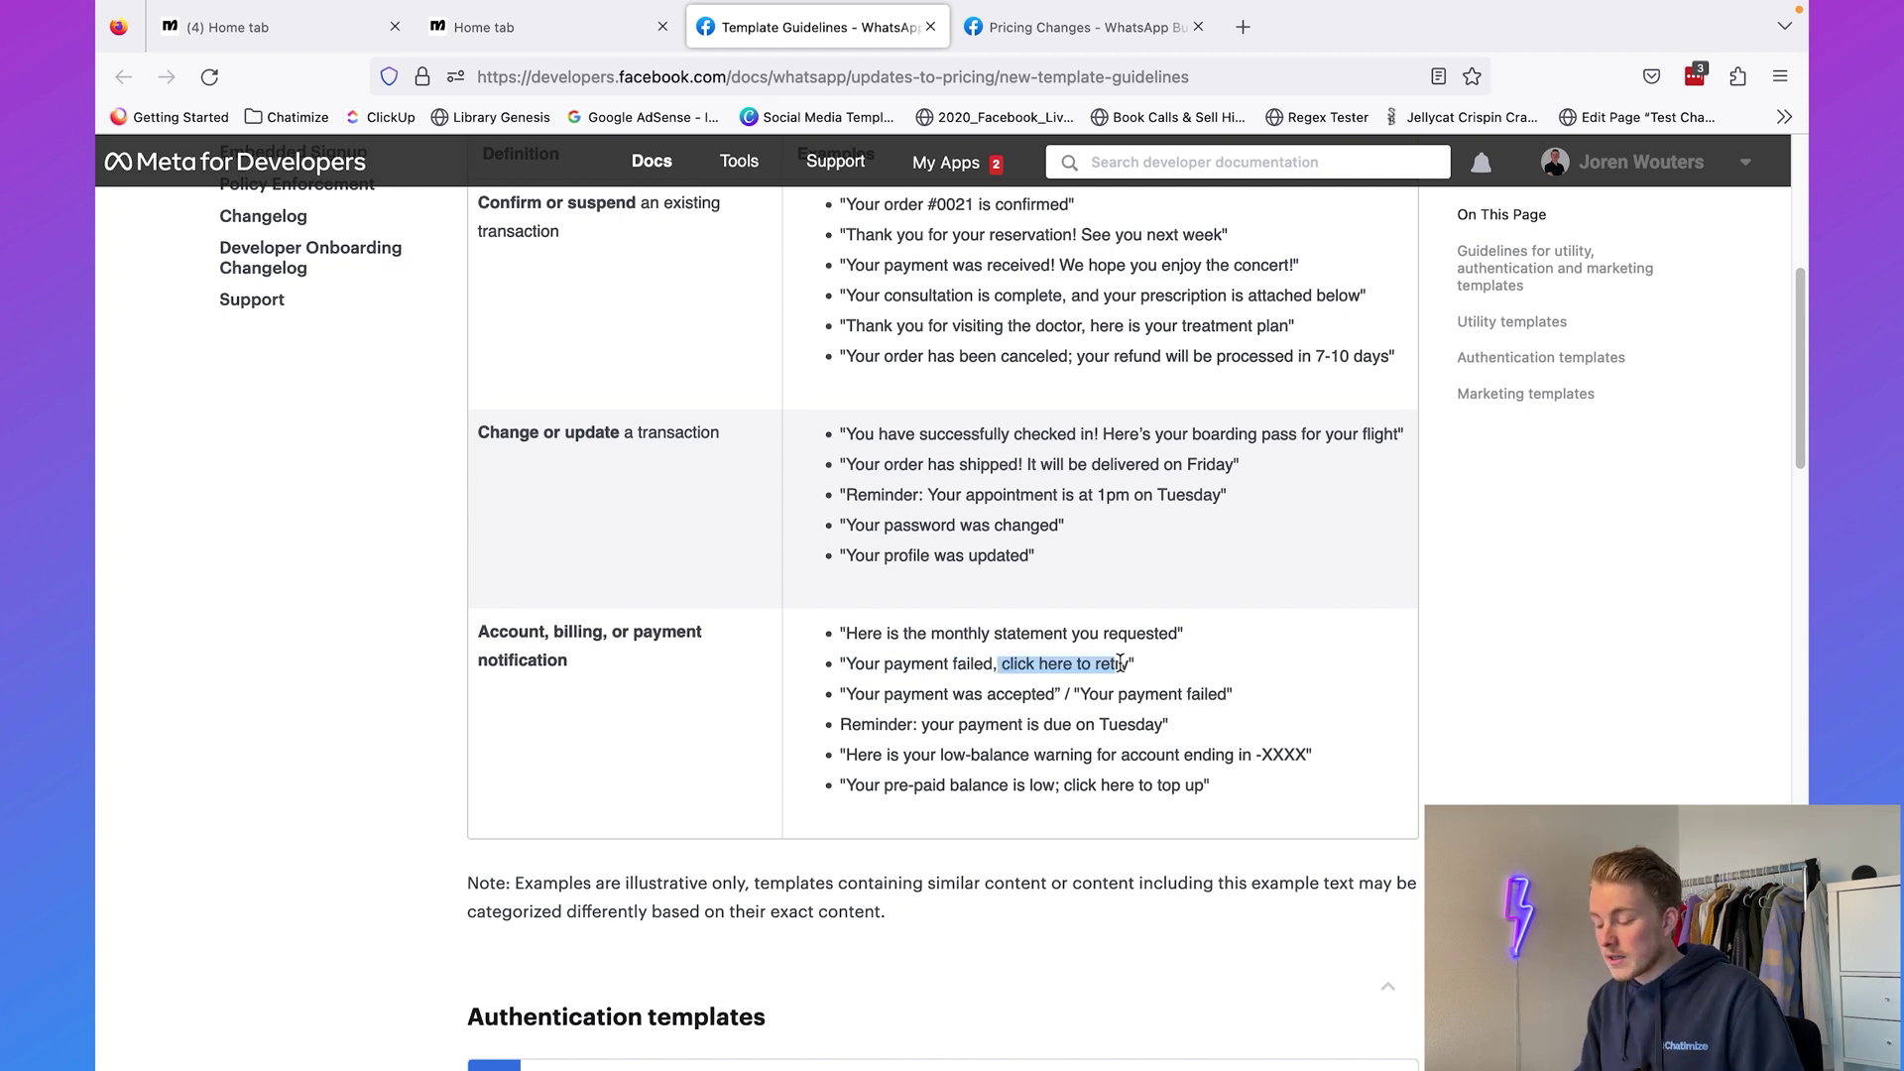
pyautogui.click(1121, 663)
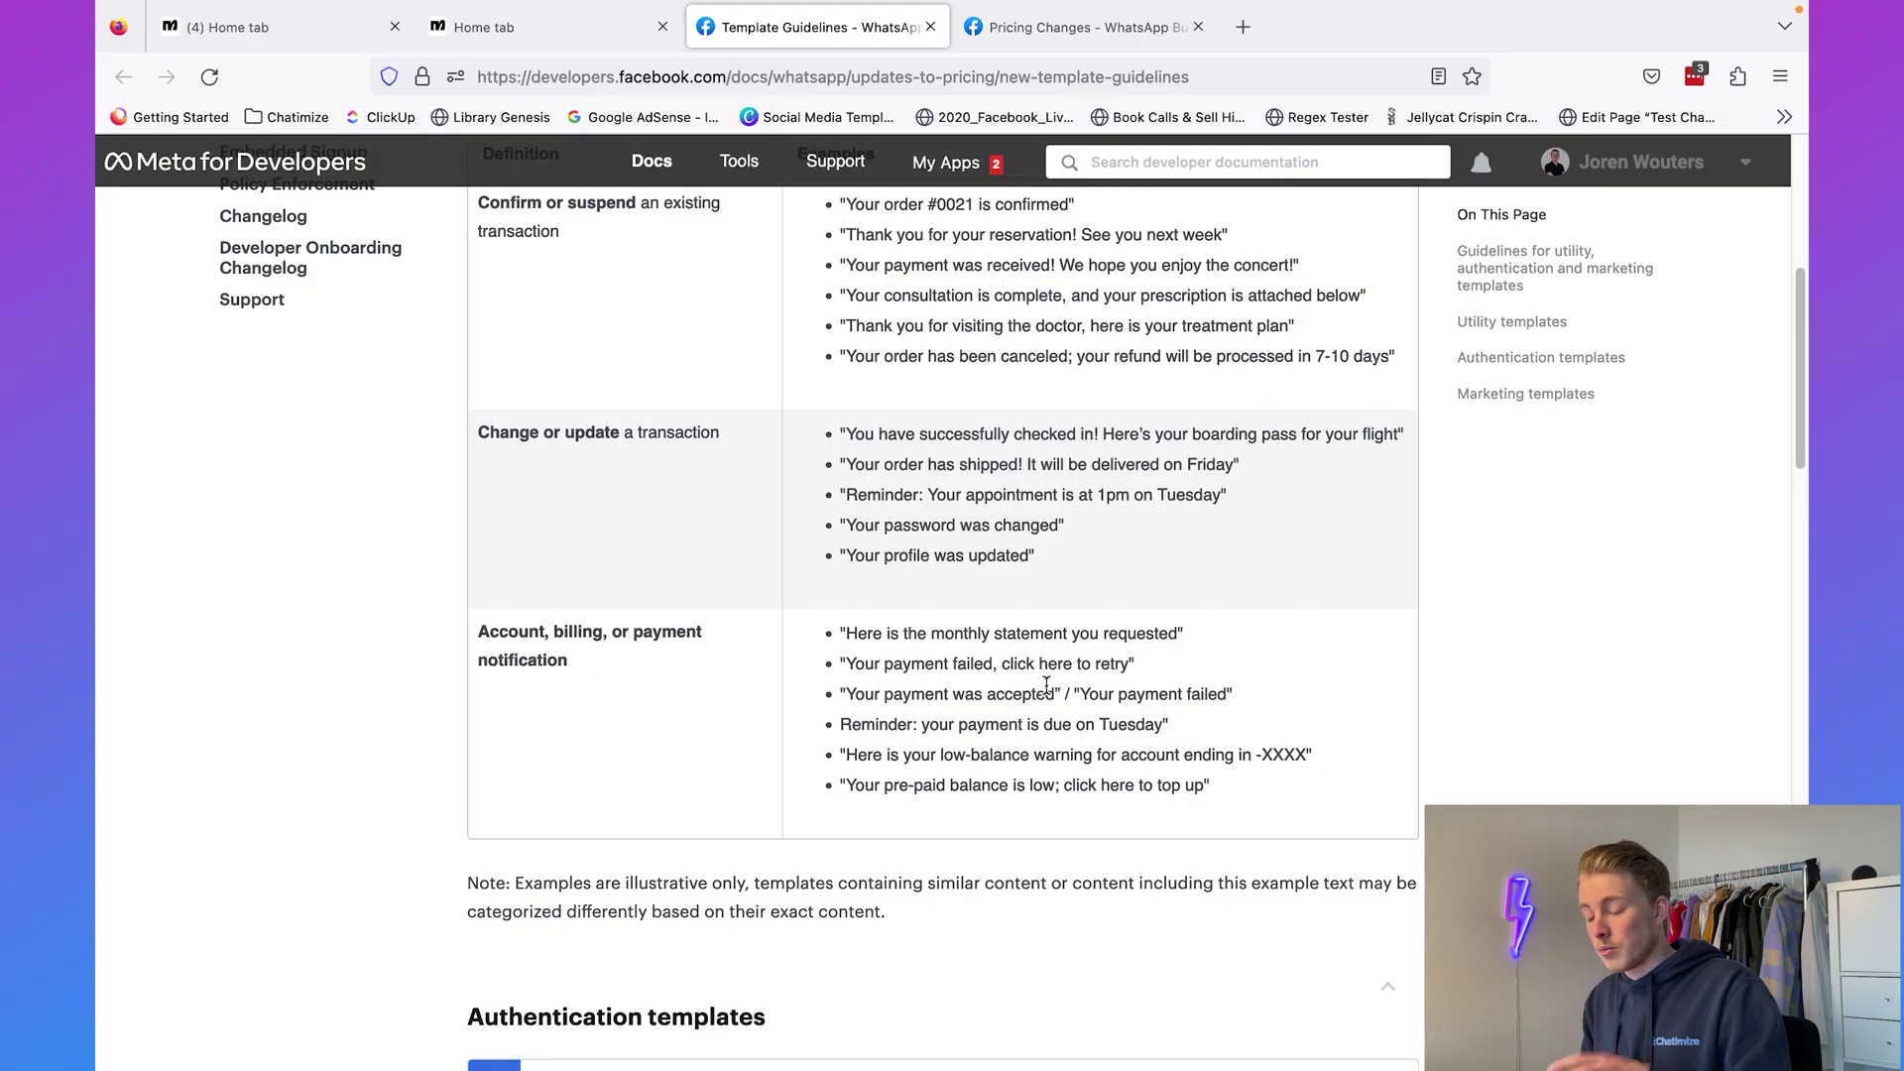
pyautogui.scroll(-5, 1045, 684)
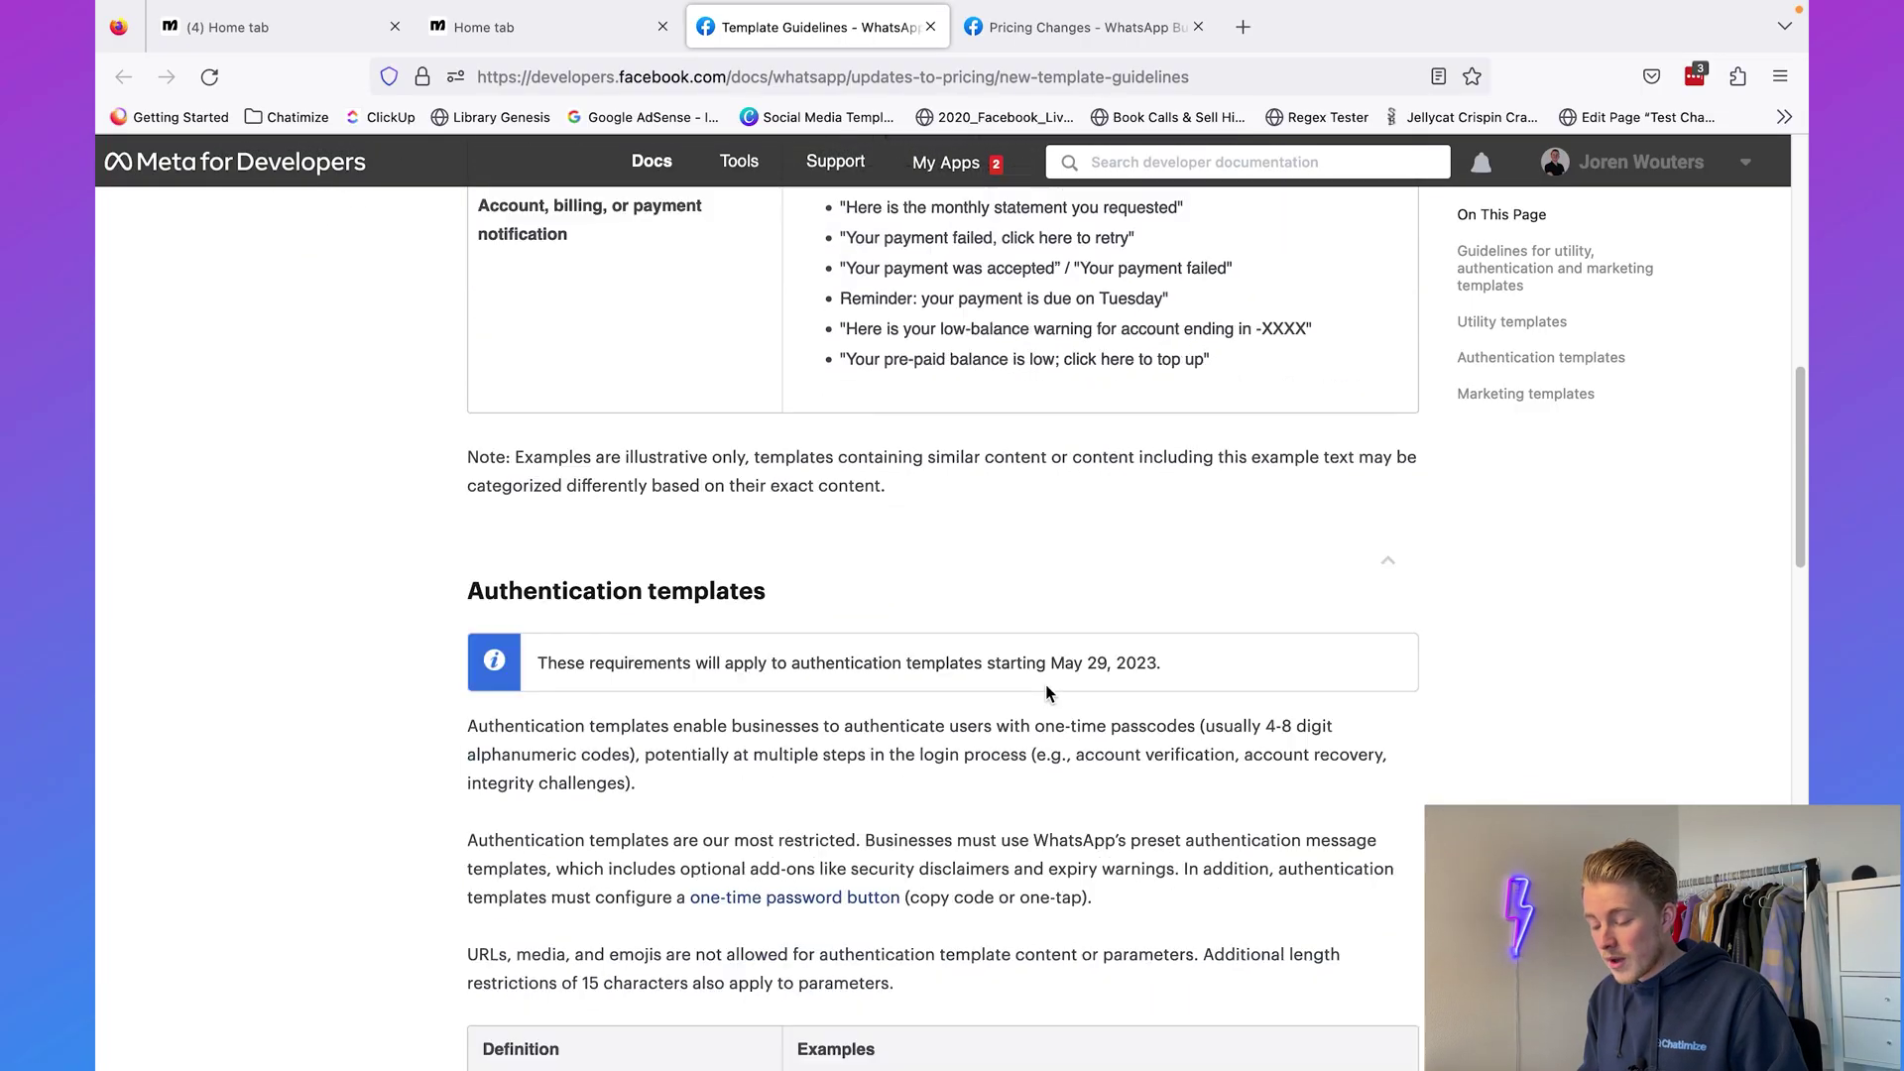
pyautogui.doubleClick(643, 541)
pyautogui.scroll(-5, 642, 540)
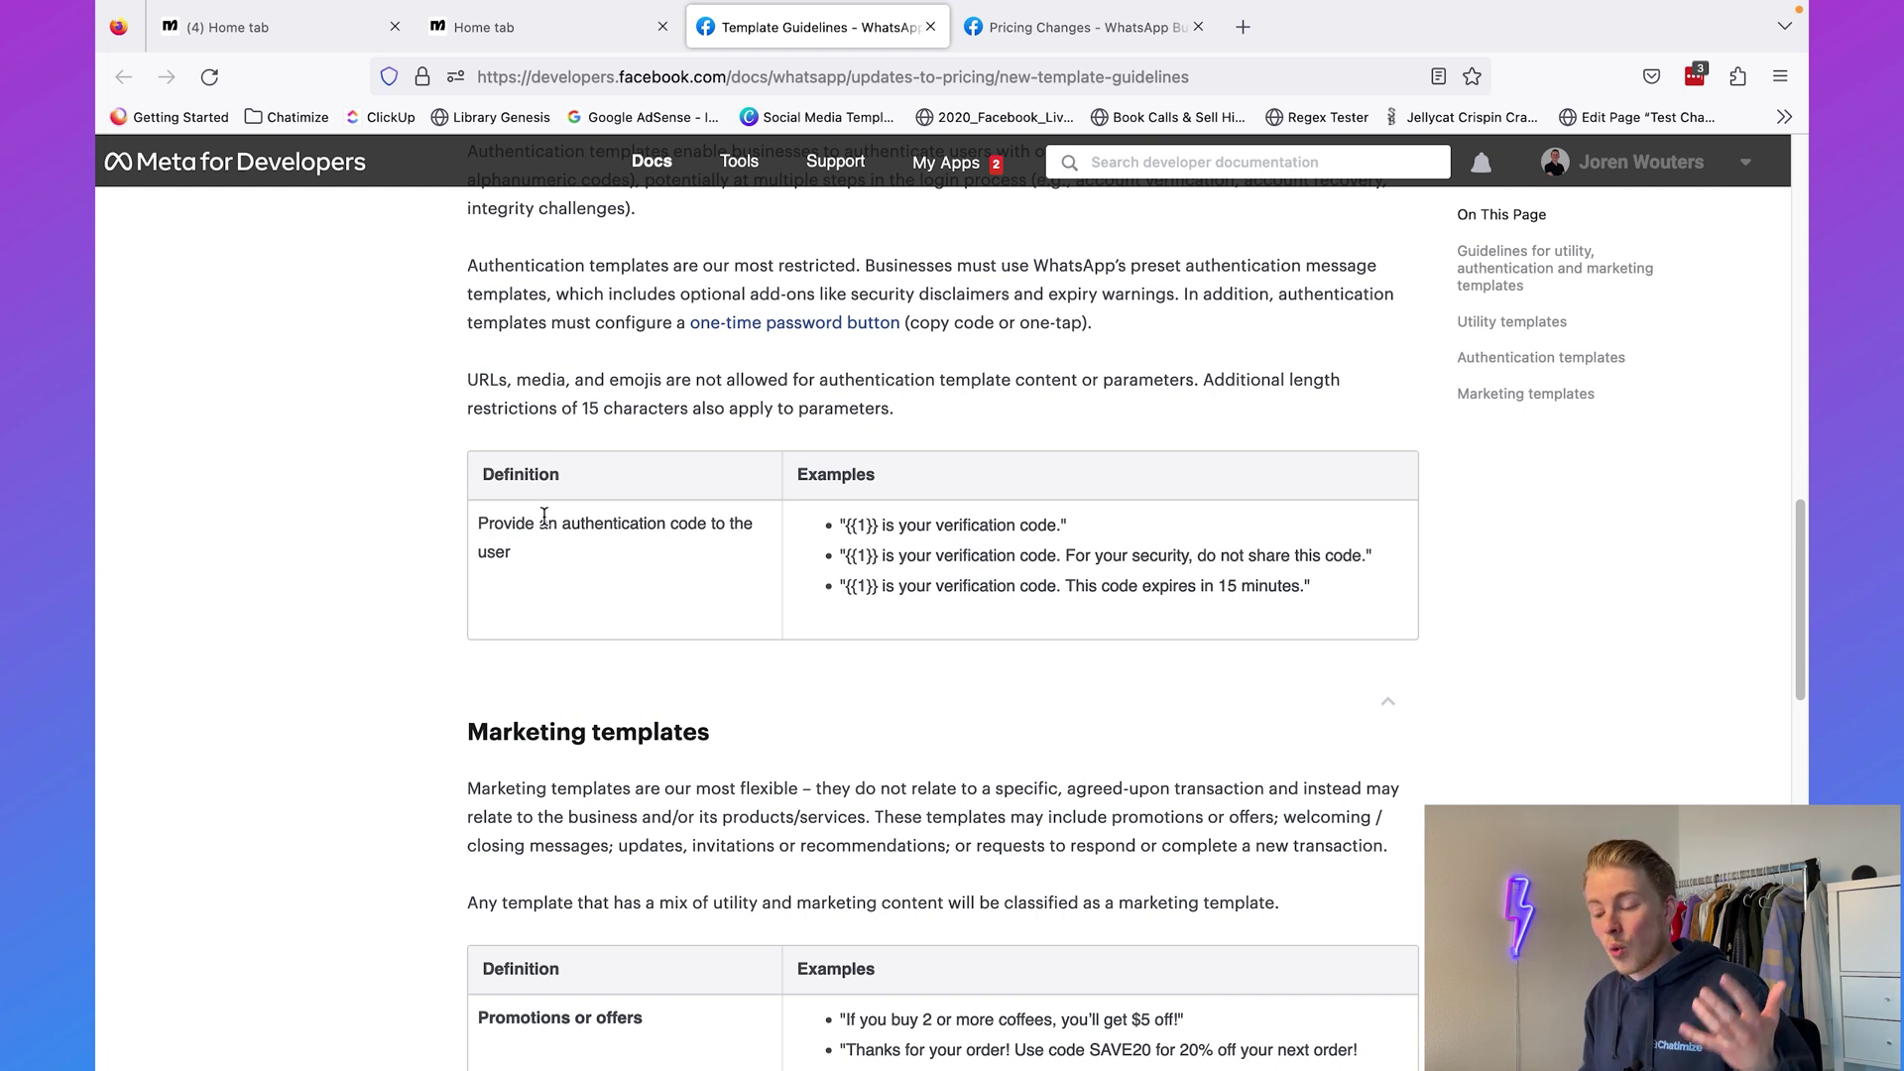
pyautogui.moveTo(481, 528); pyautogui.dragTo(609, 554)
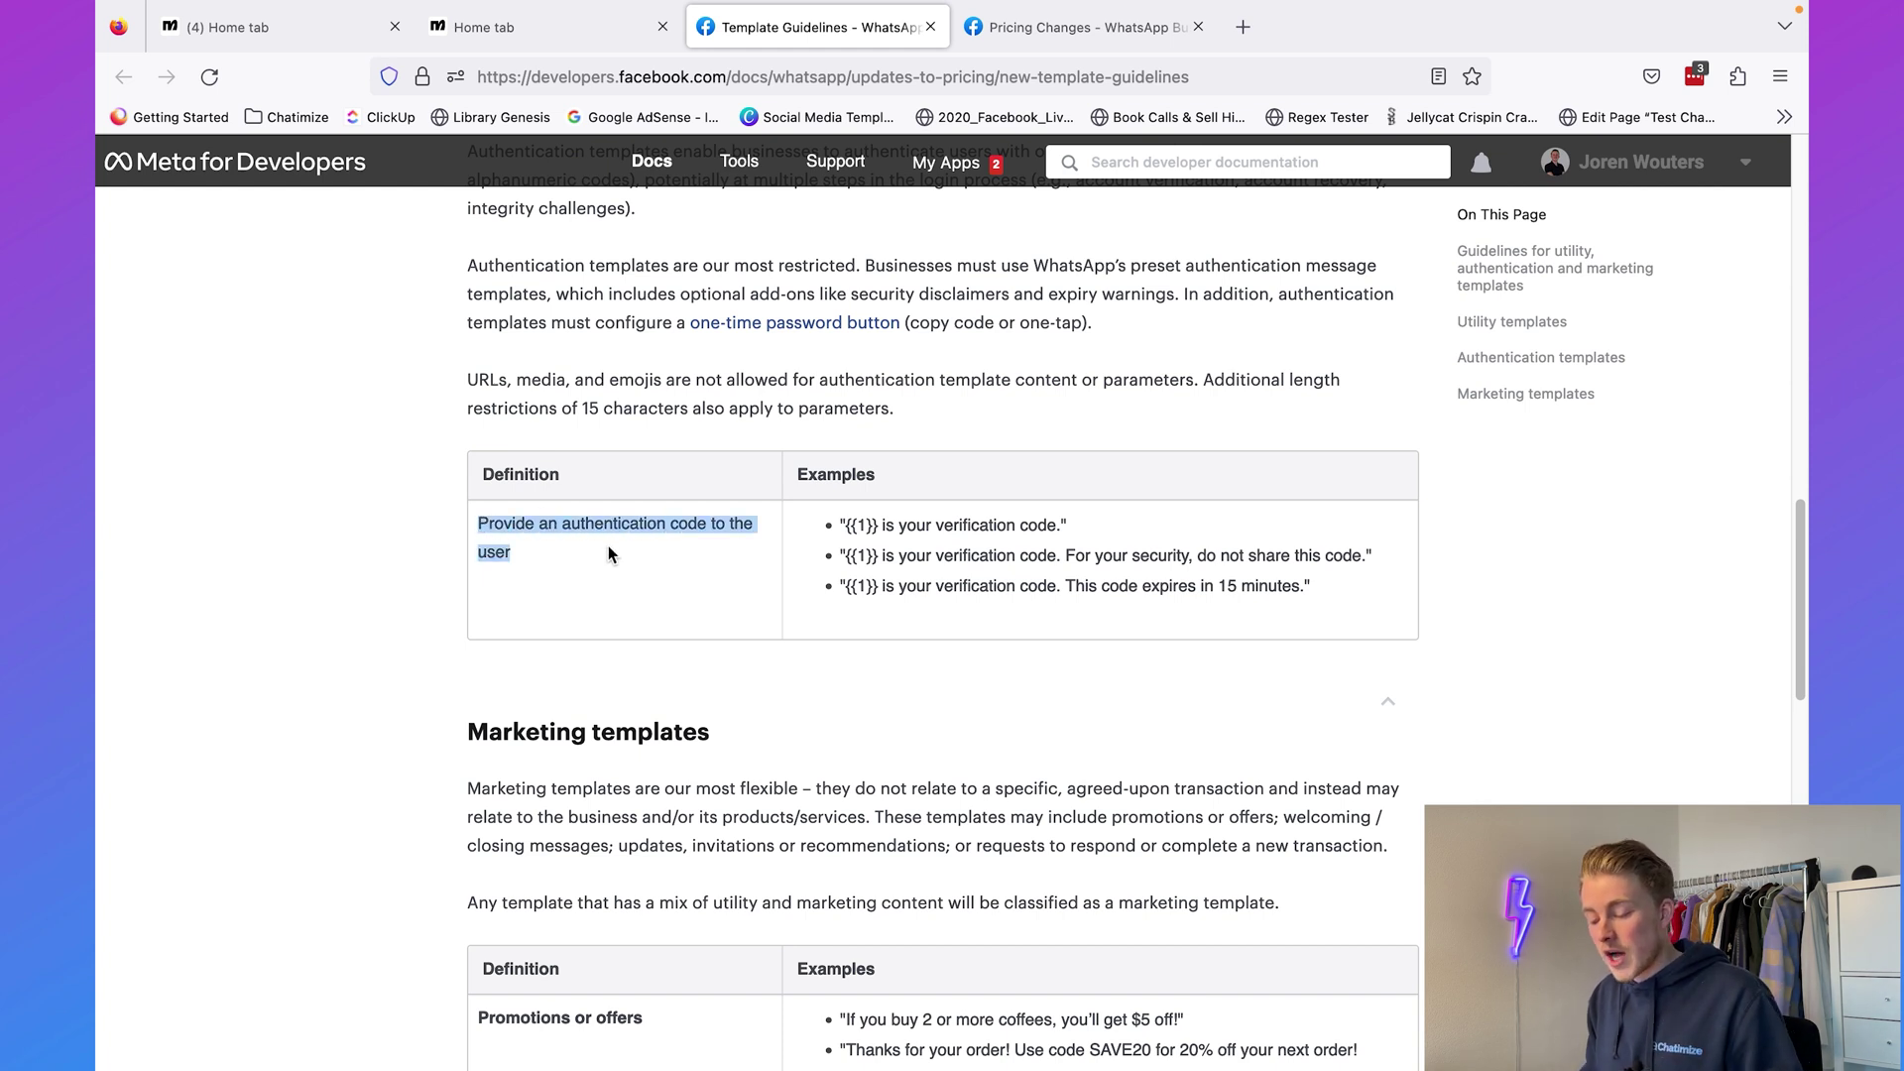
pyautogui.click(609, 553)
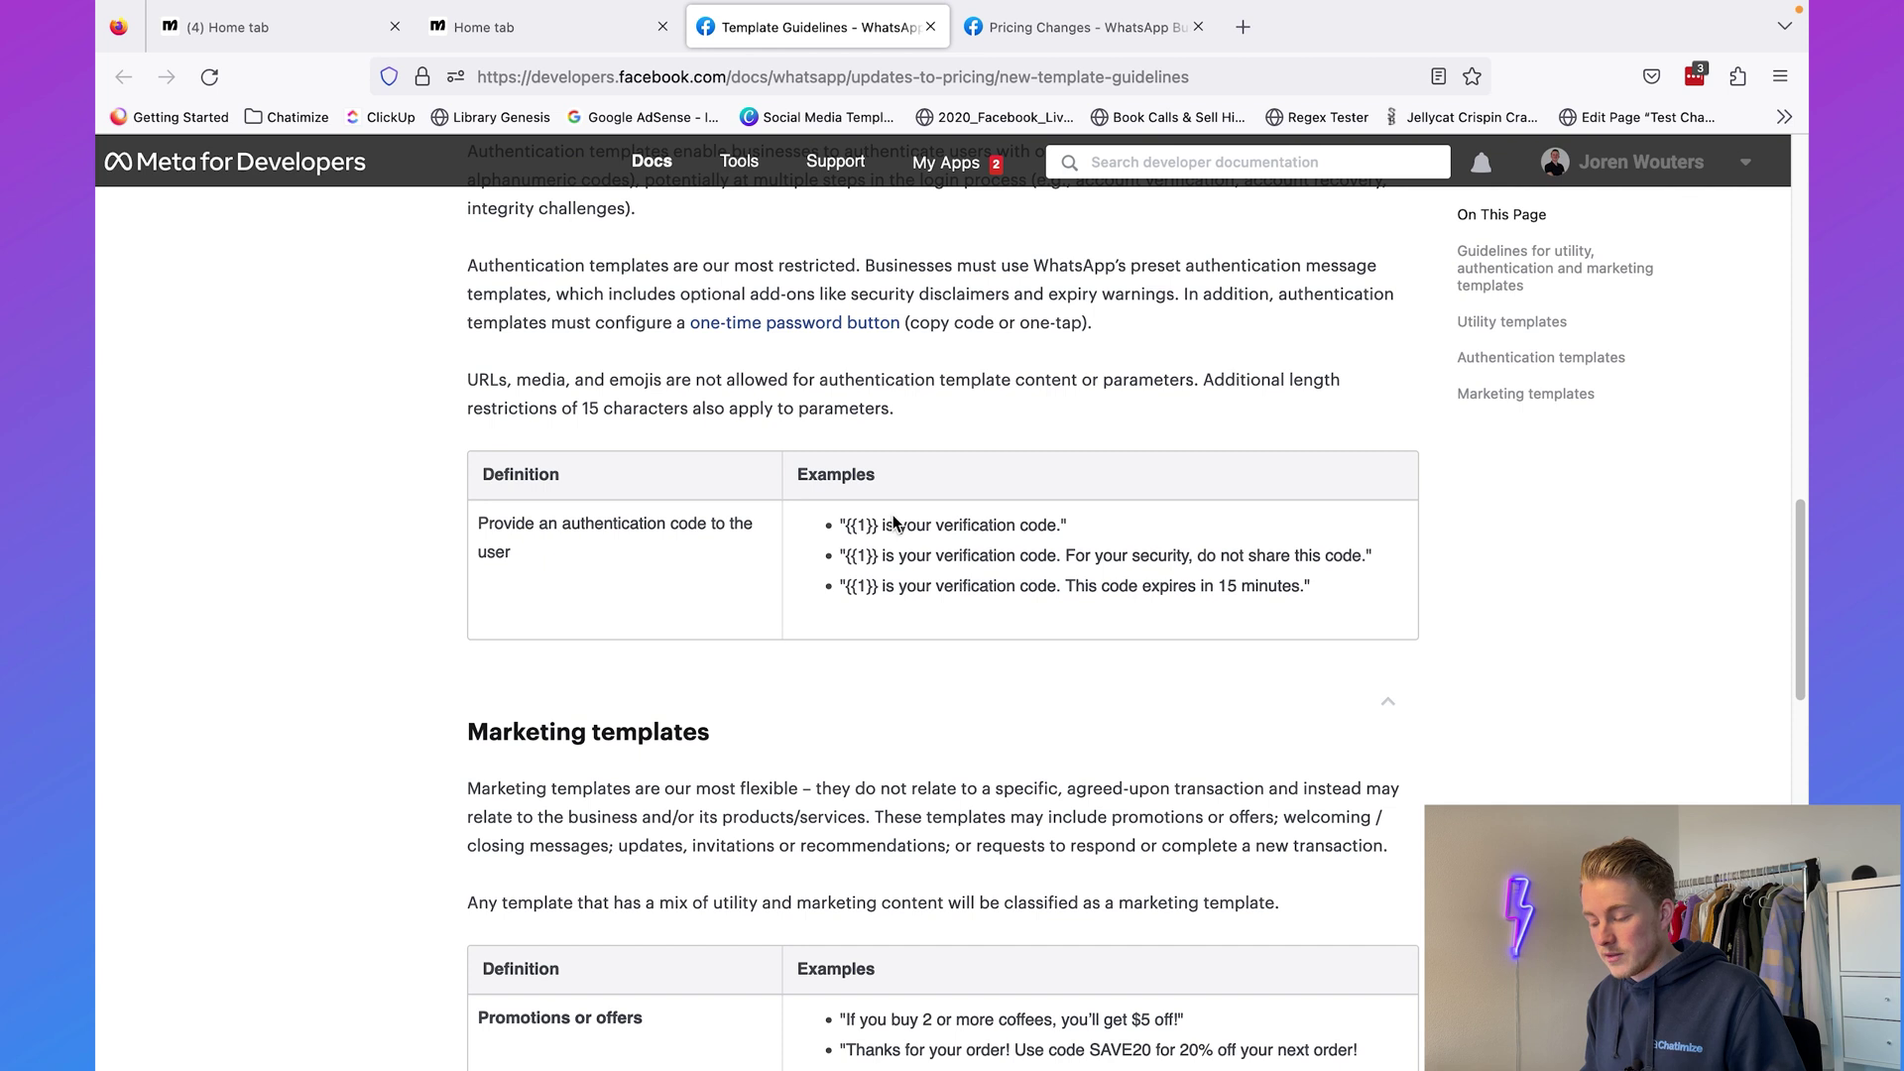
pyautogui.moveTo(895, 524); pyautogui.dragTo(1056, 526)
pyautogui.click(1054, 526)
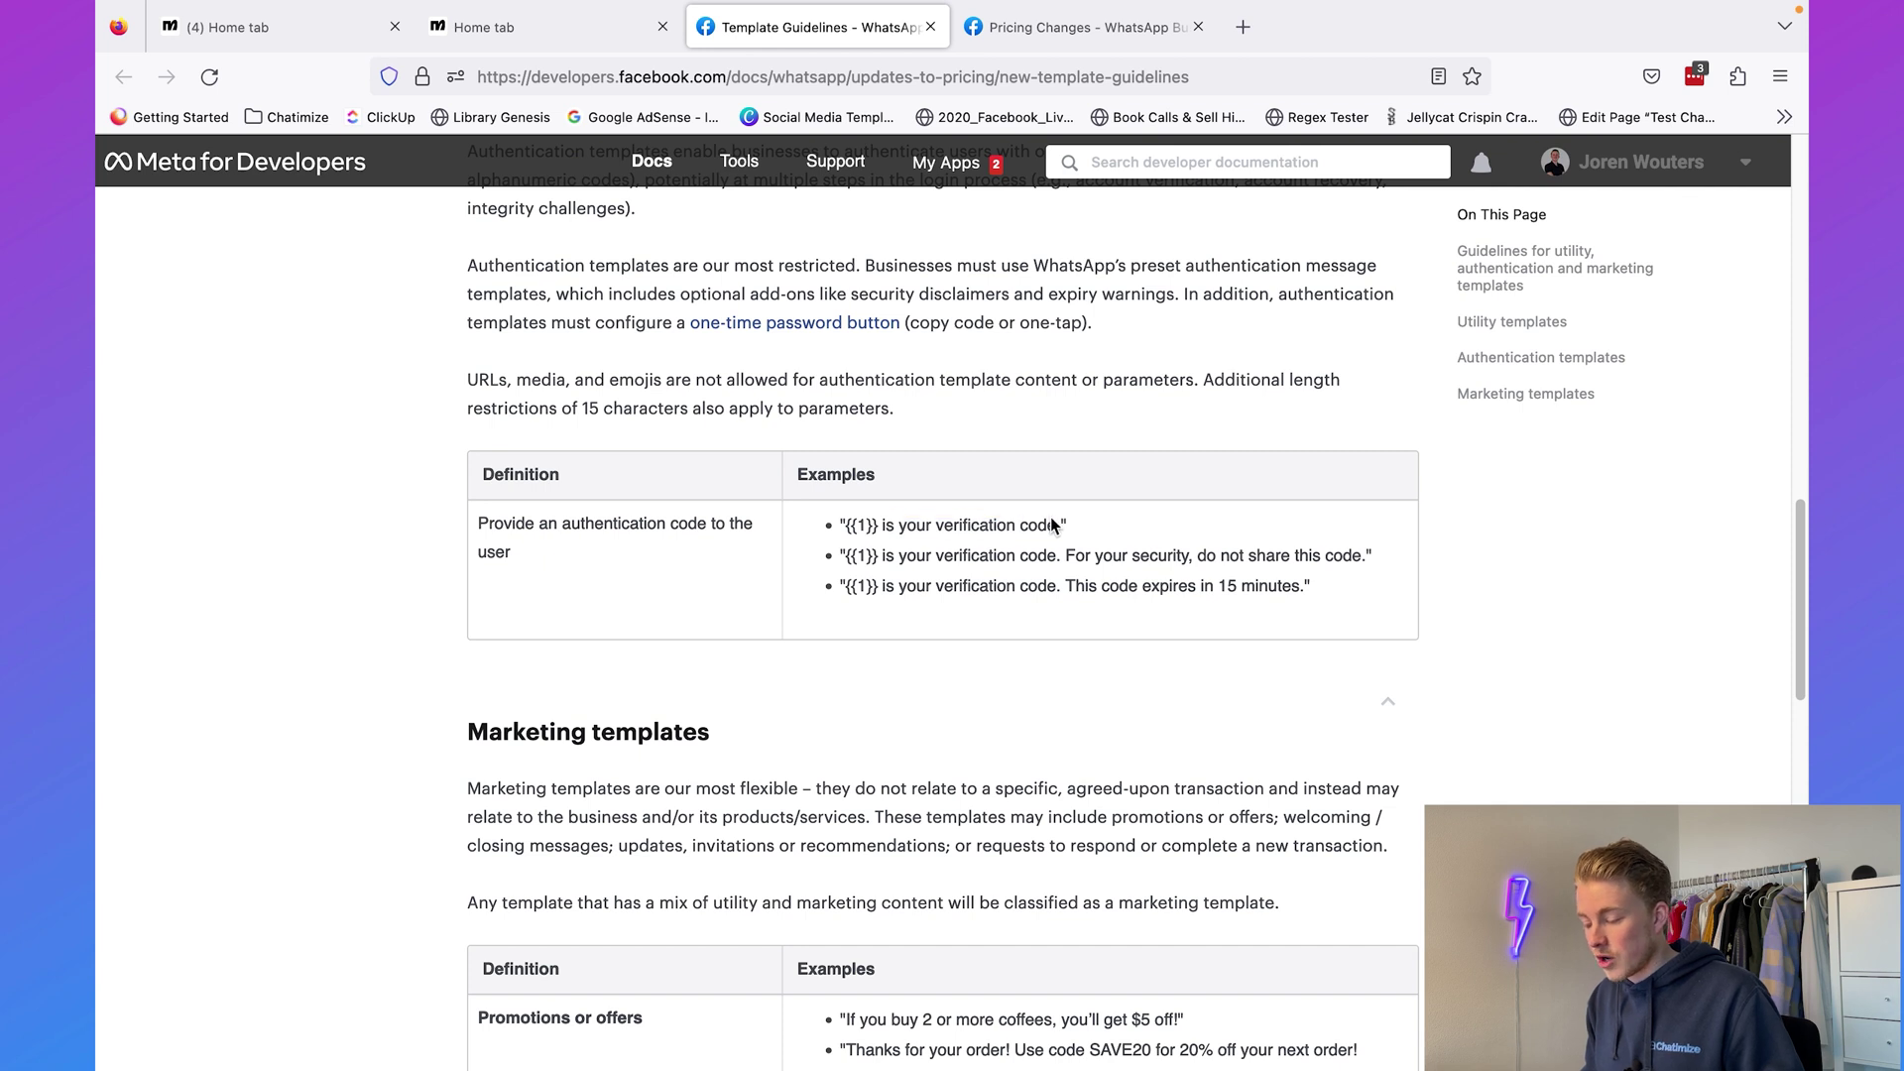
pyautogui.tripleClick(1157, 554)
pyautogui.click(1061, 598)
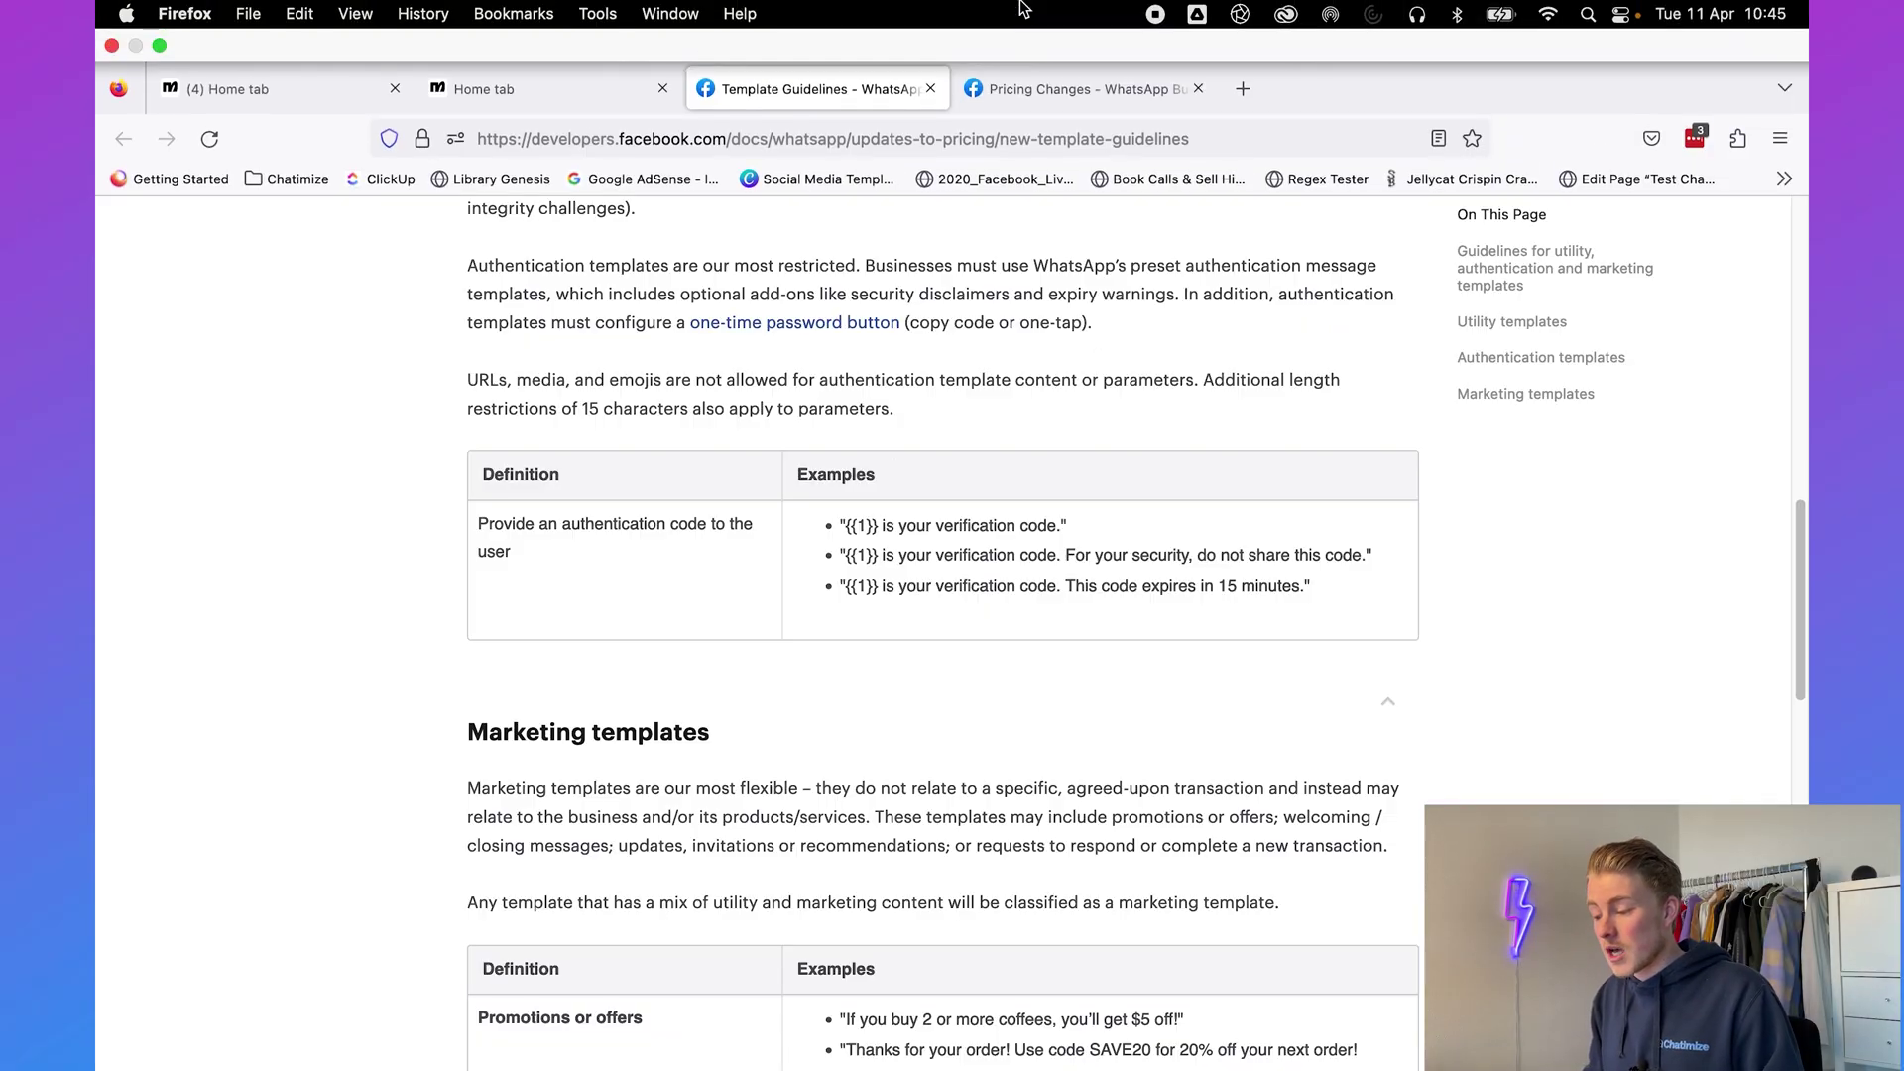
pyautogui.click(1052, 27)
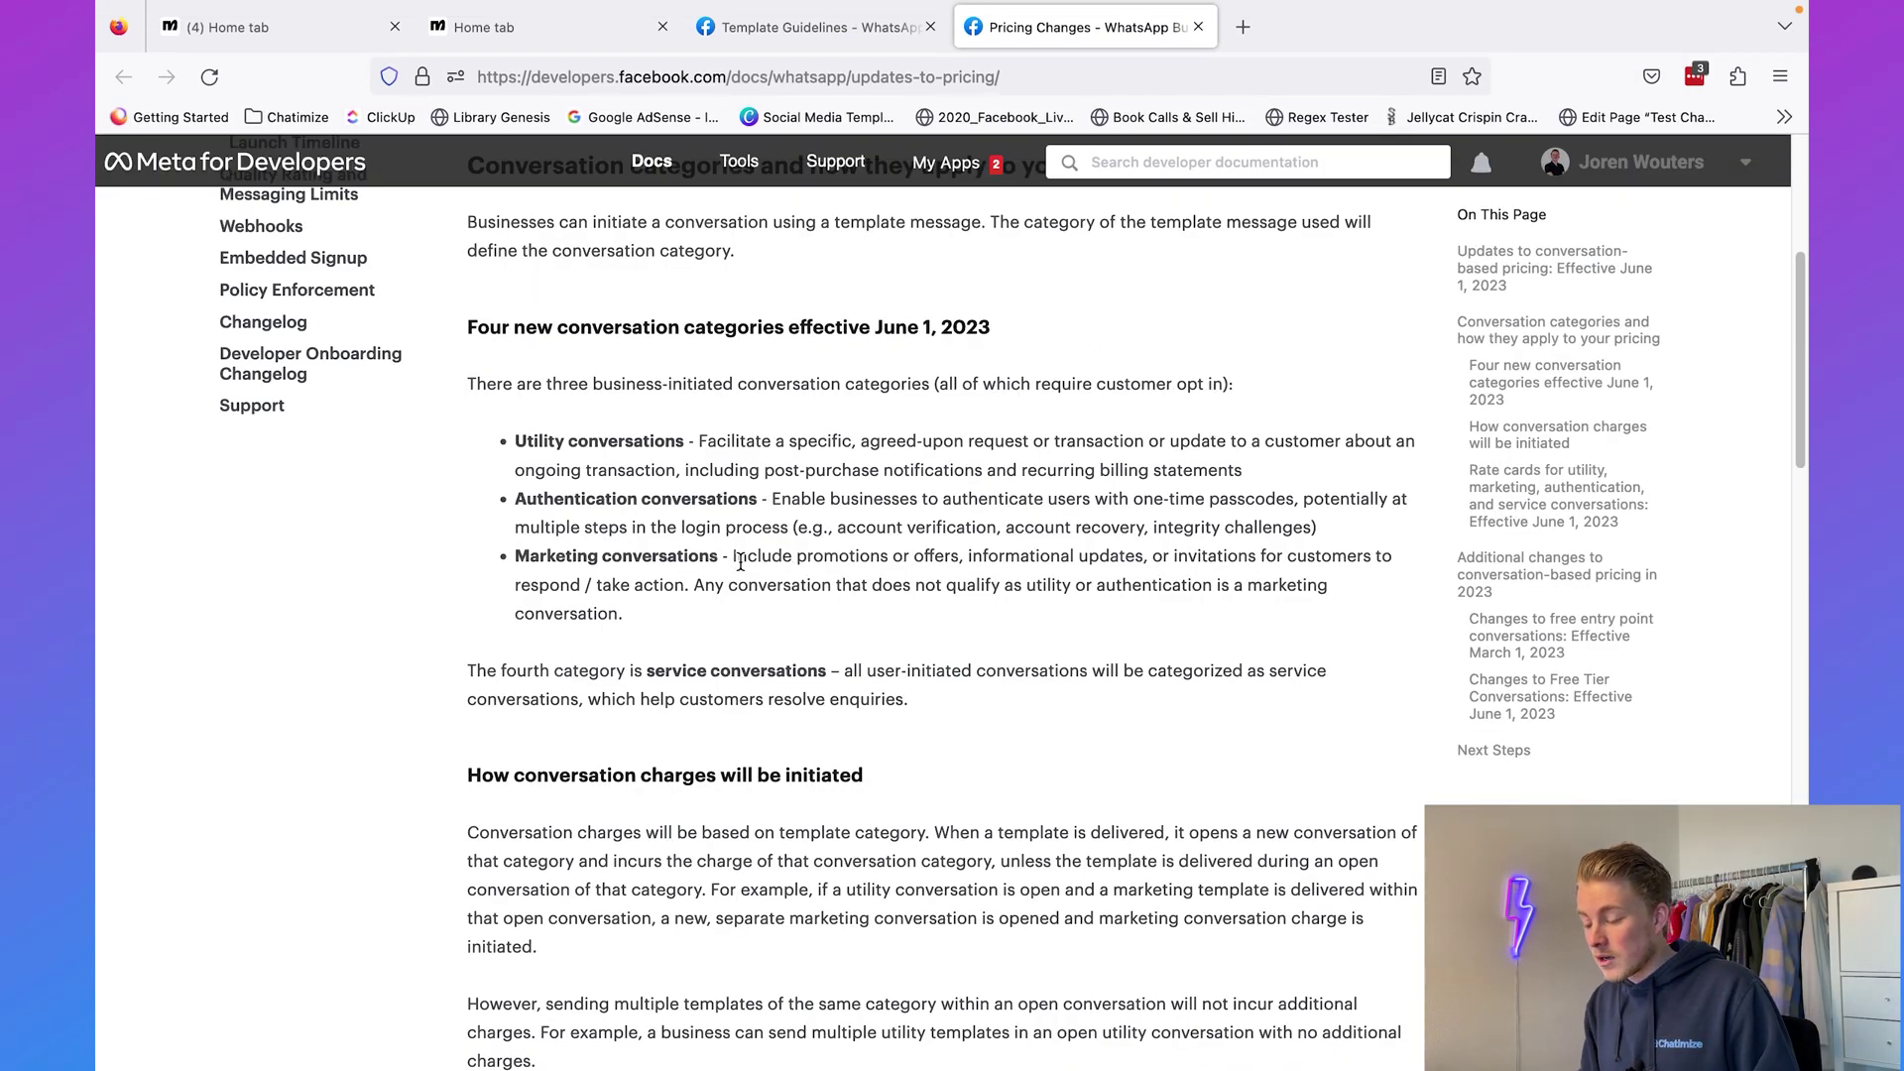
pyautogui.moveTo(967, 555); pyautogui.dragTo(1109, 555)
pyautogui.click(1106, 555)
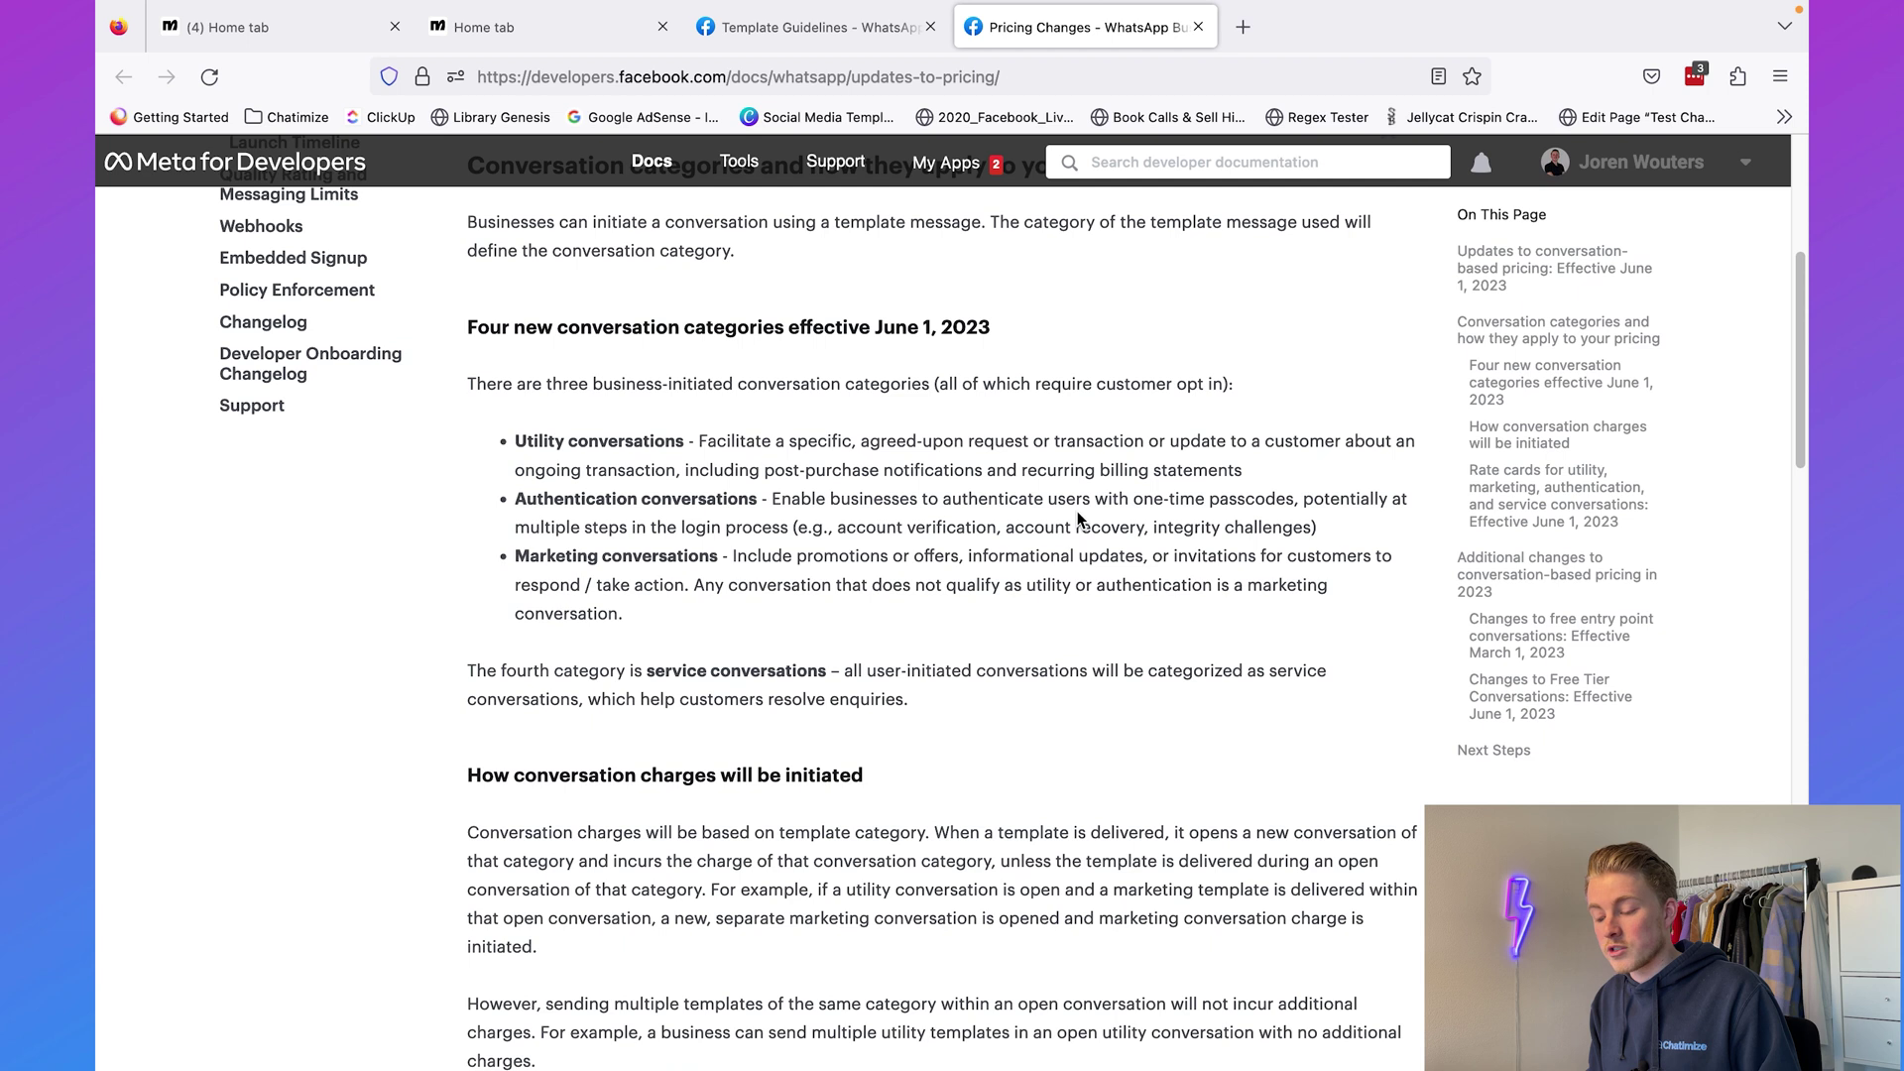
pyautogui.tripleClick(824, 587)
pyautogui.click(853, 602)
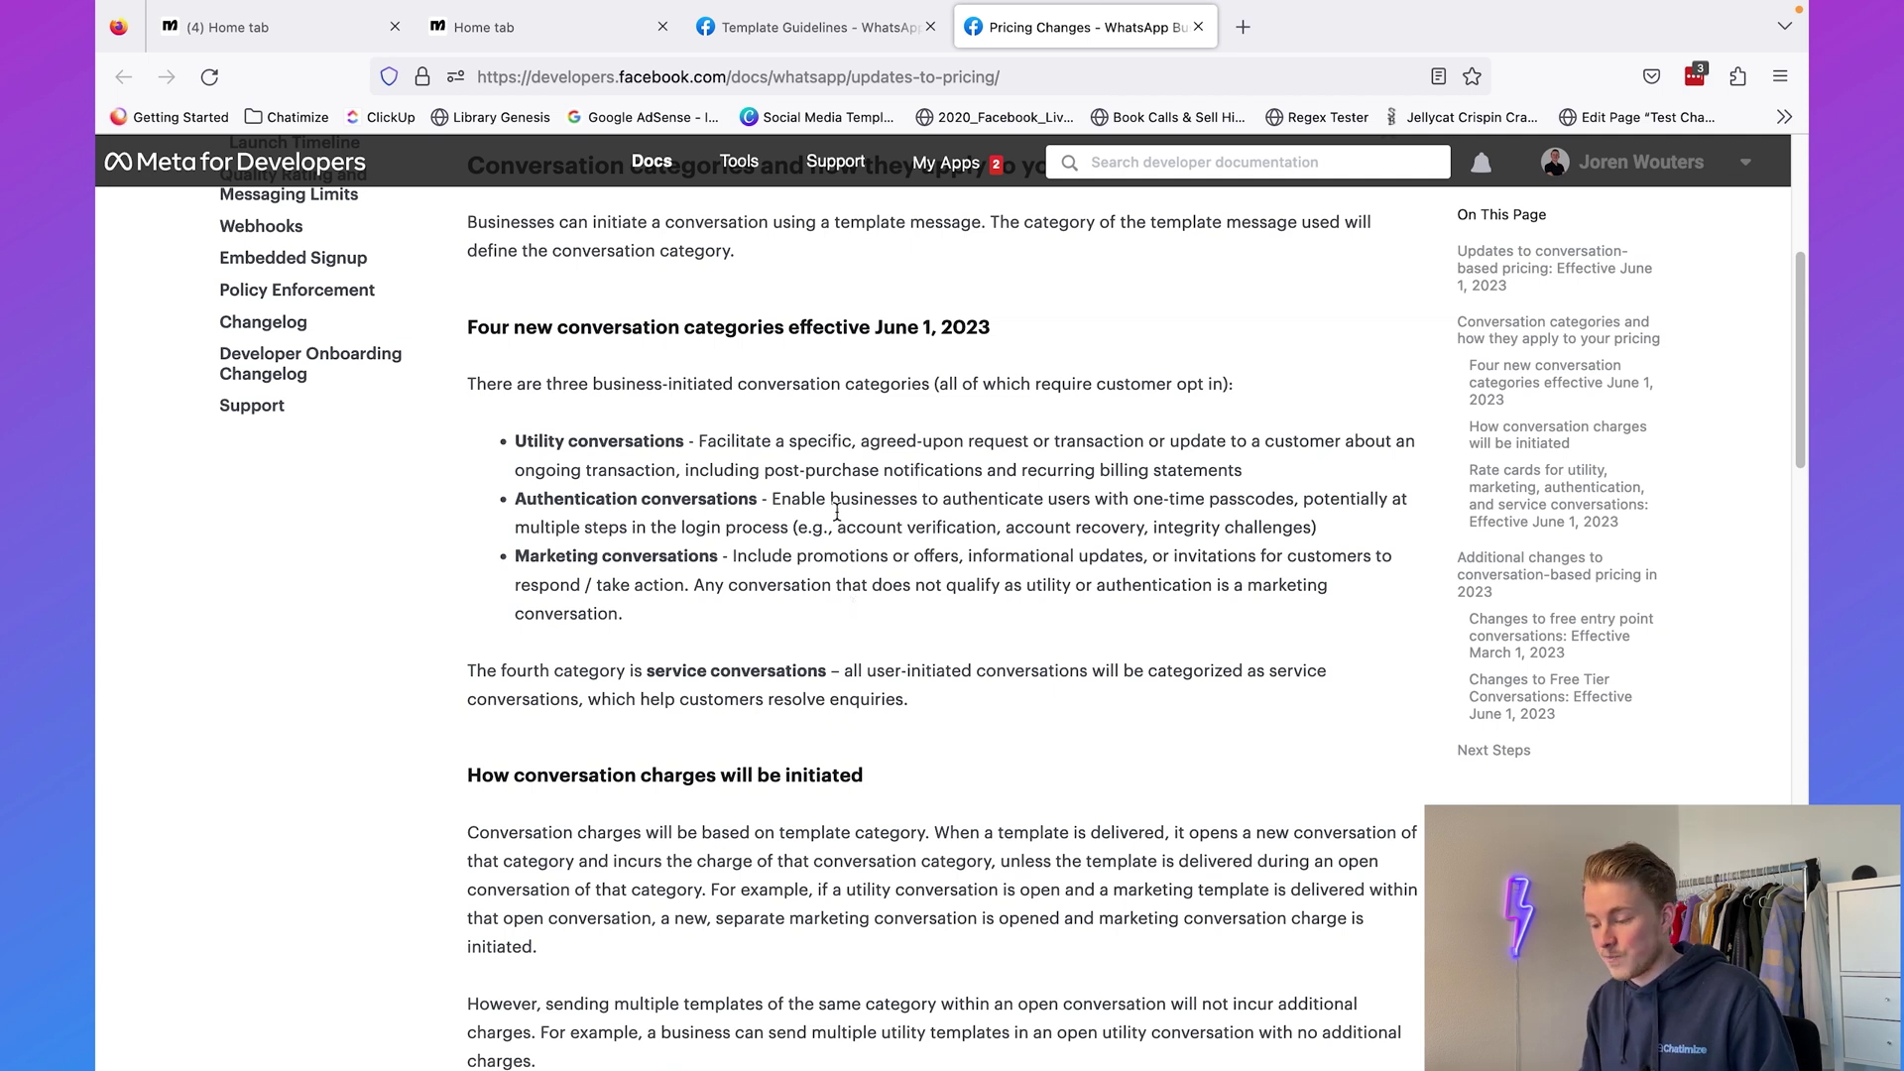
pyautogui.tripleClick(611, 330)
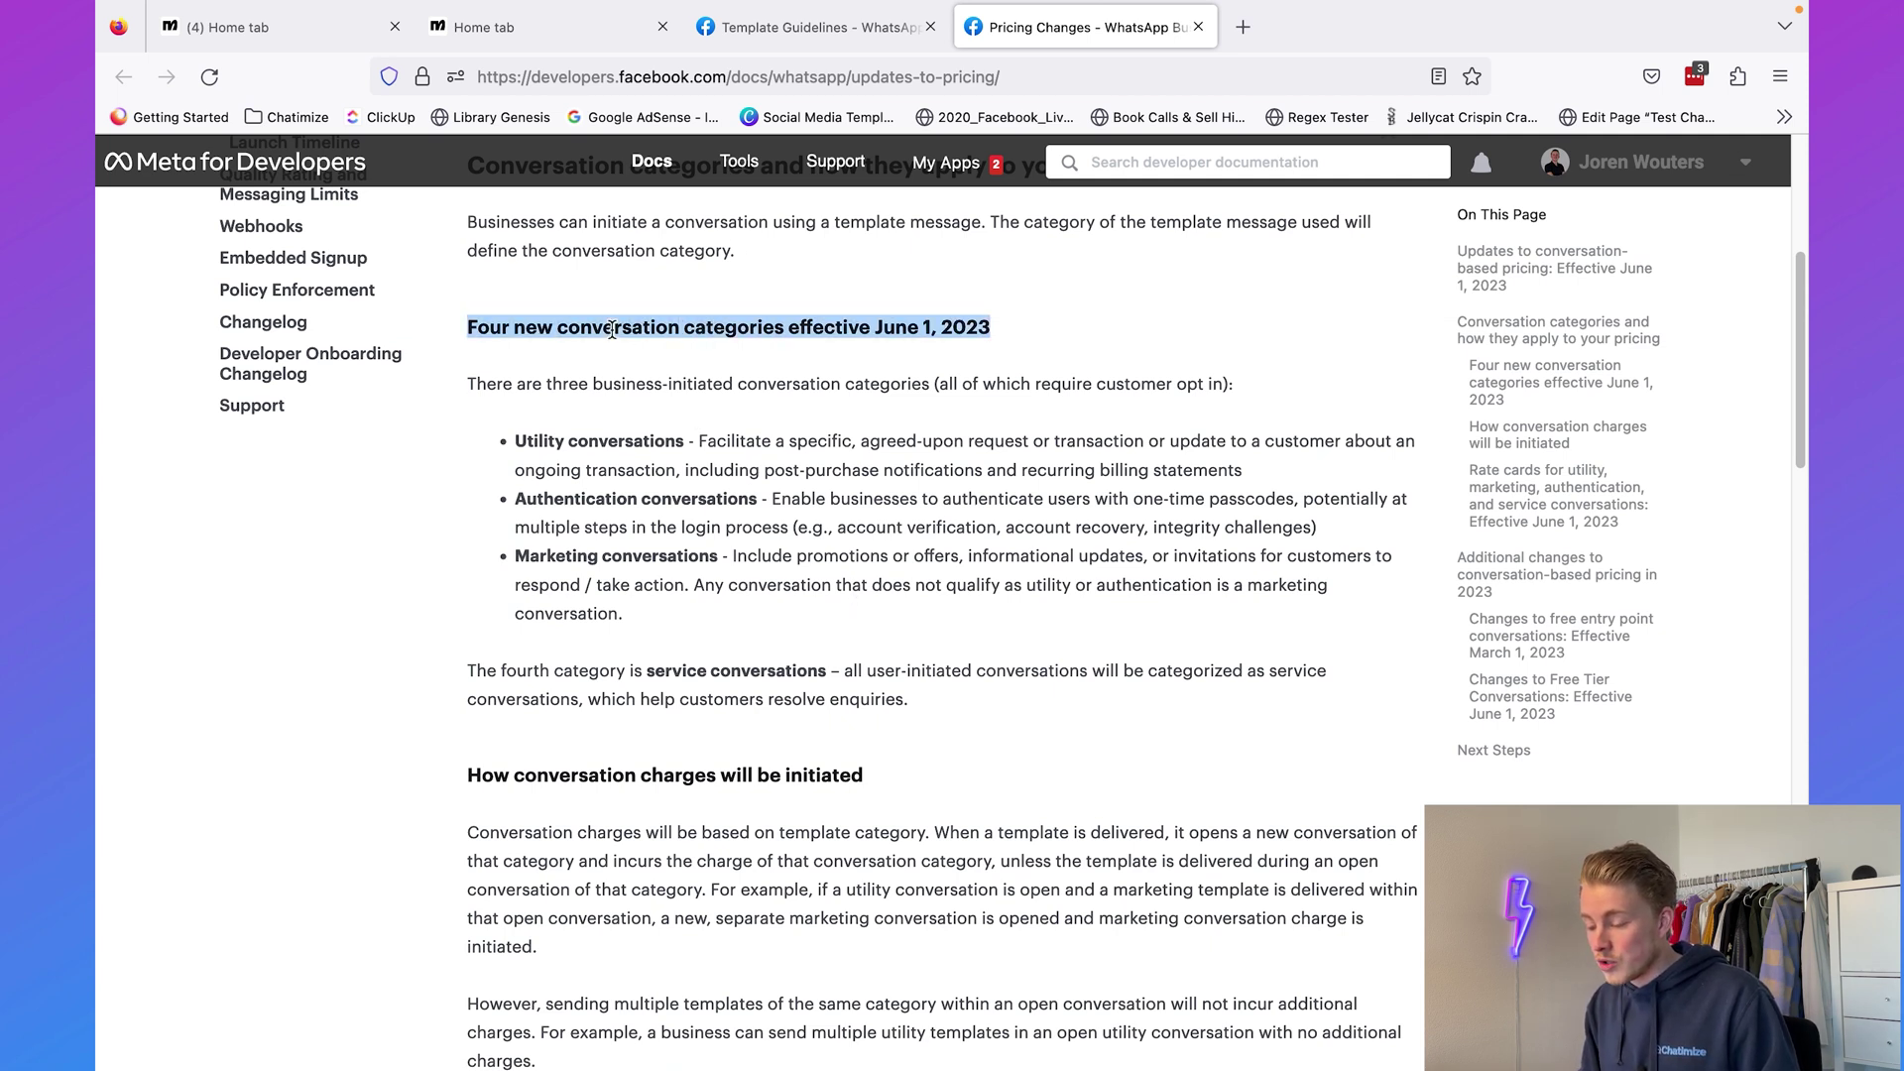
pyautogui.click(813, 27)
pyautogui.scroll(-5, 788, 496)
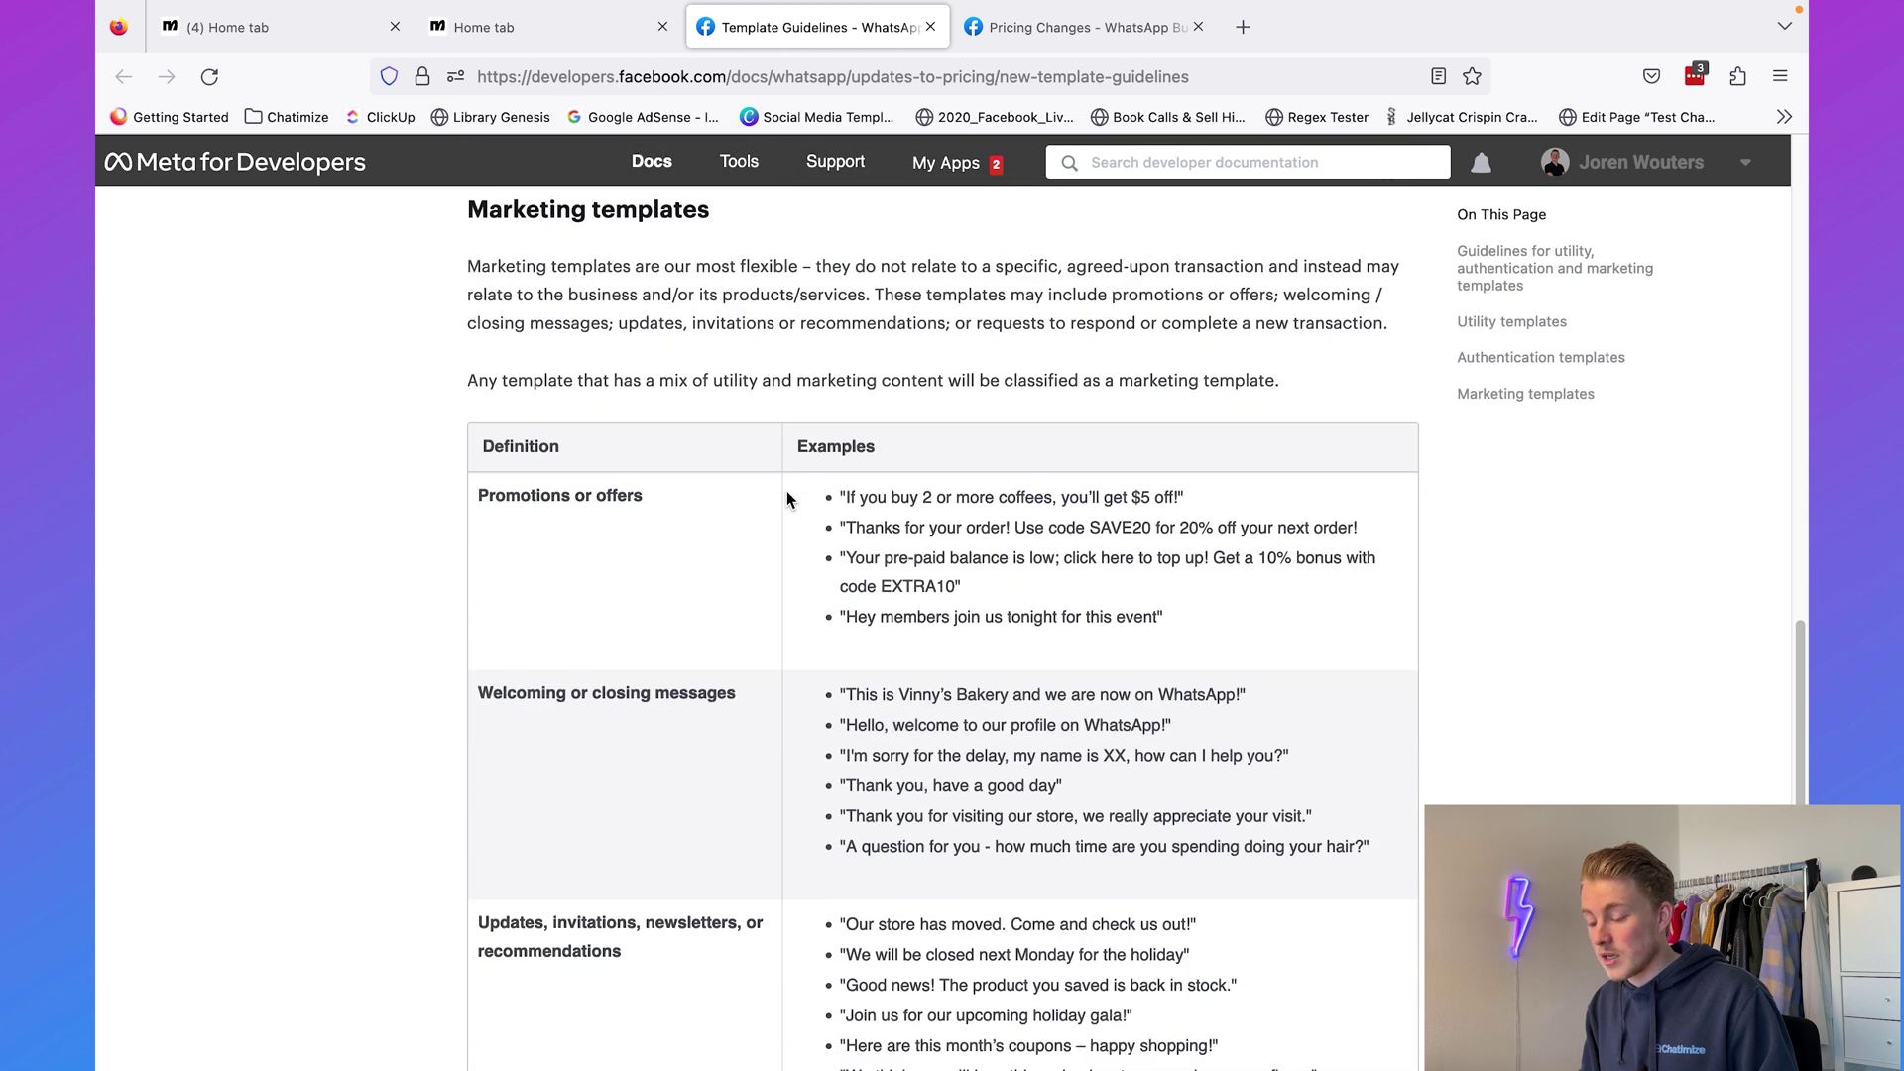
pyautogui.tripleClick(604, 493)
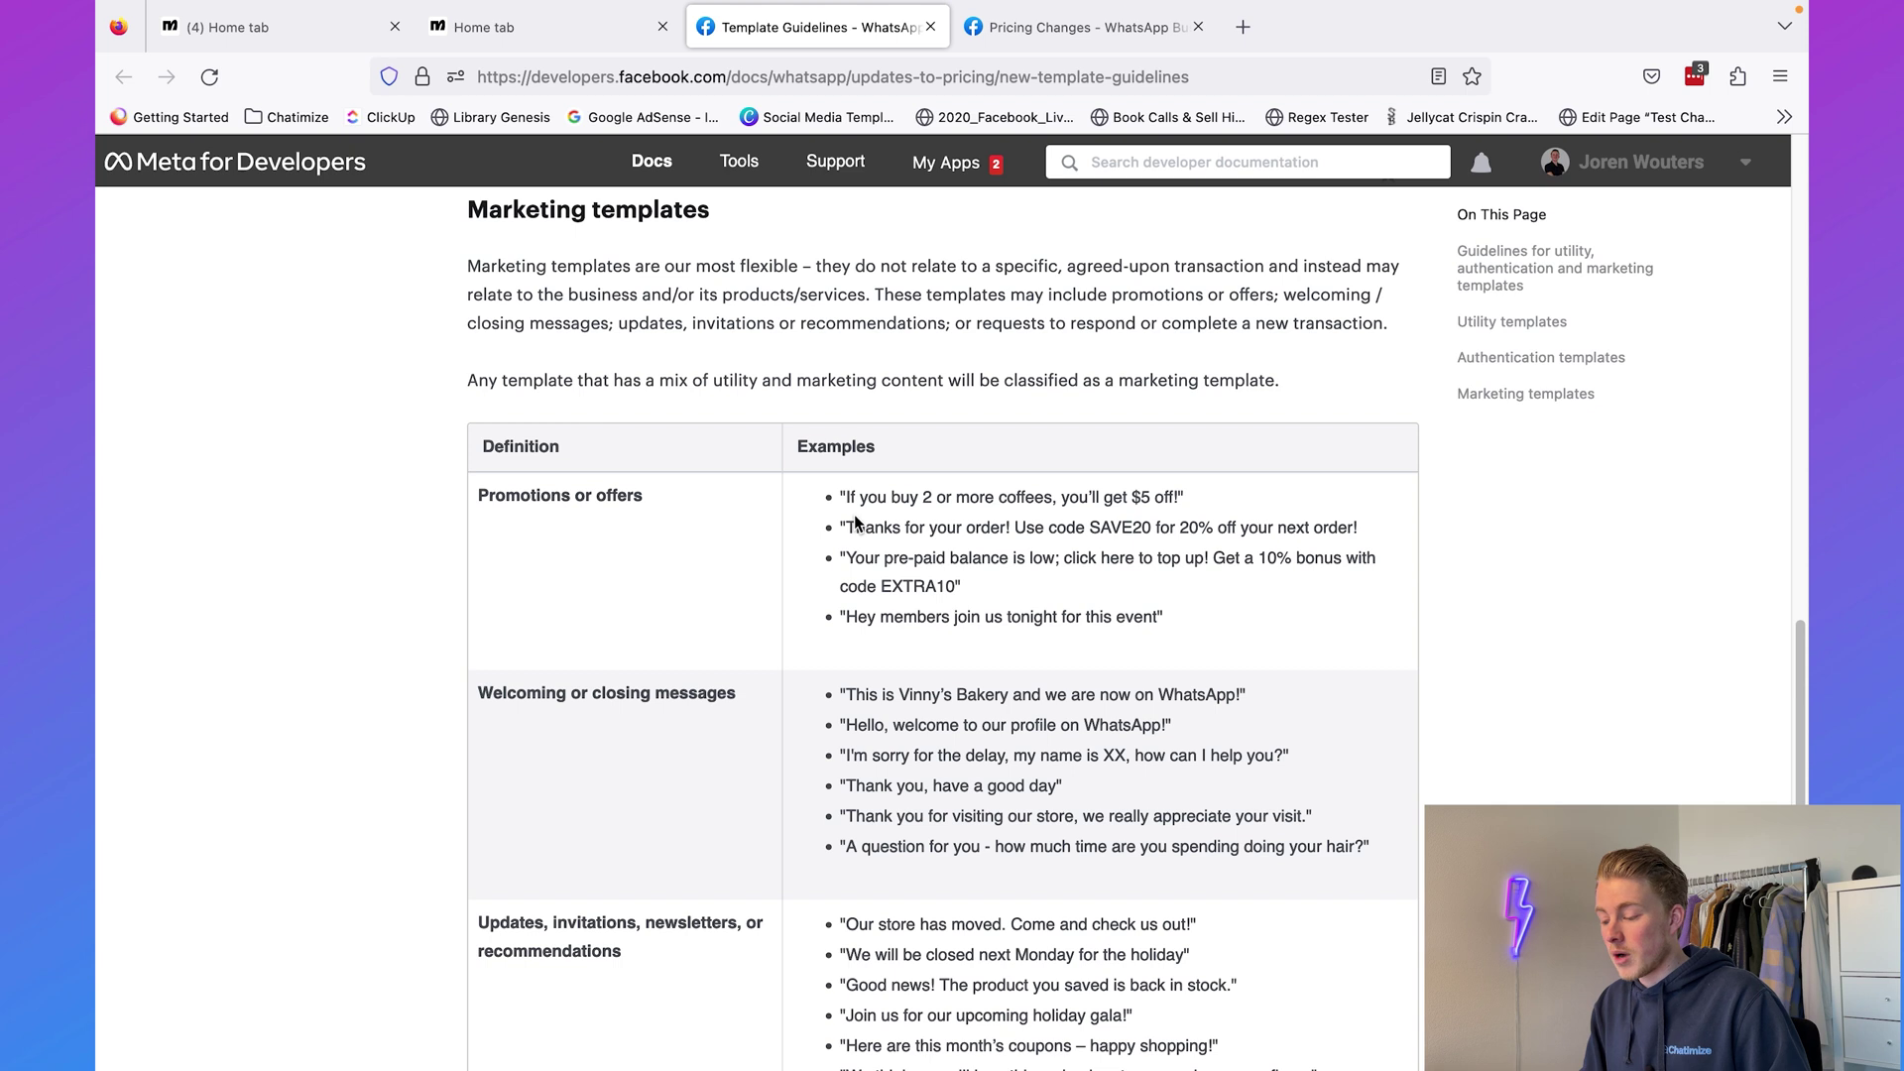
pyautogui.moveTo(950, 497); pyautogui.dragTo(1184, 496)
pyautogui.click(955, 498)
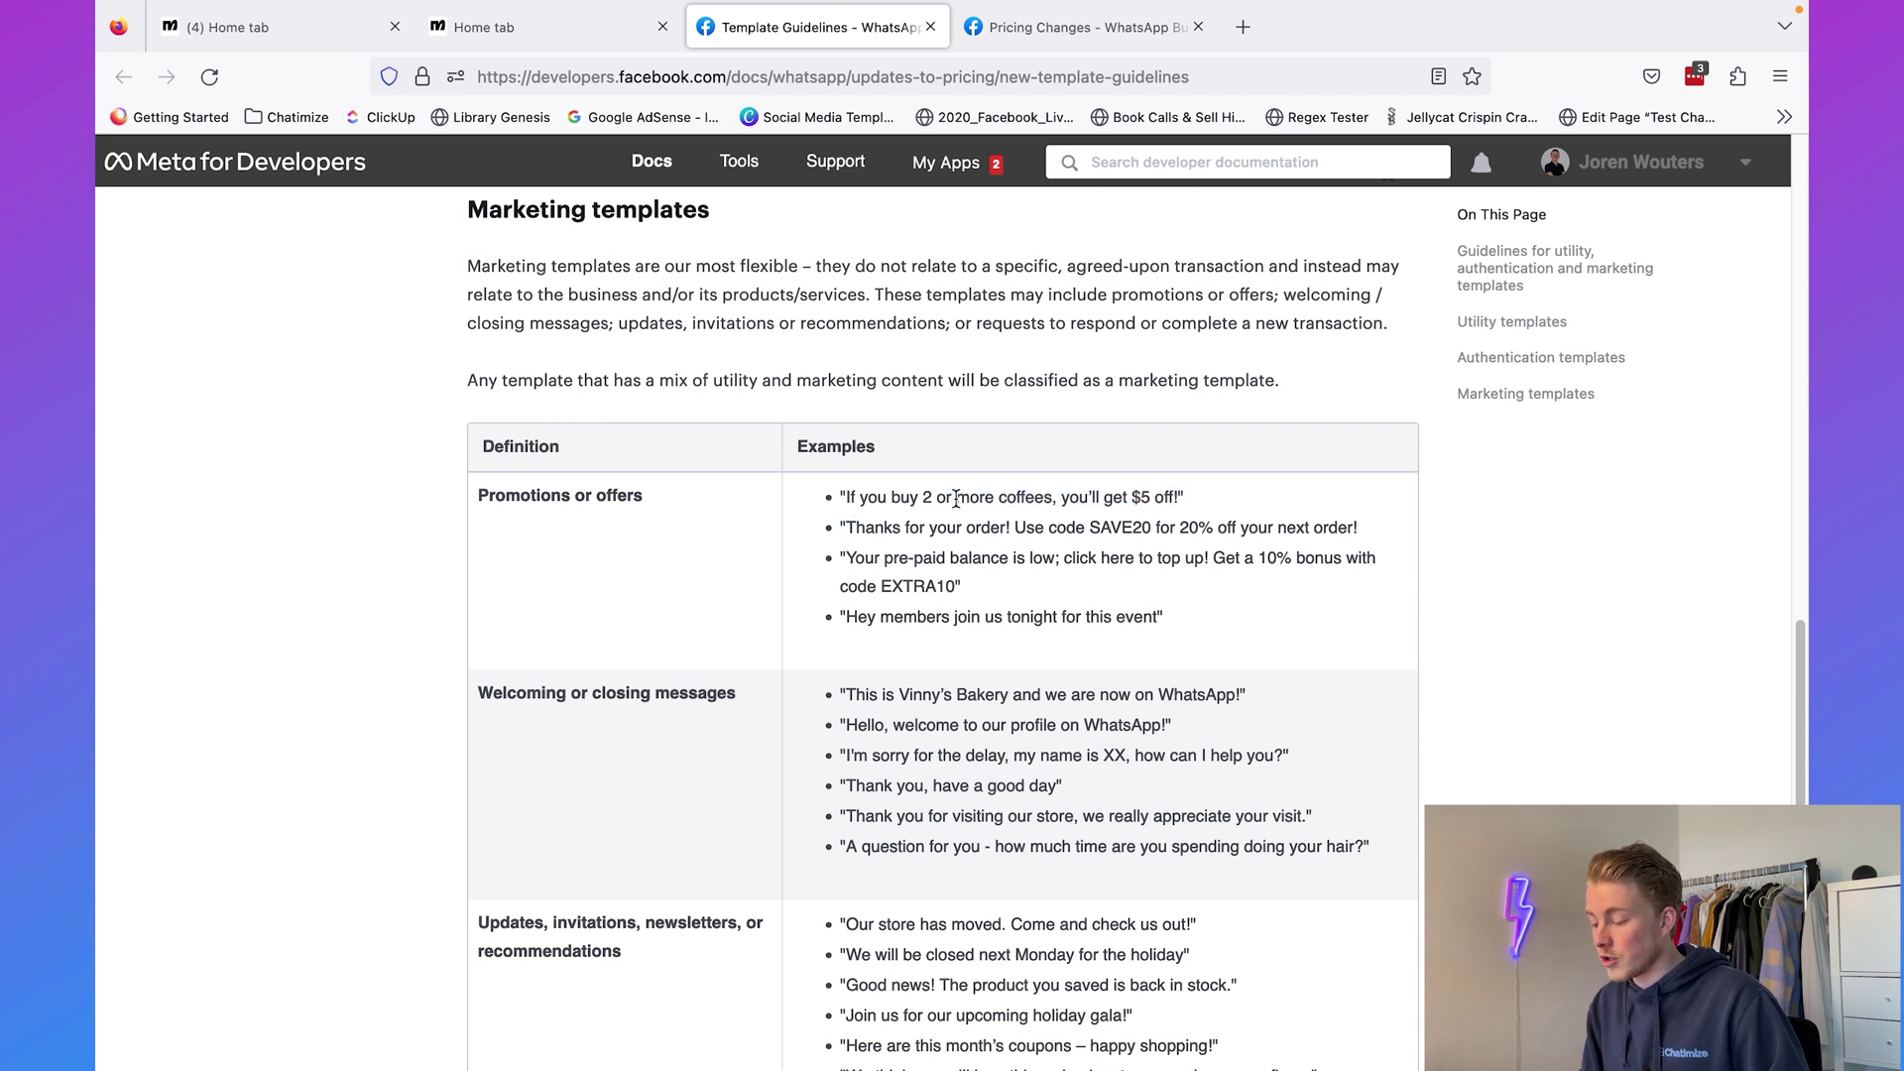
pyautogui.tripleClick(889, 529)
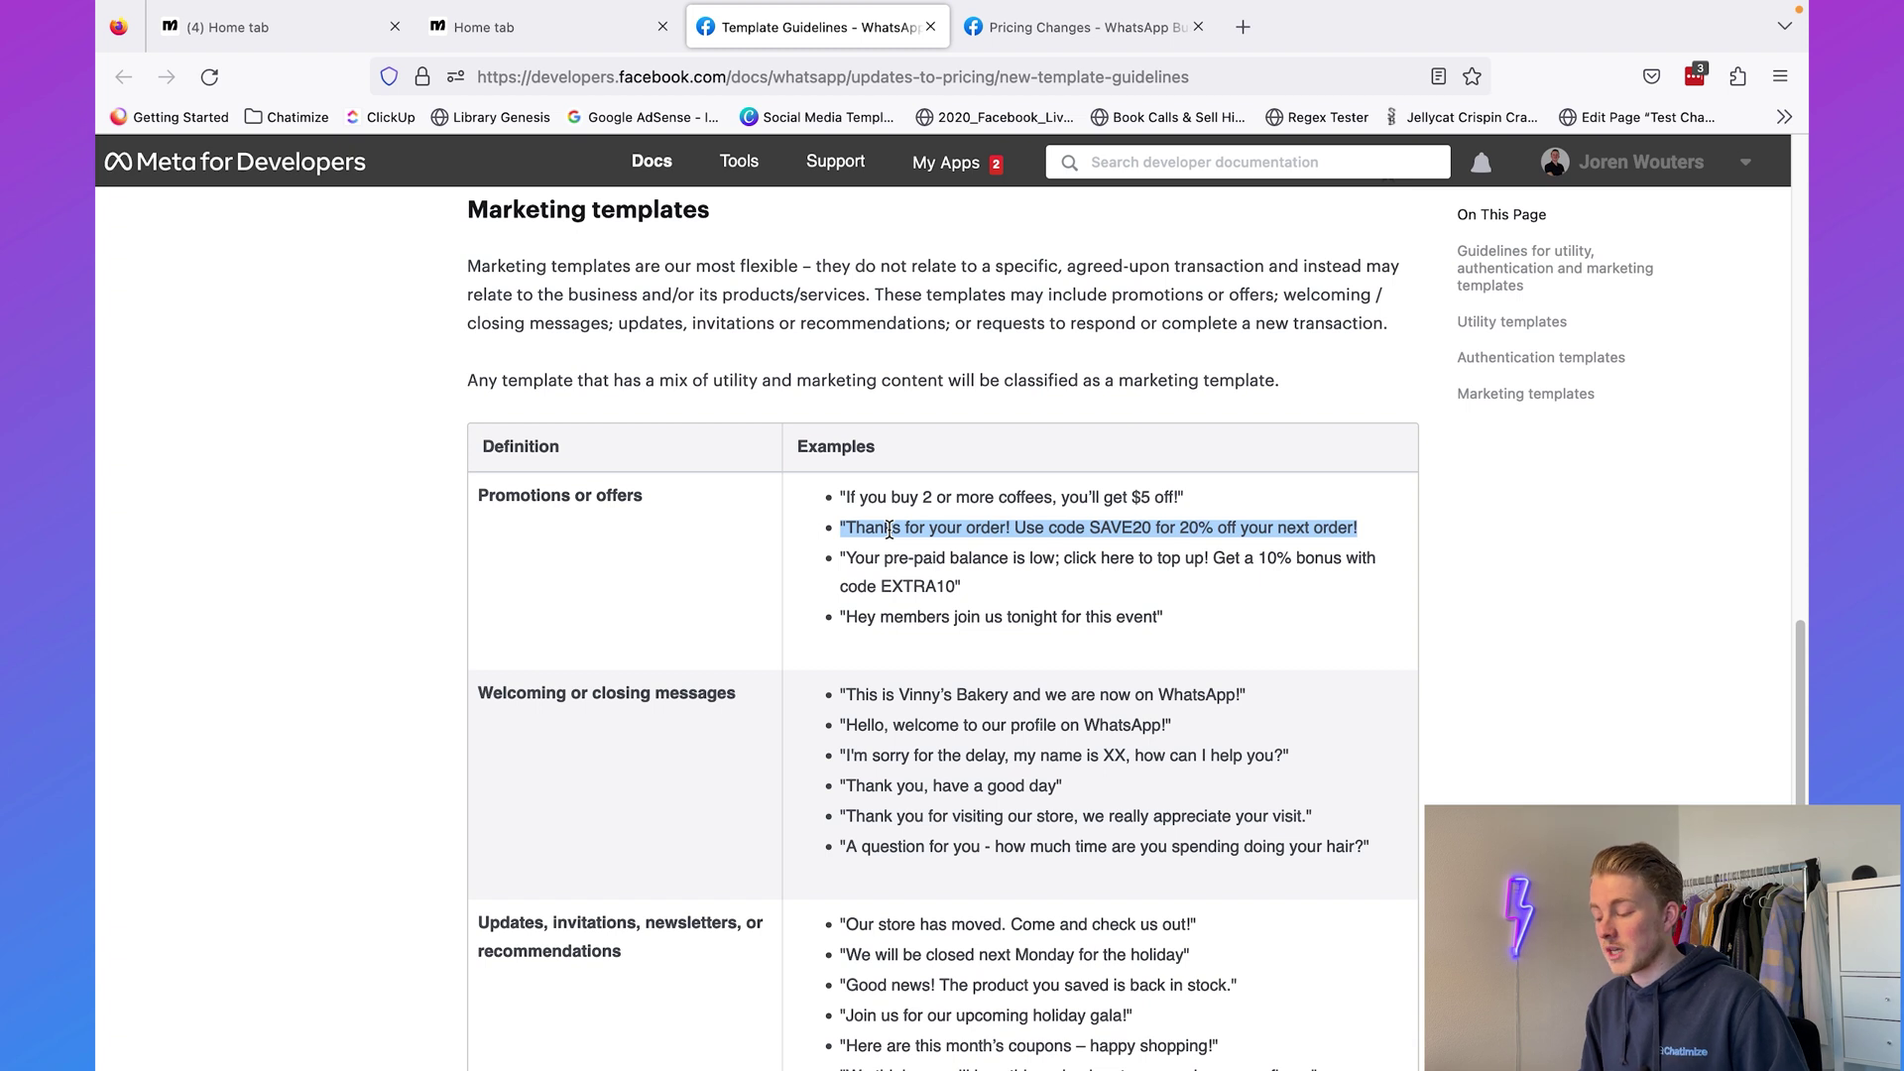
pyautogui.scroll(-3, 890, 528)
pyautogui.tripleClick(623, 449)
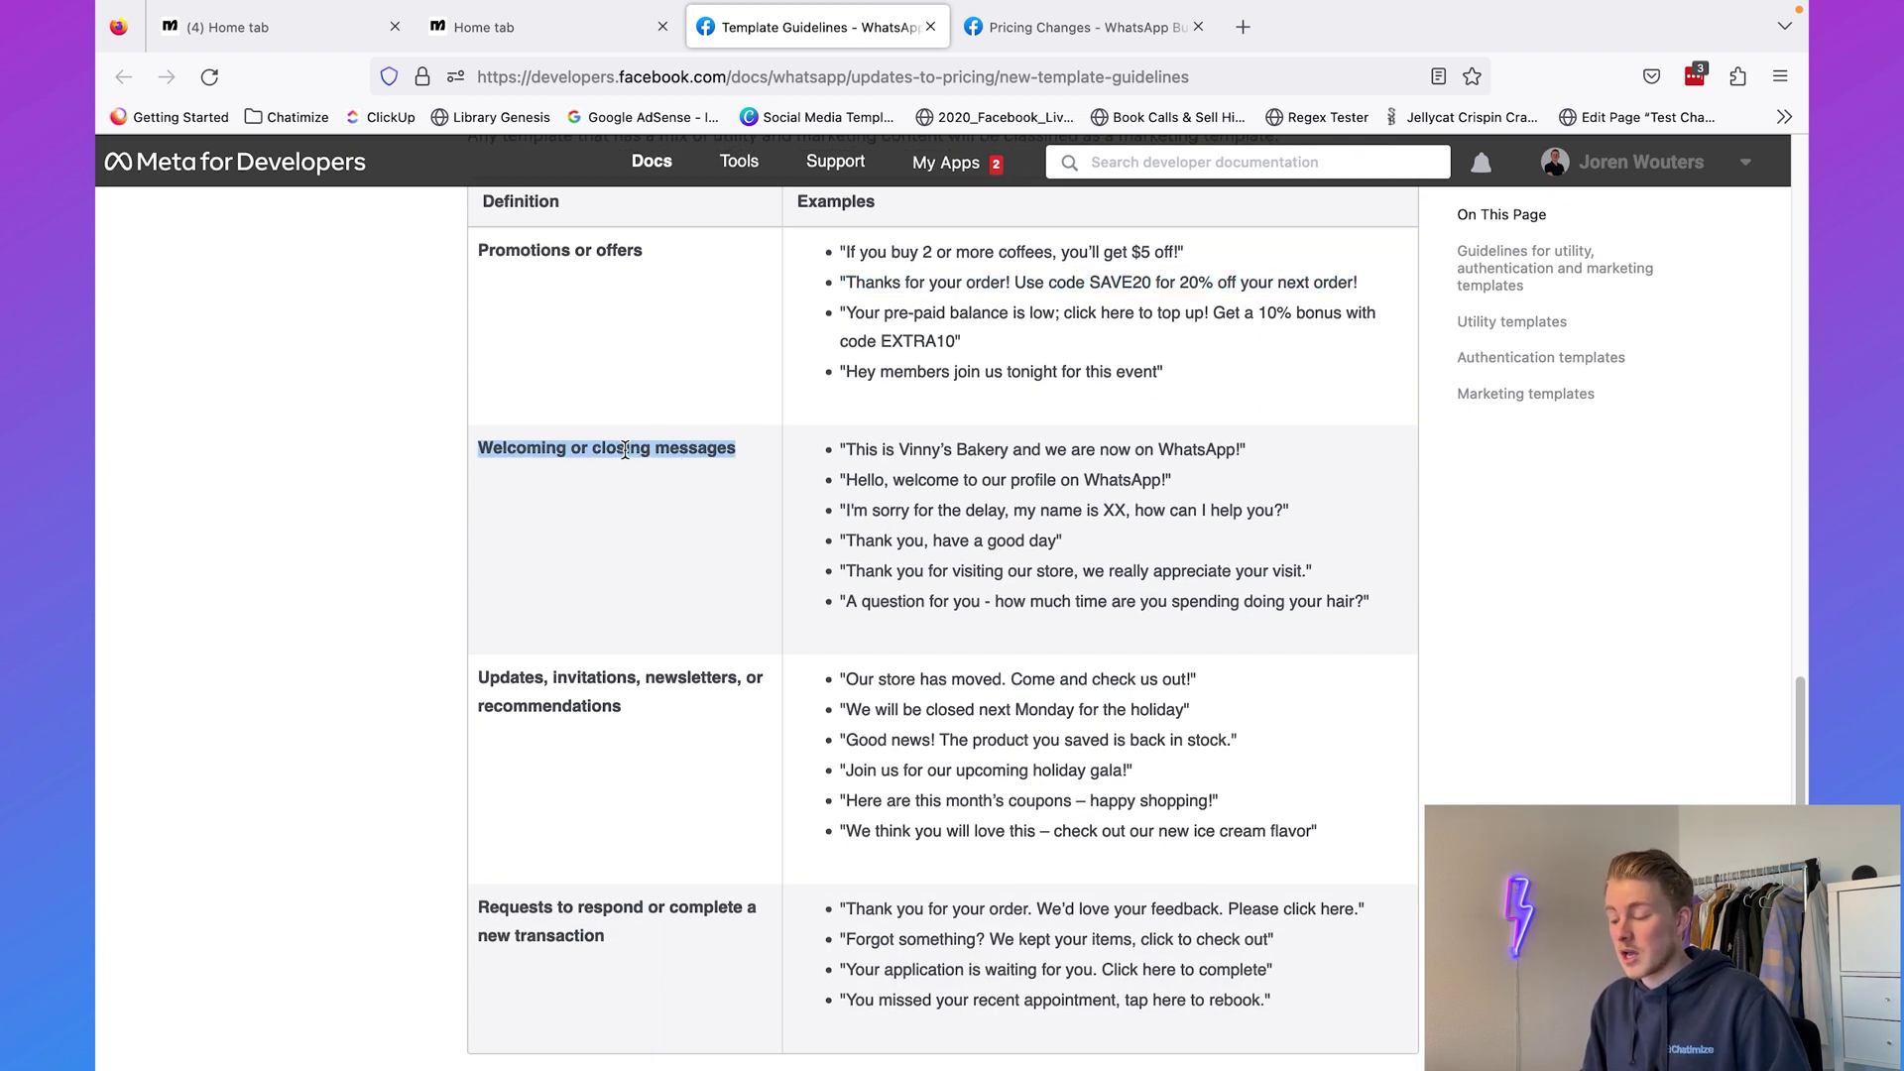
pyautogui.tripleClick(950, 484)
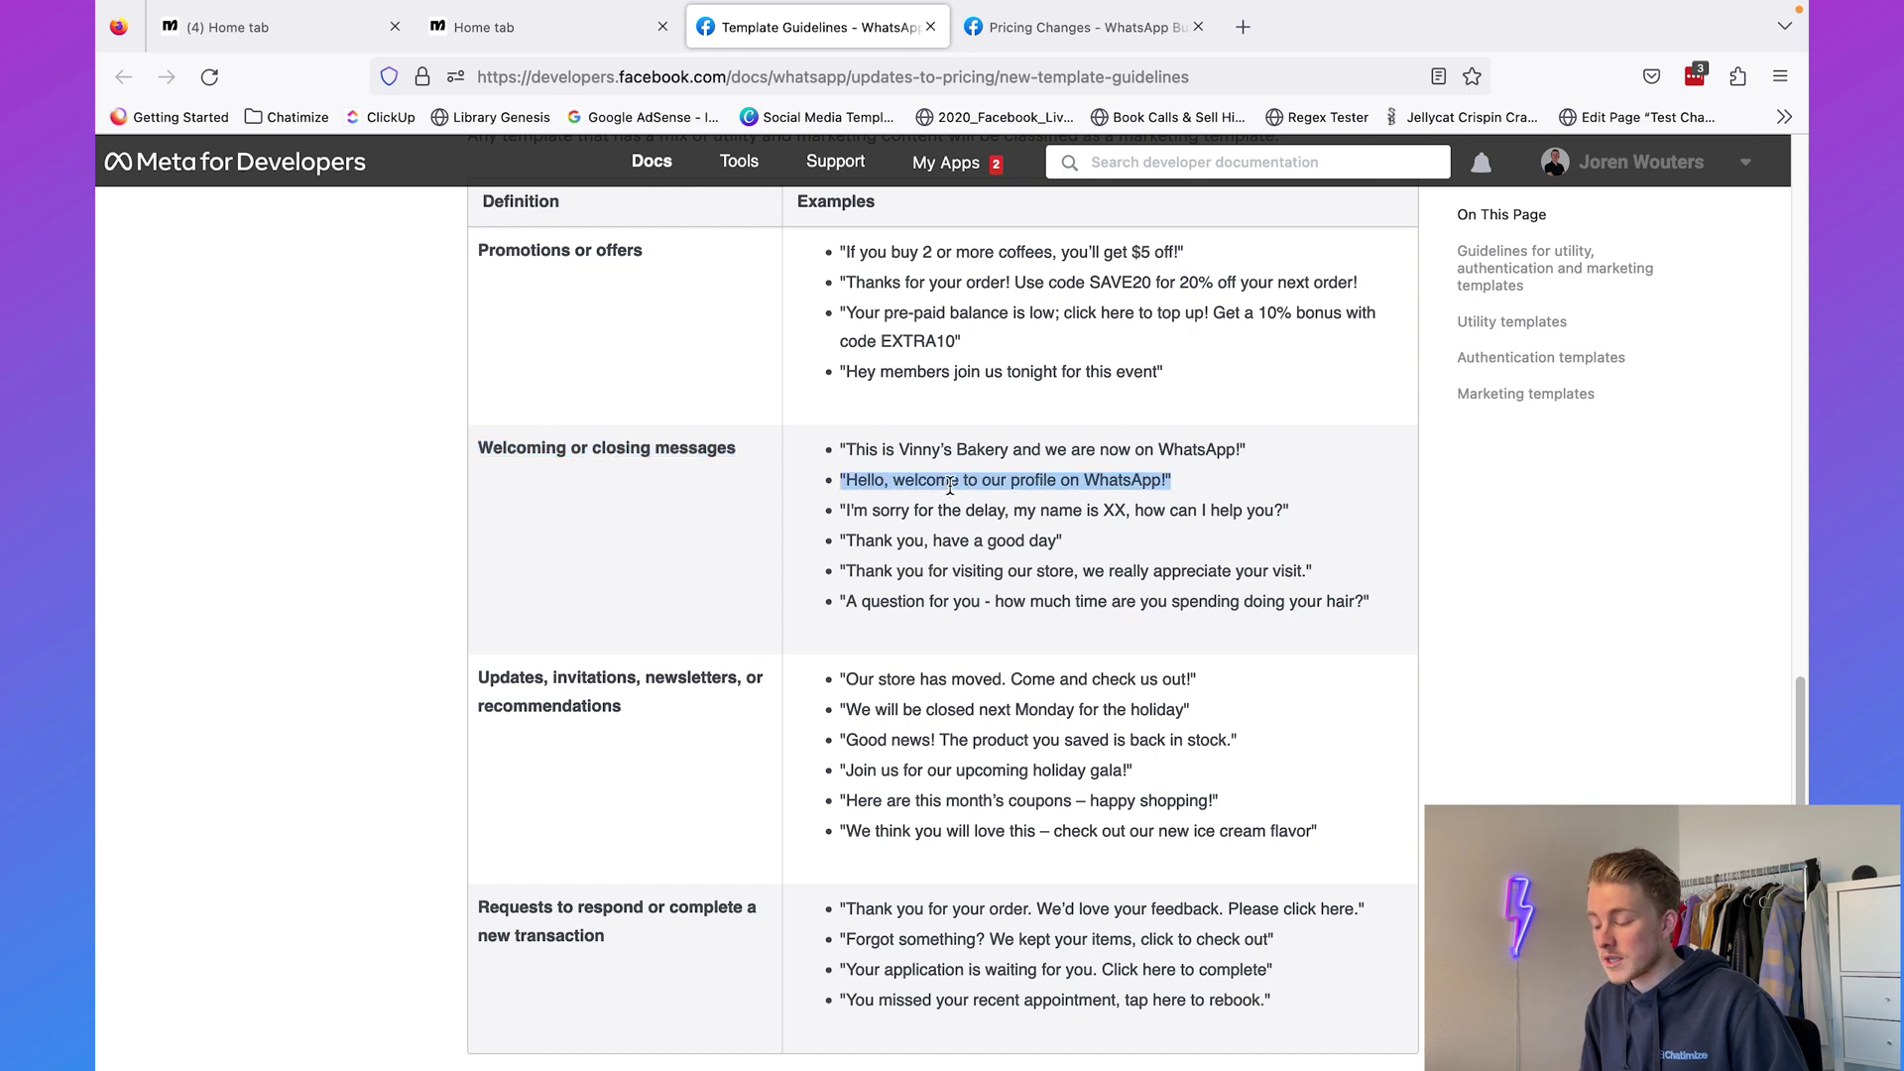
pyautogui.tripleClick(936, 541)
pyautogui.click(936, 541)
pyautogui.scroll(-3, 936, 540)
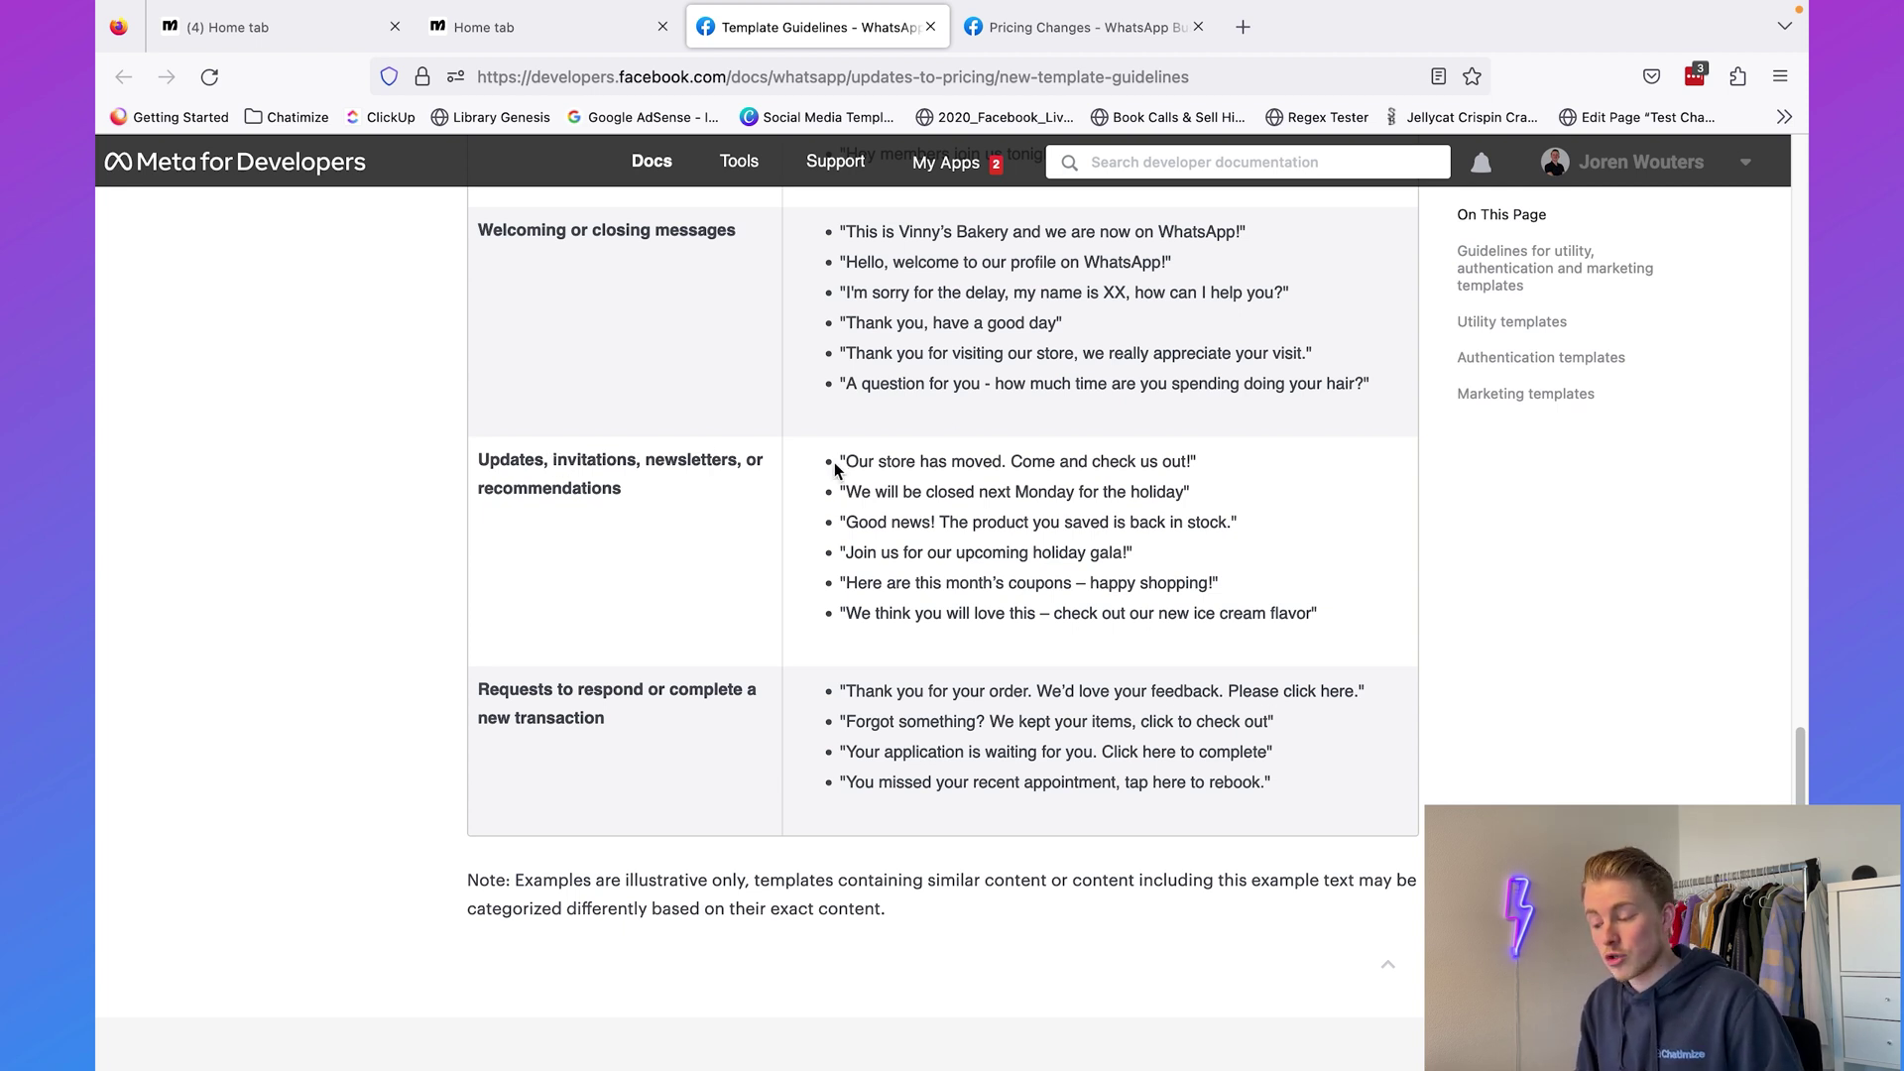
pyautogui.scroll(-1, 1053, 462)
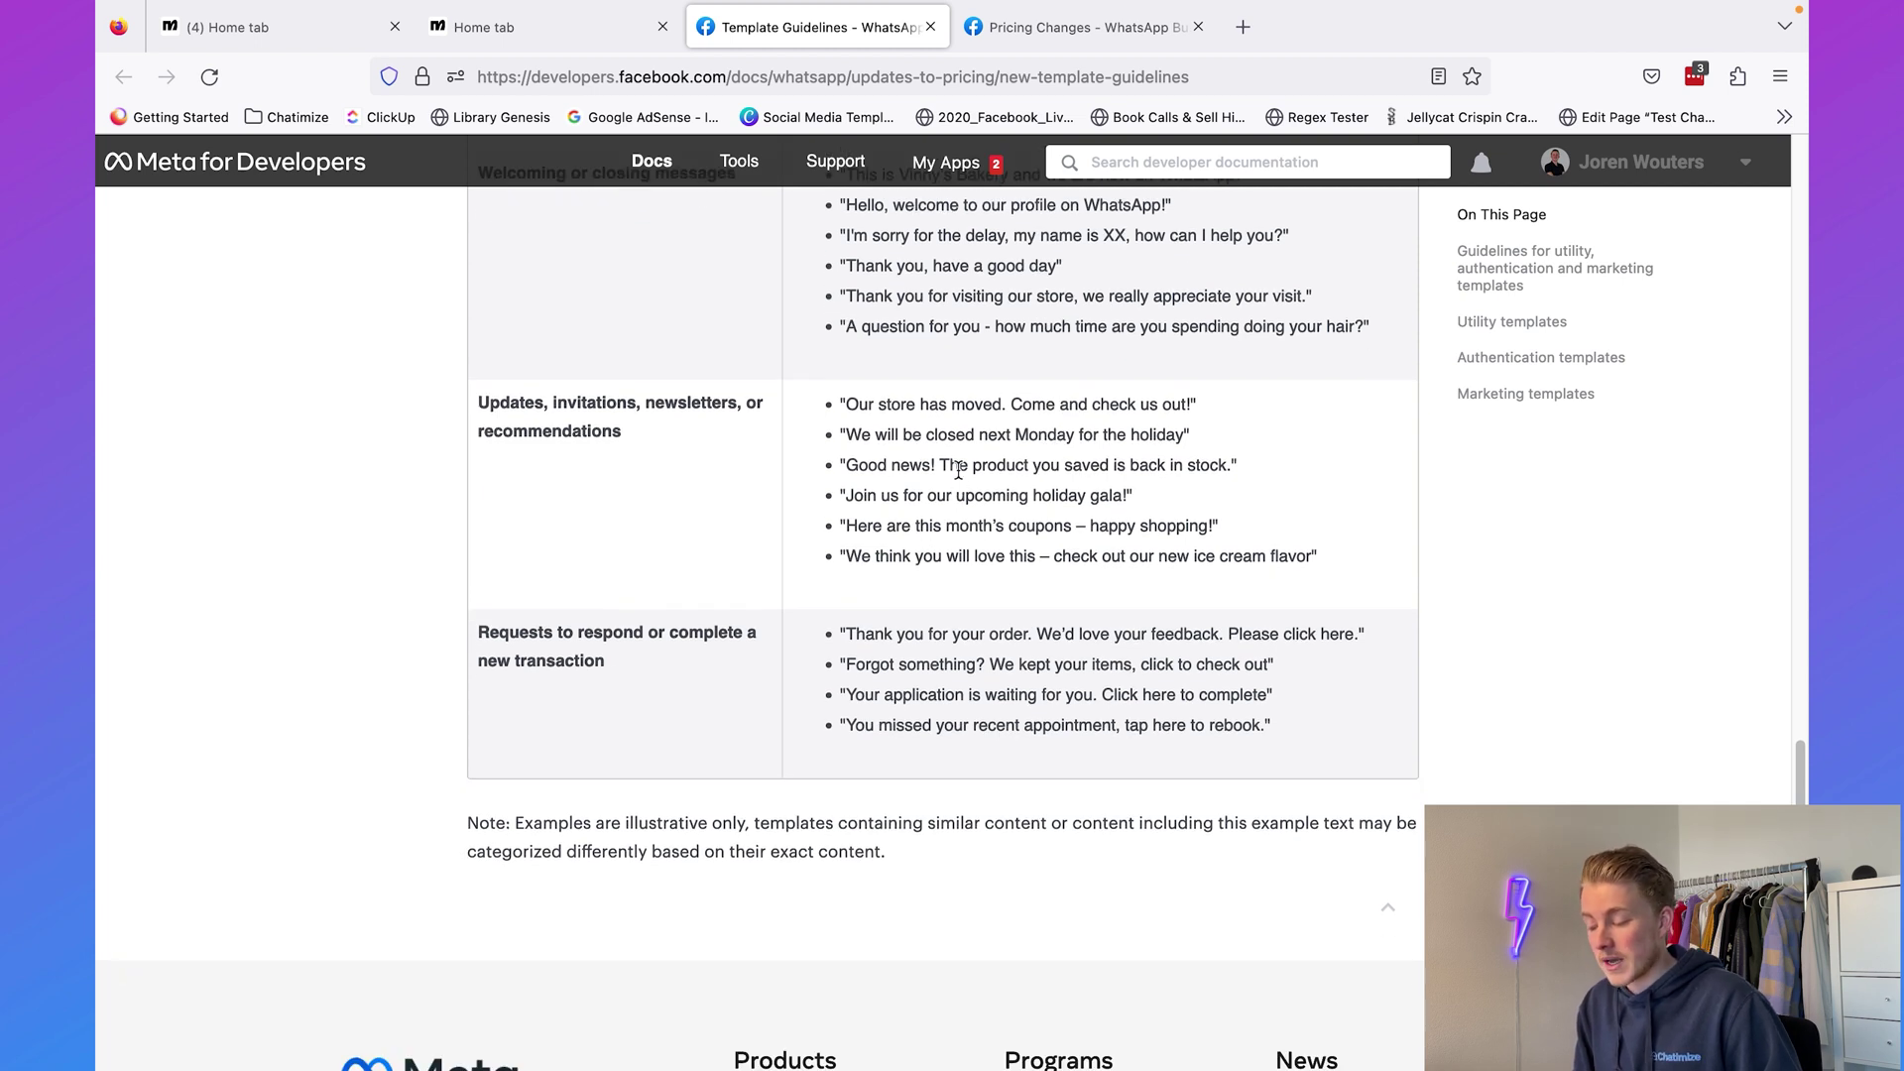
pyautogui.tripleClick(615, 659)
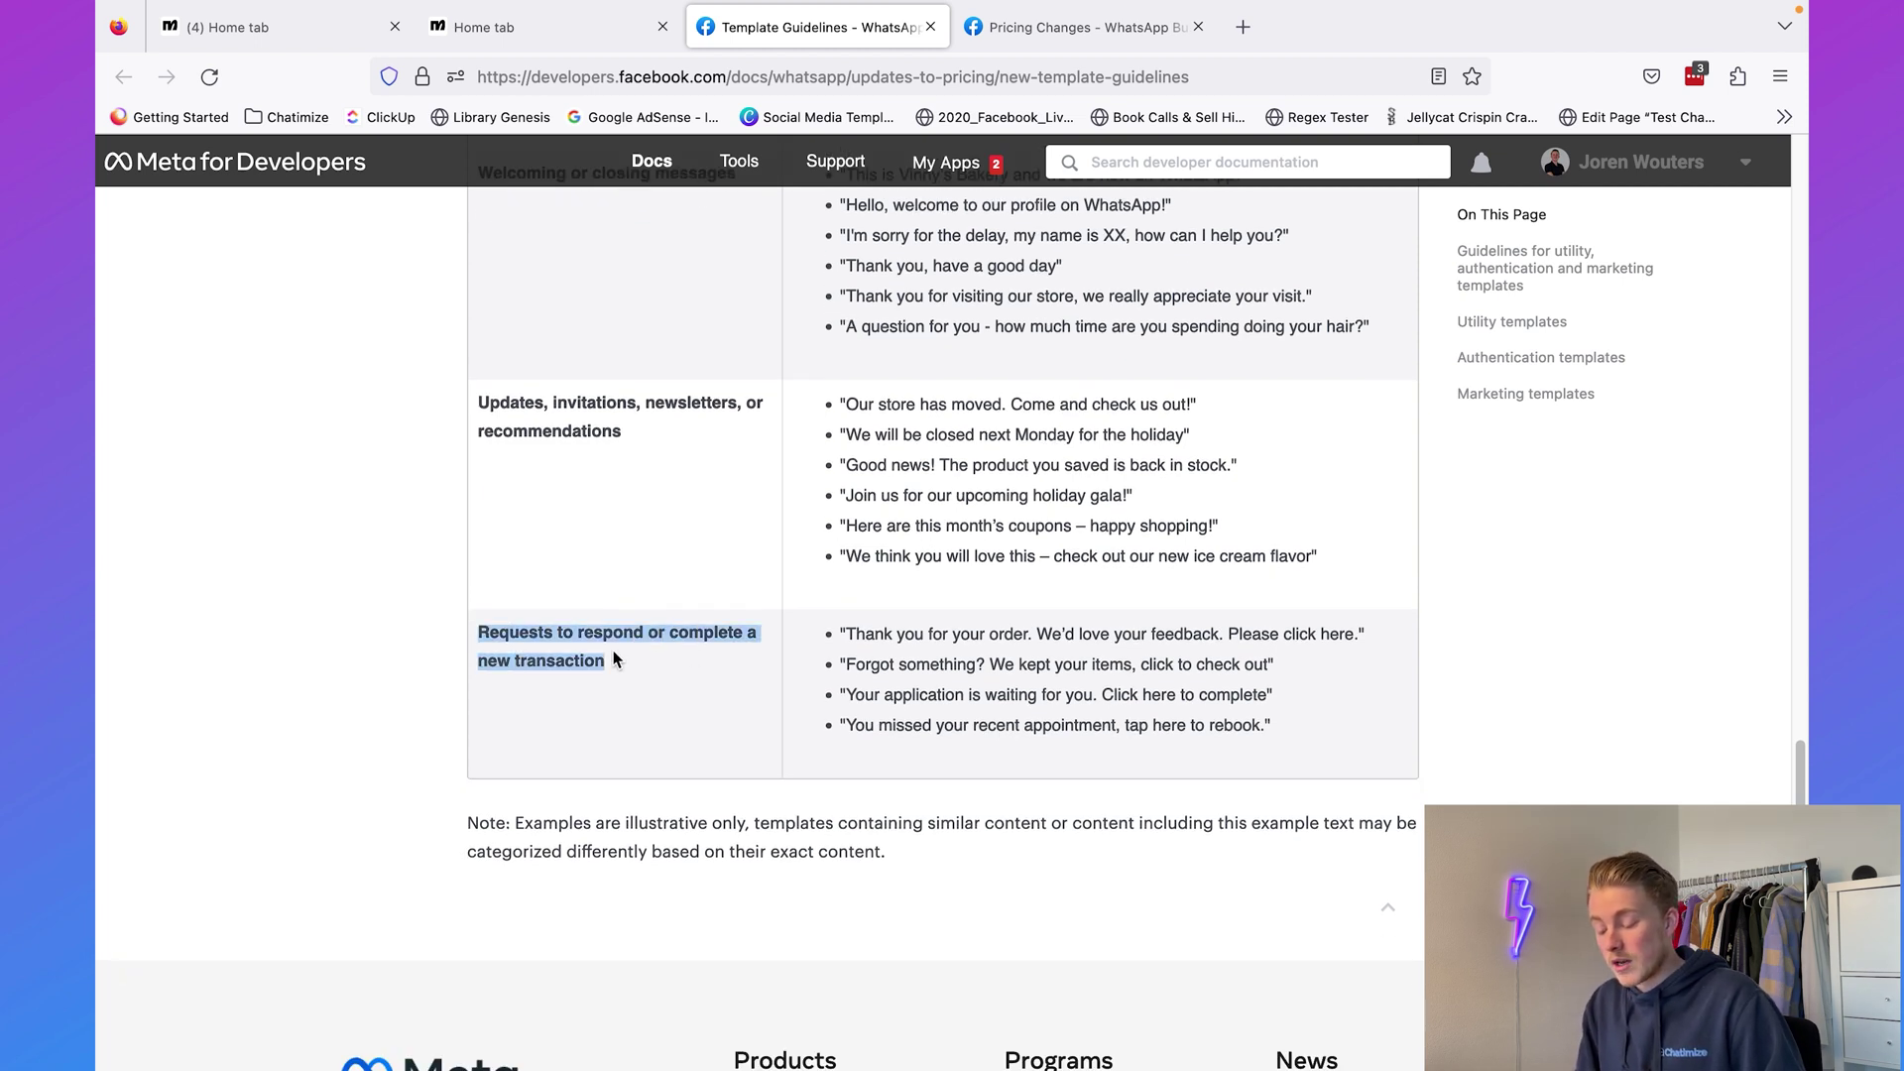
pyautogui.click(595, 644)
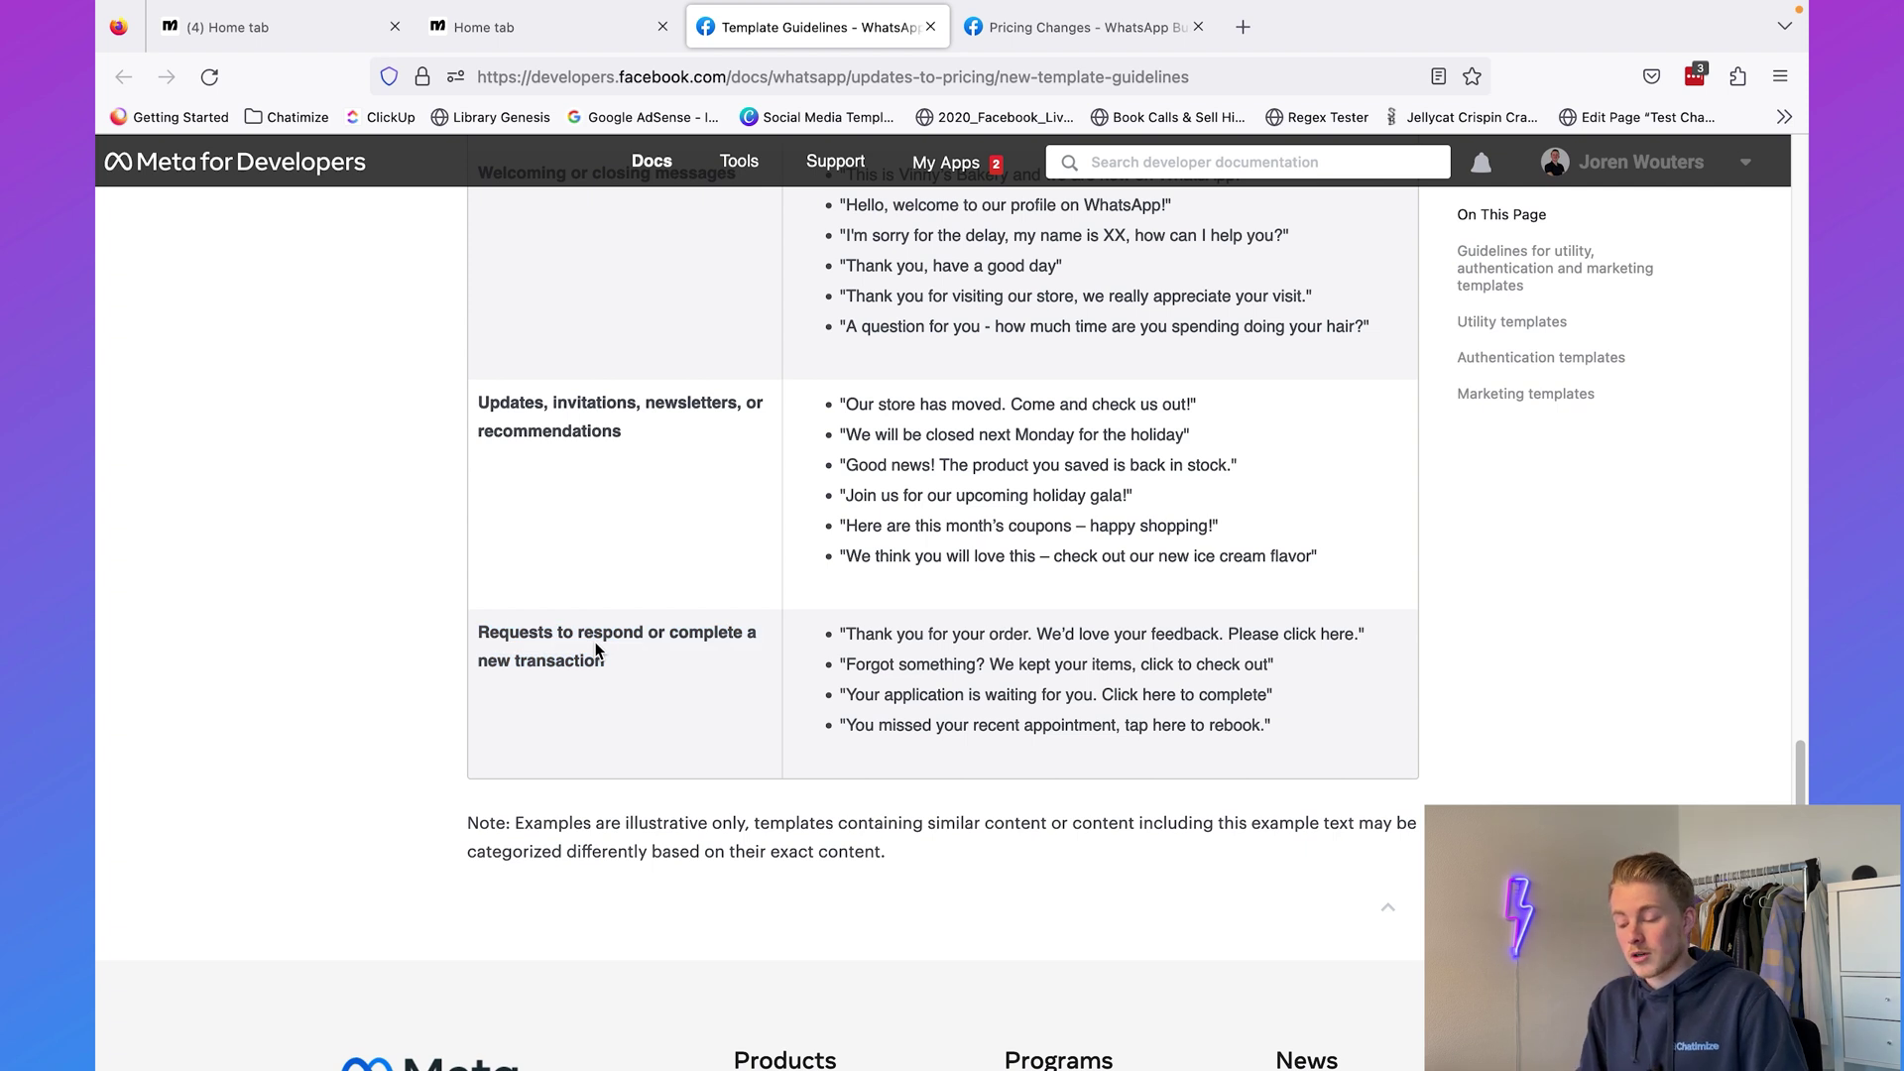
pyautogui.moveTo(870, 626); pyautogui.dragTo(986, 631)
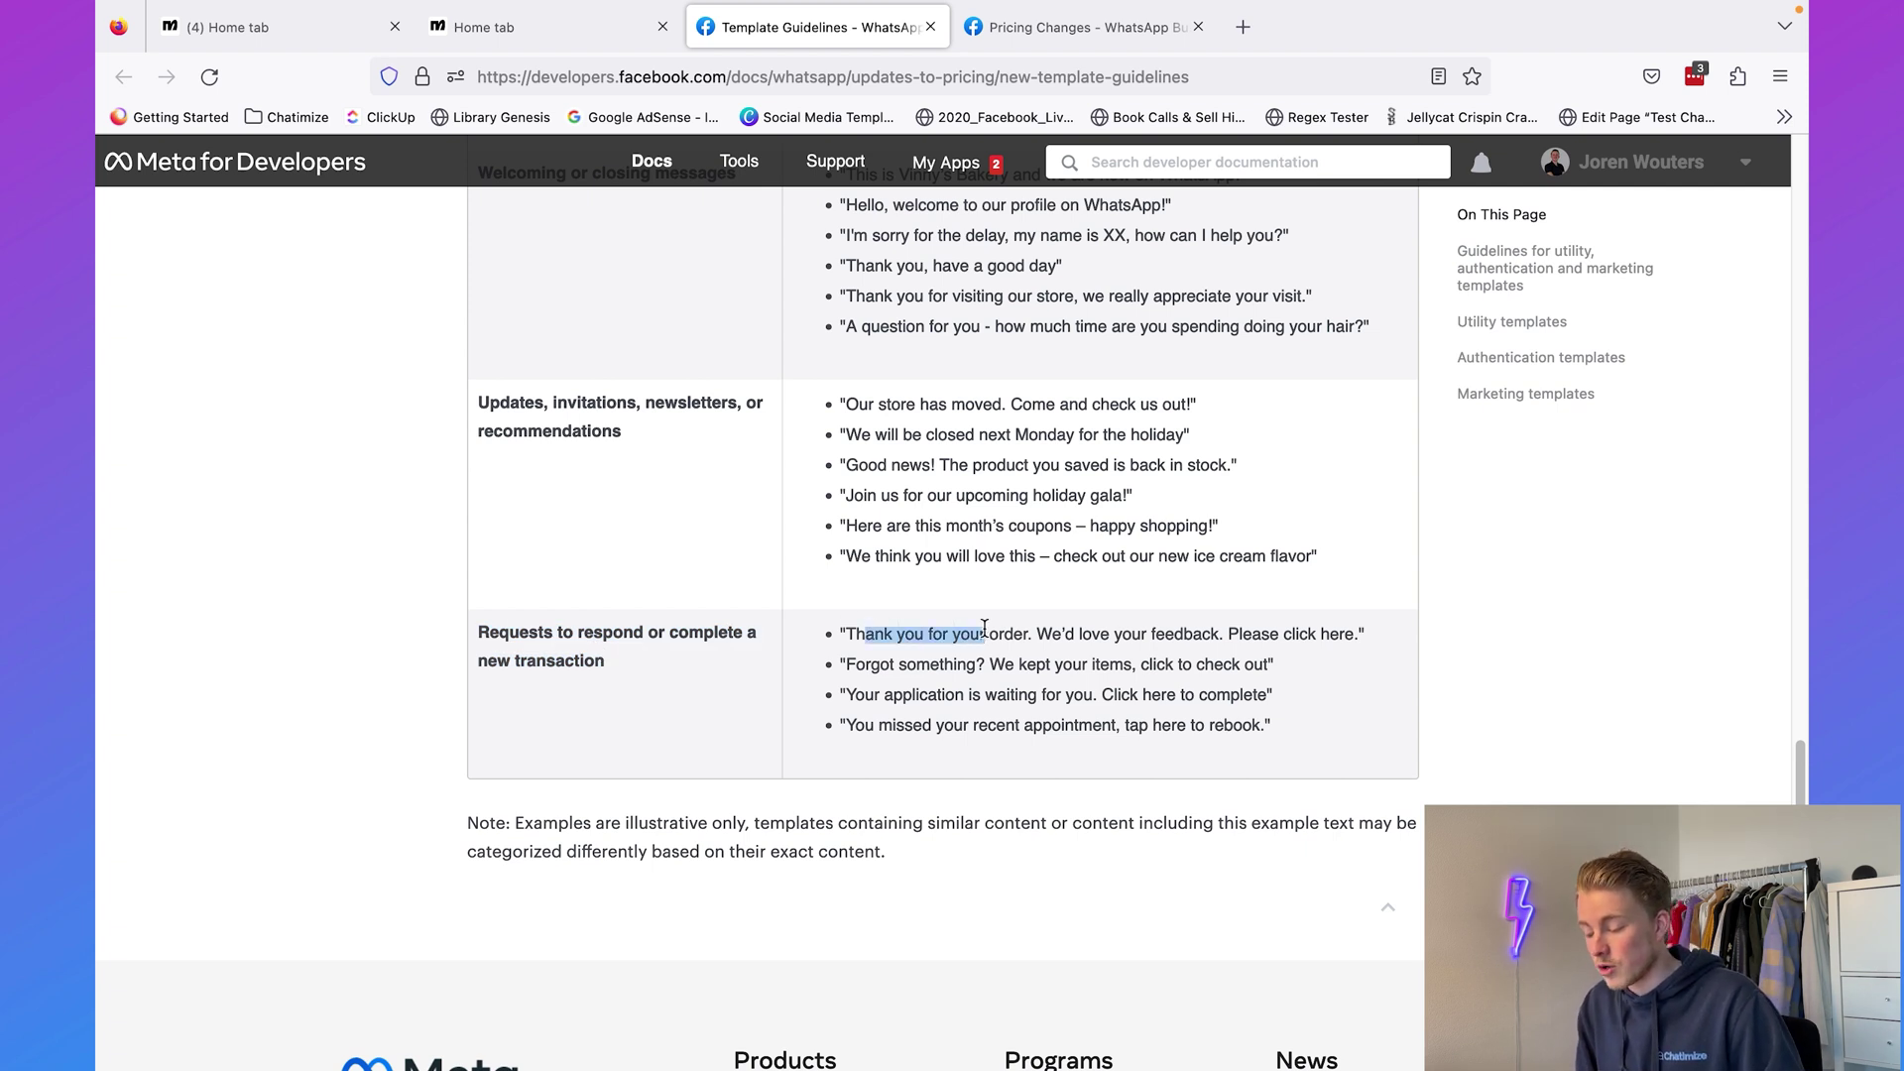
pyautogui.click(1041, 637)
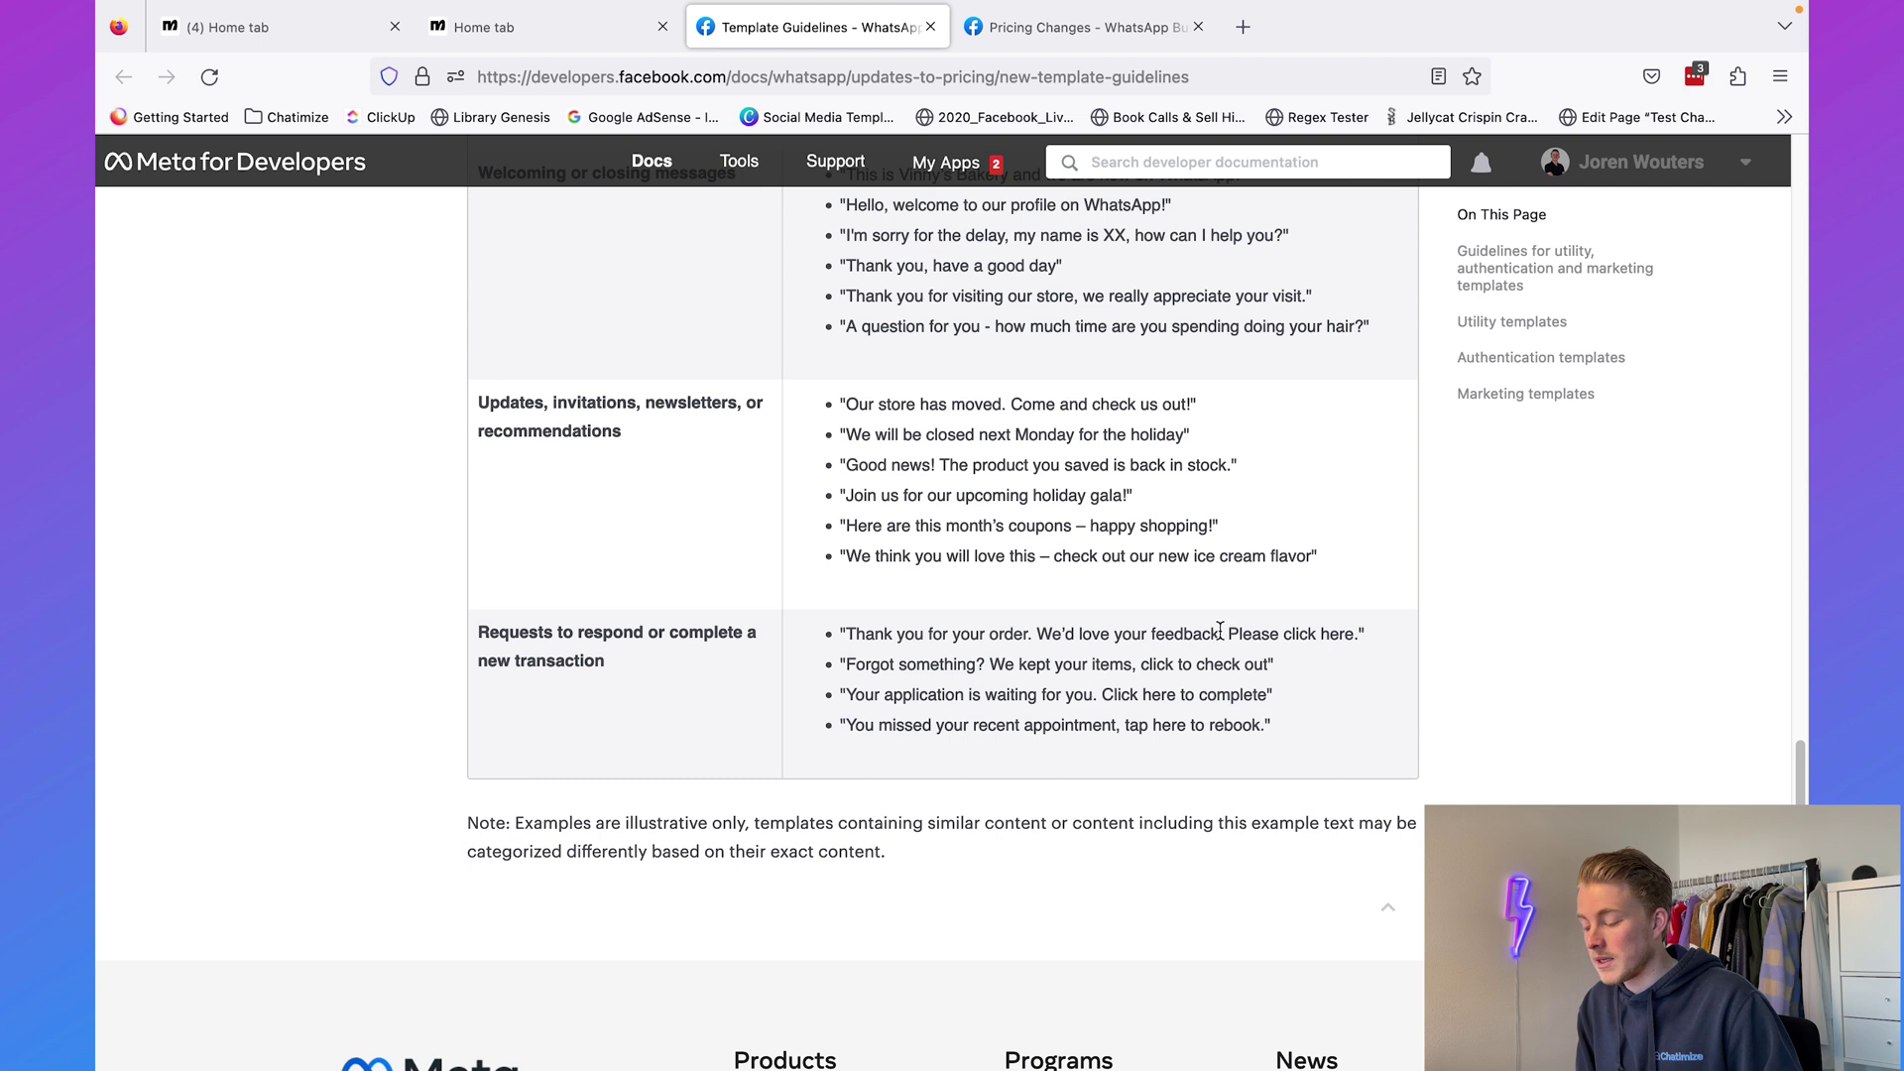
pyautogui.moveTo(1220, 631); pyautogui.dragTo(1339, 632)
pyautogui.click(1335, 632)
pyautogui.tripleClick(1064, 695)
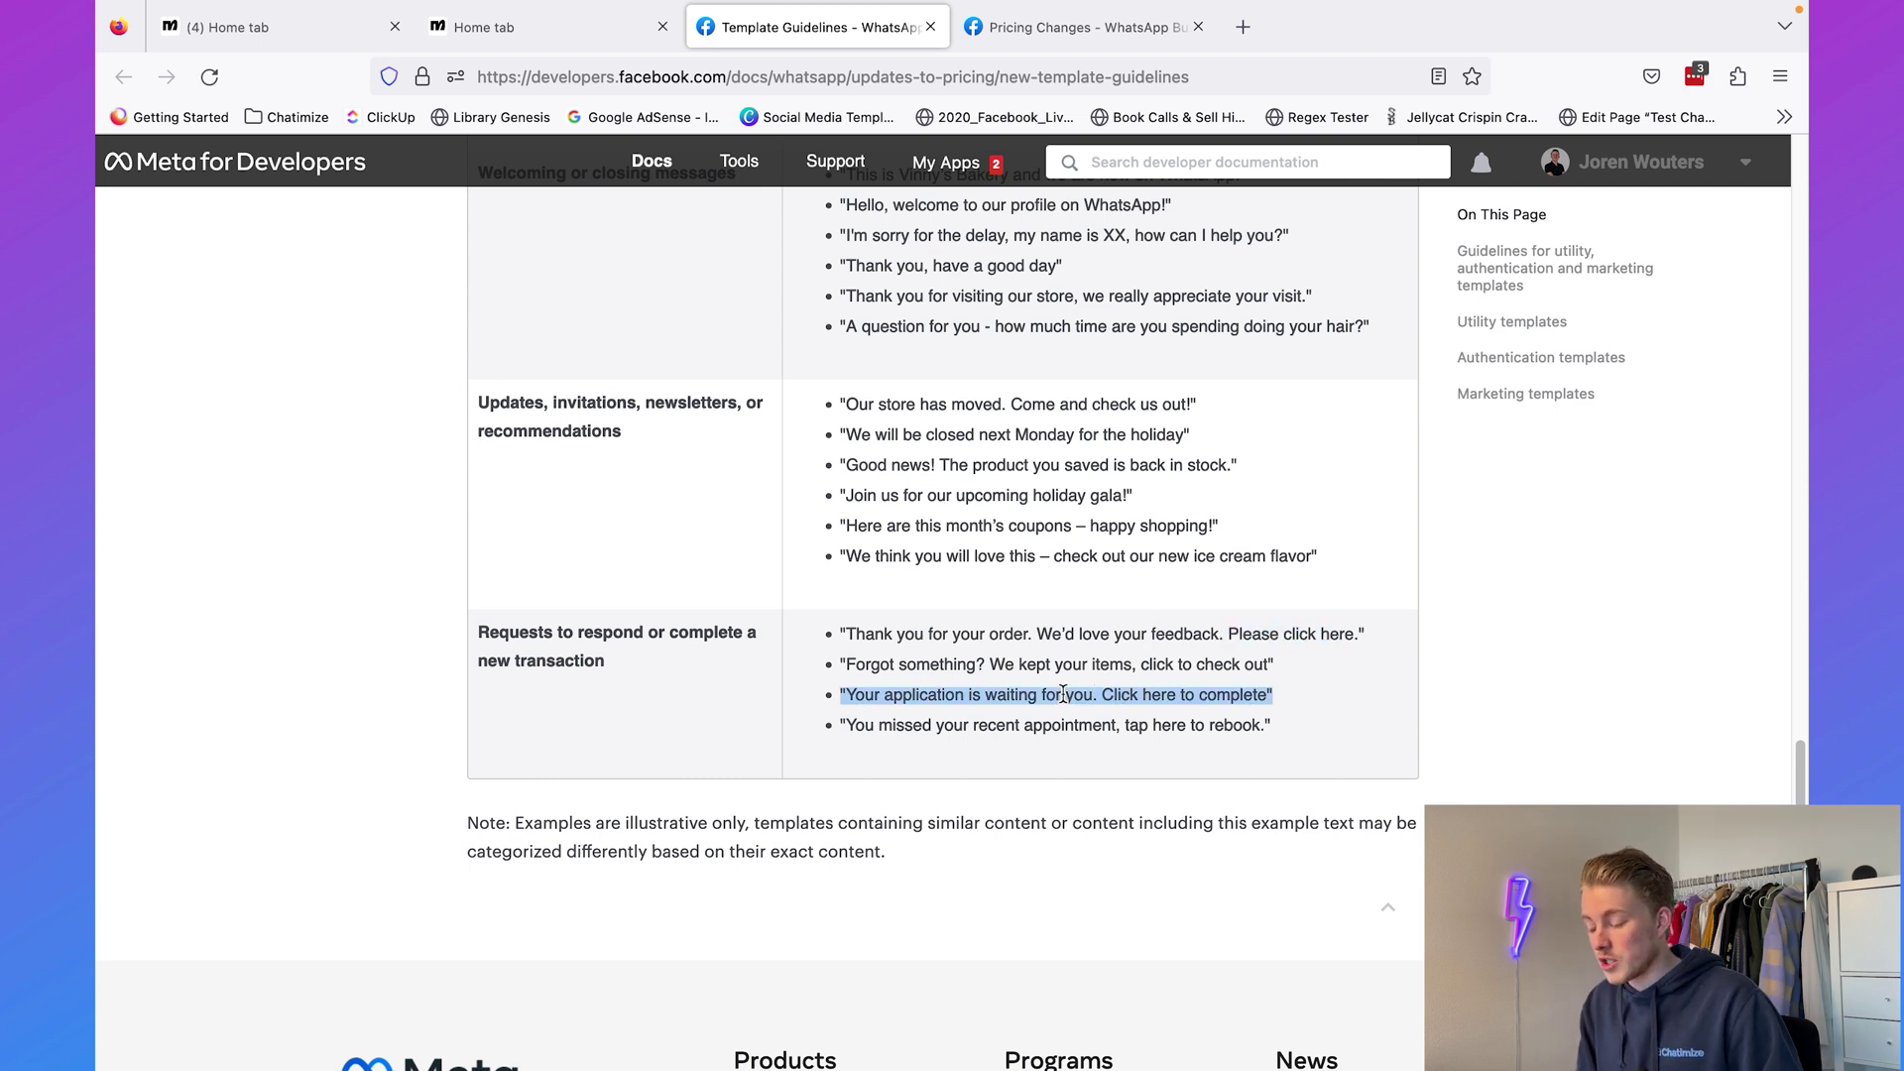
pyautogui.click(1089, 698)
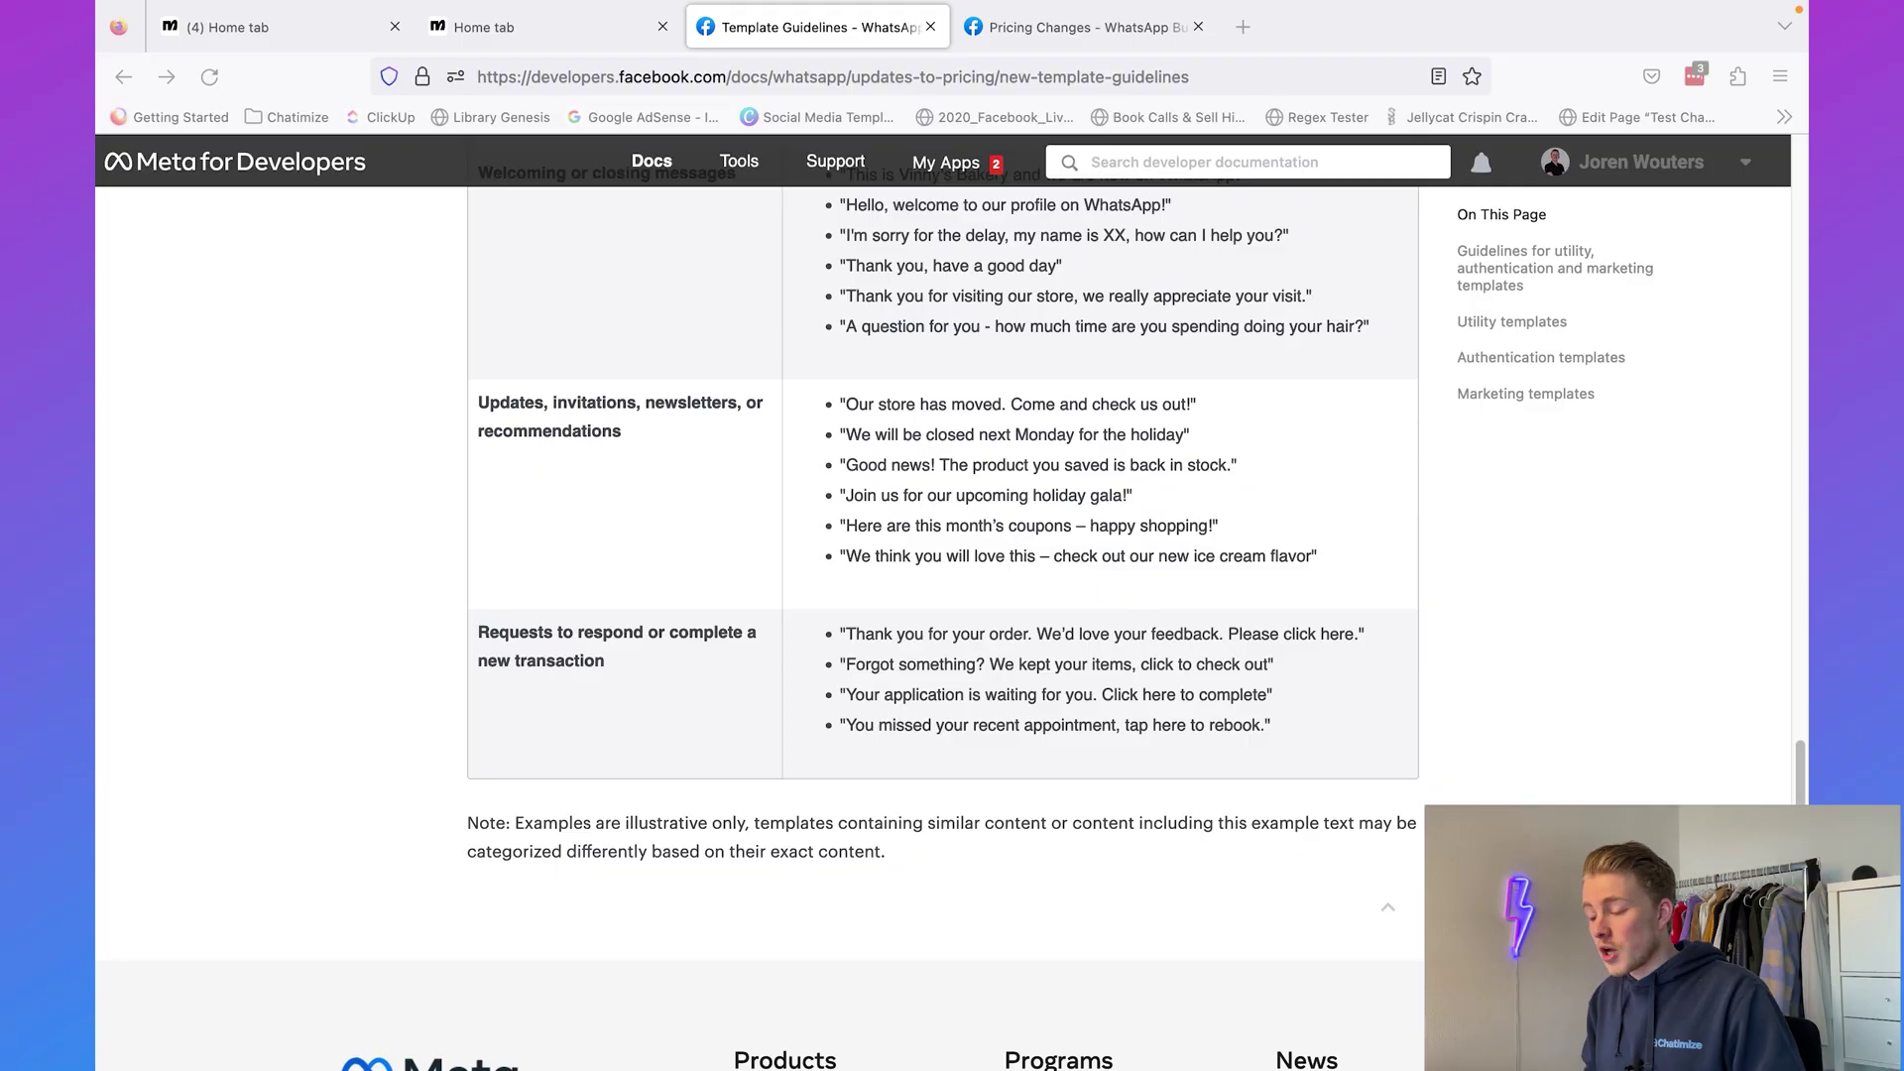
# - Open a blank new message template form from Settings > WhatsApp > Message Templates
pyautogui.click(280, 29)
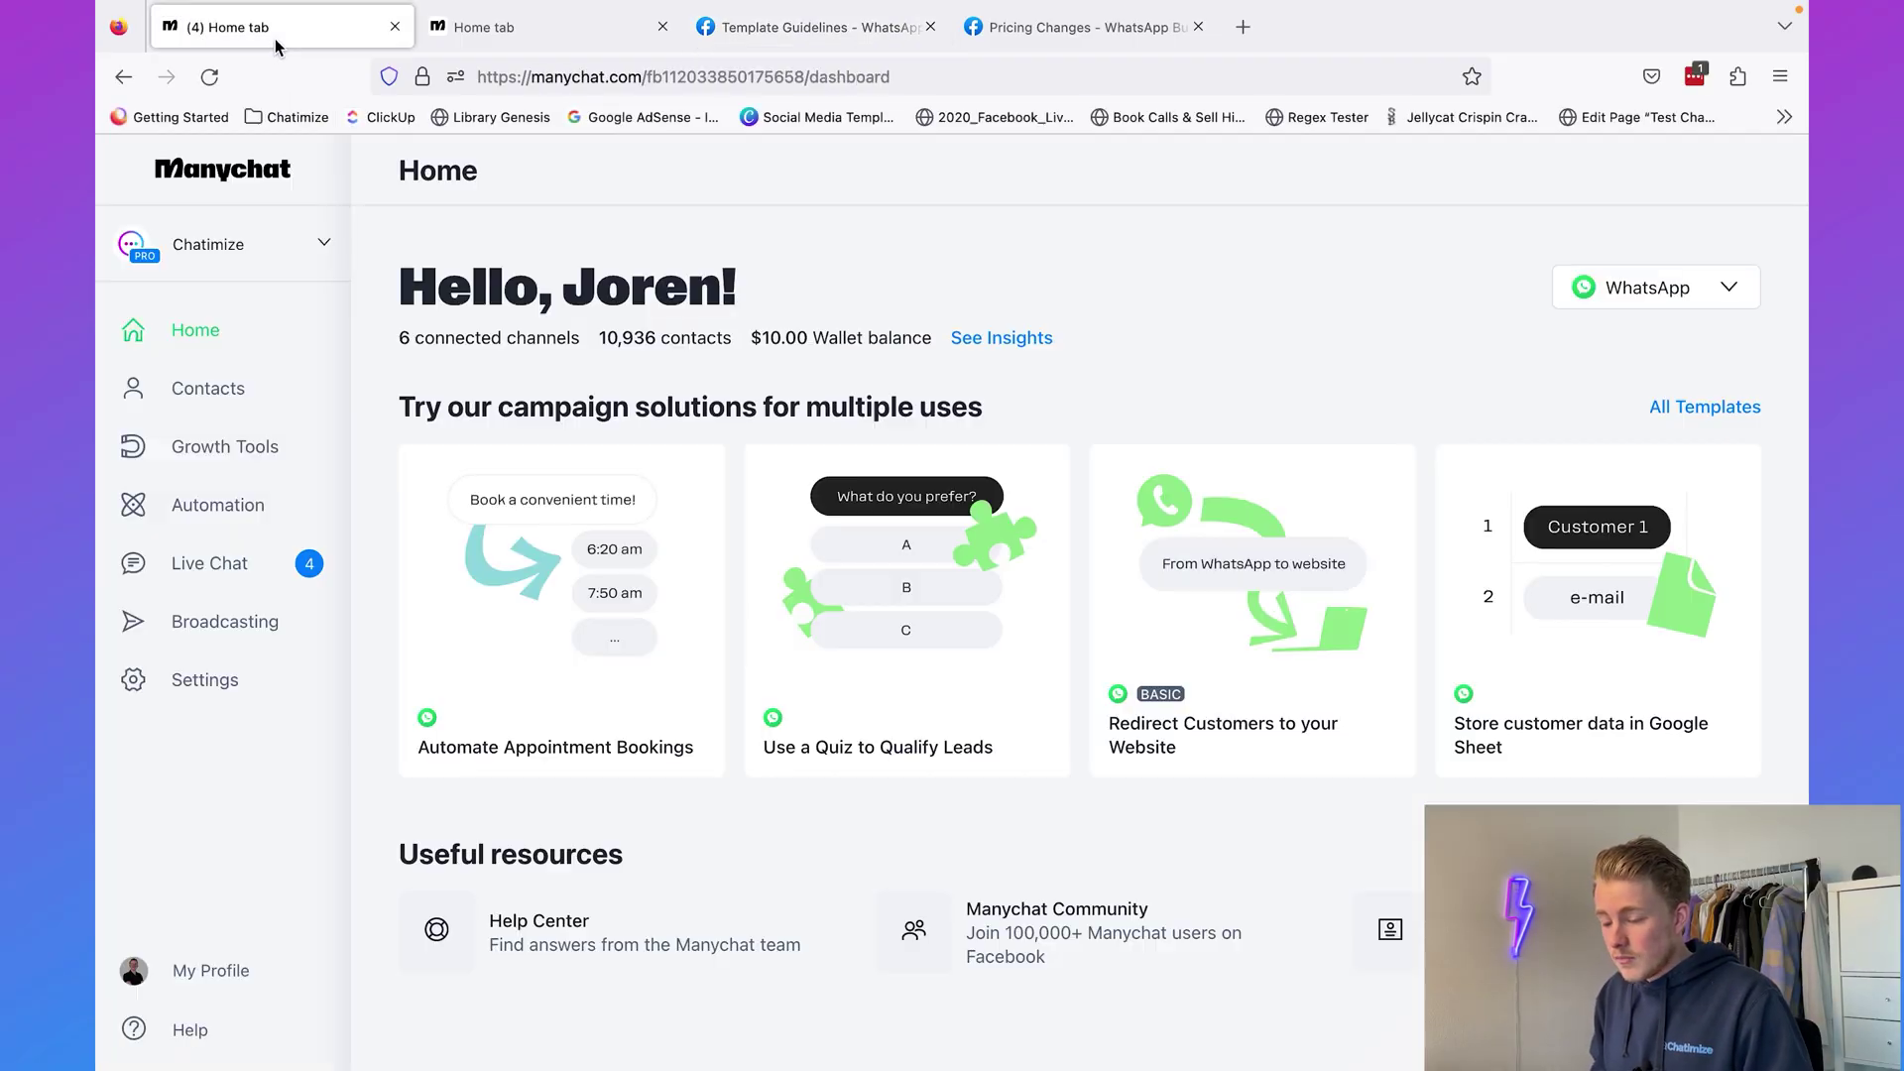
pyautogui.click(282, 682)
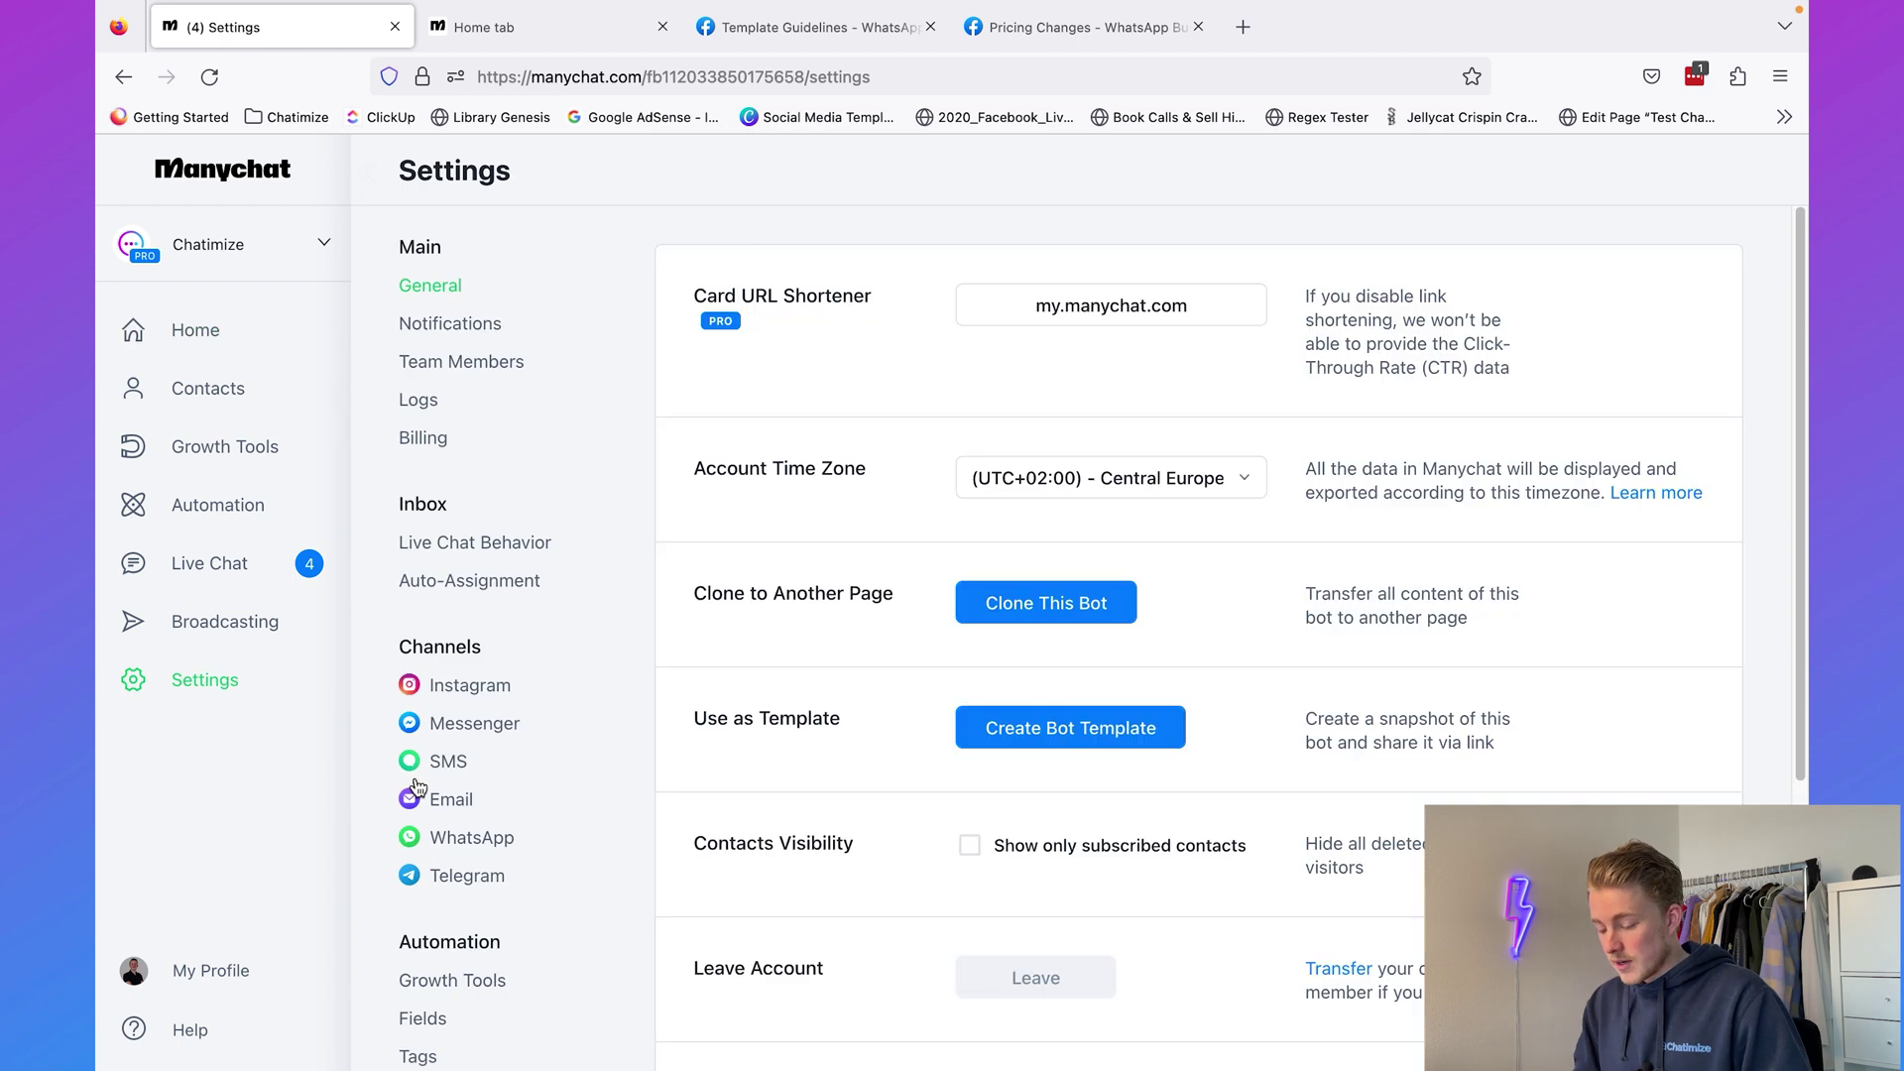
pyautogui.click(499, 838)
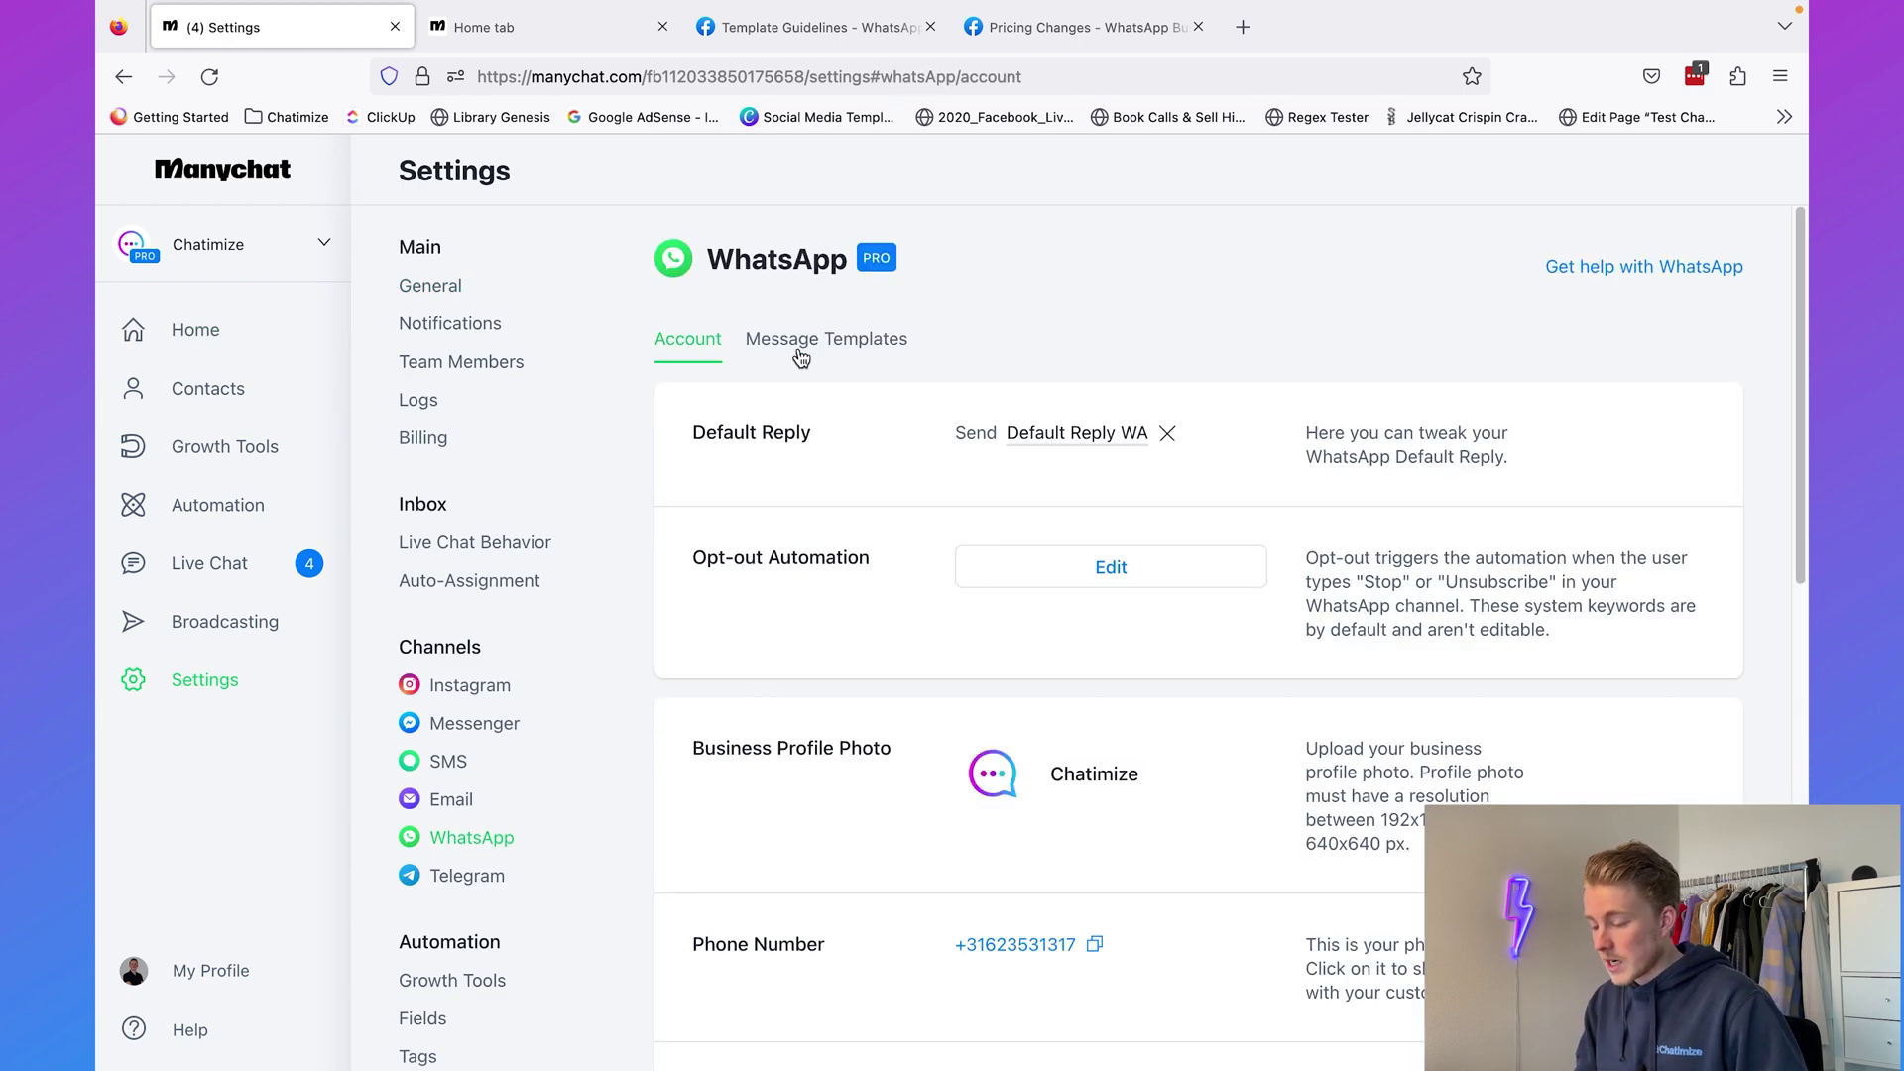
pyautogui.click(851, 345)
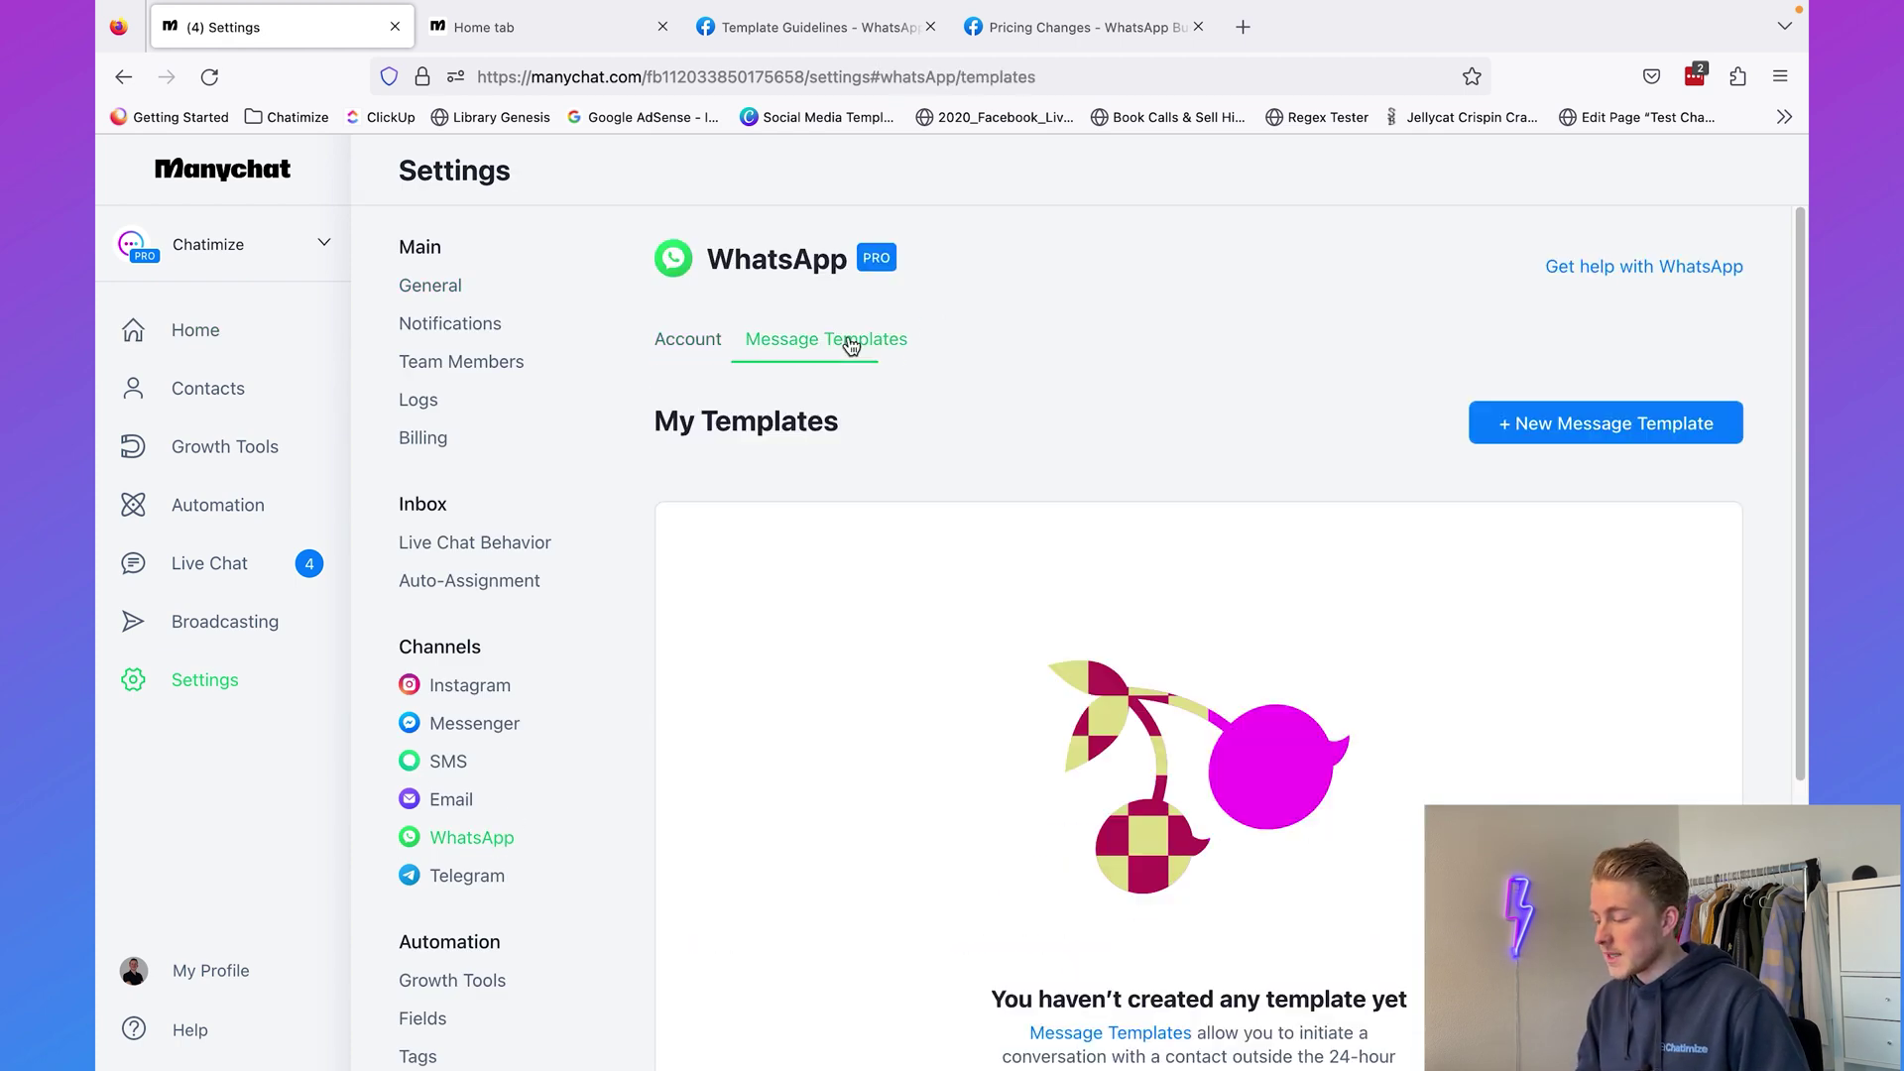
pyautogui.click(1532, 420)
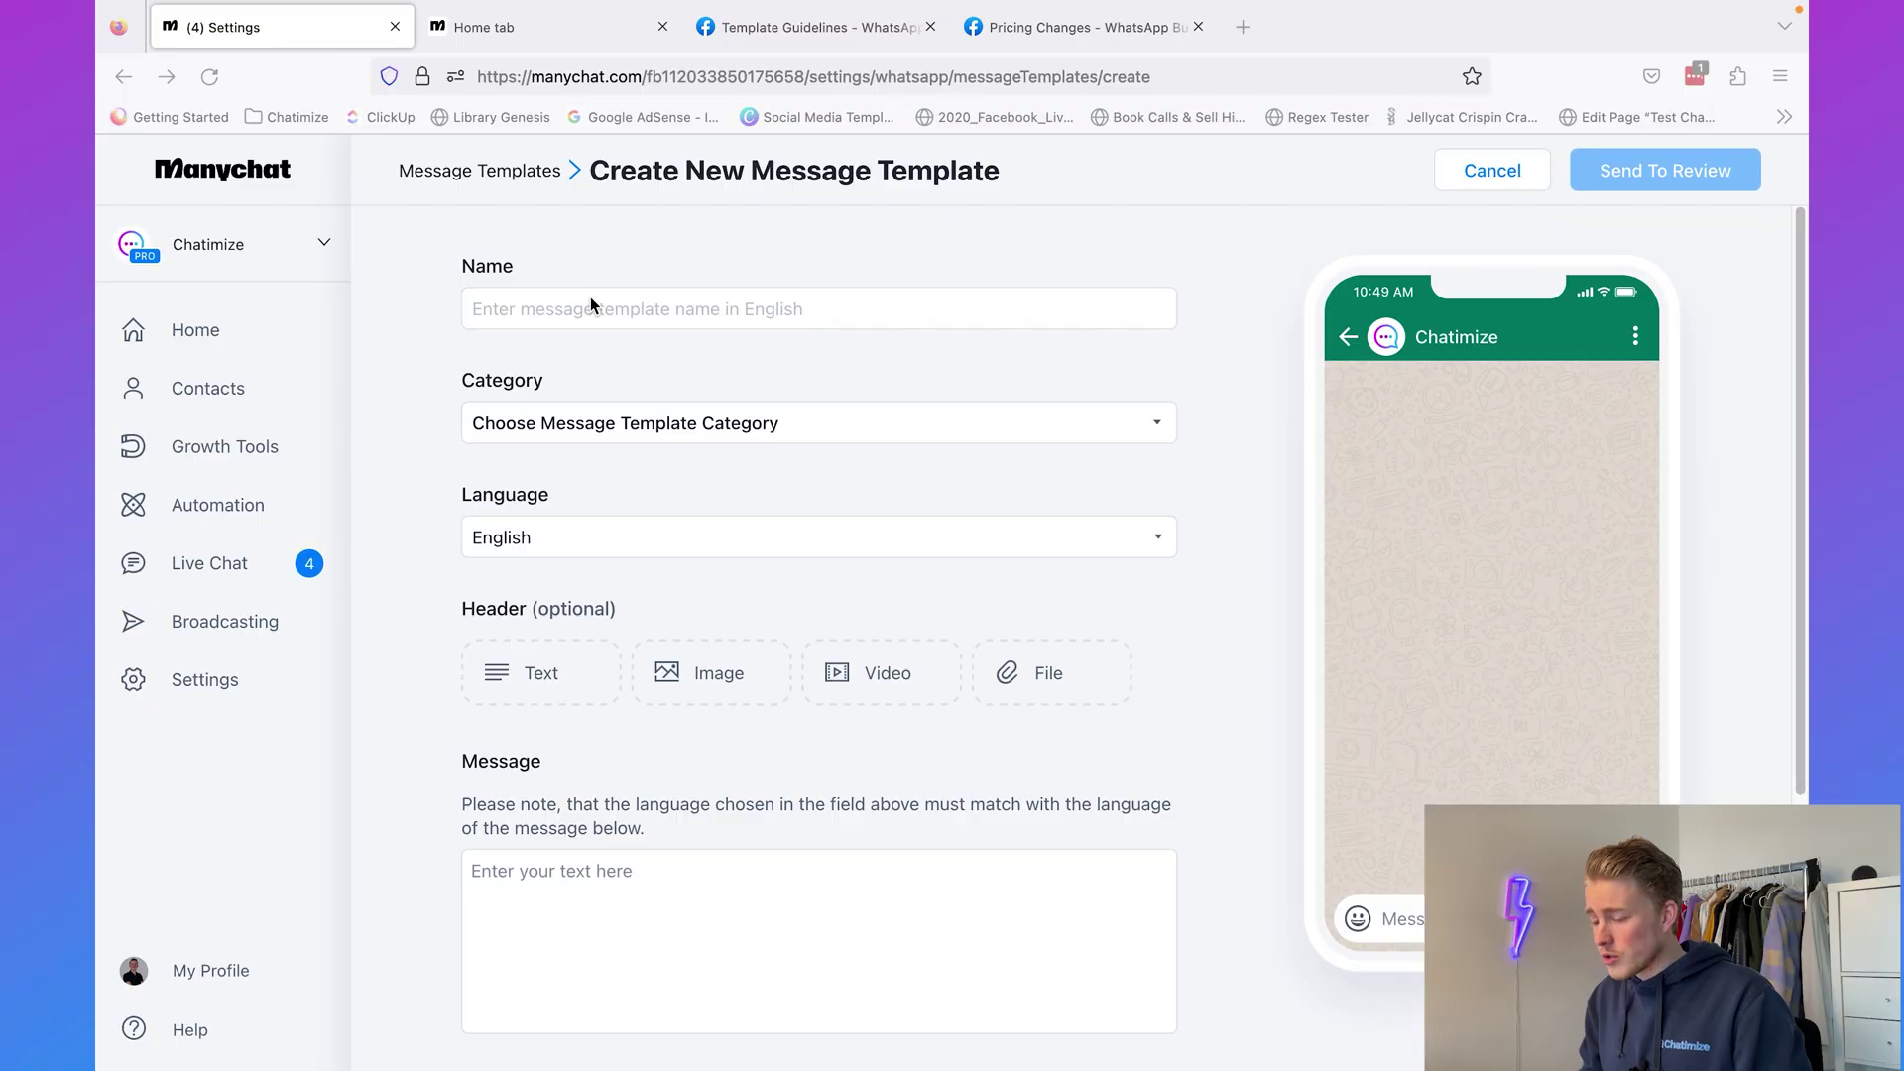
# - Name the template 'Coupon code after order', choose the Marketing category, and keep English as the language
pyautogui.click(586, 308)
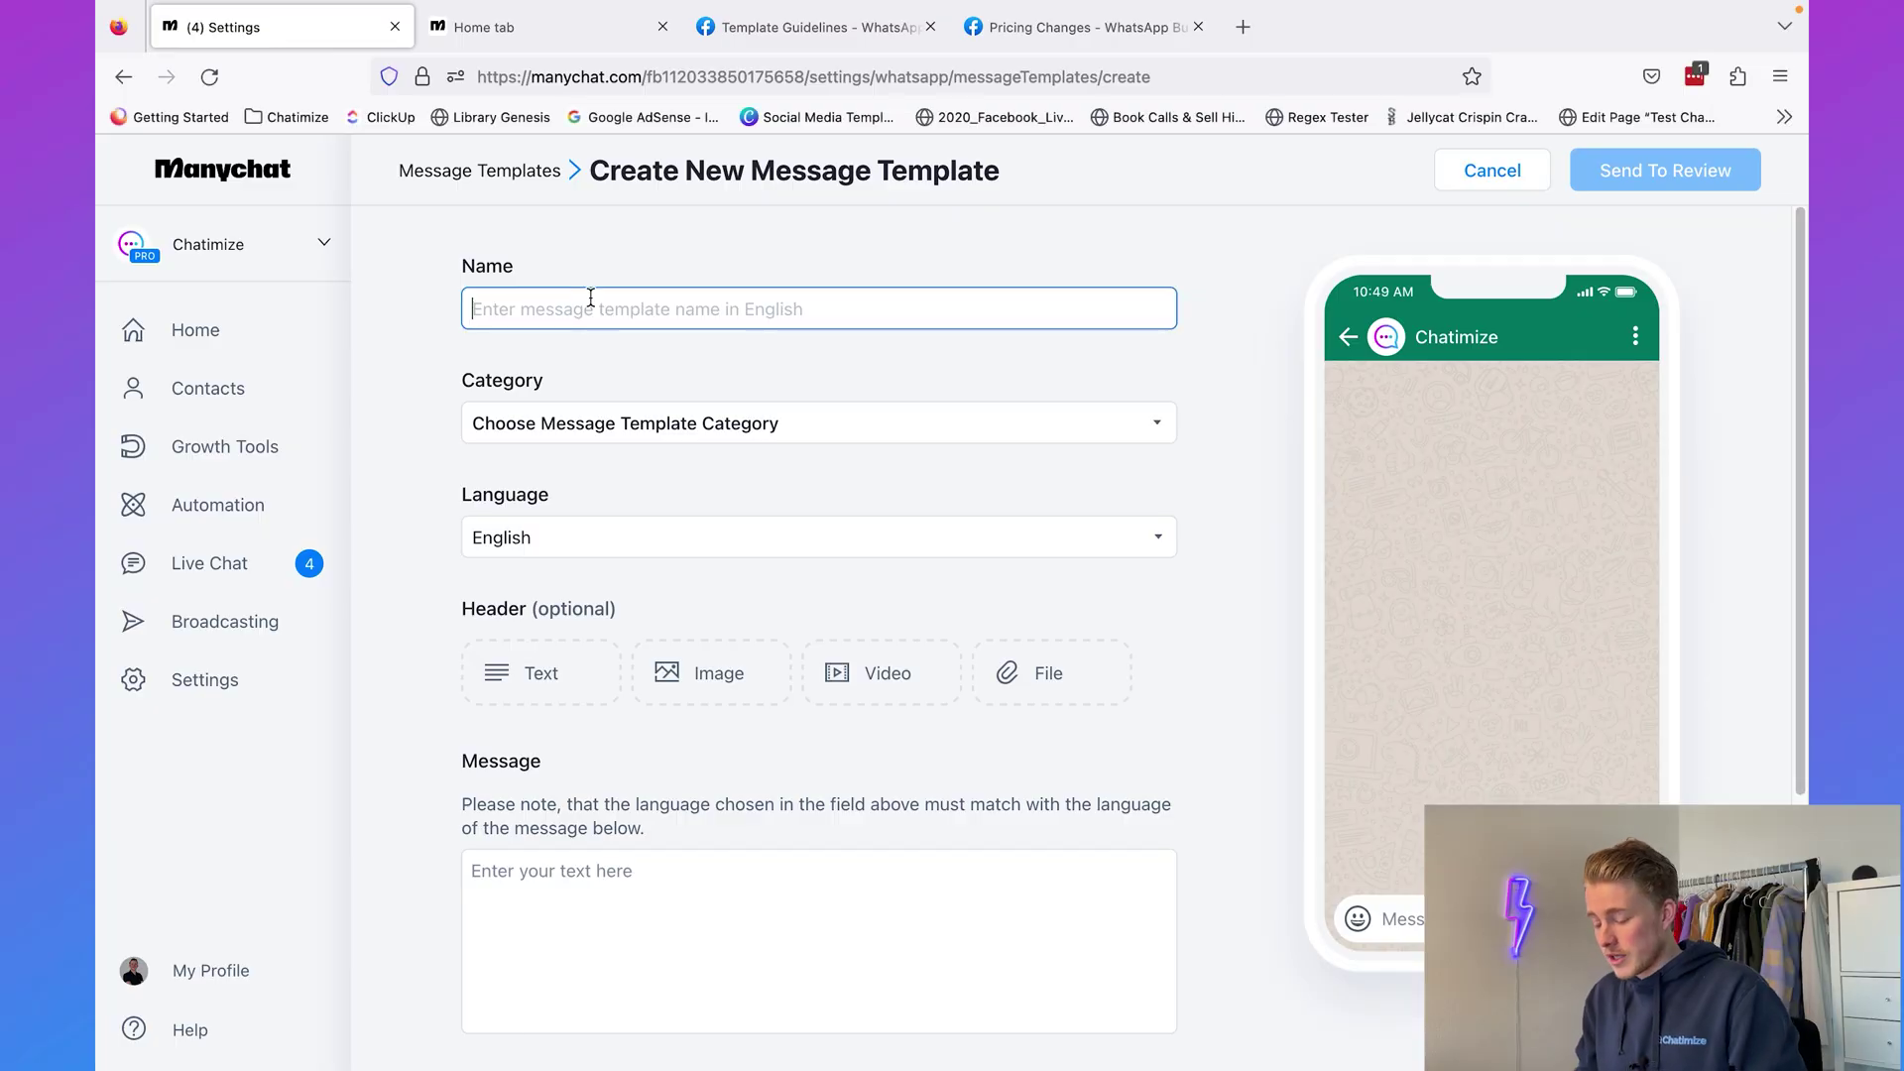
pyautogui.write('Coupon code after order')
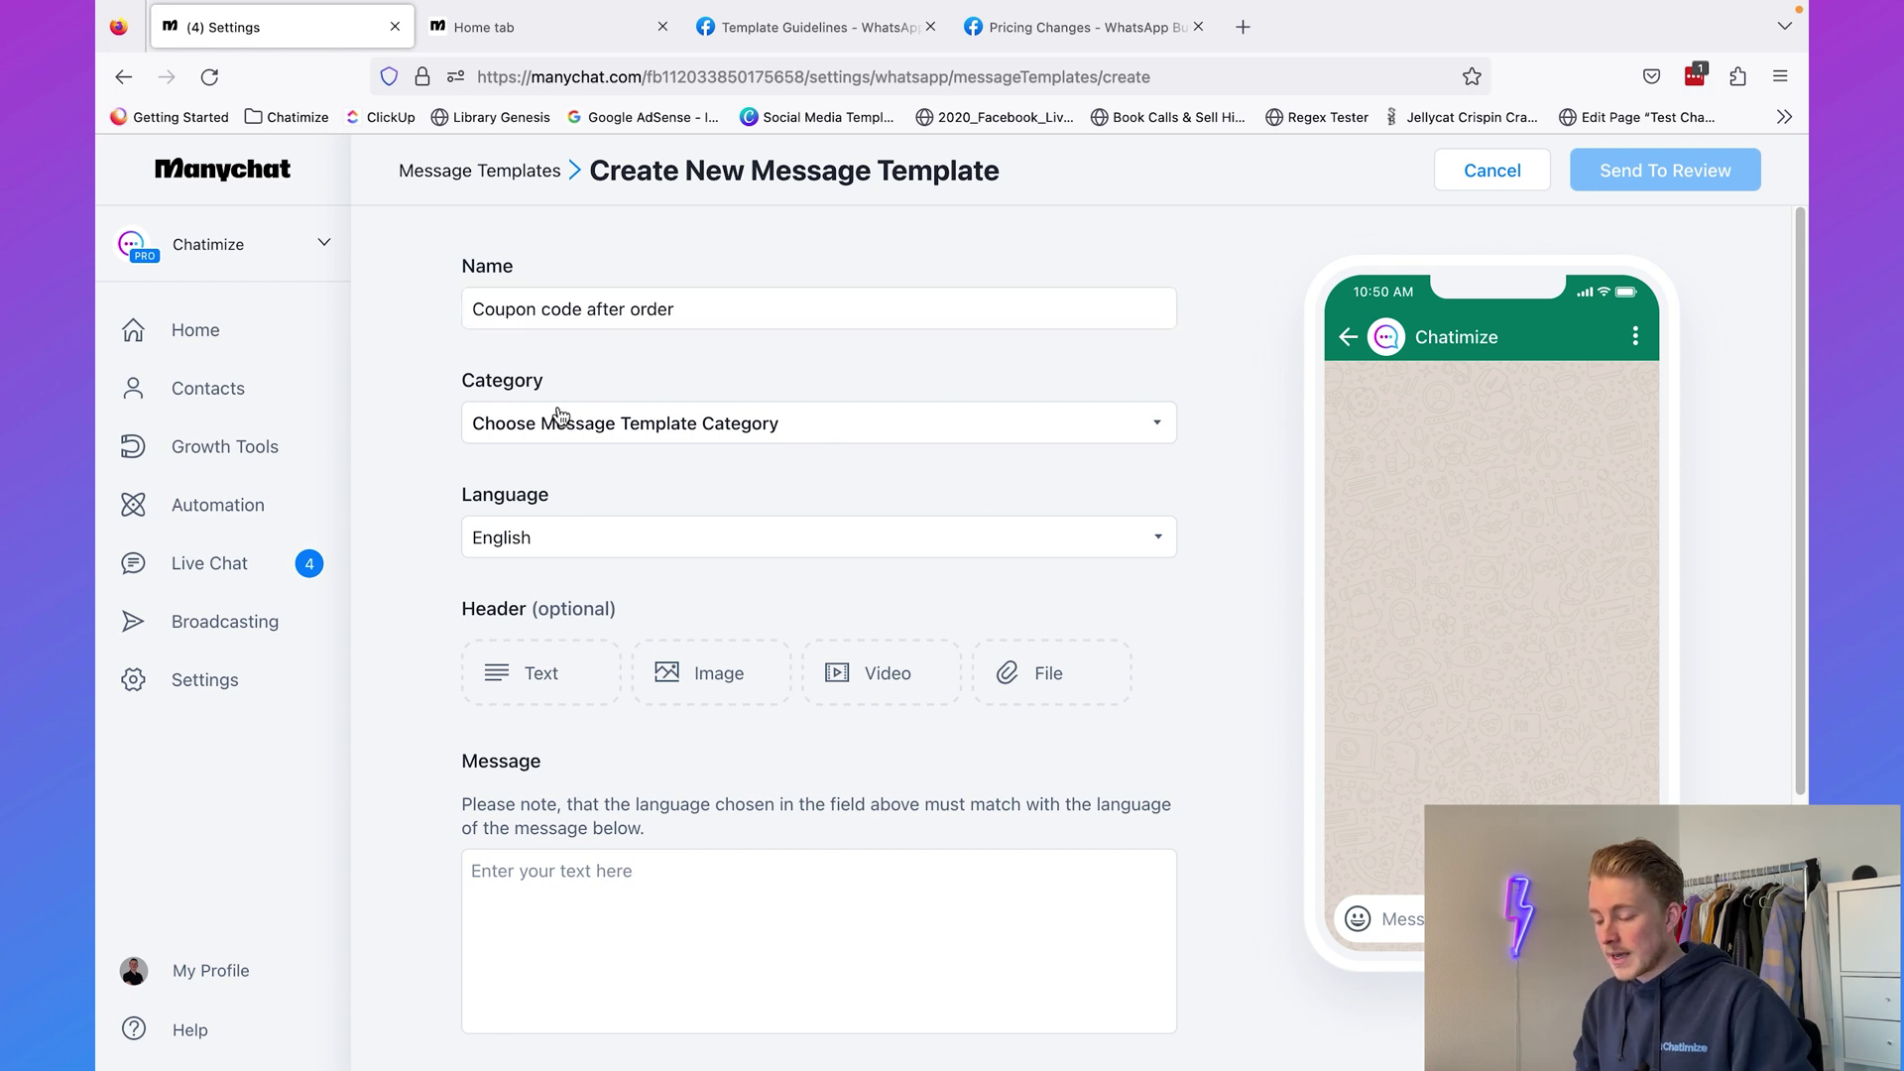
pyautogui.click(599, 423)
pyautogui.click(598, 517)
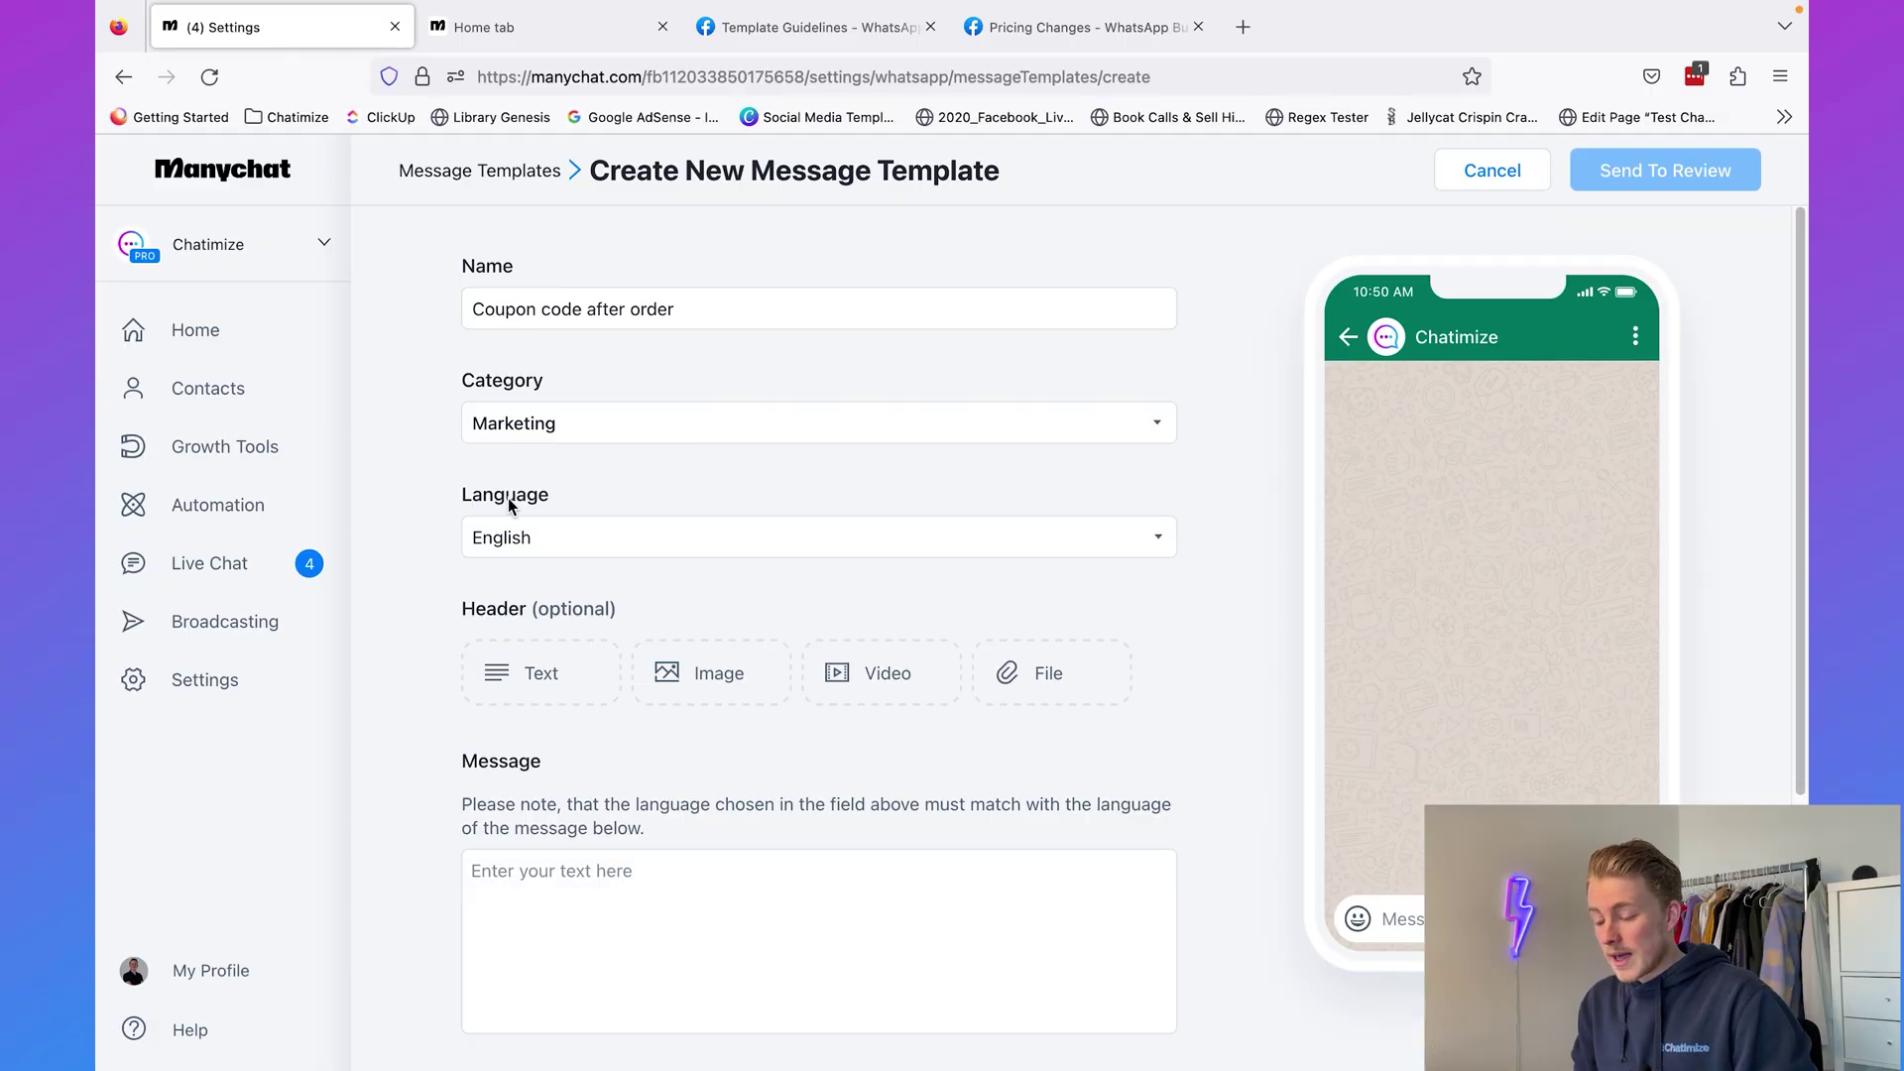
pyautogui.doubleClick(508, 498)
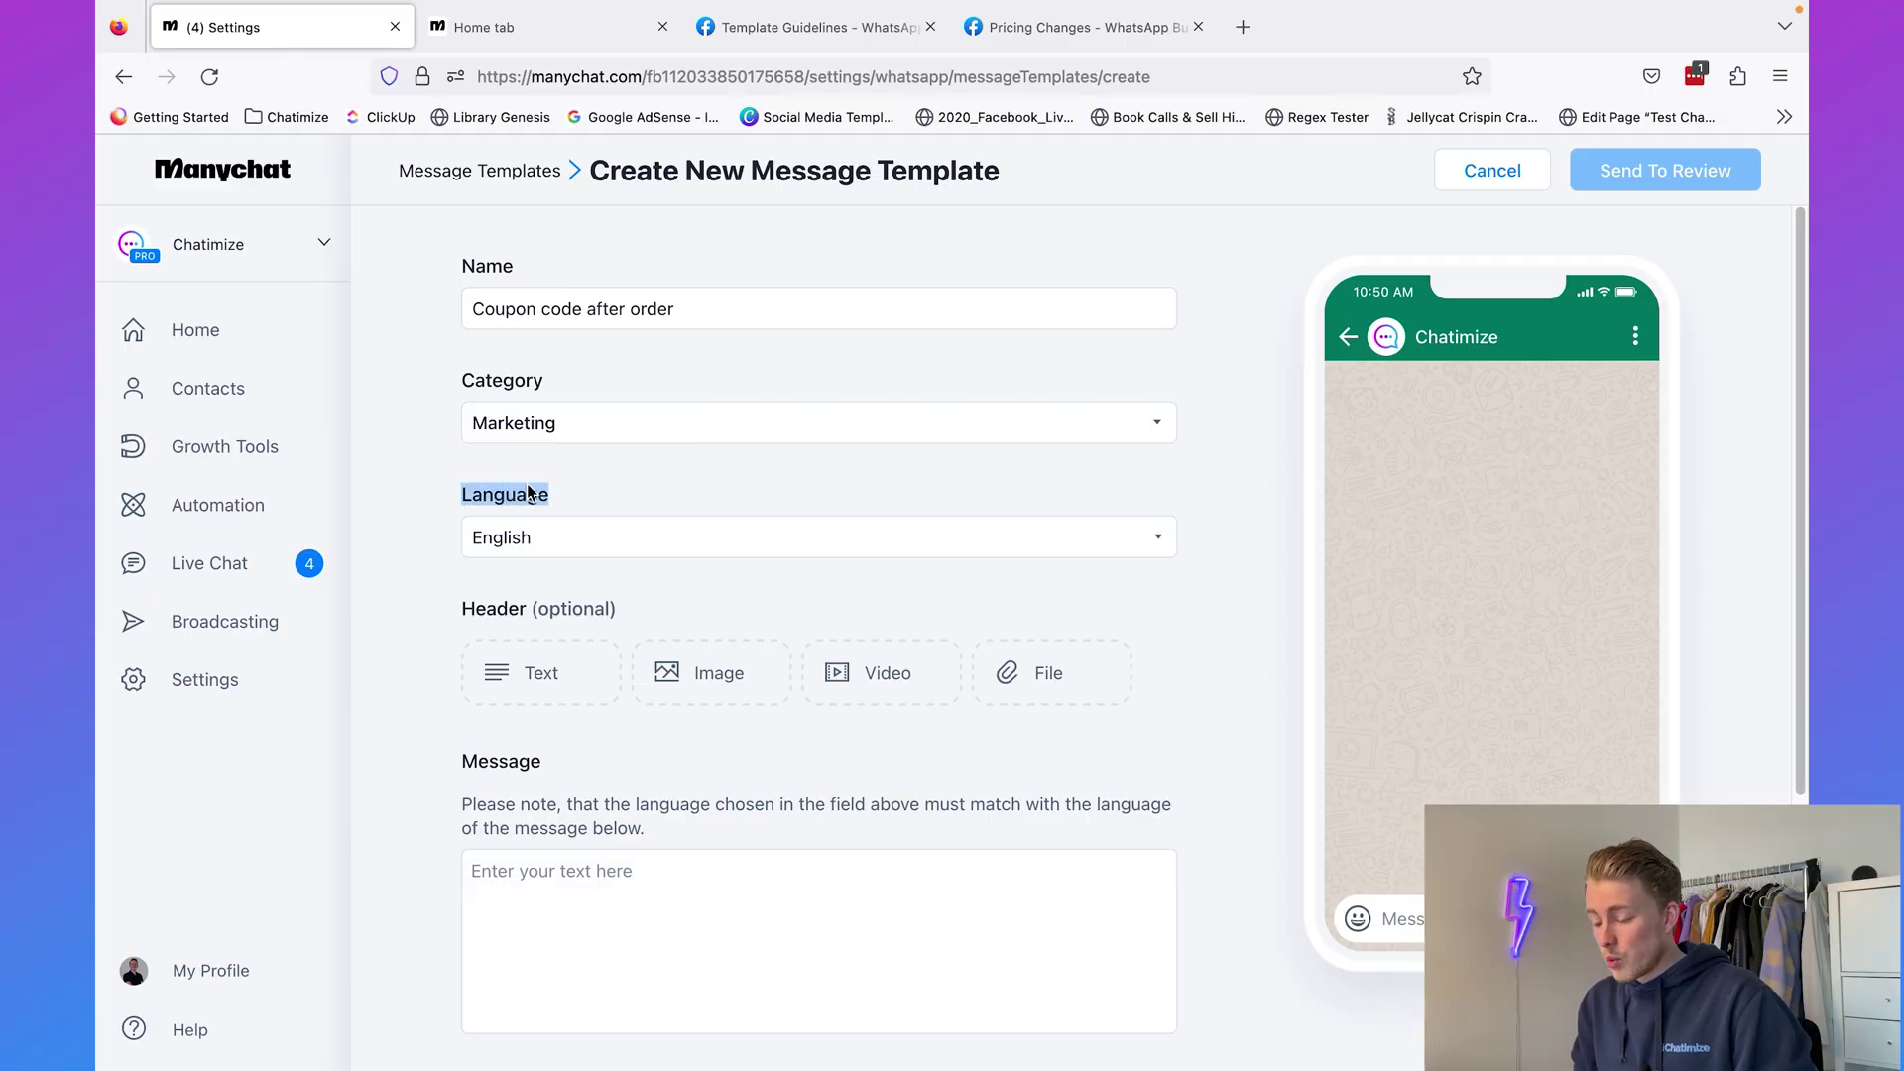
pyautogui.click(552, 544)
pyautogui.scroll(-10, 590, 622)
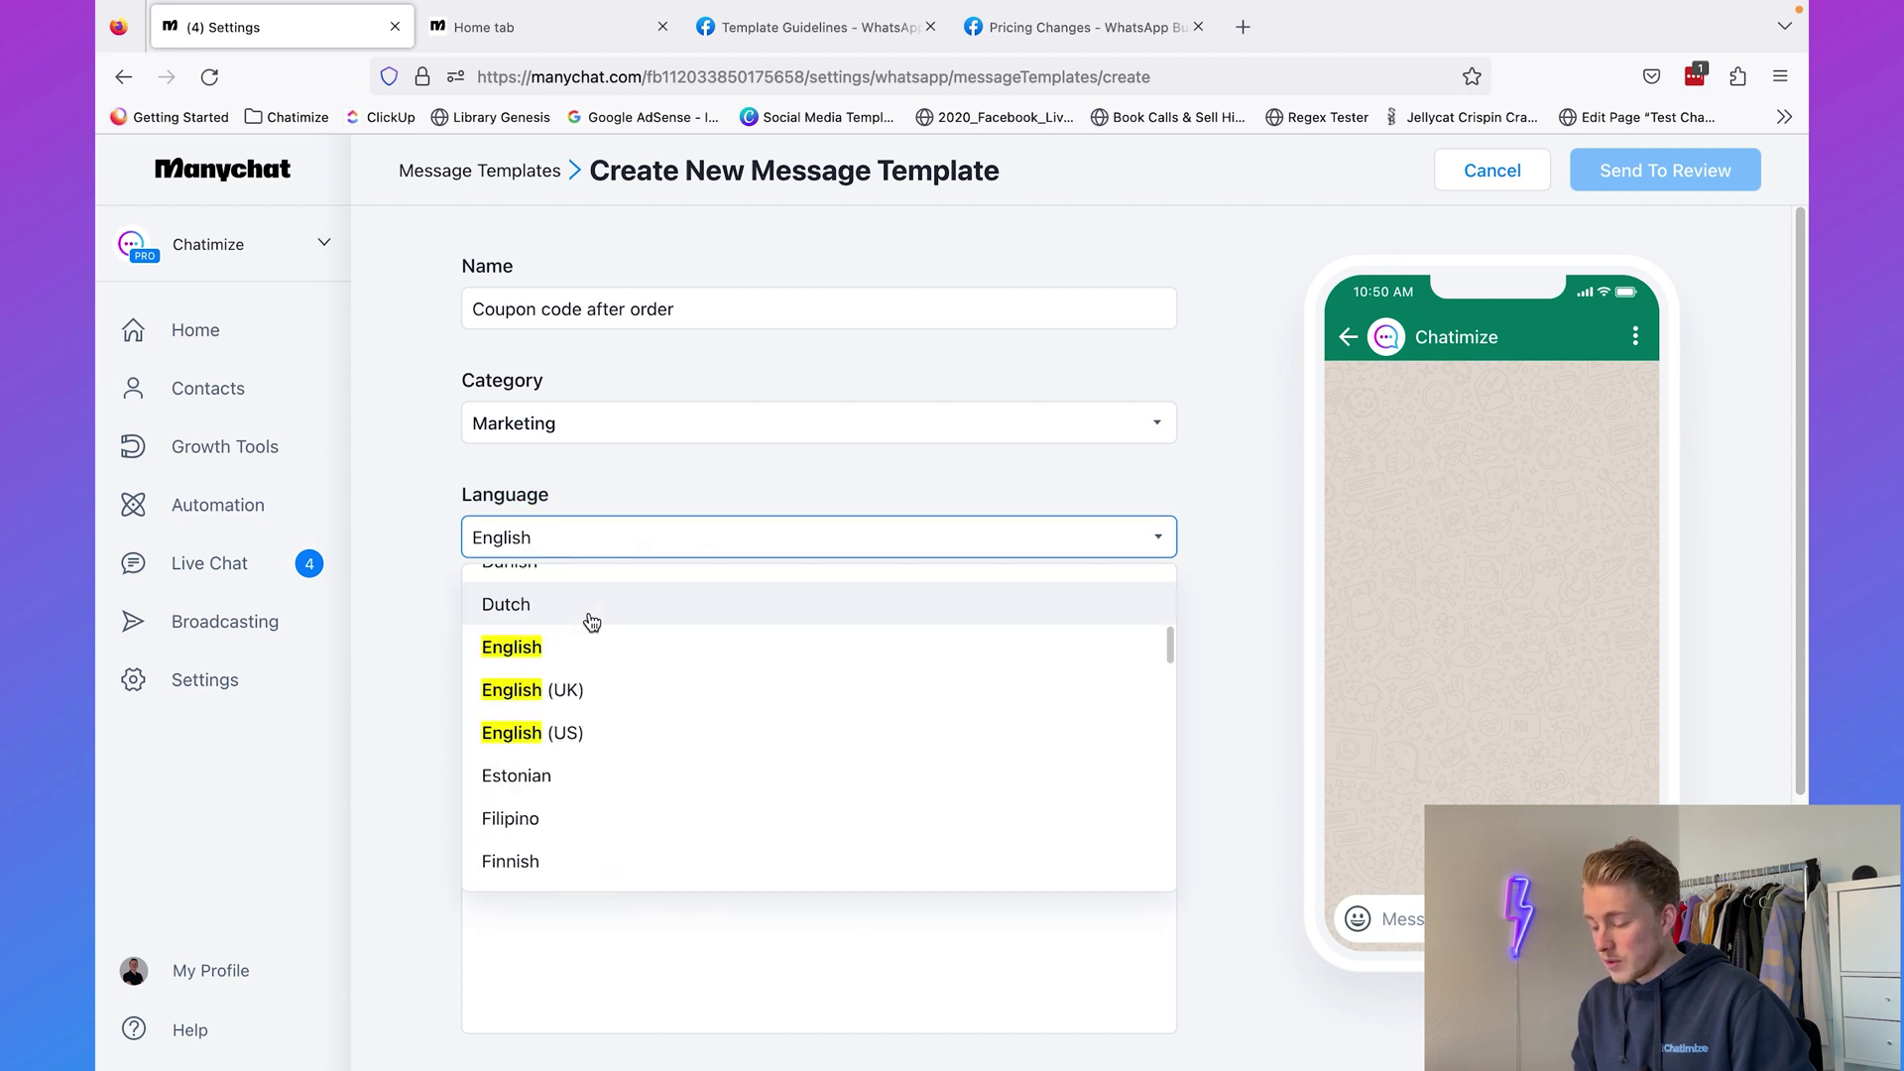
pyautogui.scroll(5, 592, 622)
pyautogui.click(623, 476)
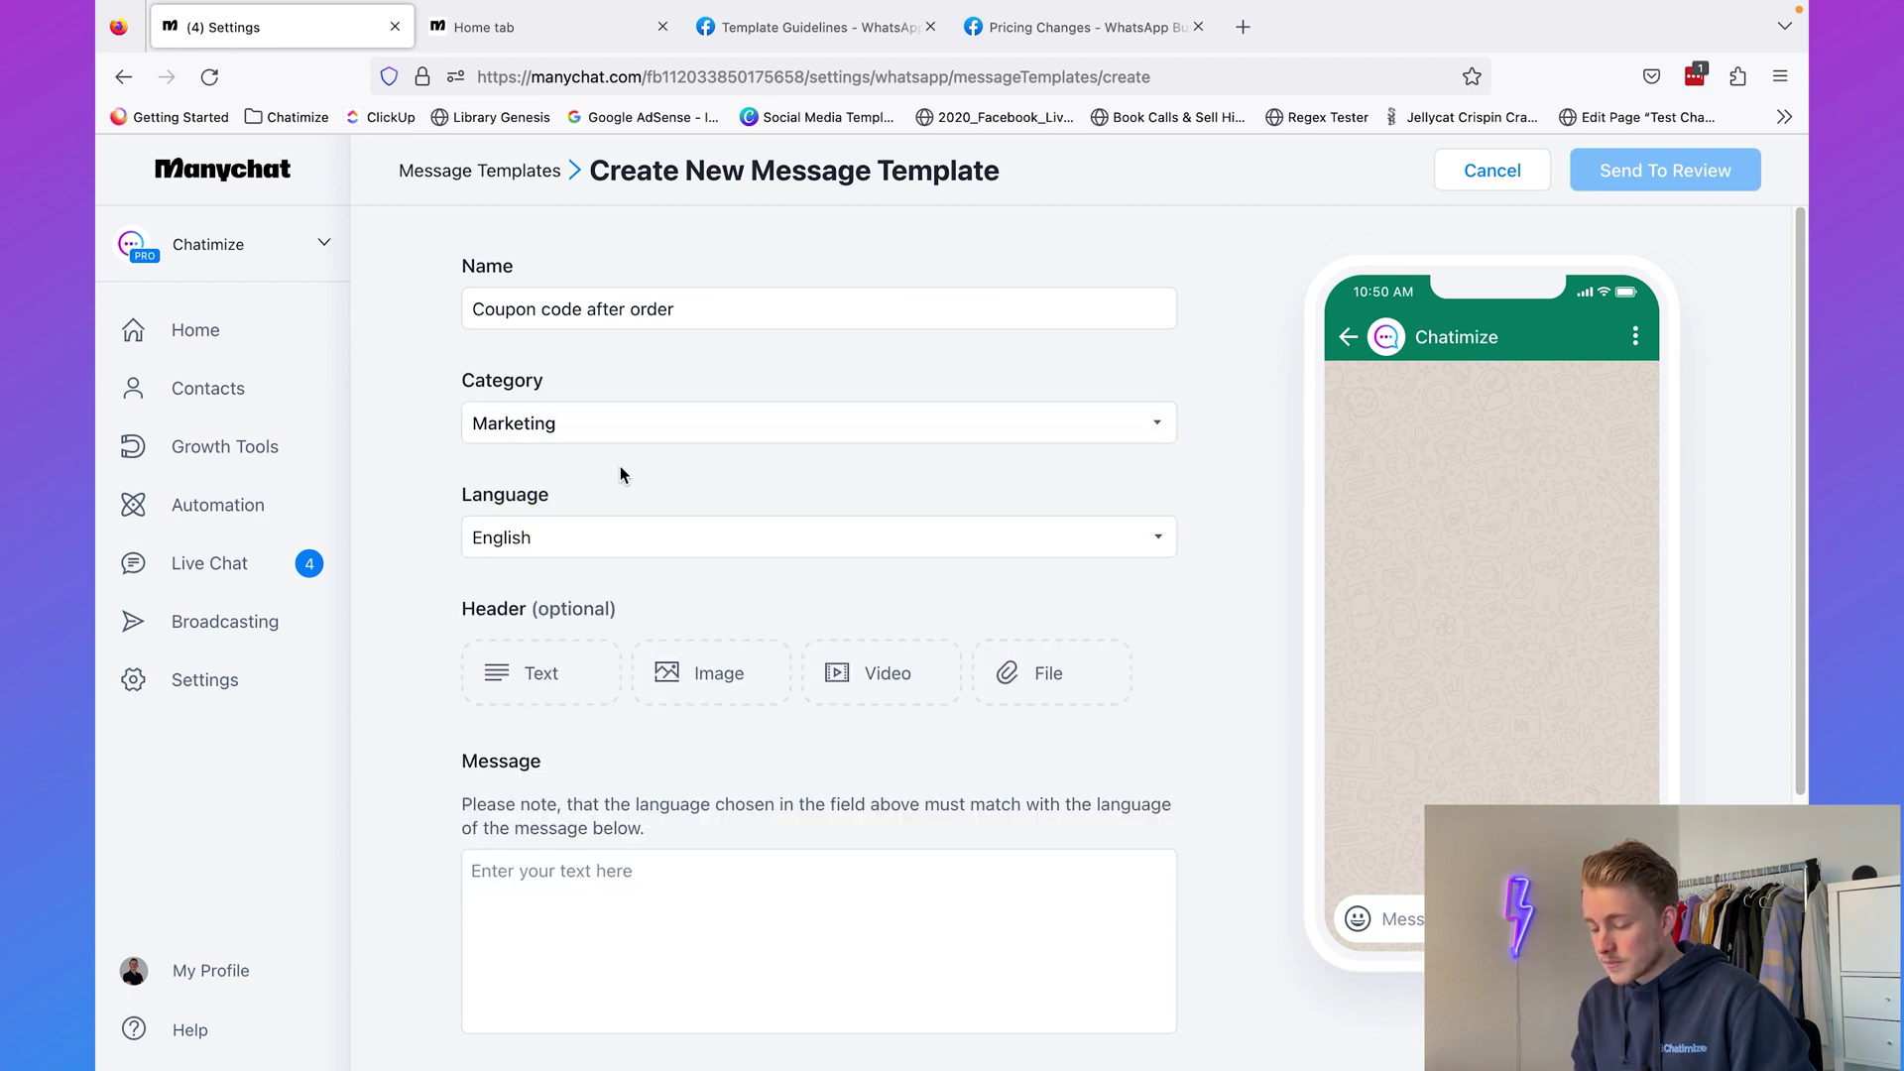
pyautogui.scroll(-2, 555, 510)
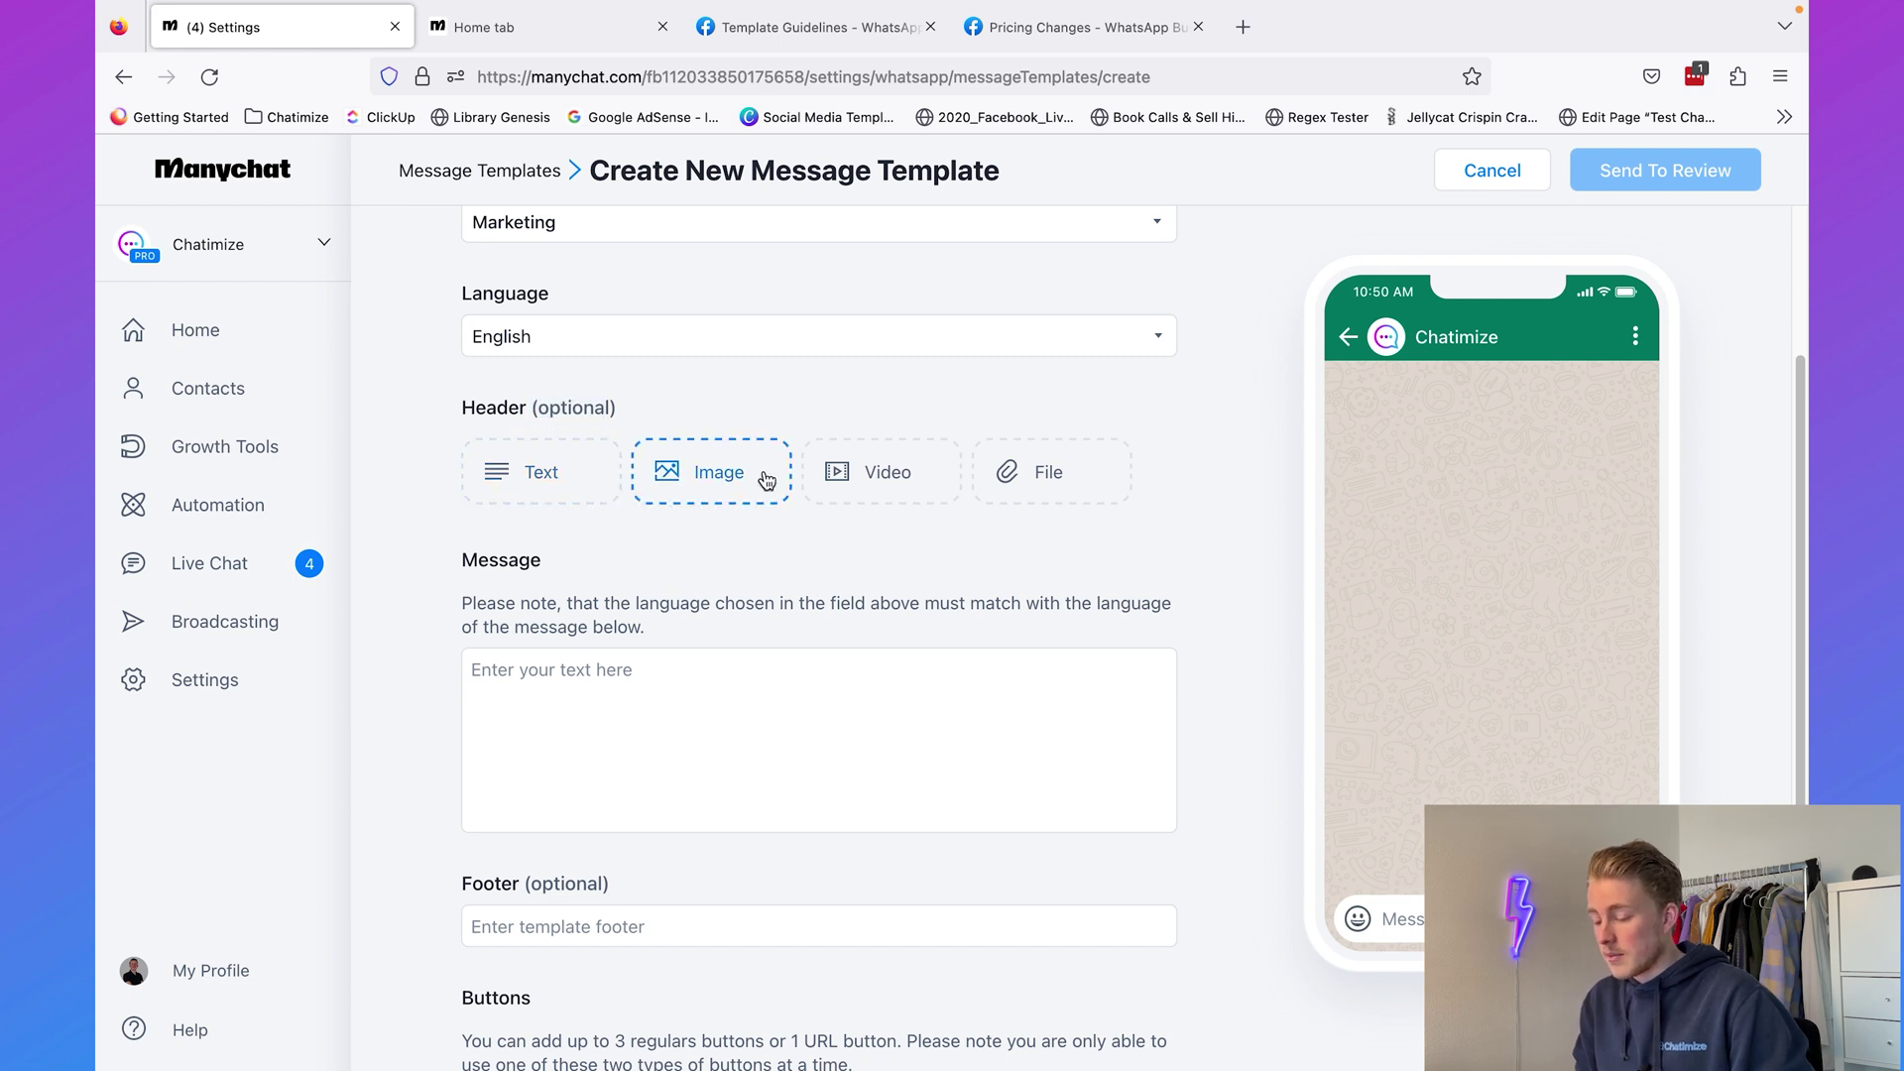
# - Add a text header reading 'Here is your gift' followed by the 🎁 emoji
pyautogui.click(553, 503)
pyautogui.click(637, 450)
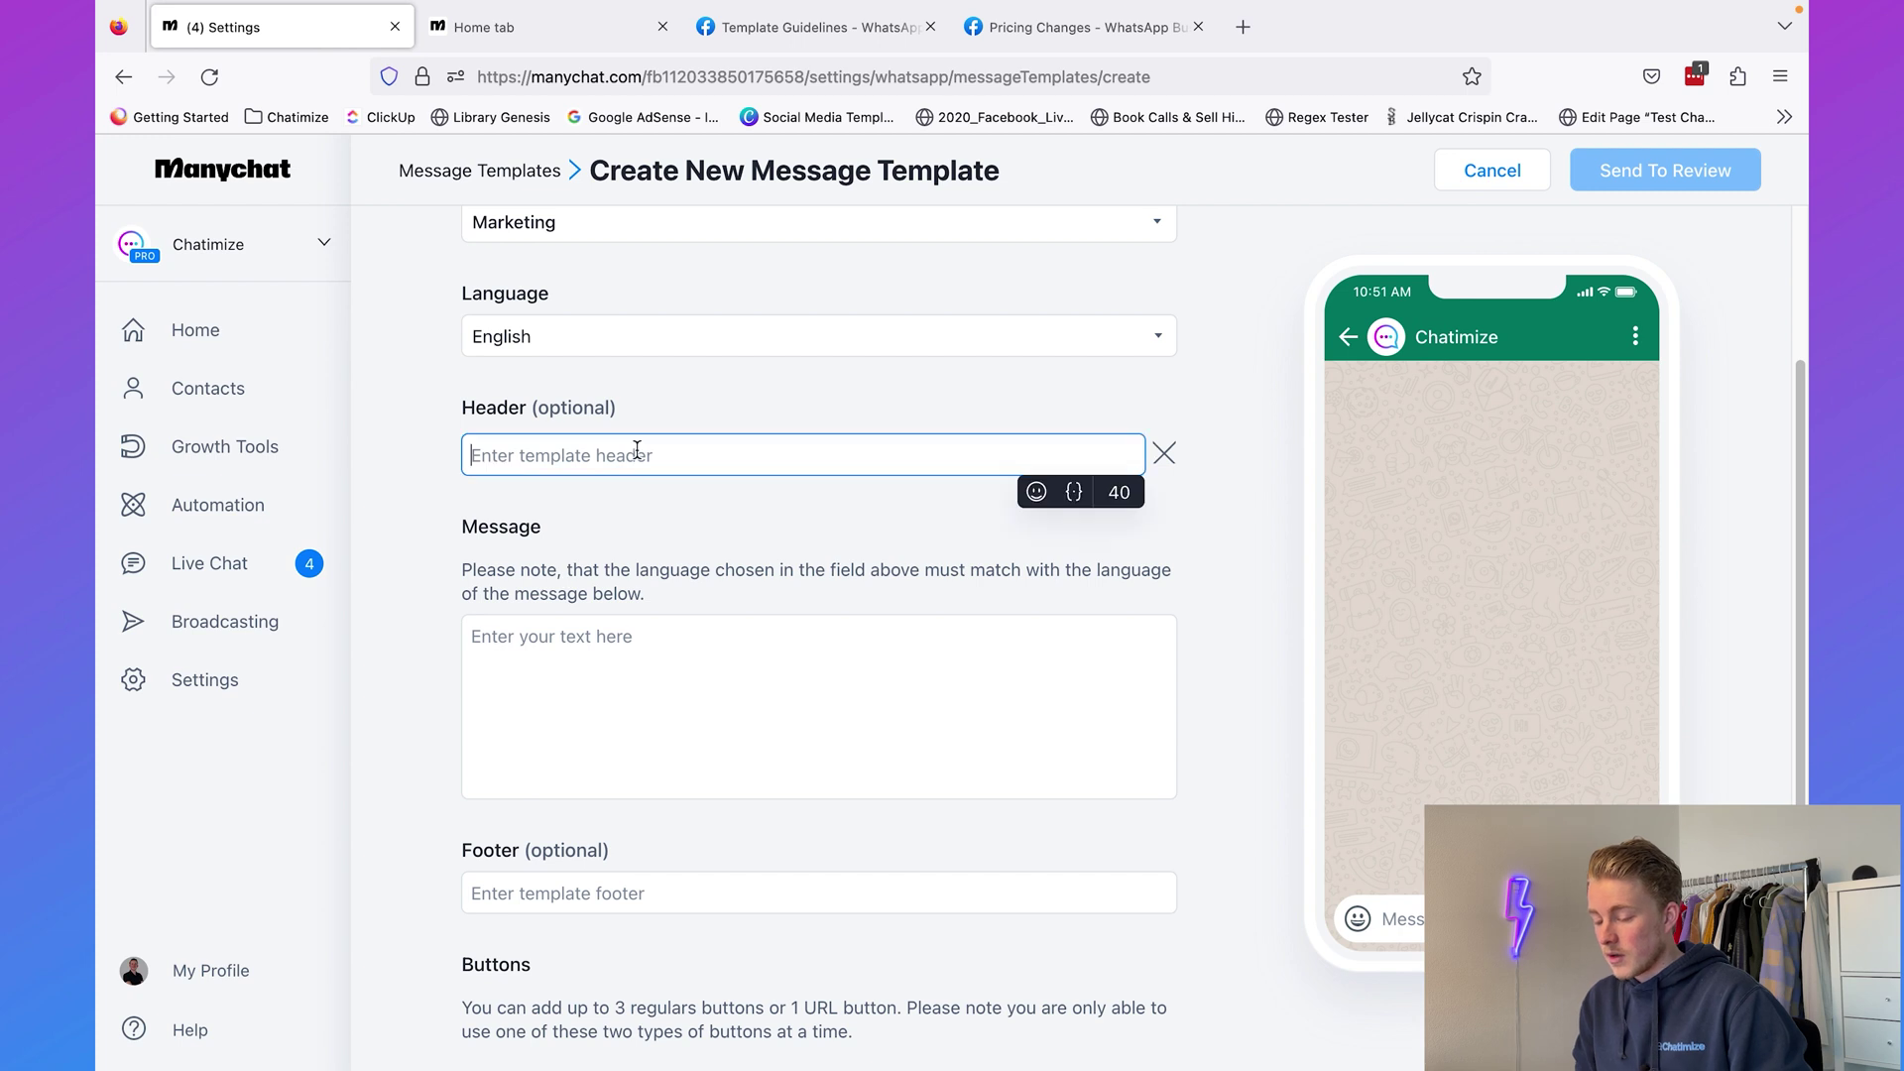
pyautogui.write('Here is yo')
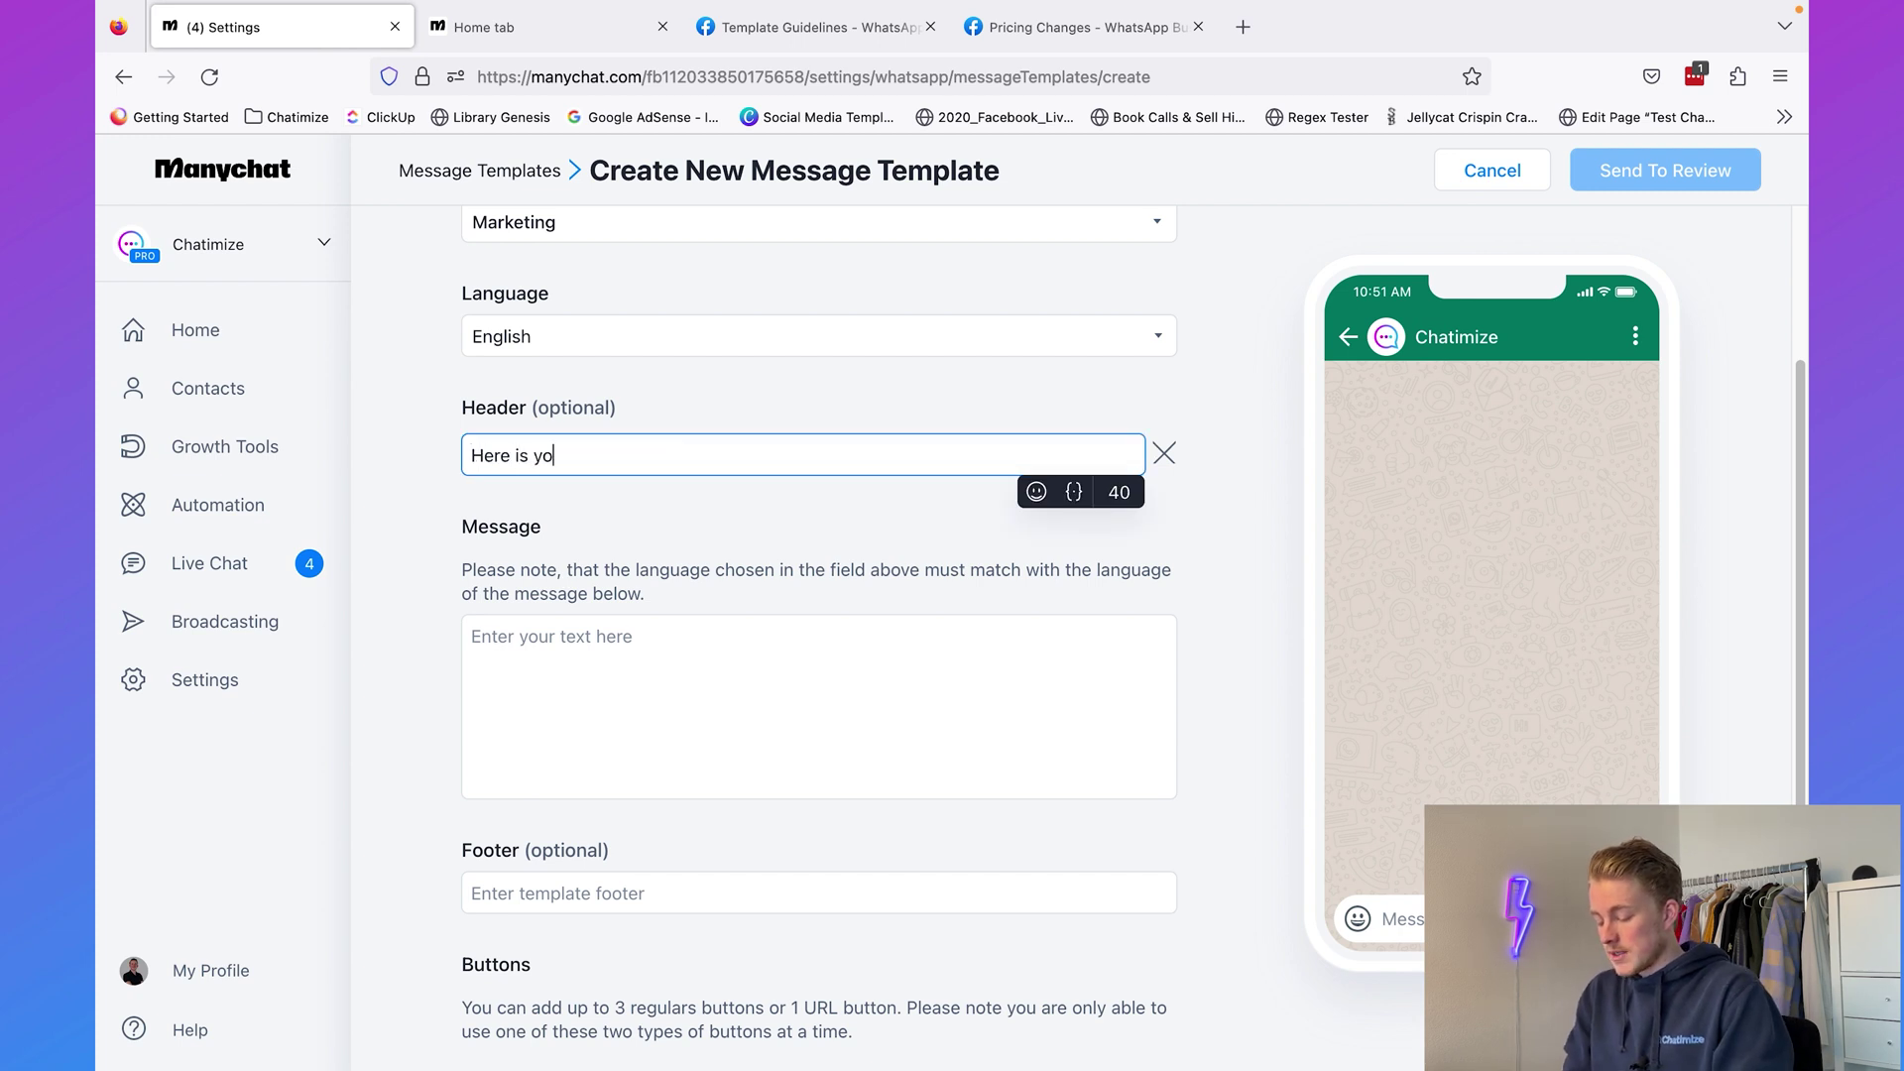
pyautogui.write('ur gift')
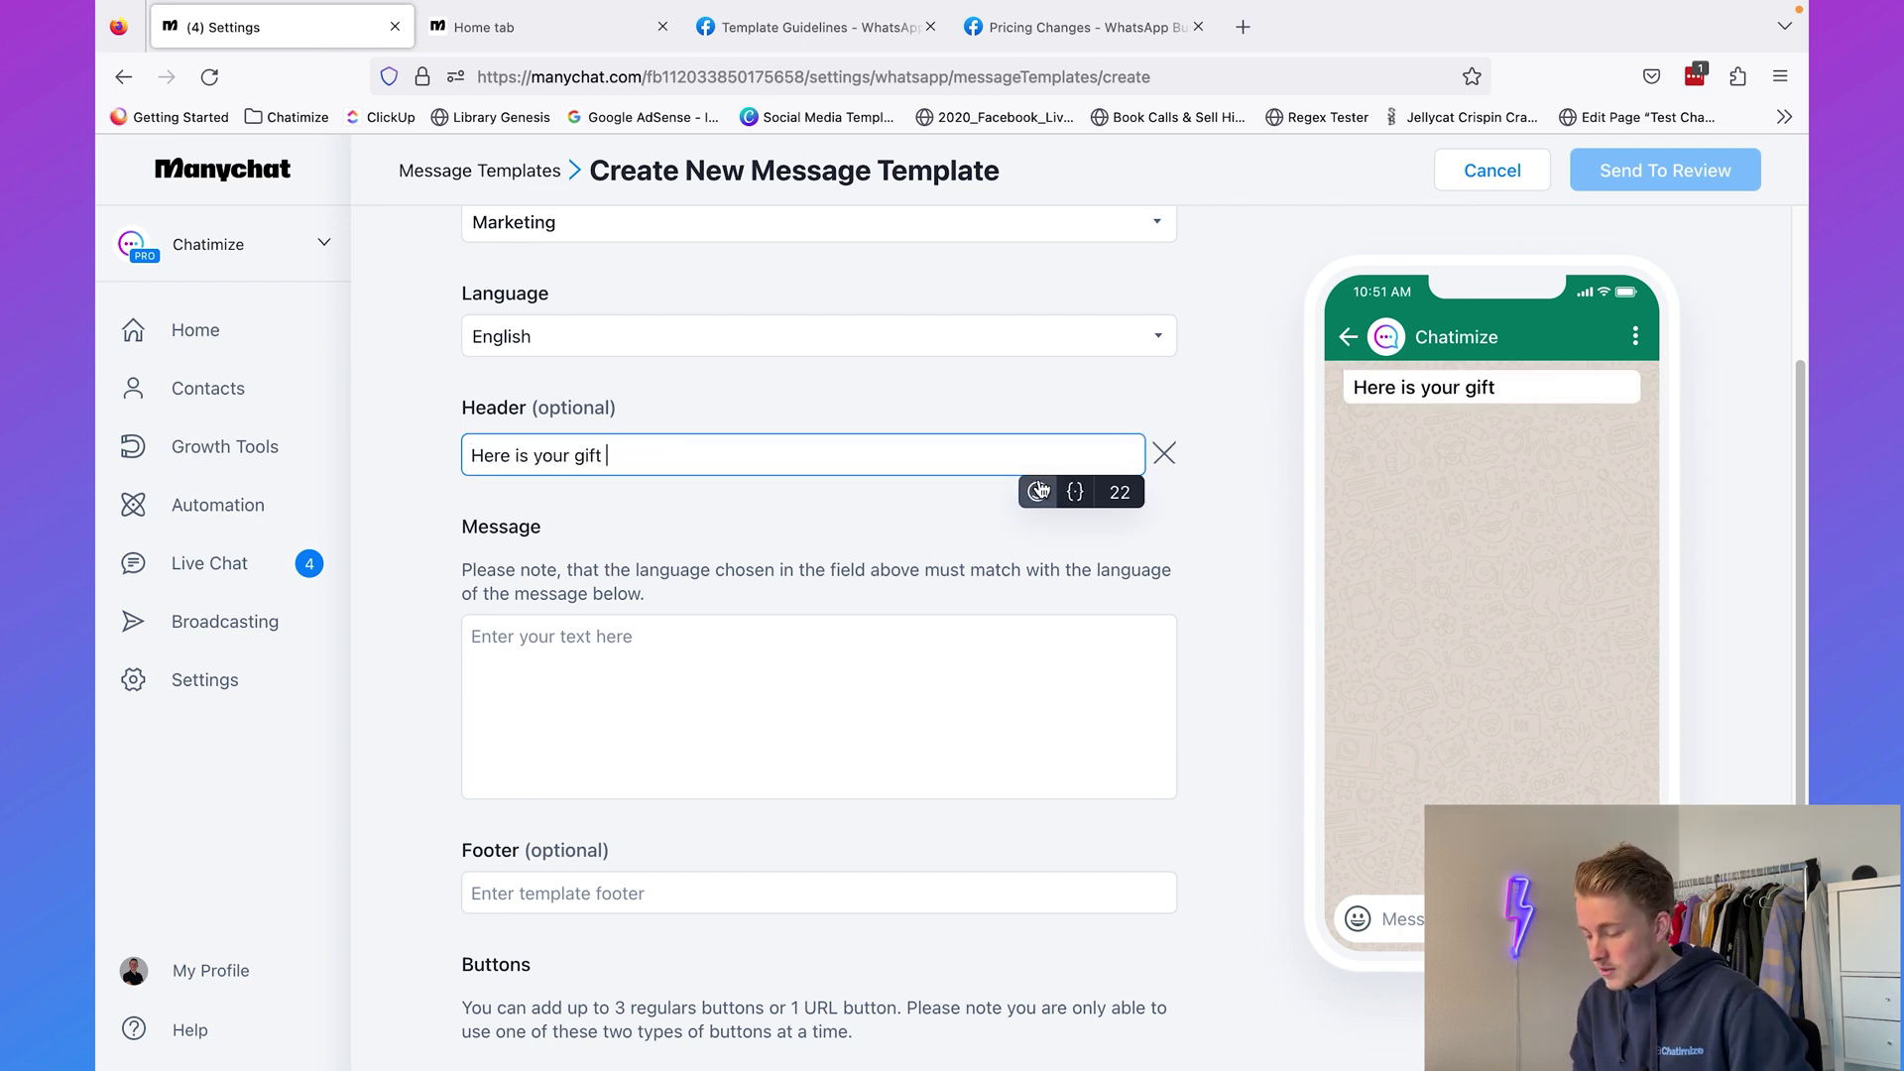
pyautogui.click(1039, 491)
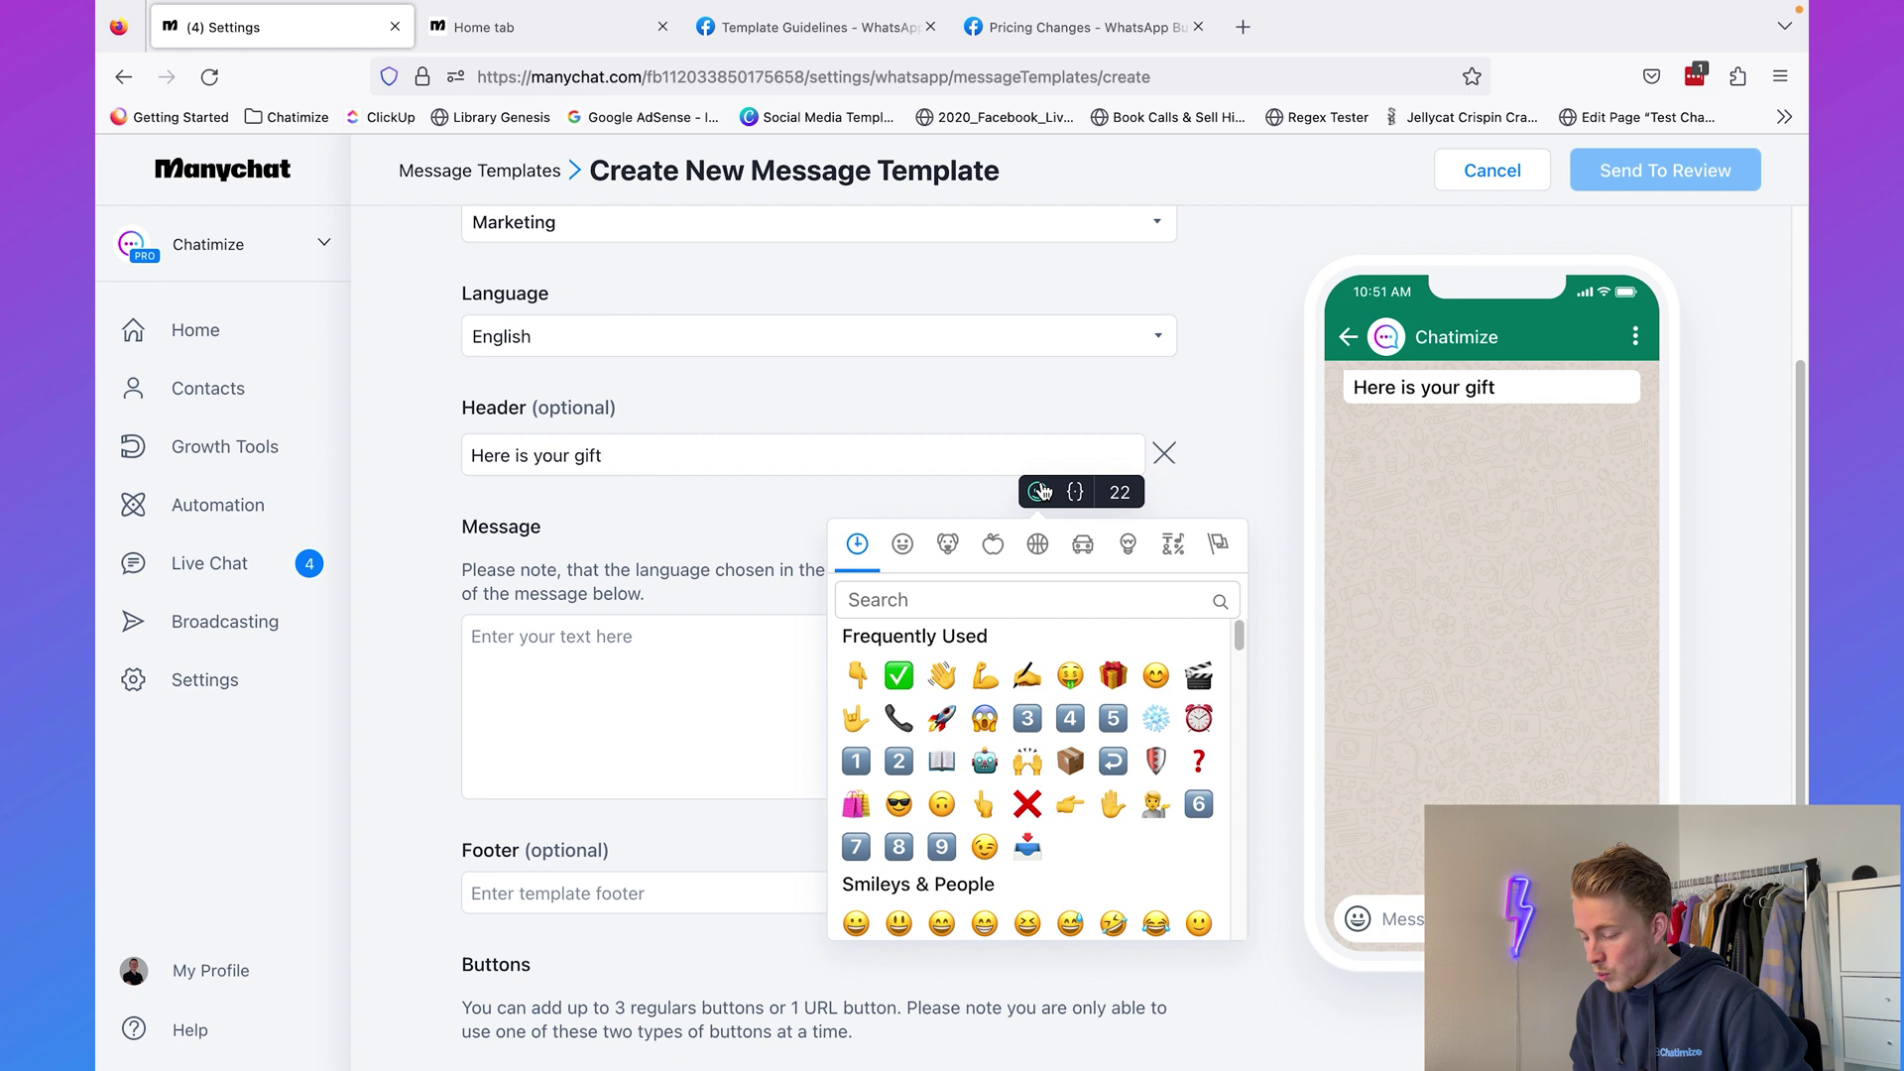
pyautogui.click(1113, 675)
pyautogui.scroll(-1, 1165, 509)
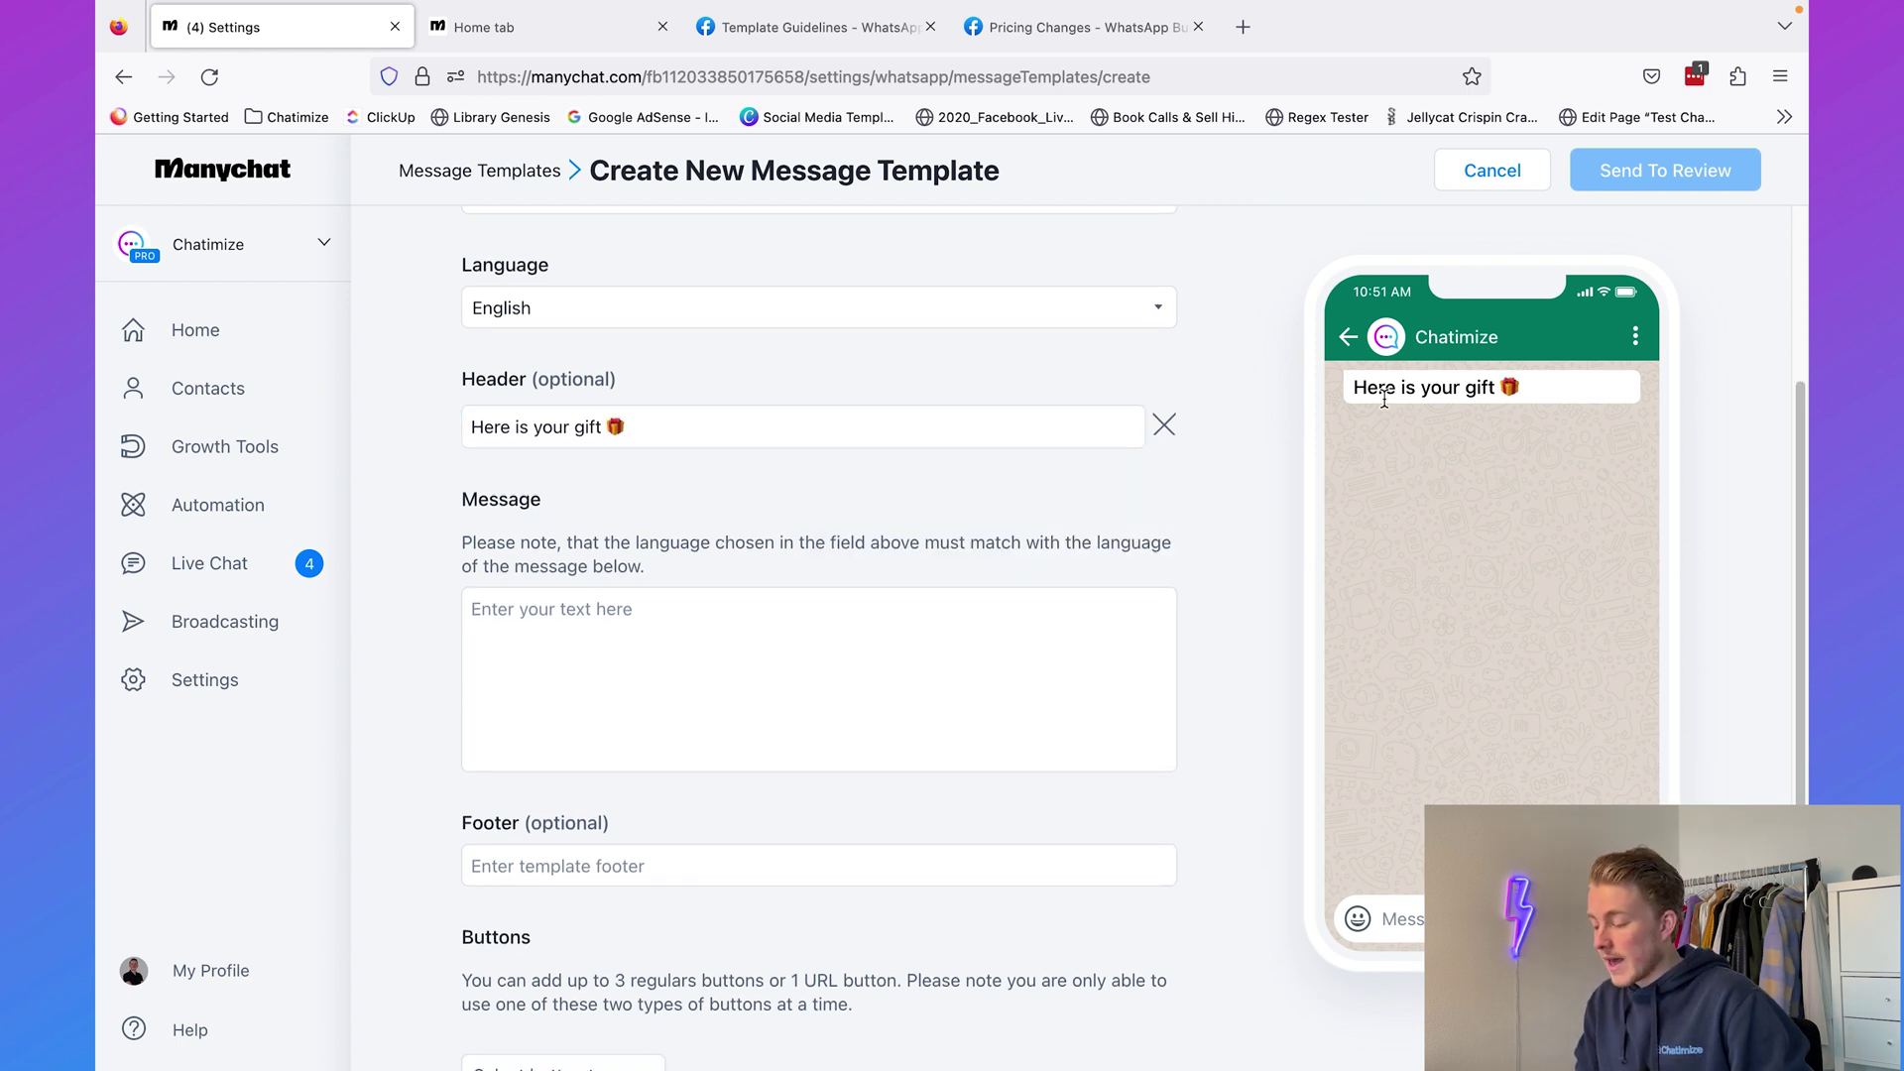
pyautogui.click(945, 613)
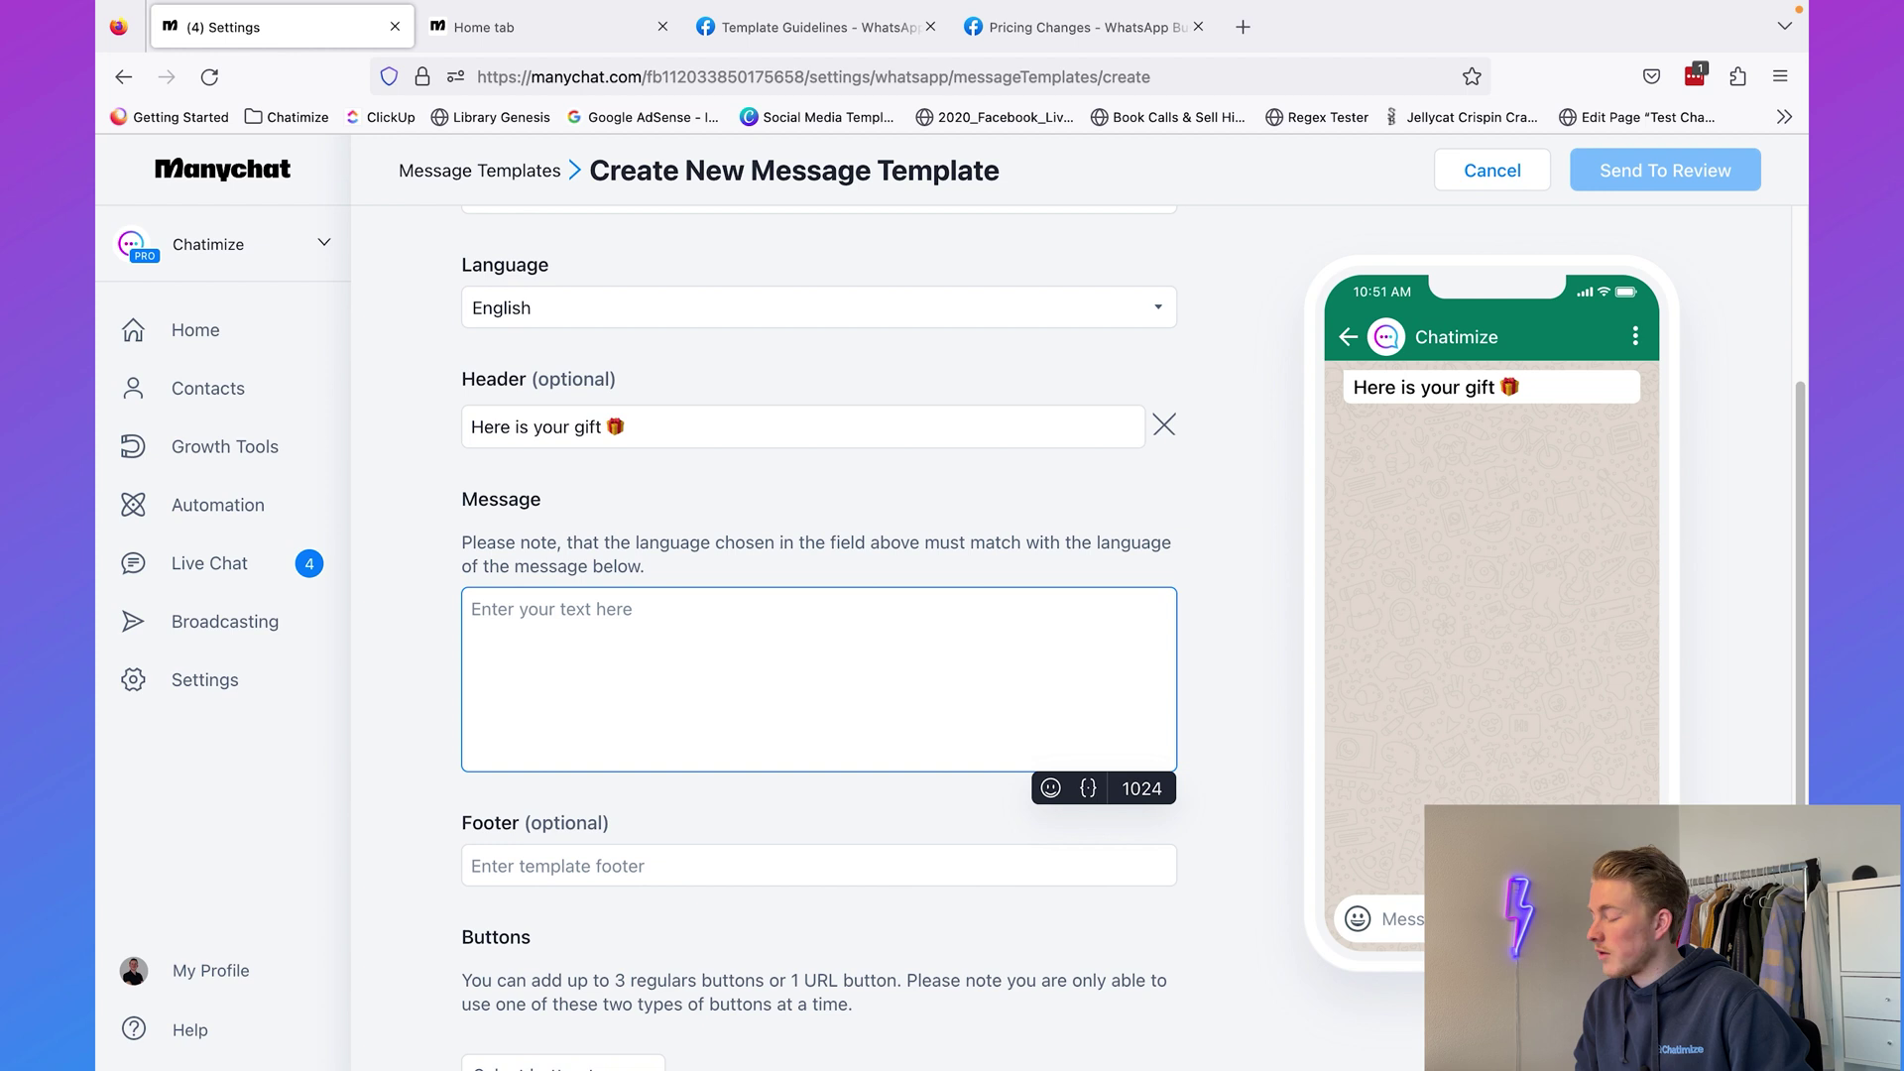
pyautogui.press('super+Tab')
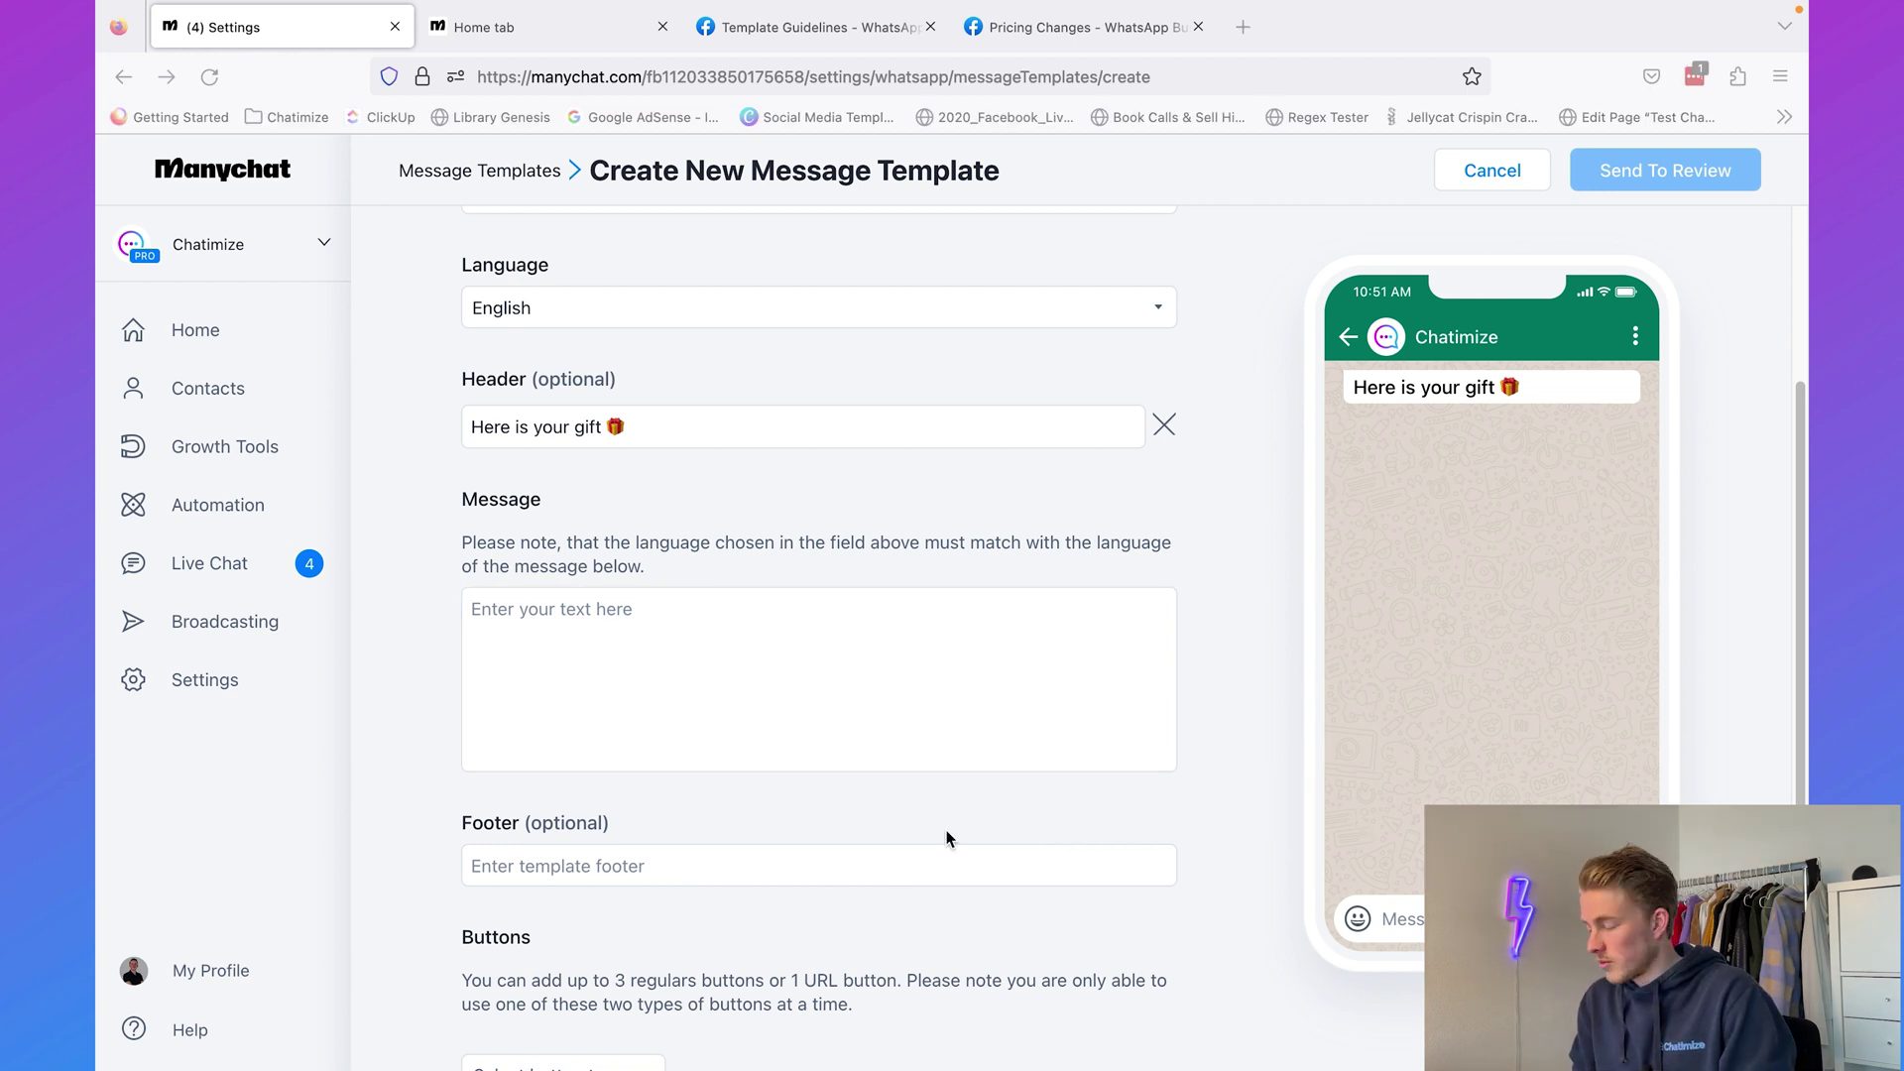
# - Paste the prepared thank-you message with the First Name variable and a 50% coupon offer
pyautogui.click(735, 650)
pyautogui.write('Thanks for your order, {{first_name}}! As a gift, we want to give you an exclusive coupon code that gives you 50% off on your next order!  Are you interested?')
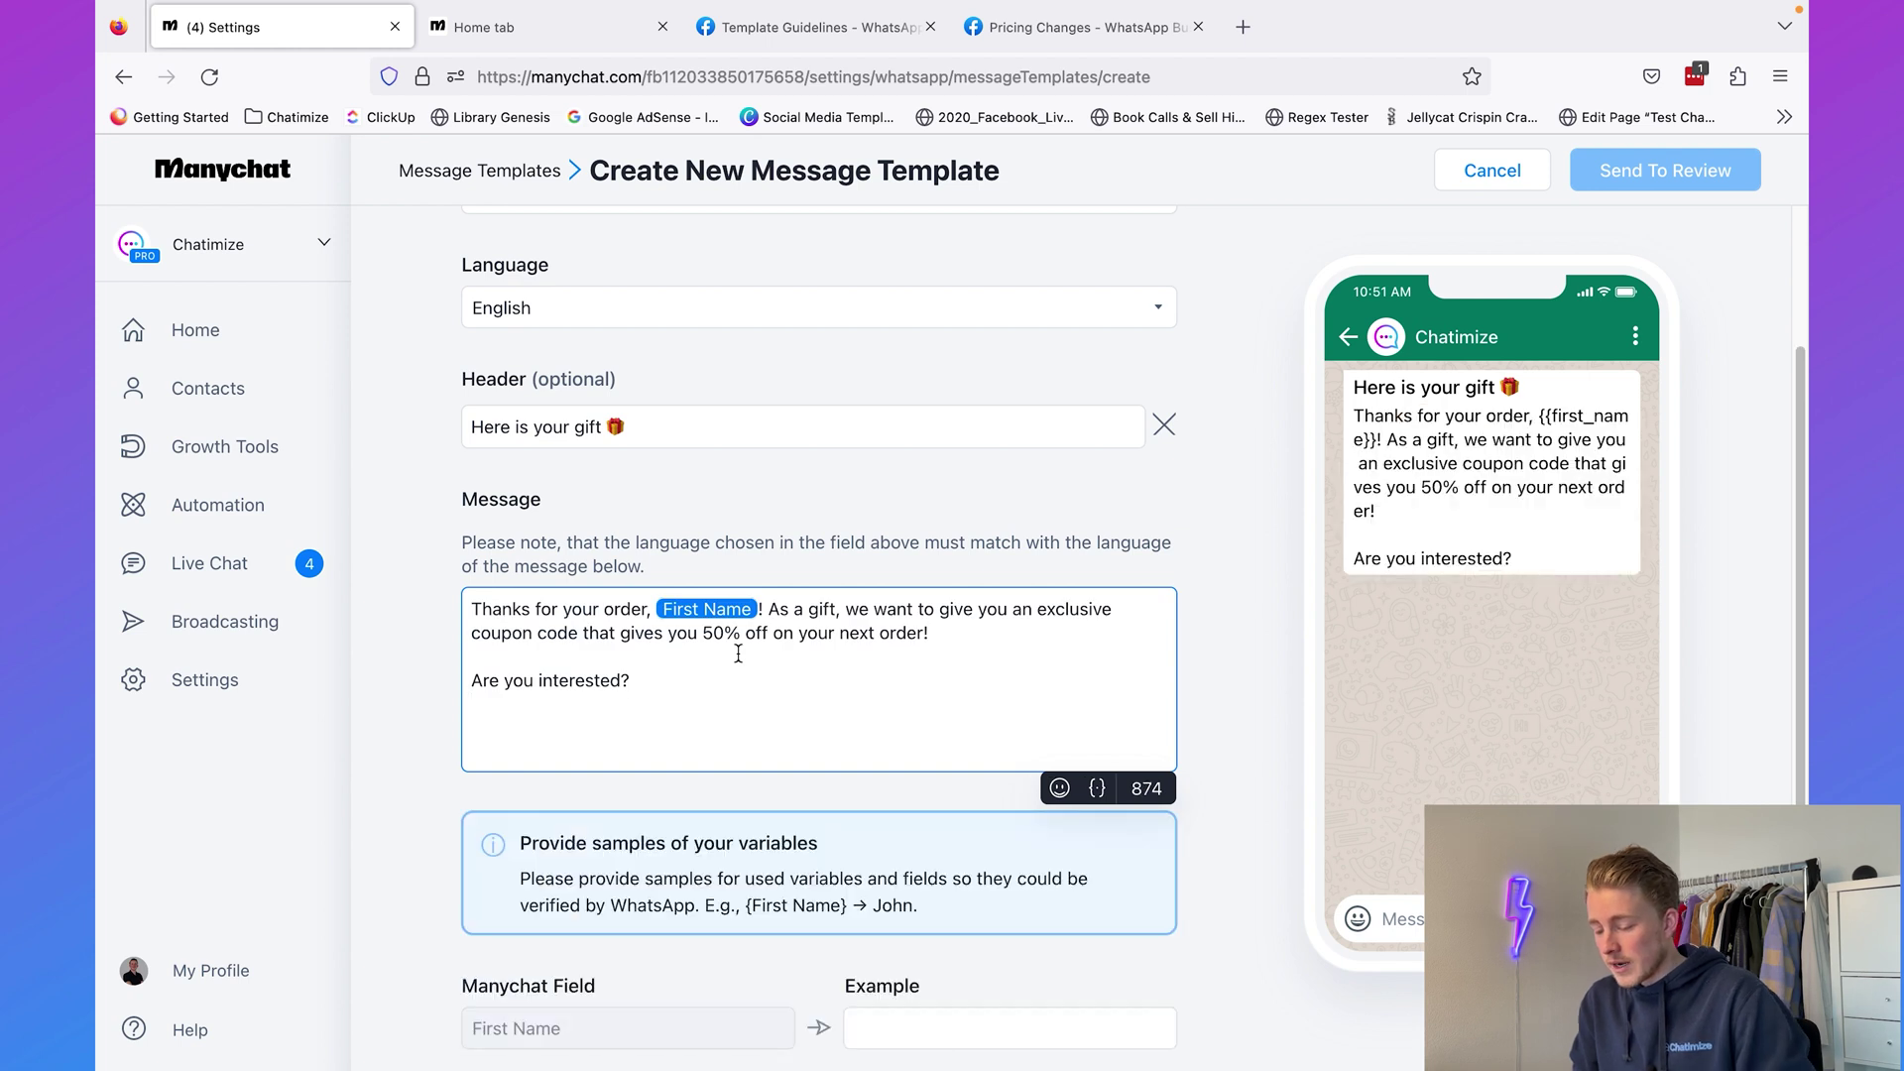
pyautogui.press('BackSpace')
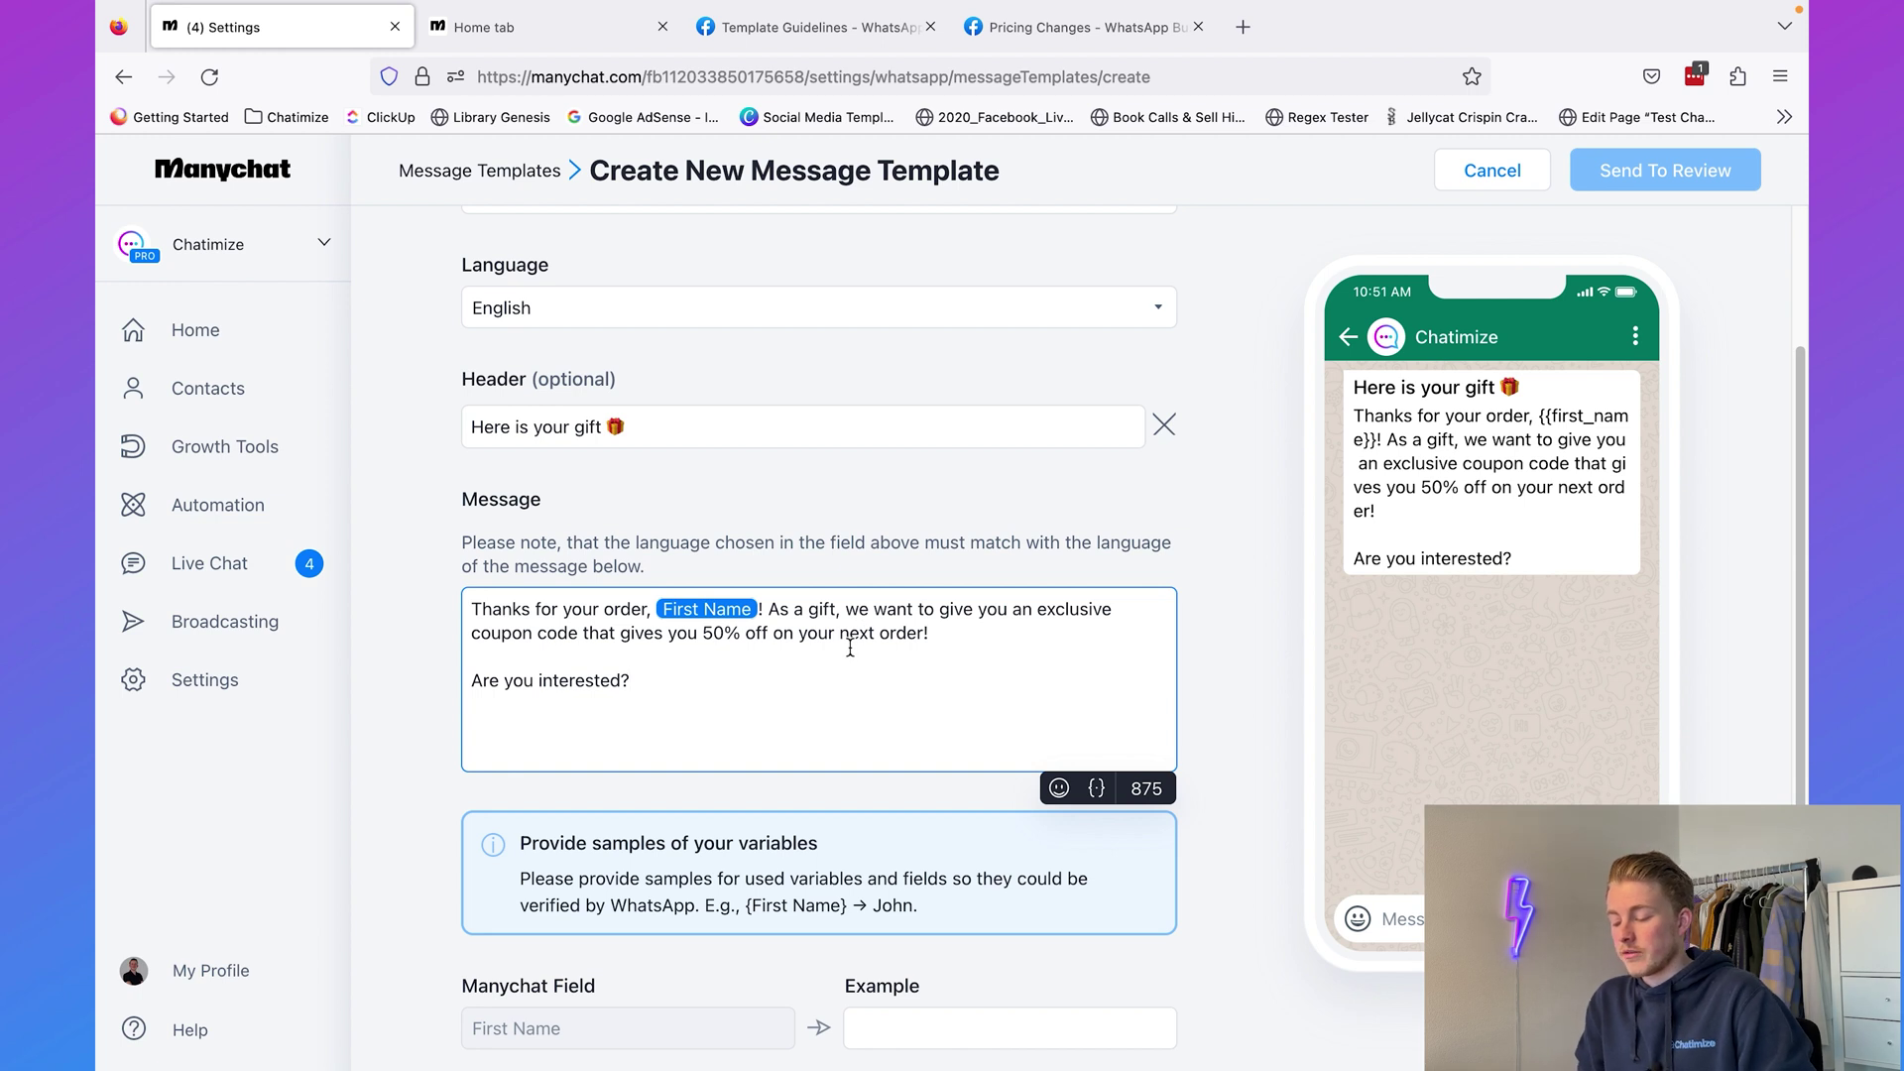
pyautogui.click(855, 561)
pyautogui.scroll(-3, 854, 561)
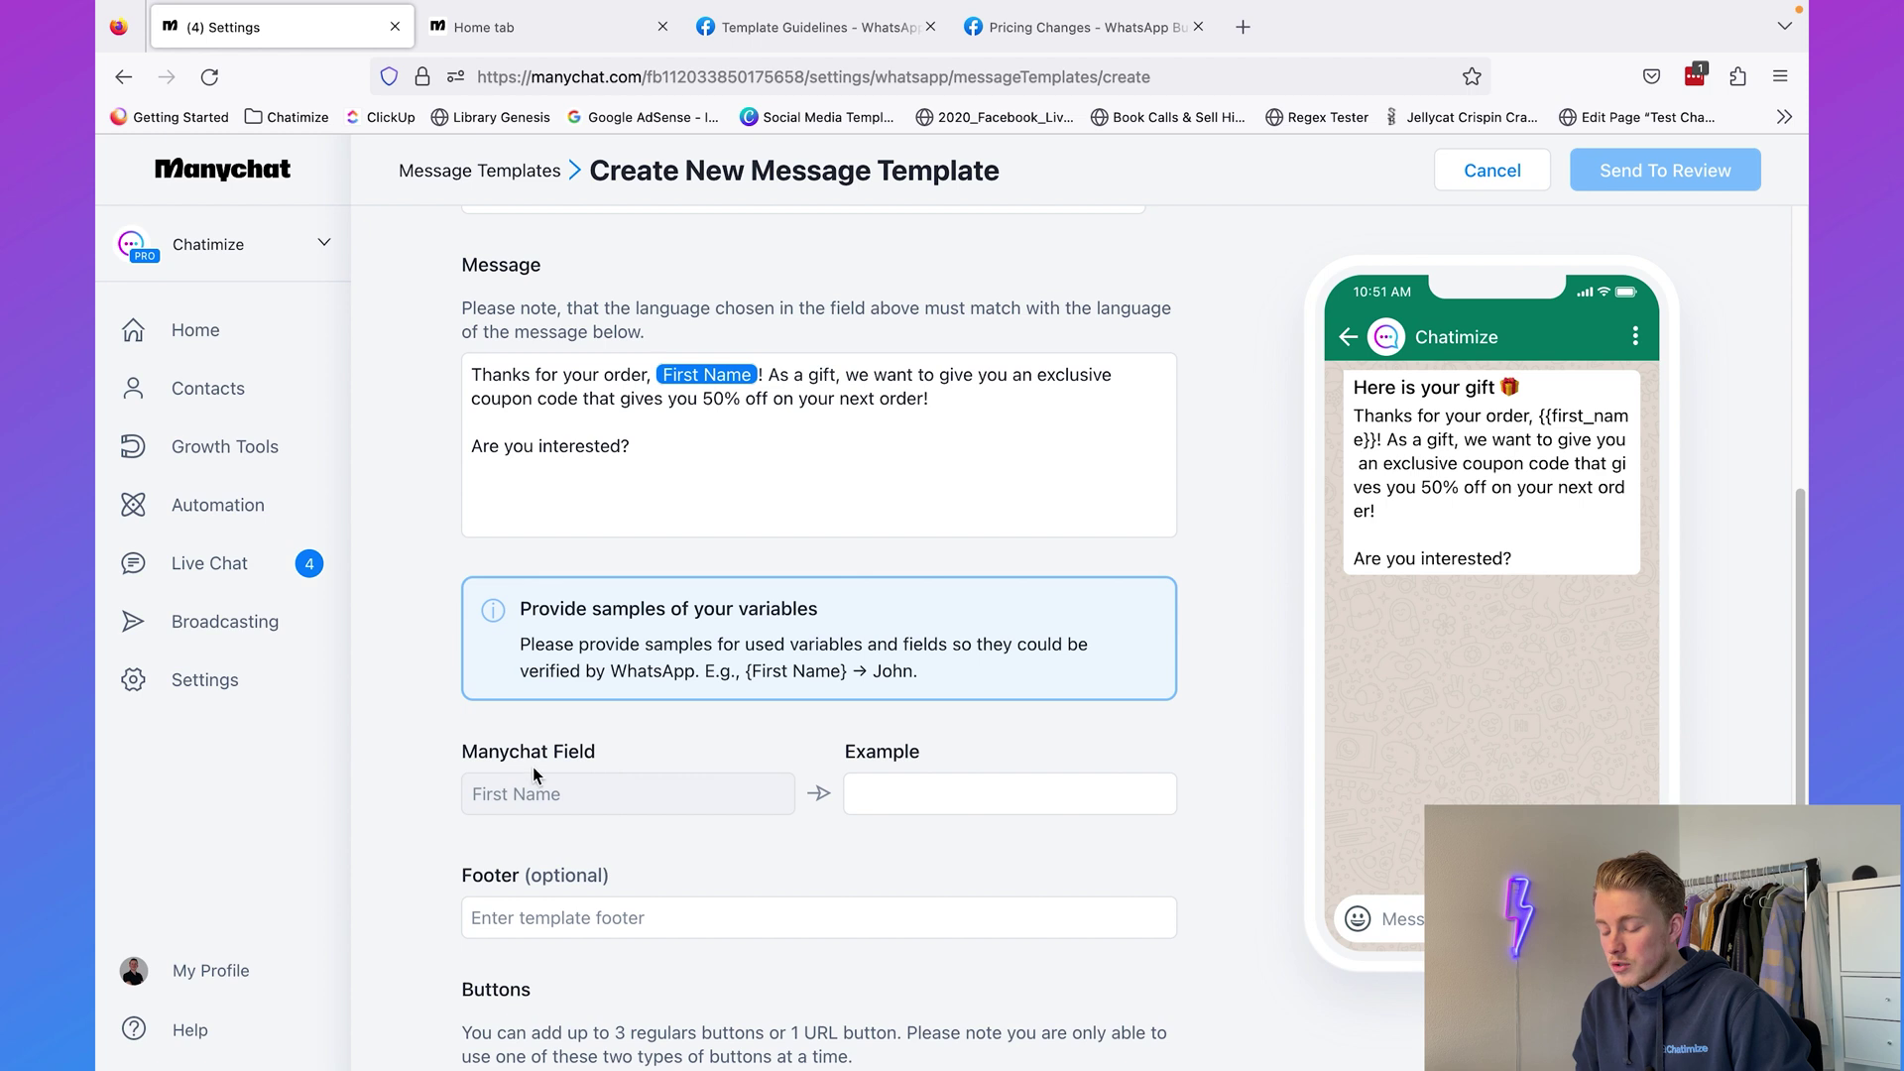
pyautogui.moveTo(452, 763); pyautogui.dragTo(598, 760)
pyautogui.click(678, 763)
pyautogui.scroll(1, 673, 757)
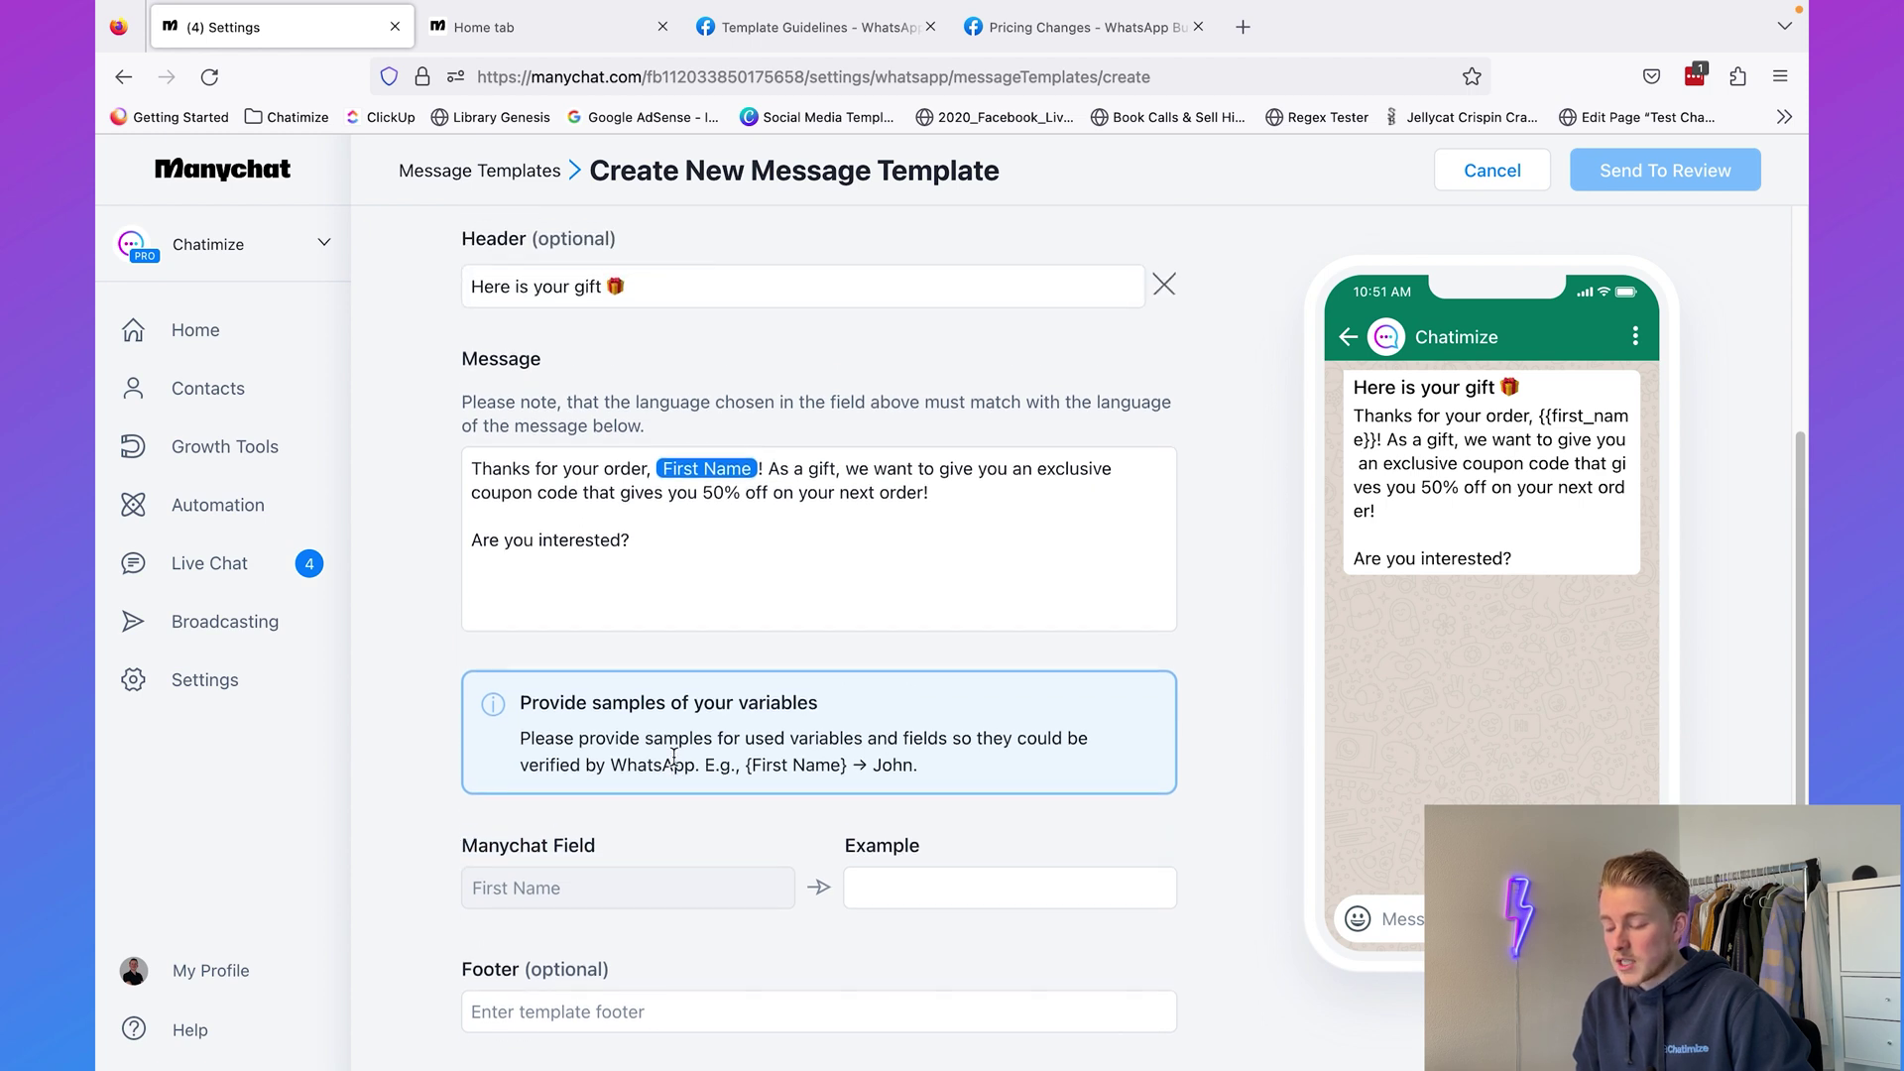
pyautogui.moveTo(755, 464); pyautogui.dragTo(706, 466)
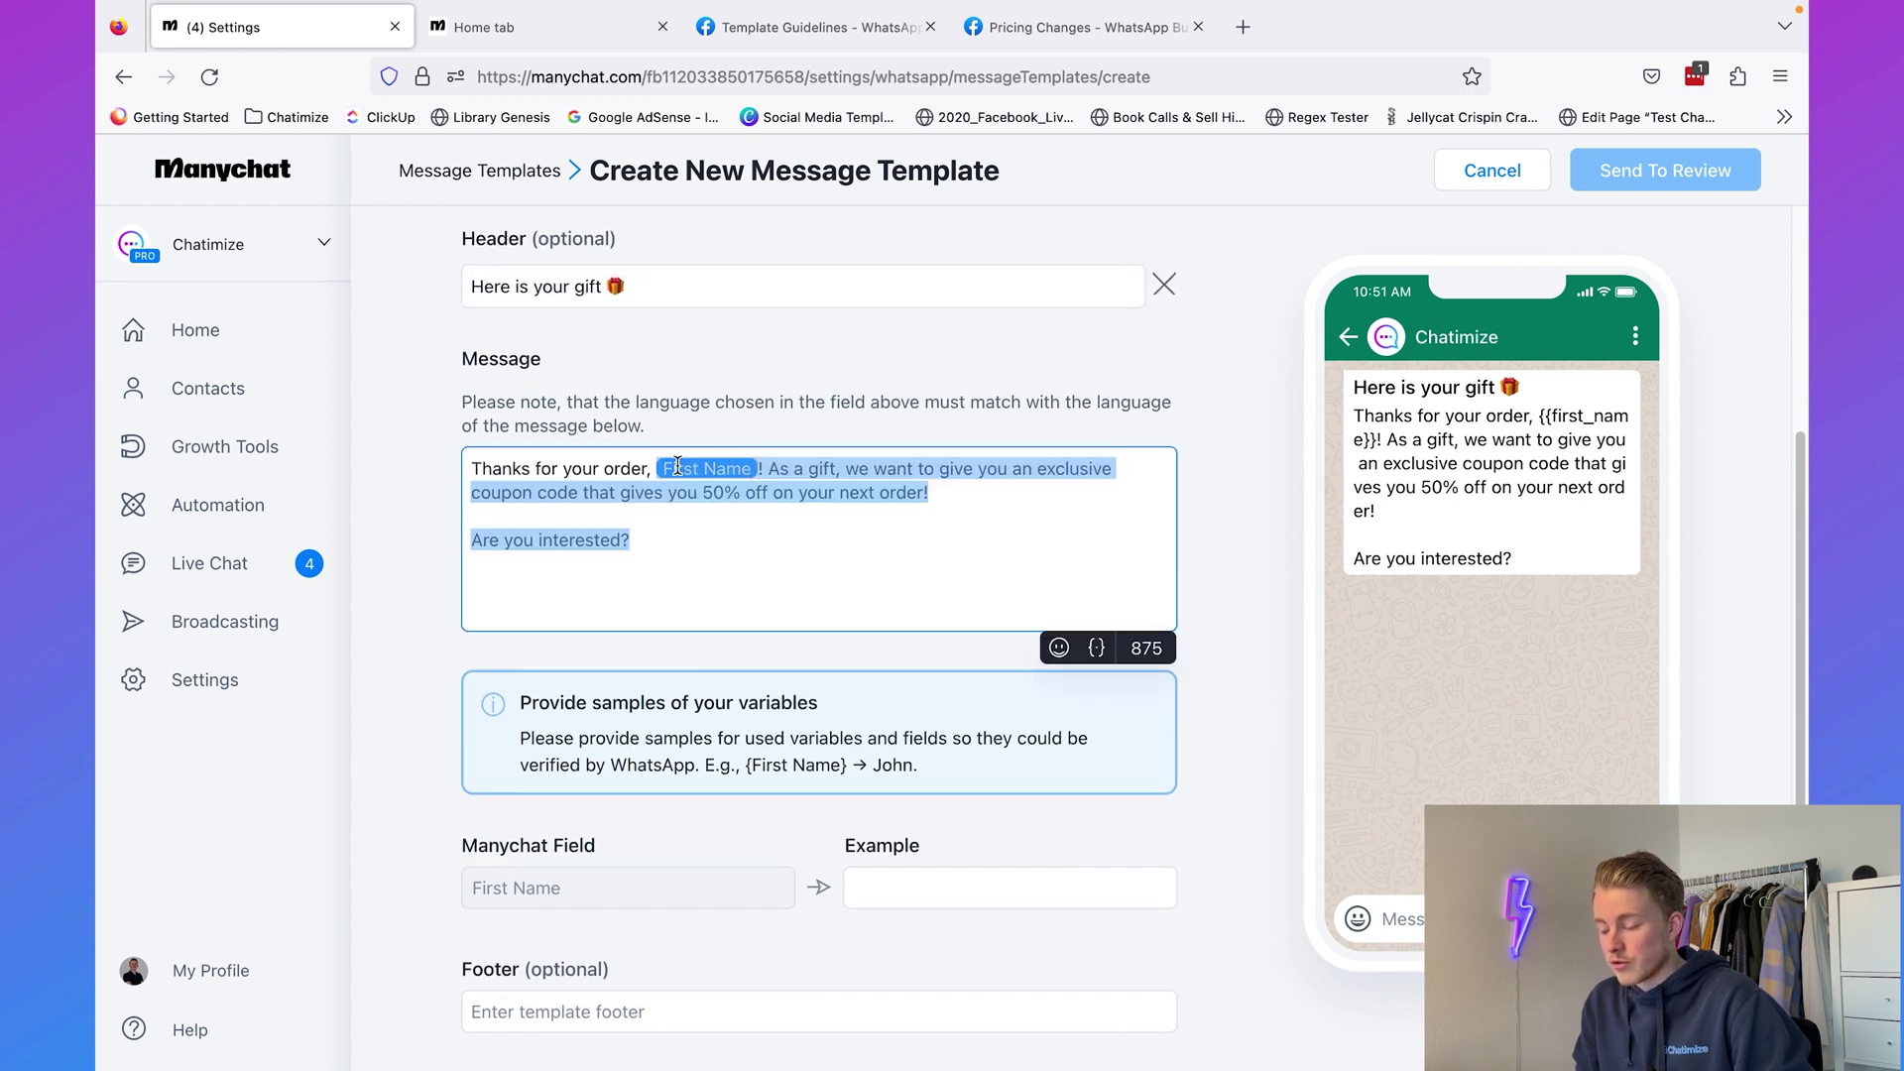
pyautogui.click(798, 501)
# - Enter 'John' as the sample value for the First Name variable
pyautogui.click(933, 888)
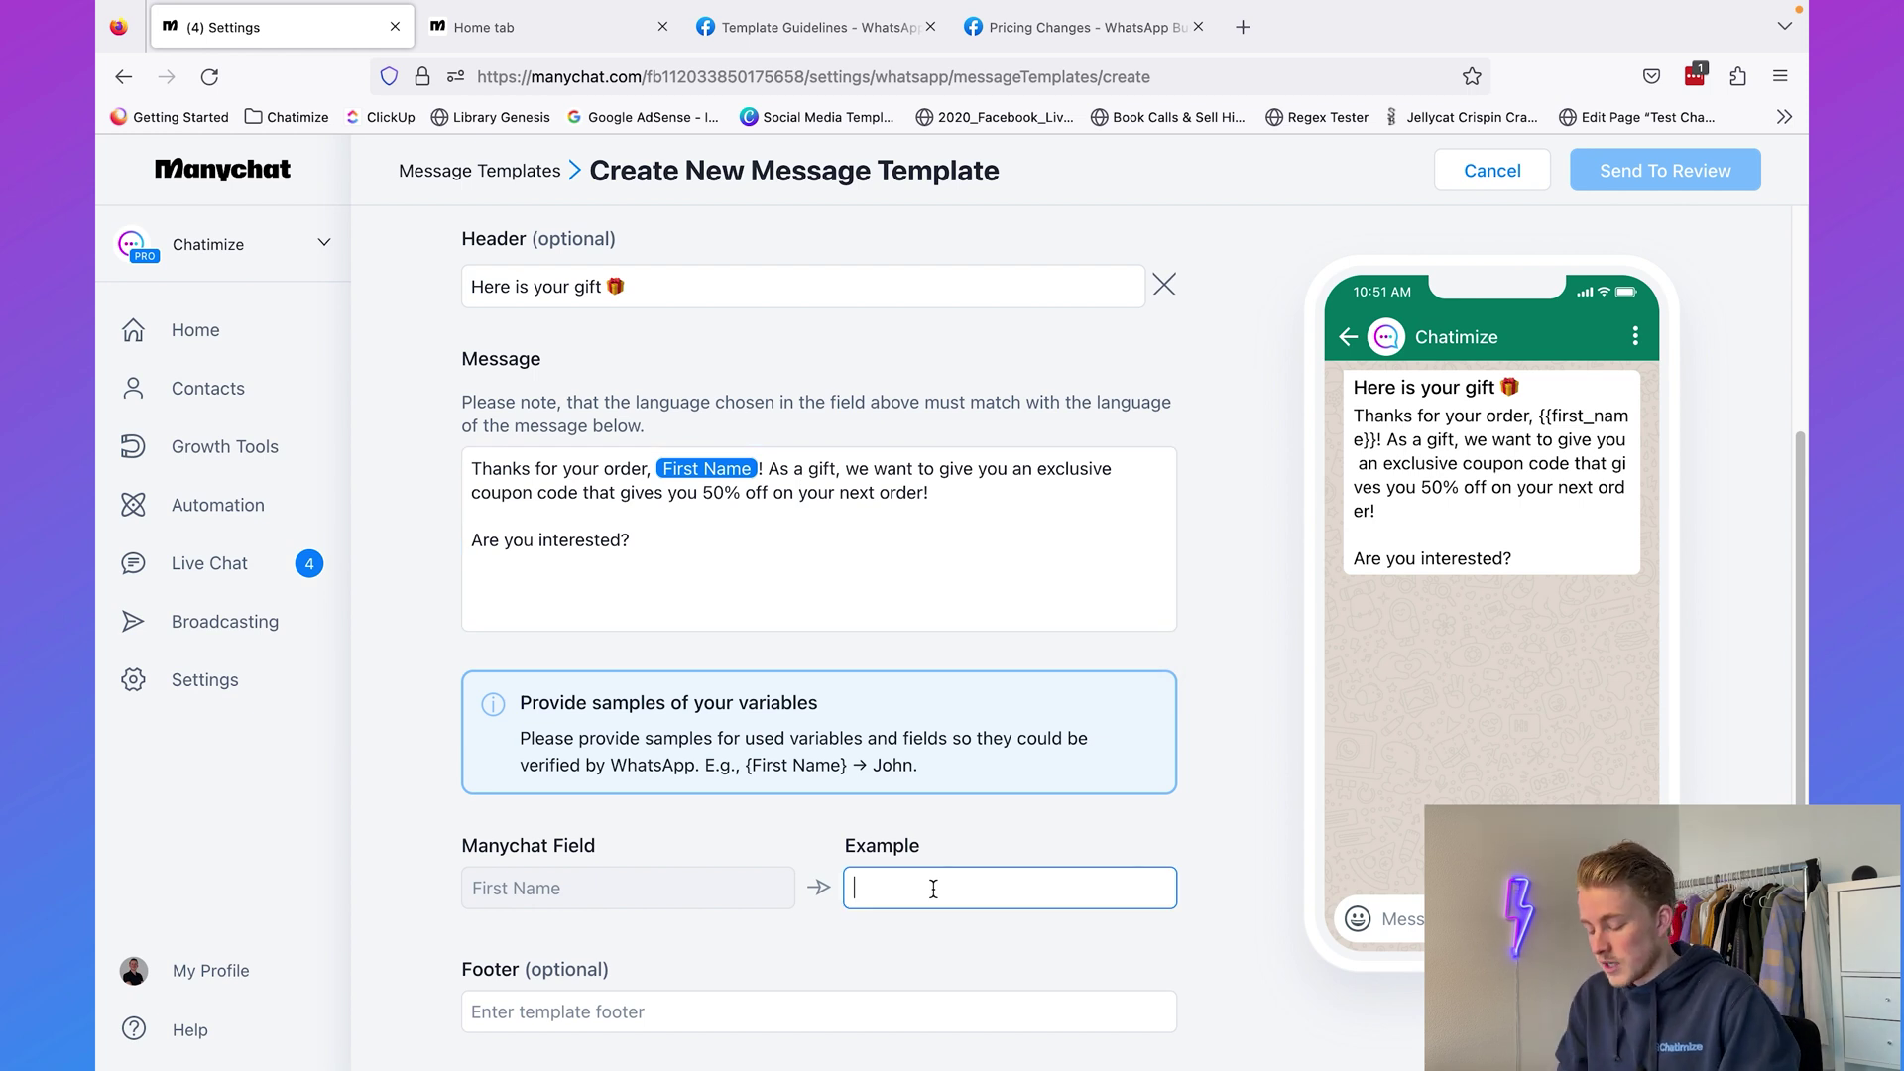
pyautogui.write('John')
pyautogui.click(1032, 807)
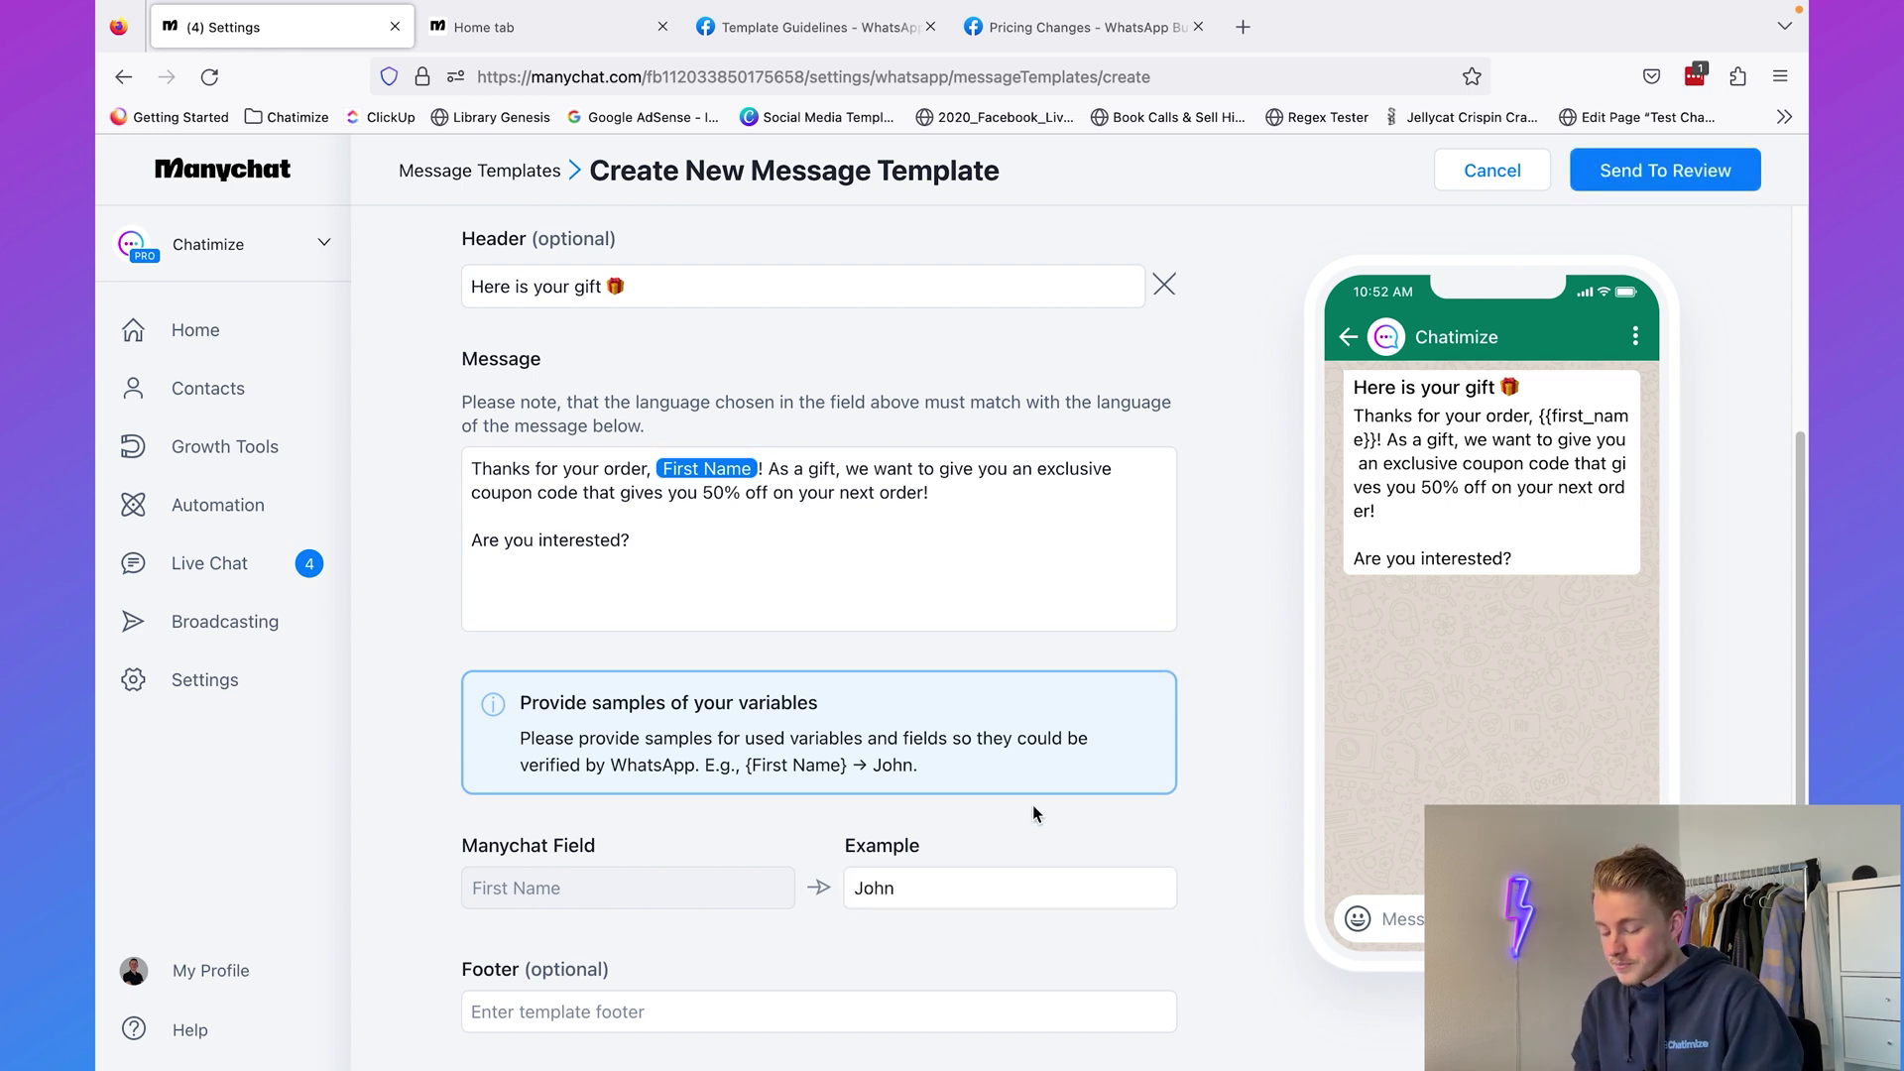
pyautogui.scroll(-3, 1033, 807)
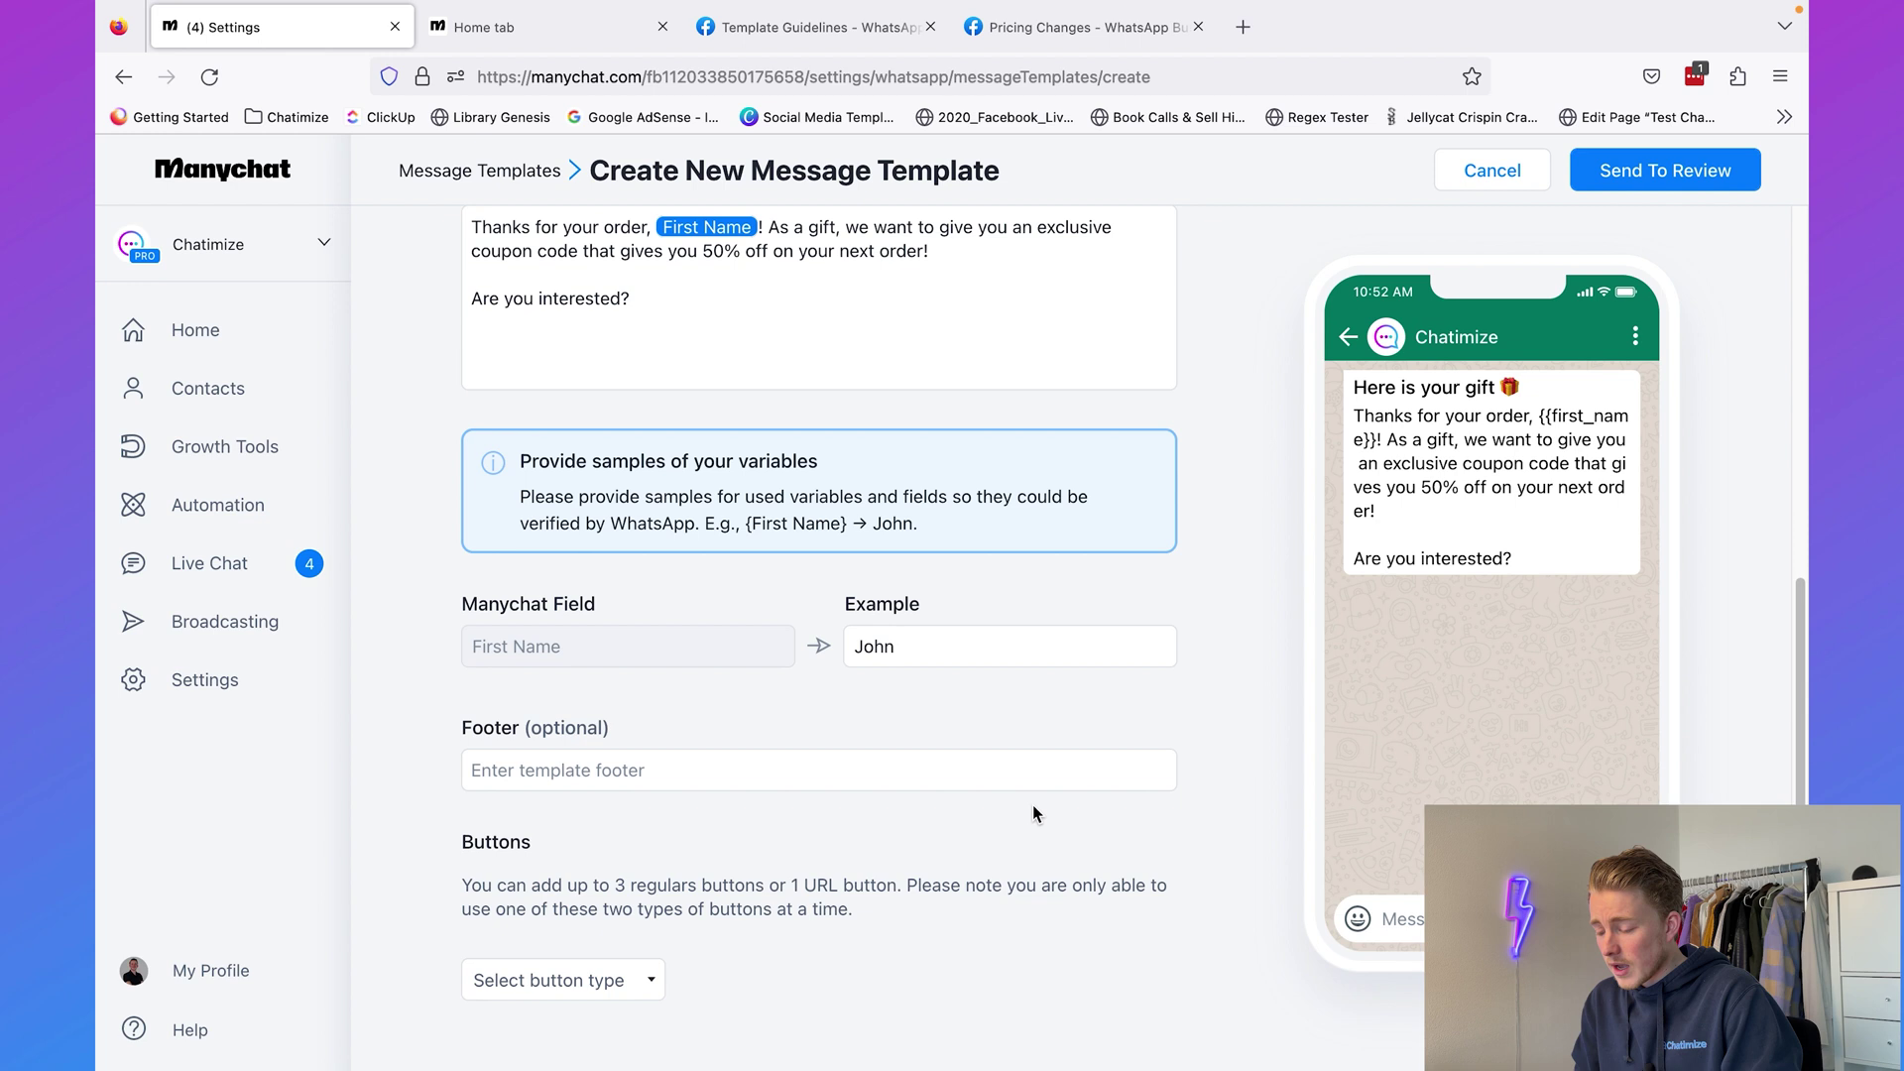
pyautogui.click(931, 771)
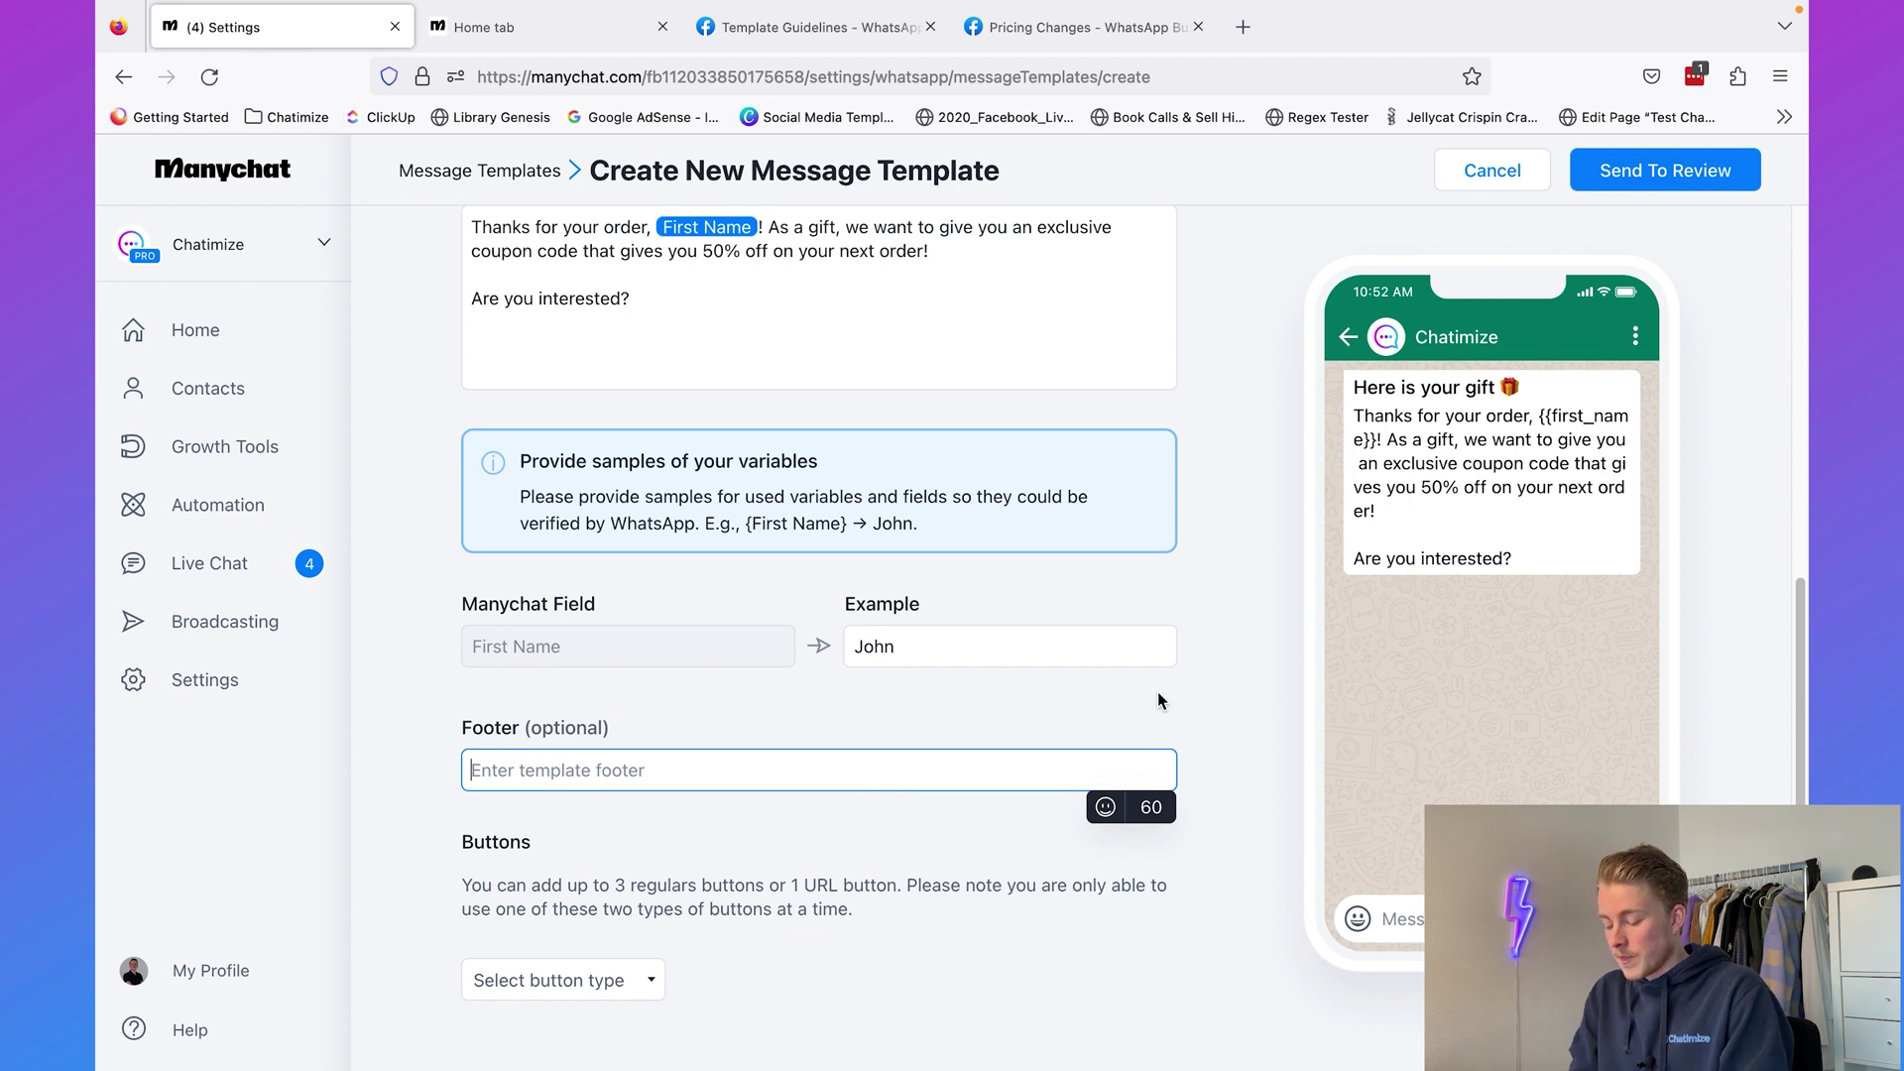
pyautogui.write('Sent by Chatimize')
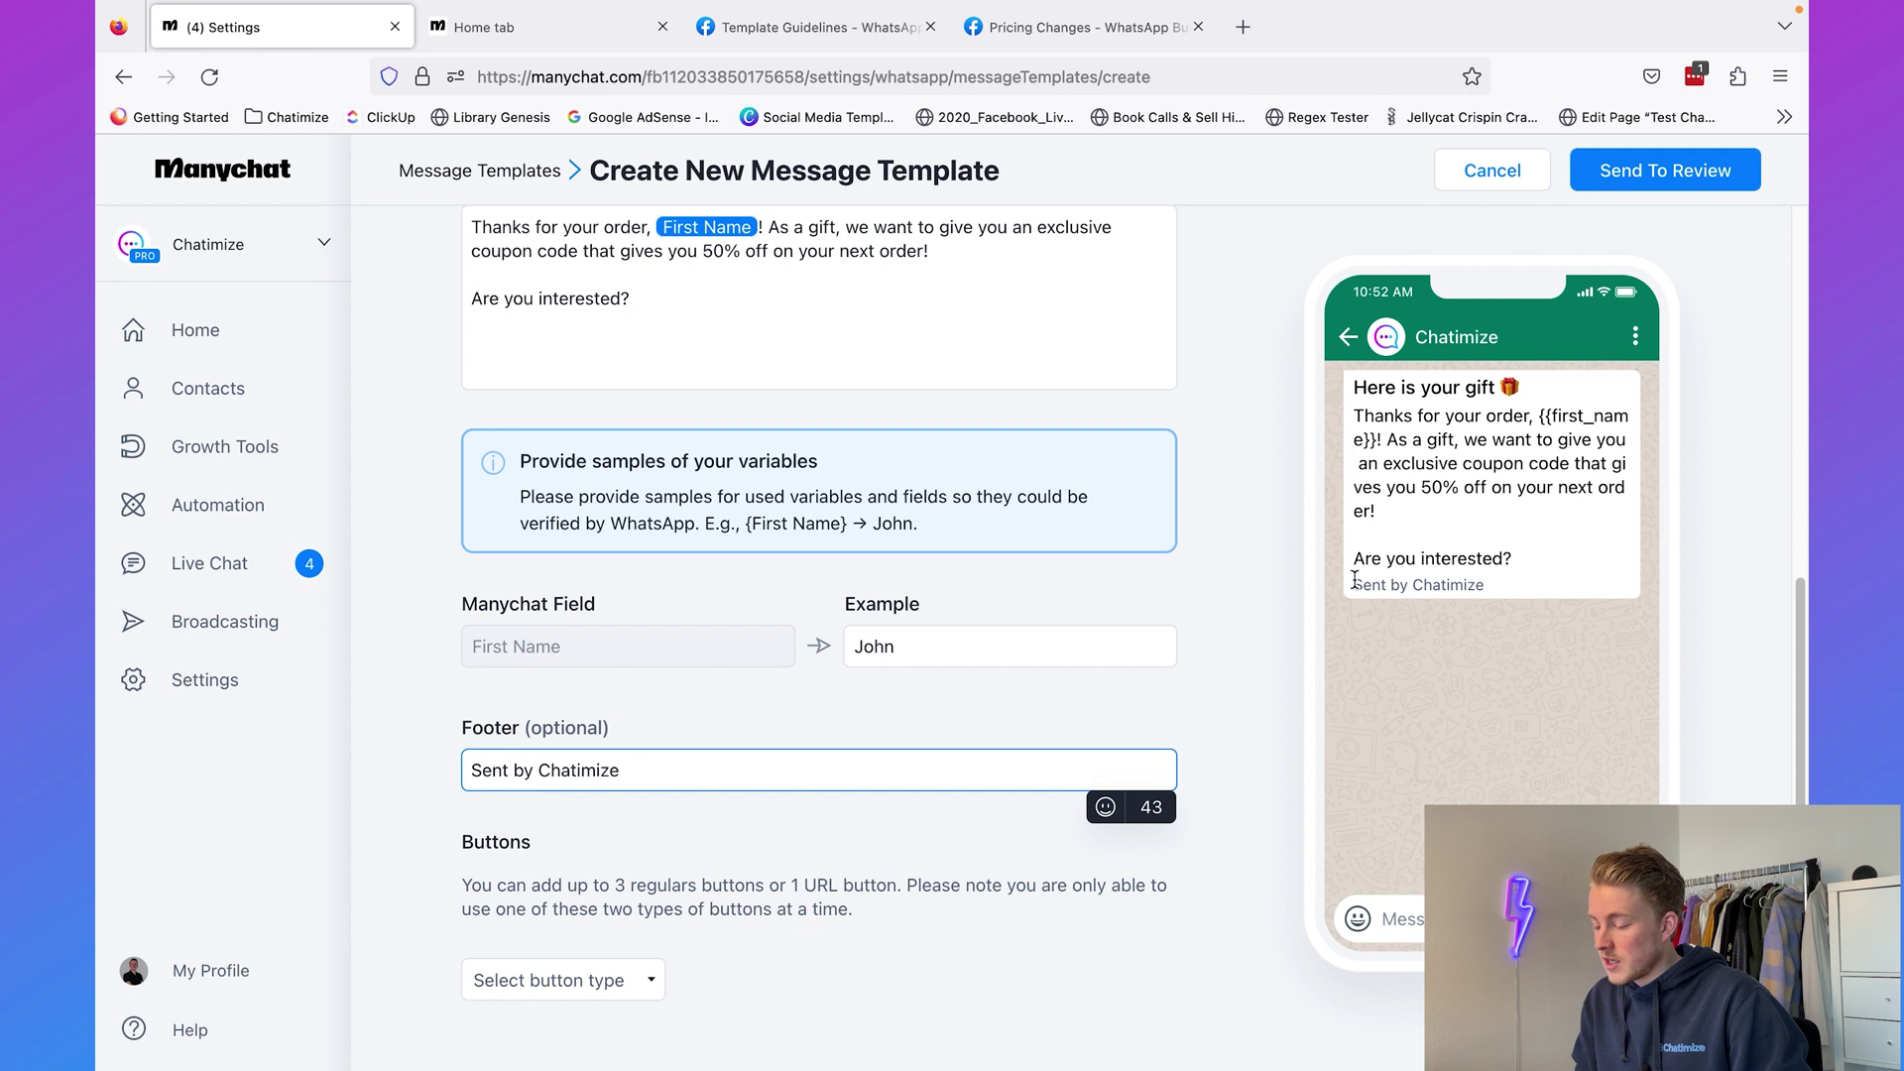
pyautogui.moveTo(1355, 579); pyautogui.dragTo(1491, 580)
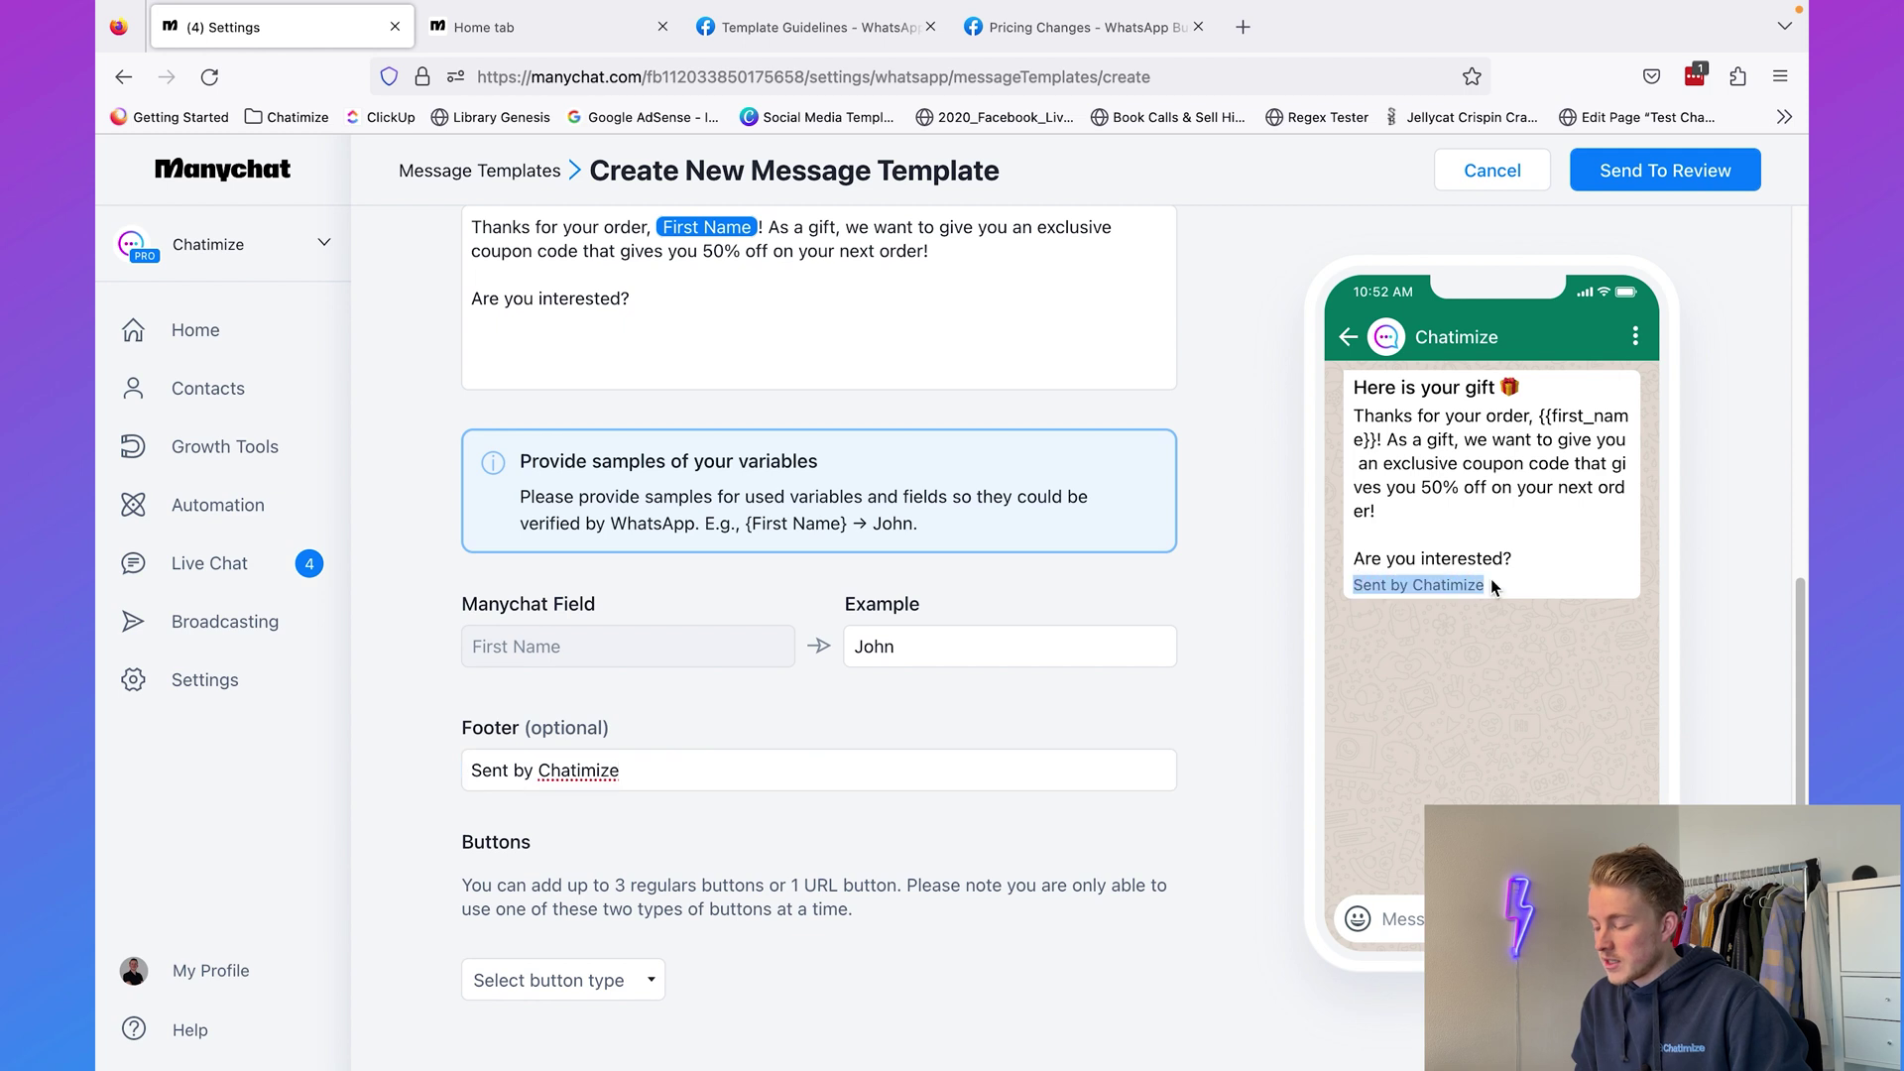
pyautogui.click(1501, 581)
pyautogui.click(853, 760)
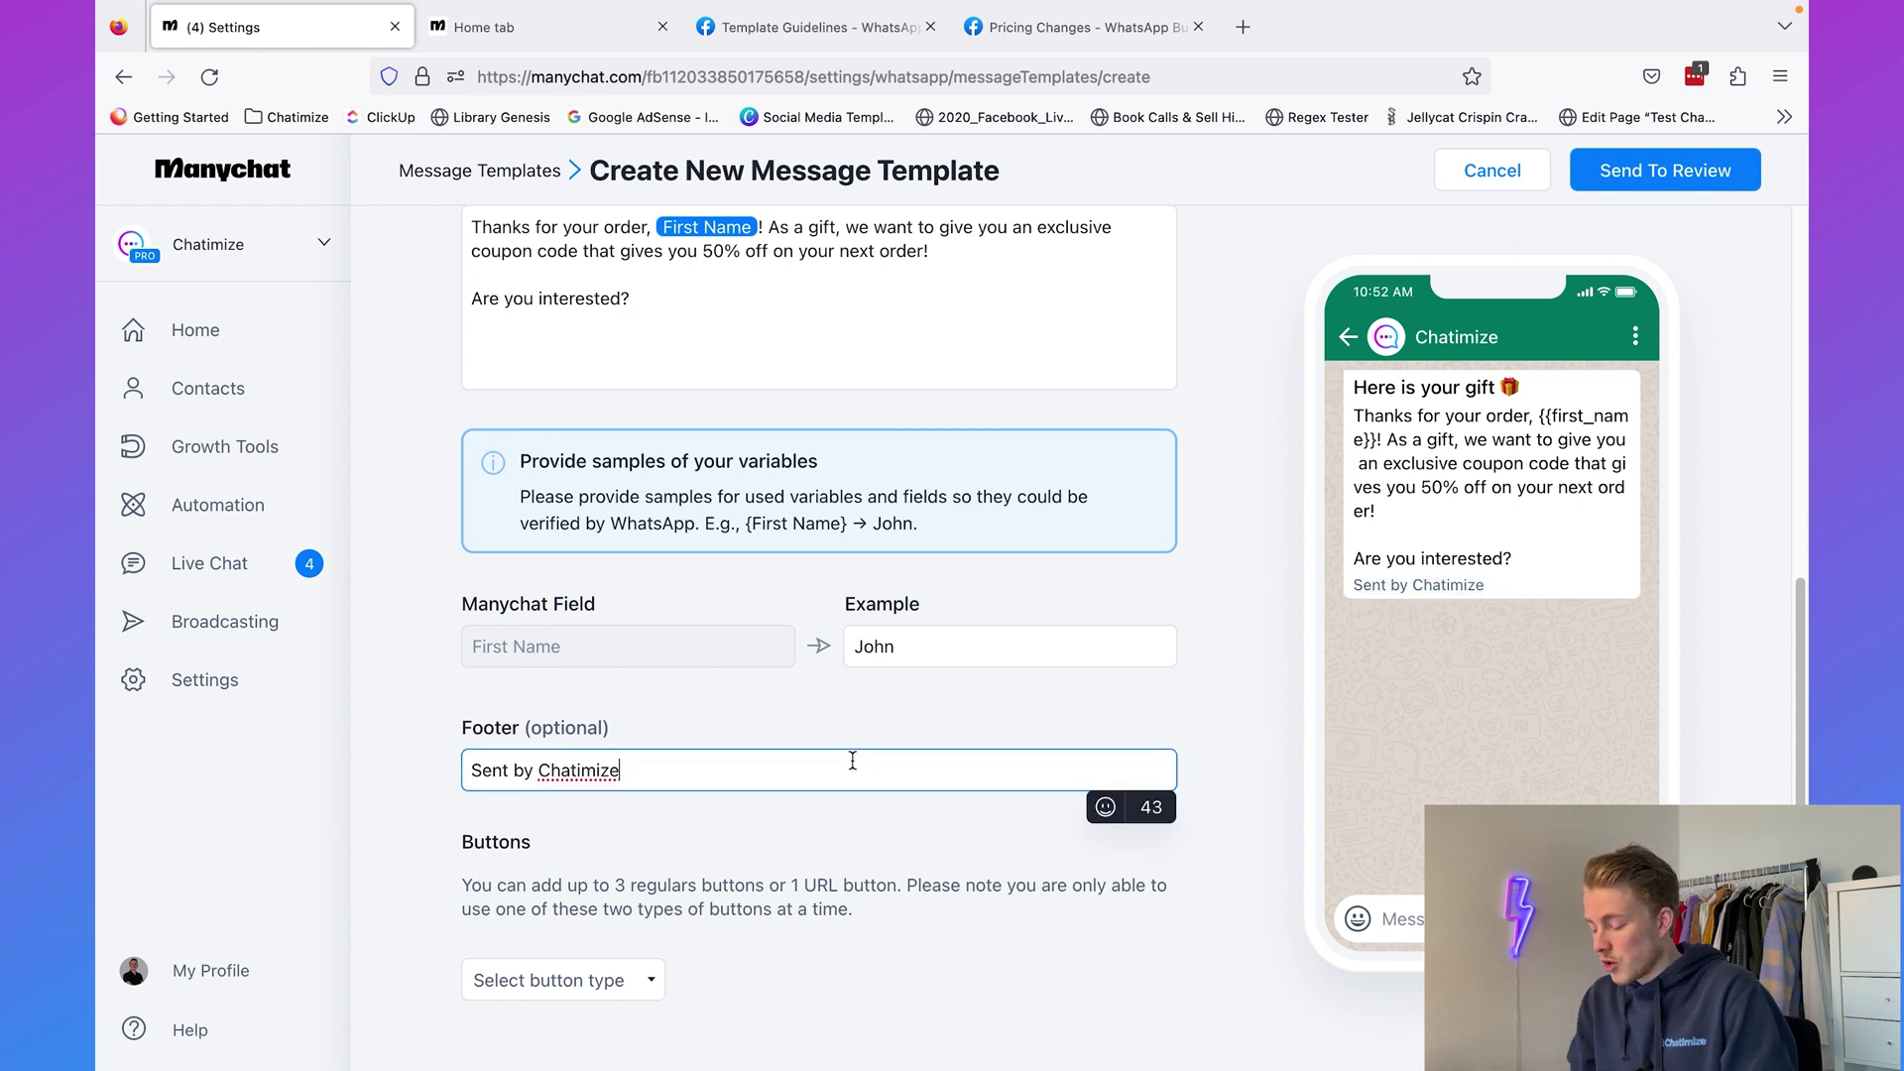
pyautogui.press('super+a')
pyautogui.press('BackSpace')
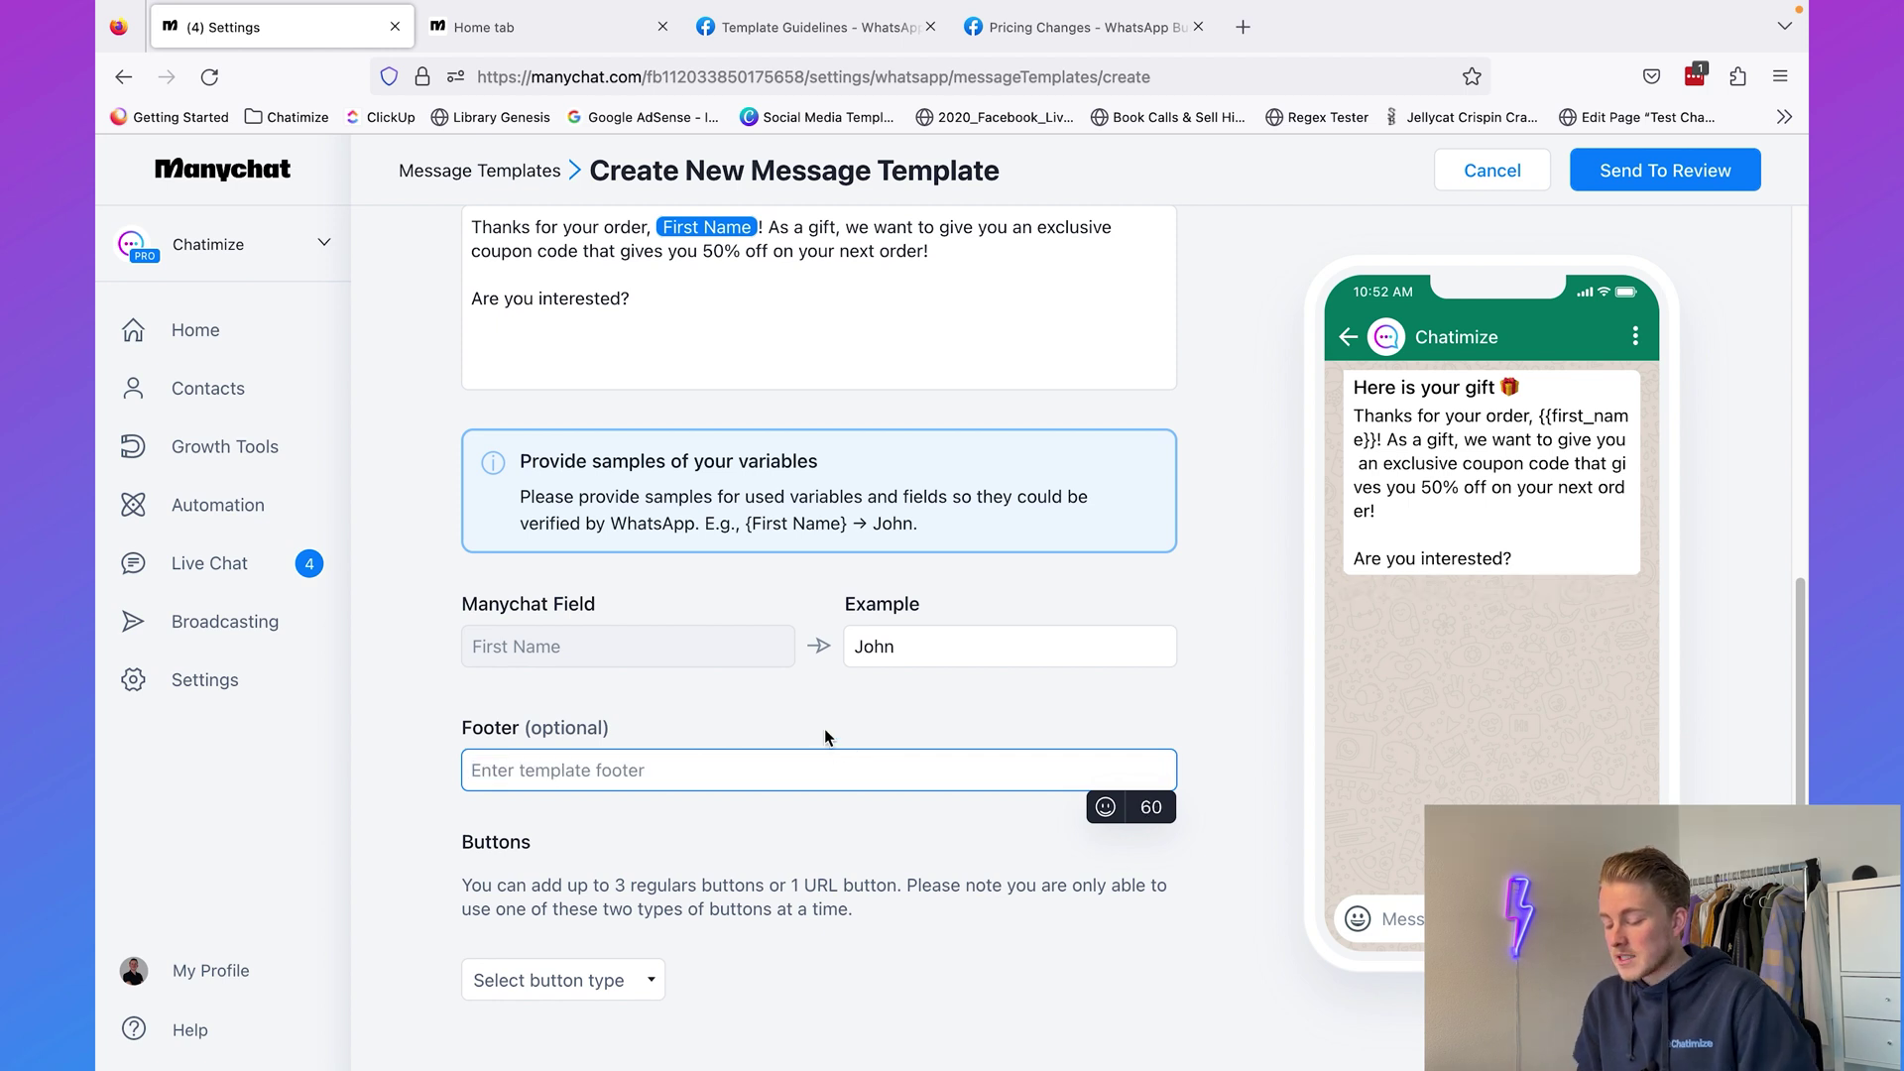
pyautogui.click(825, 730)
pyautogui.scroll(-1, 824, 730)
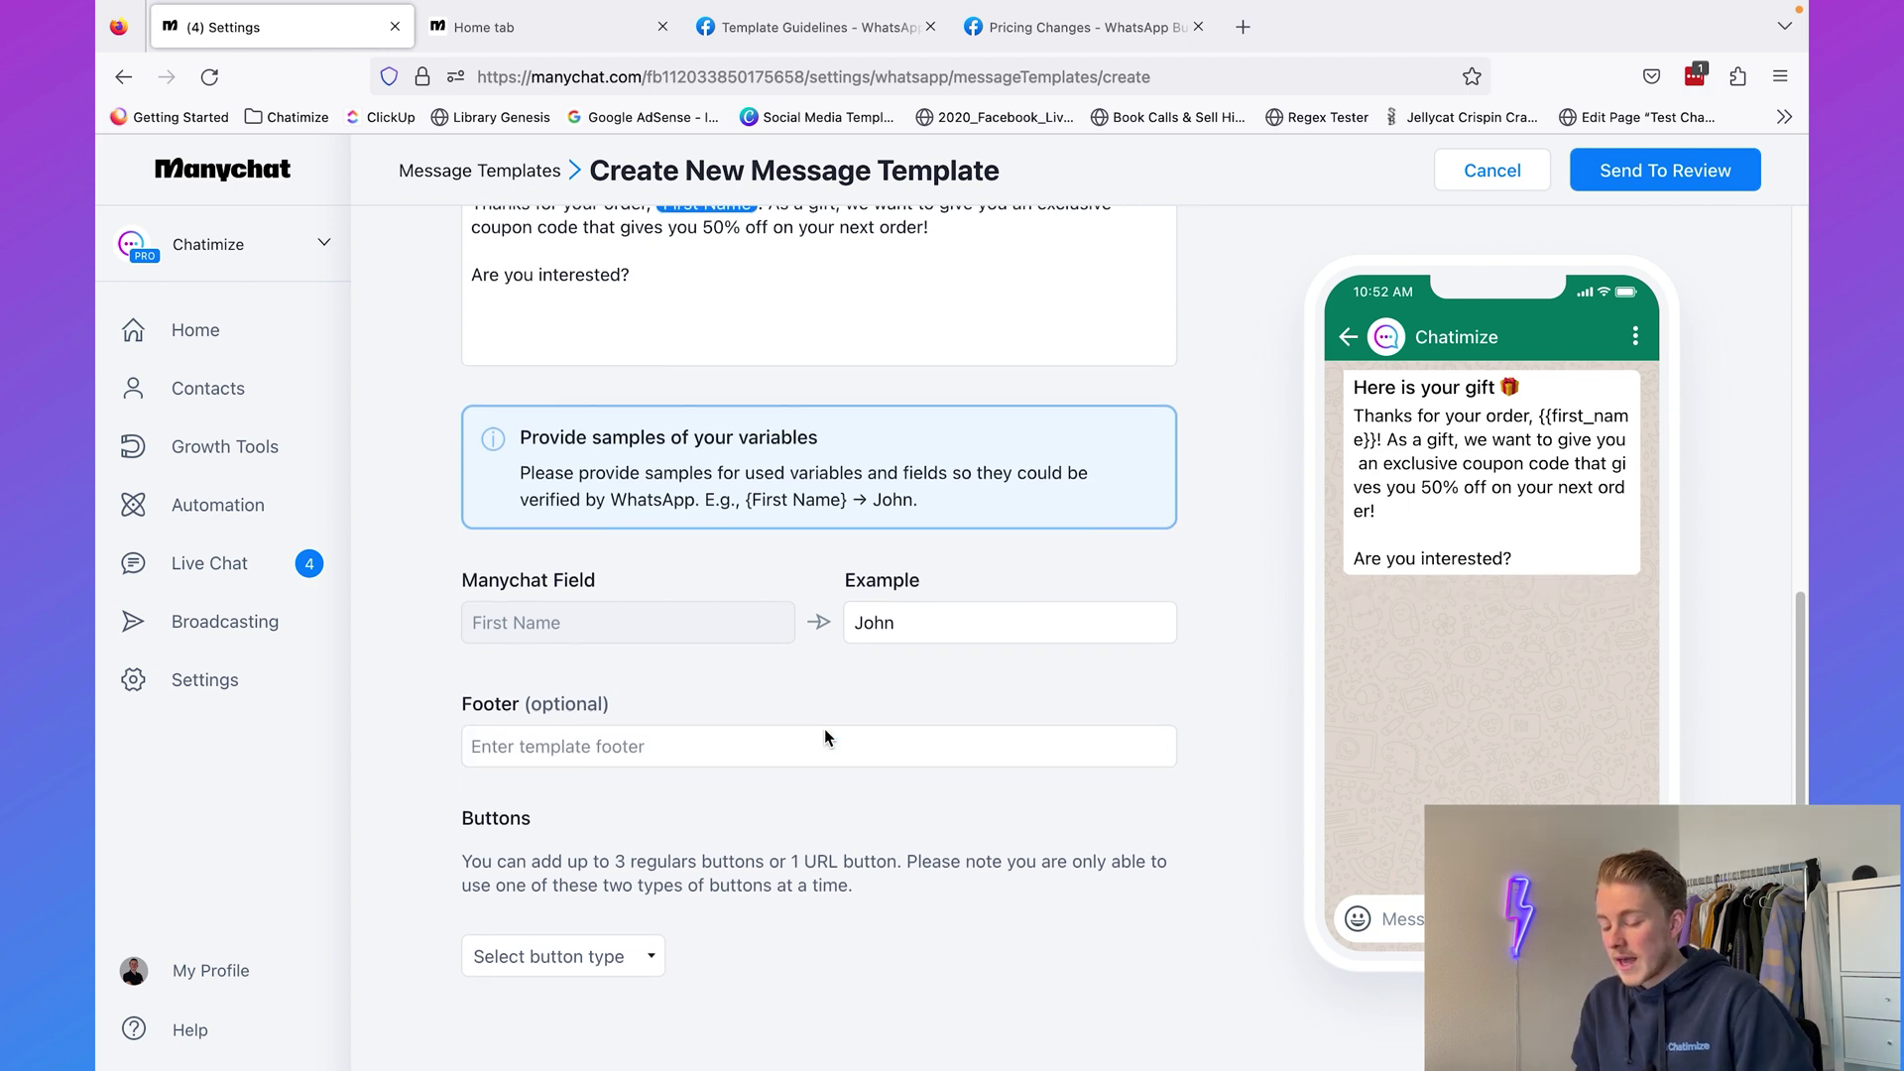
# - Add a quick-reply button labelled 'Yes, give me code'
pyautogui.click(643, 965)
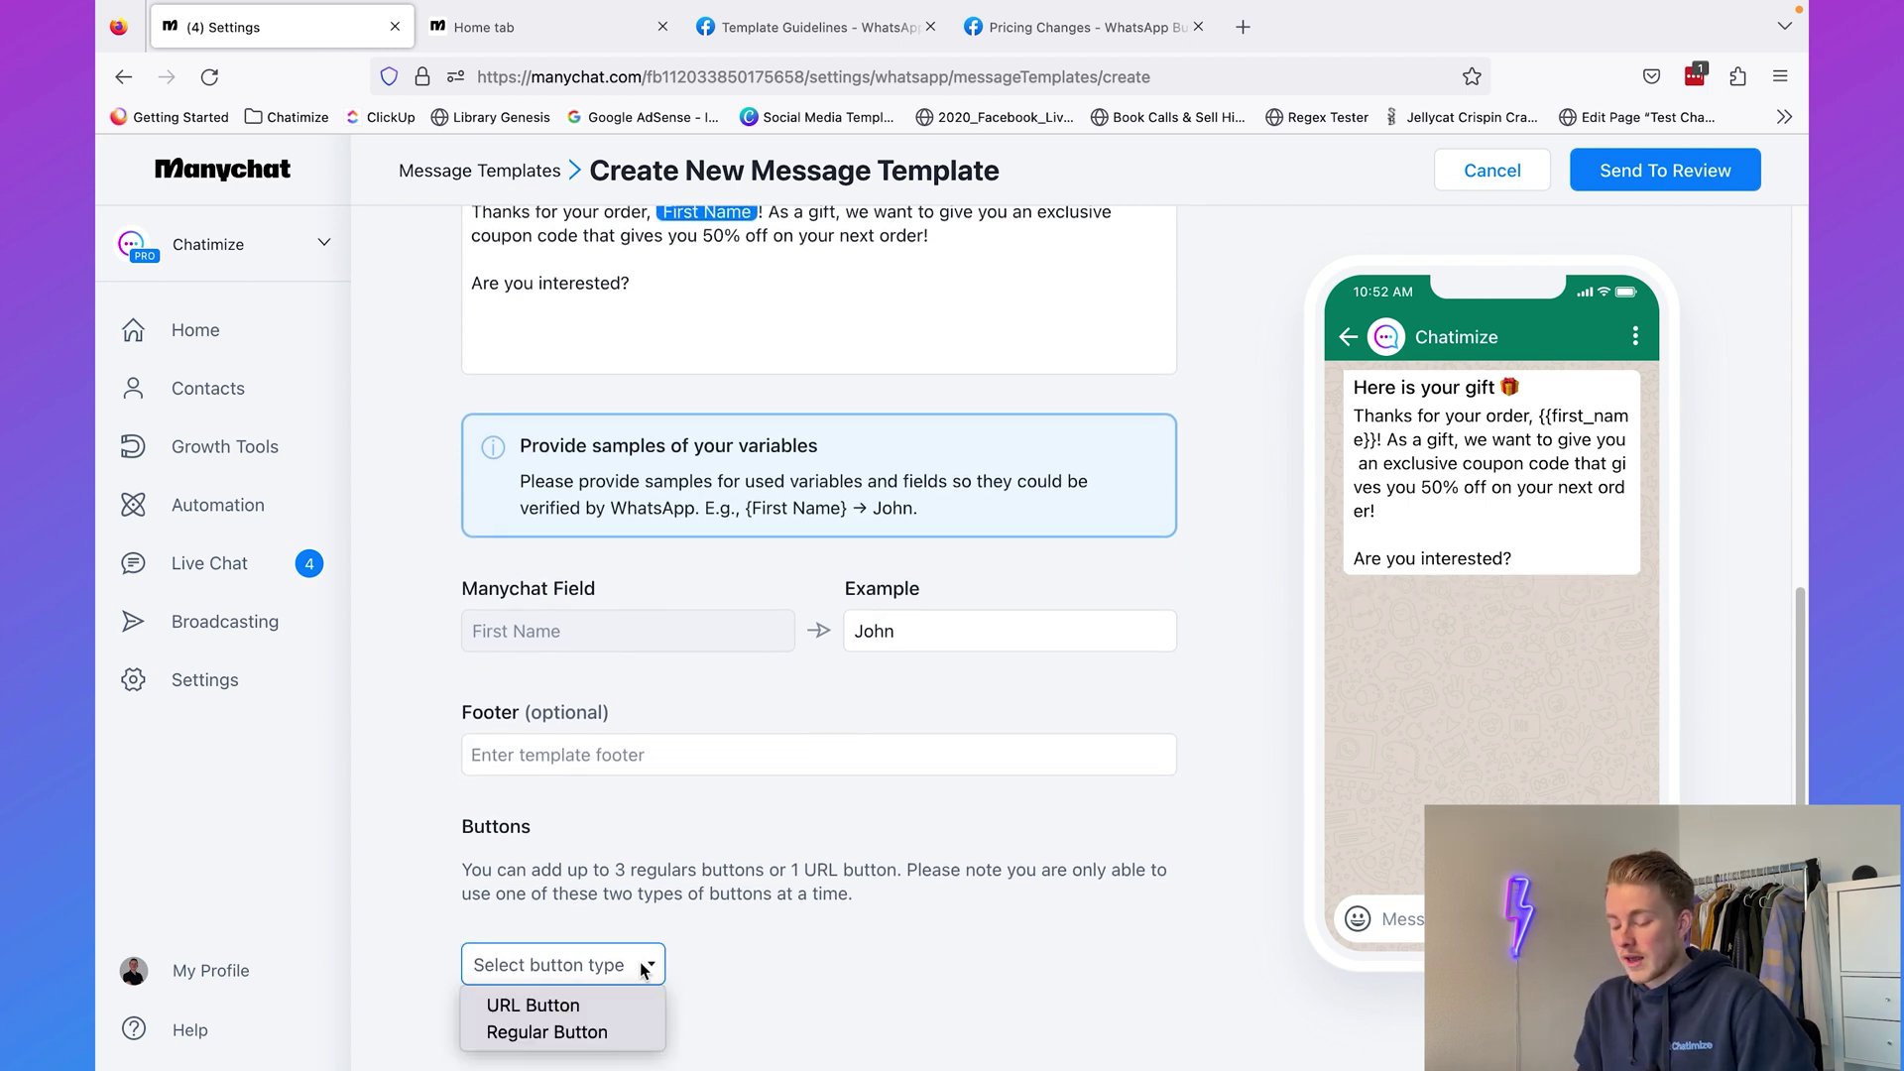
pyautogui.click(575, 1008)
pyautogui.scroll(-2, 692, 929)
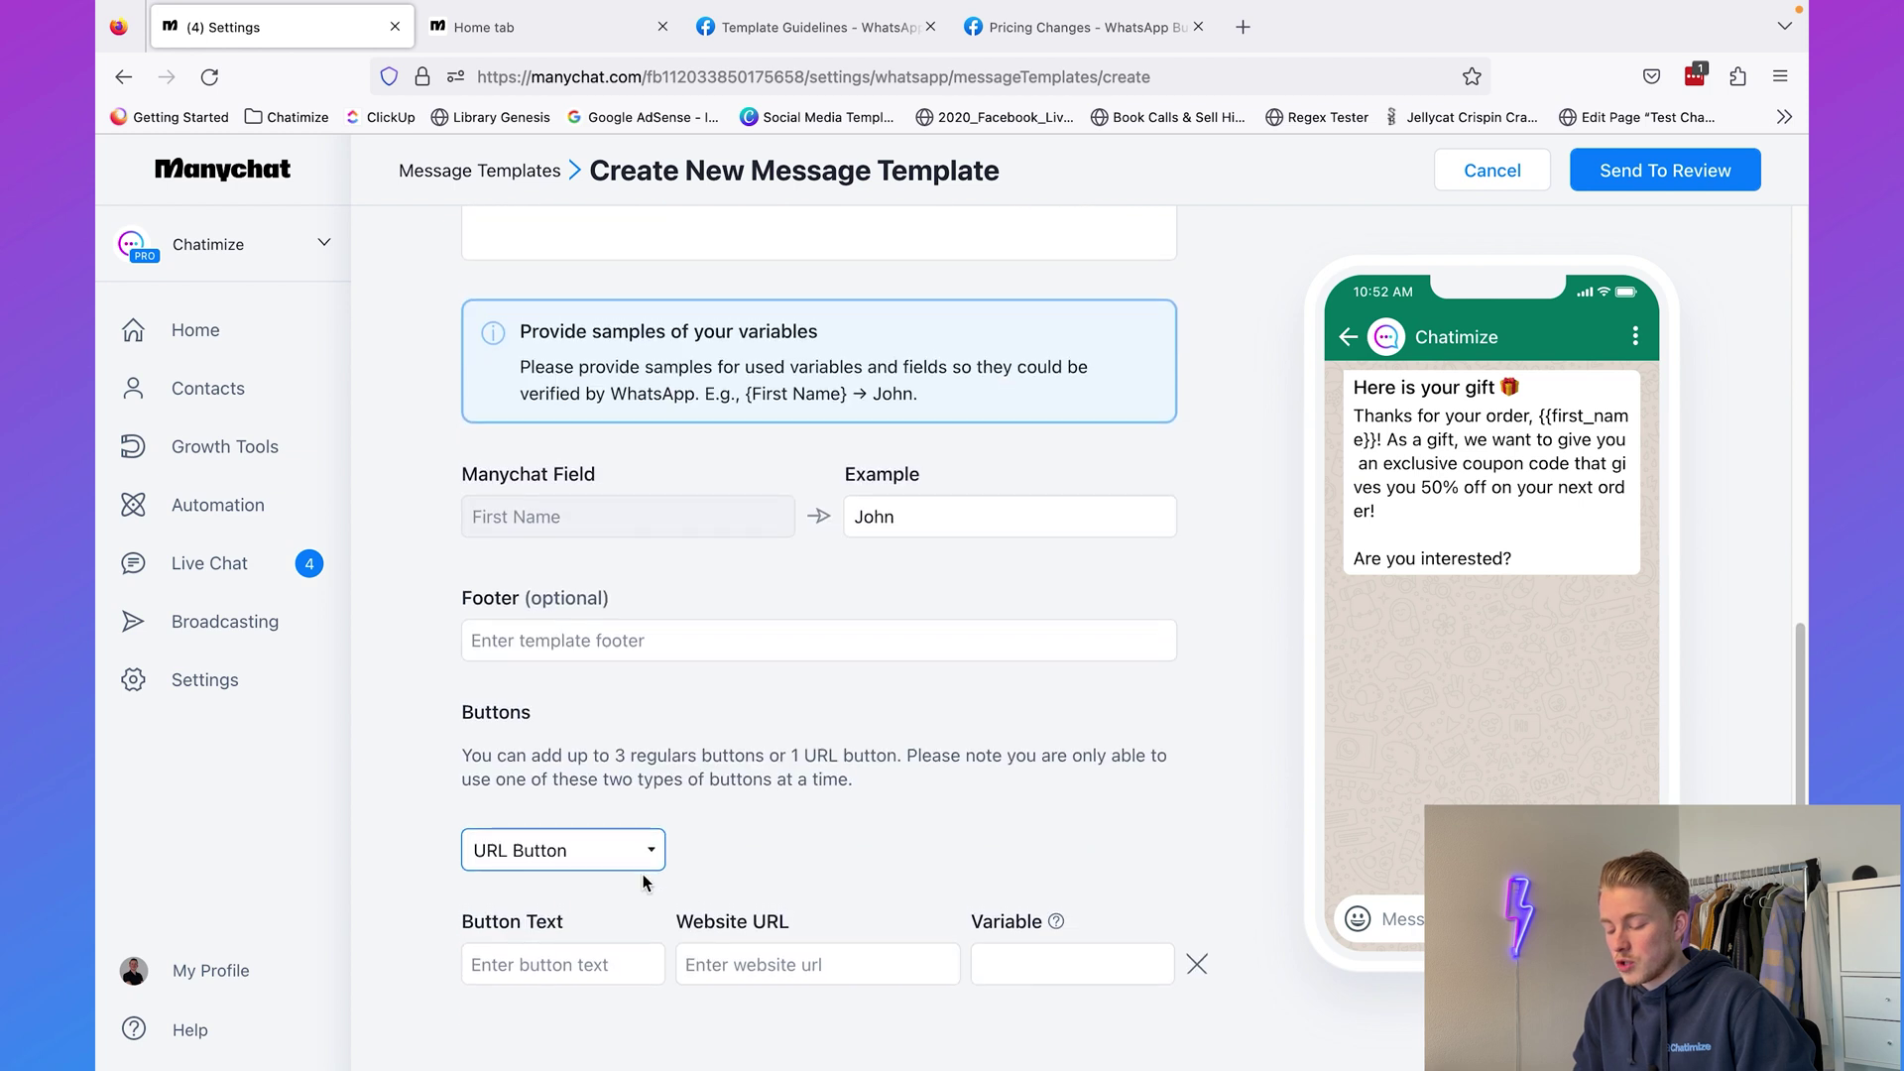
pyautogui.click(598, 850)
pyautogui.click(620, 869)
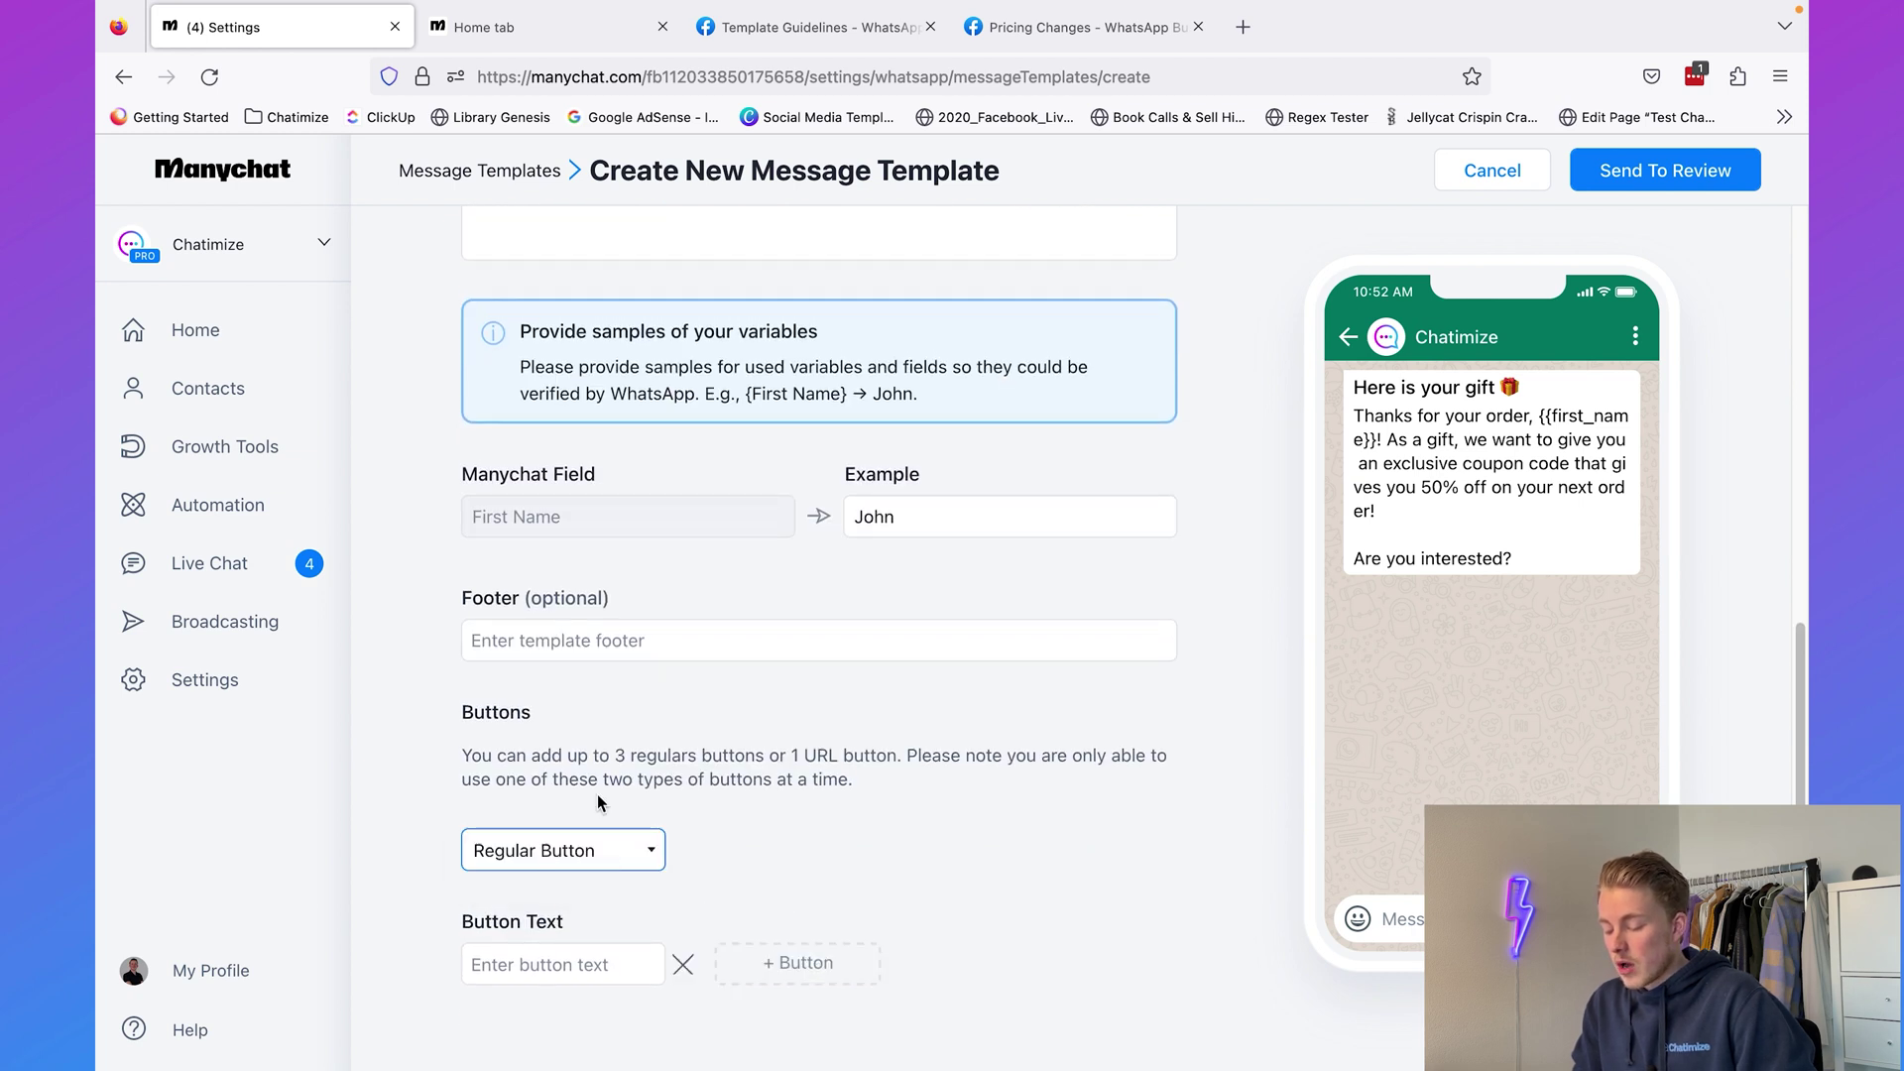
pyautogui.click(567, 966)
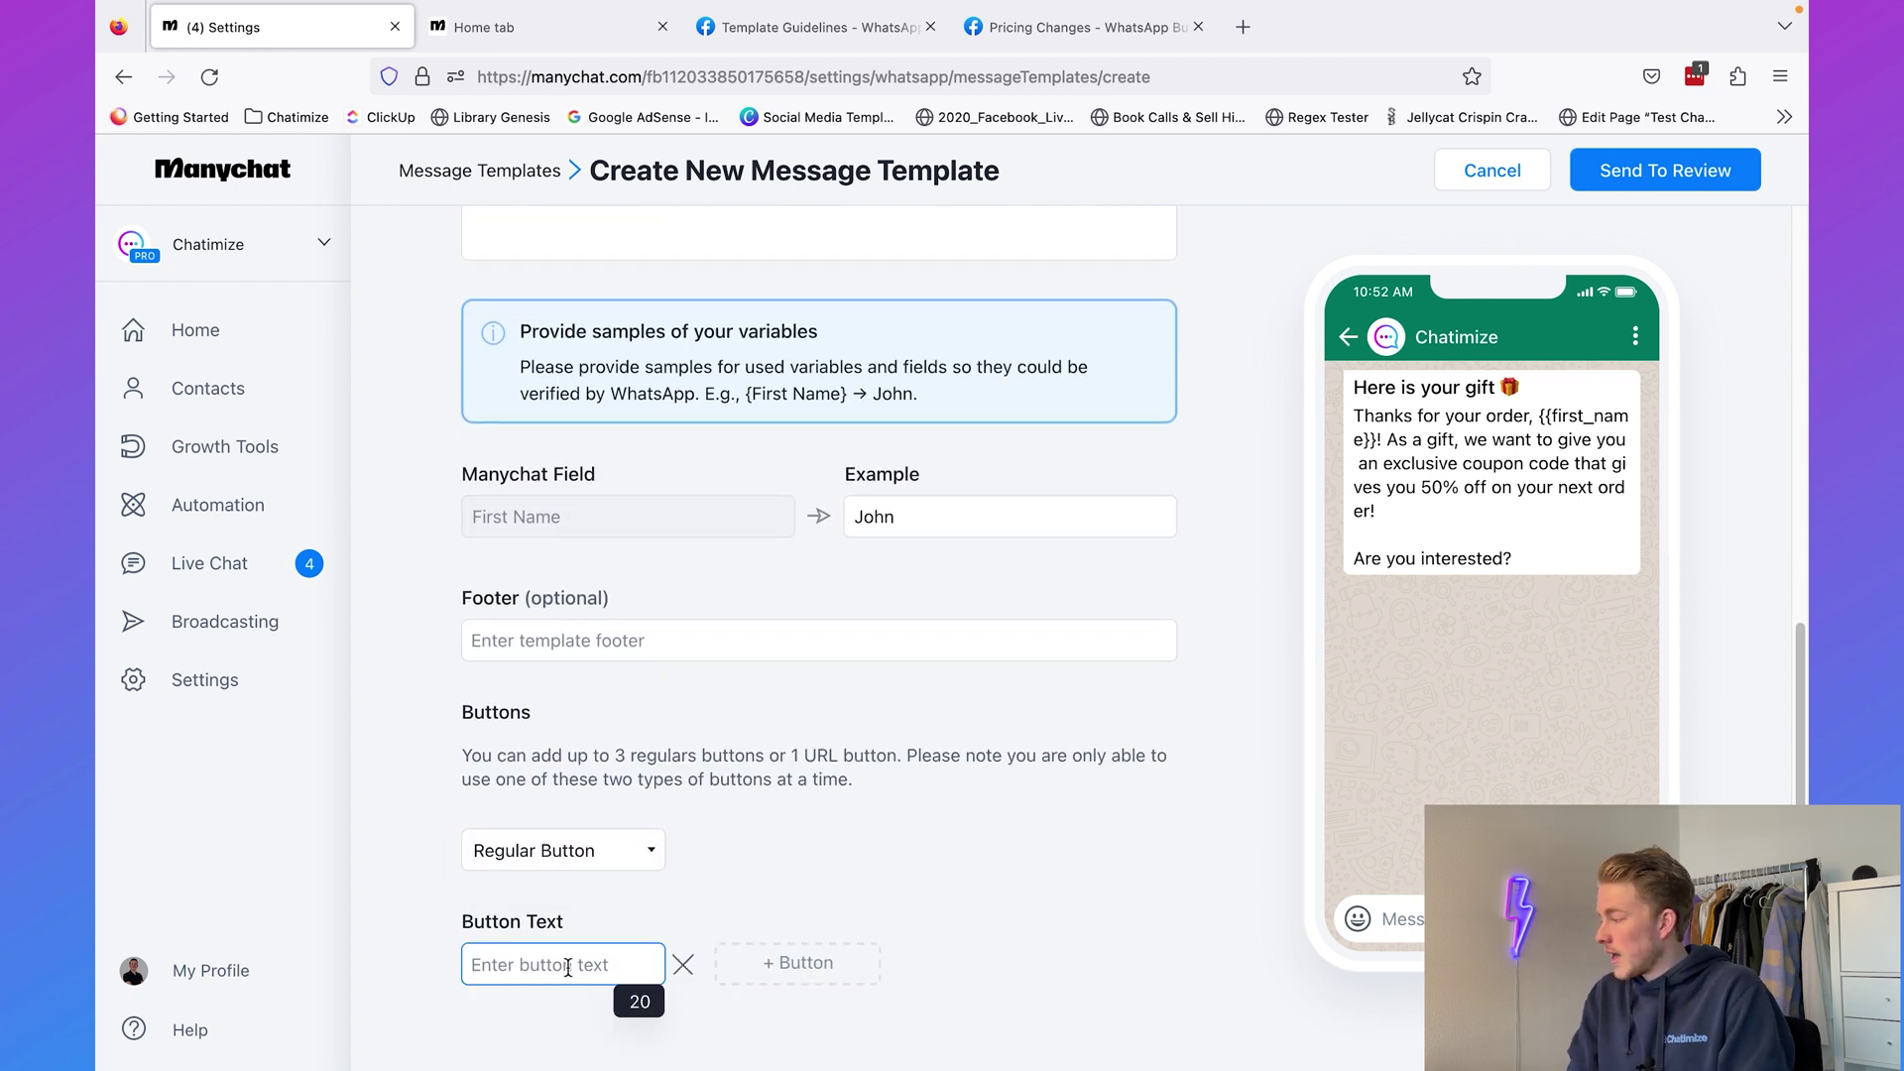
pyautogui.write('Yes, give me t')
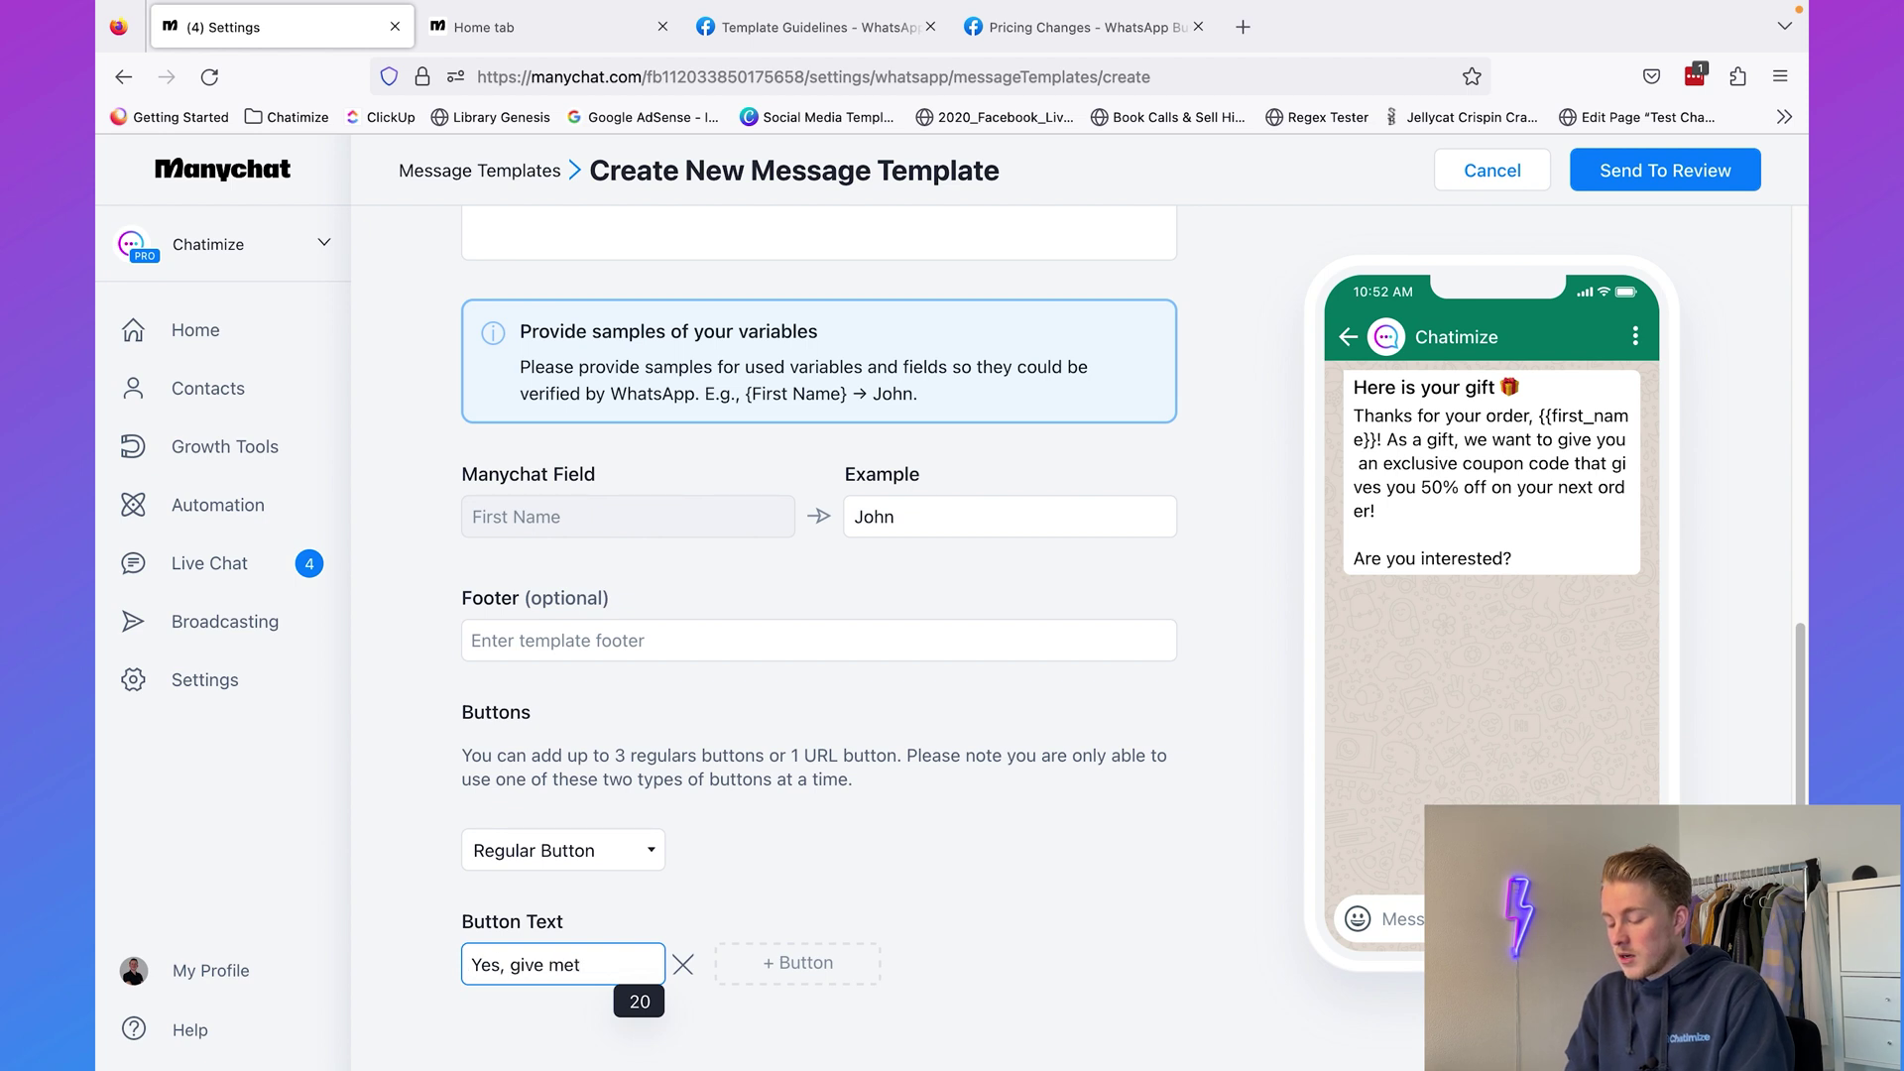
pyautogui.press('BackSpace')
pyautogui.write('t')
pyautogui.press('BackSpace')
pyautogui.press('BackSpace')
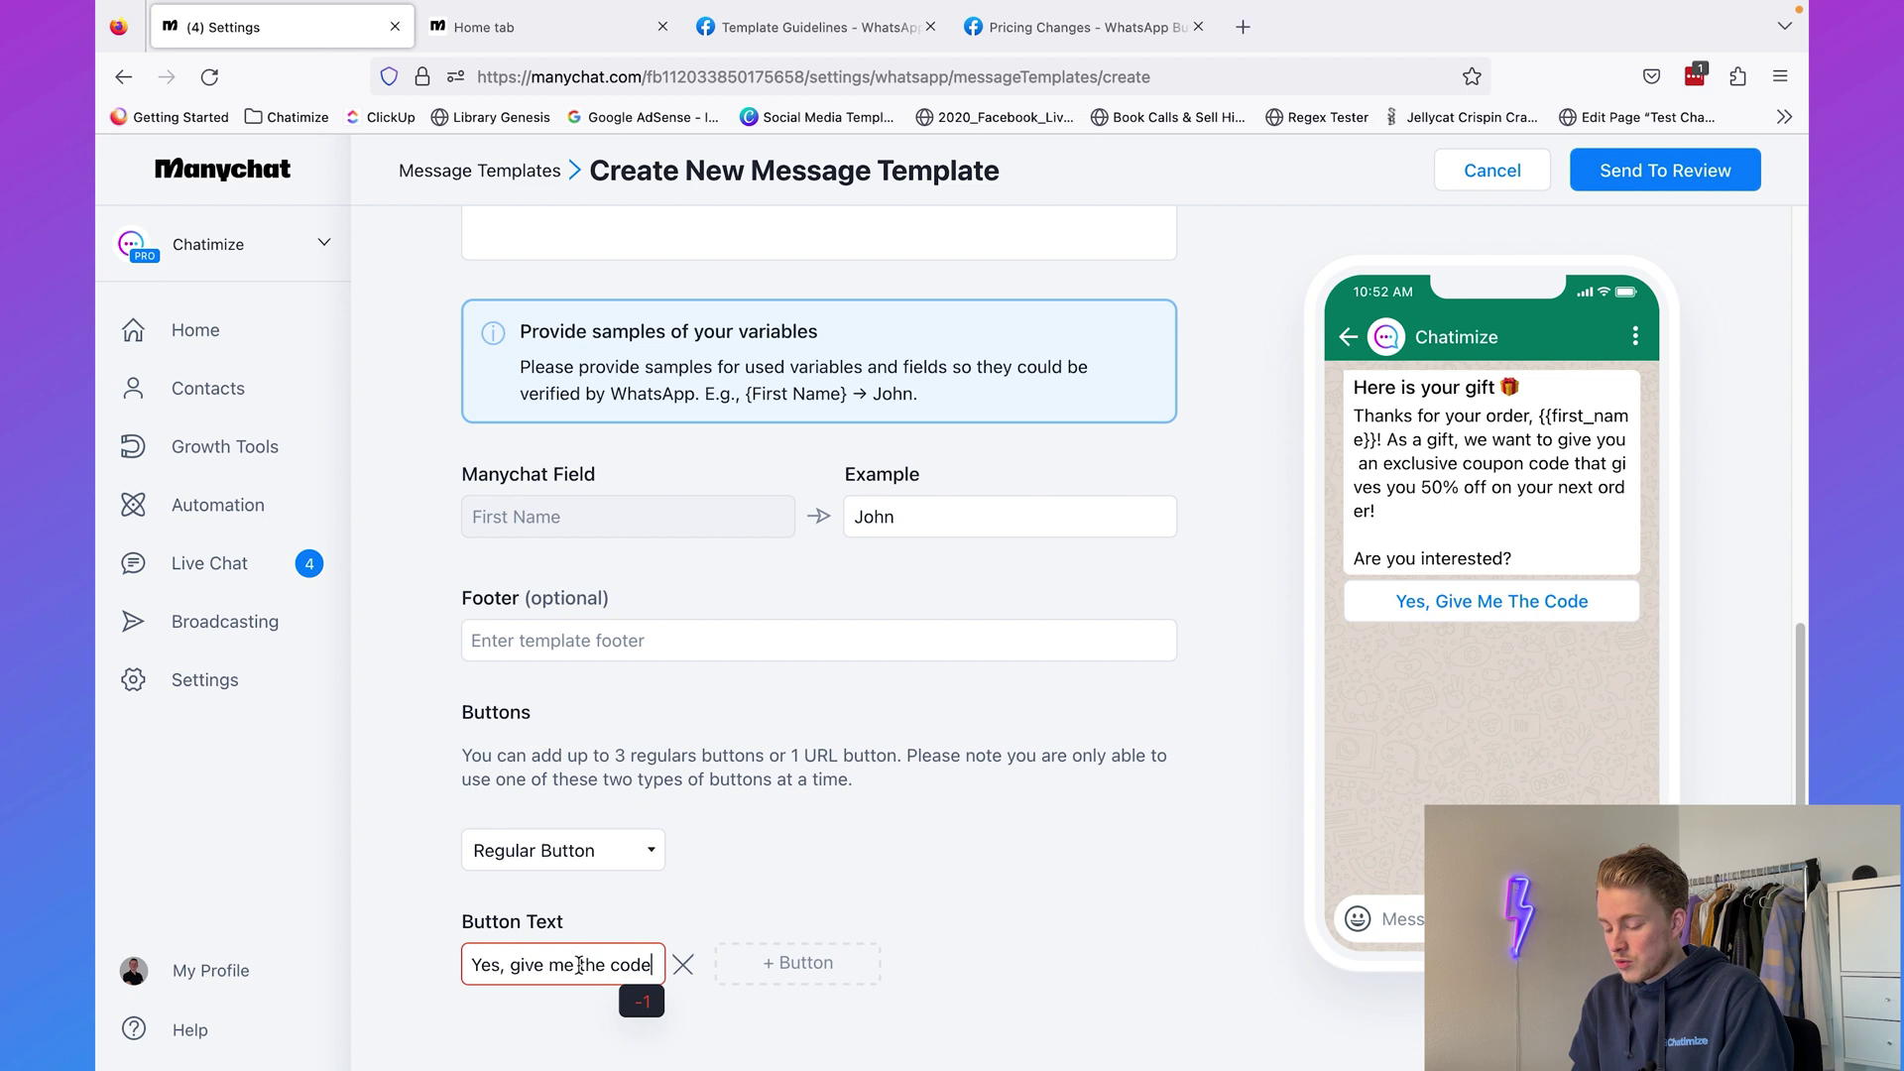
pyautogui.press('BackSpace')
pyautogui.press('BackSpace')
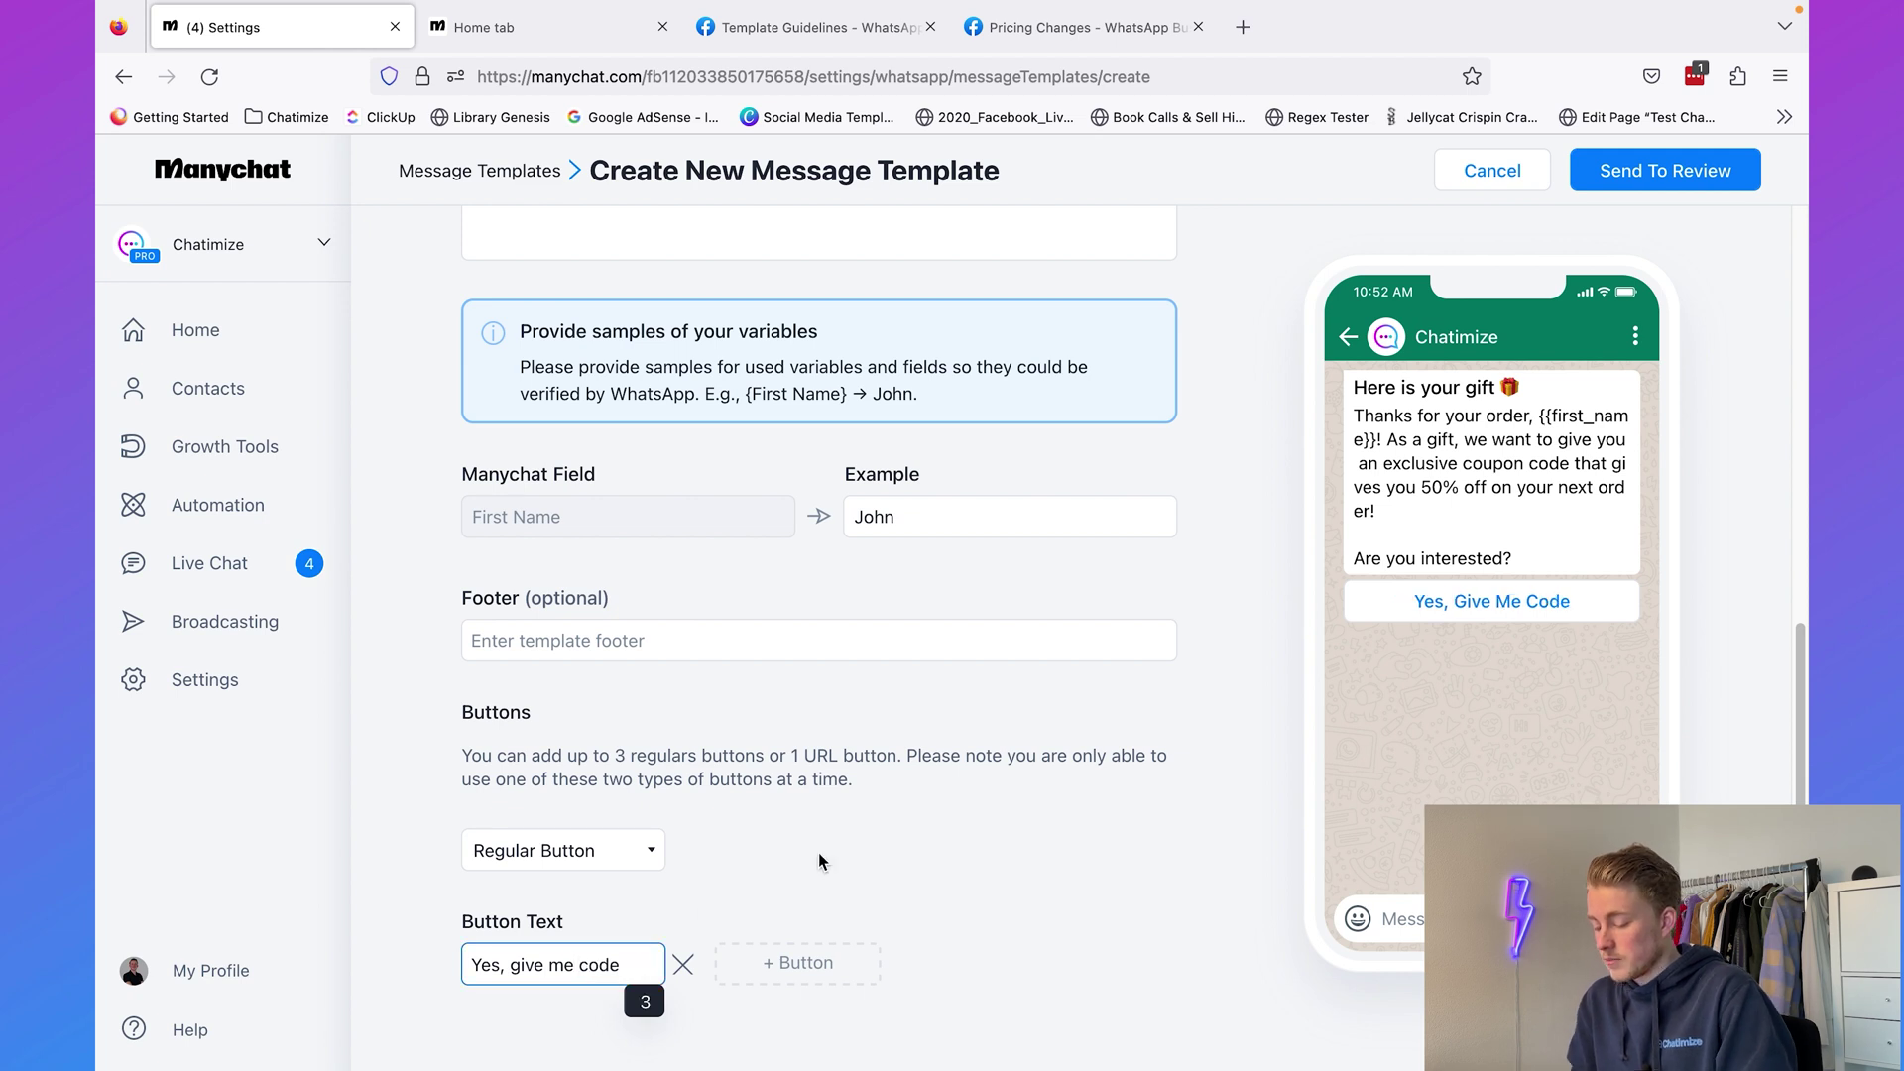
# - Add a second quick-reply button labelled 'No, not interested'
pyautogui.click(778, 954)
pyautogui.click(779, 960)
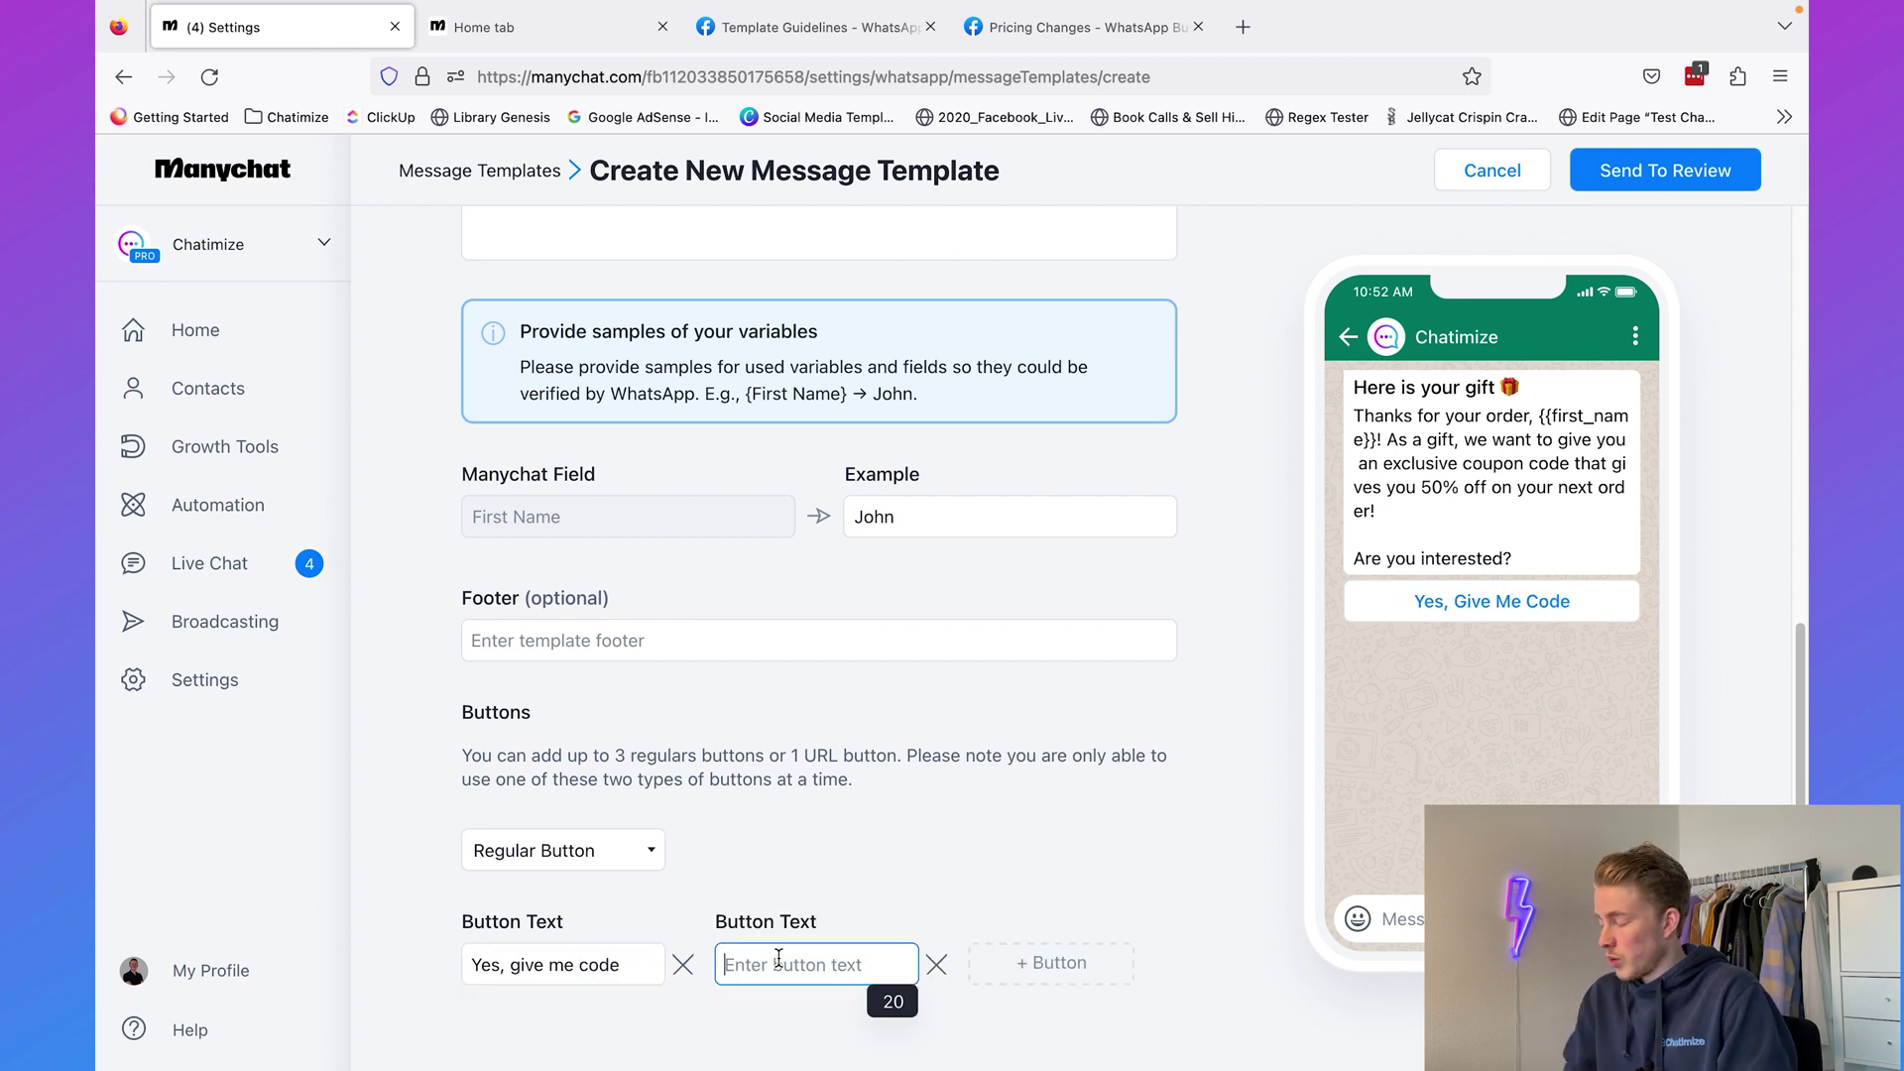
pyautogui.write('No, not intereste')
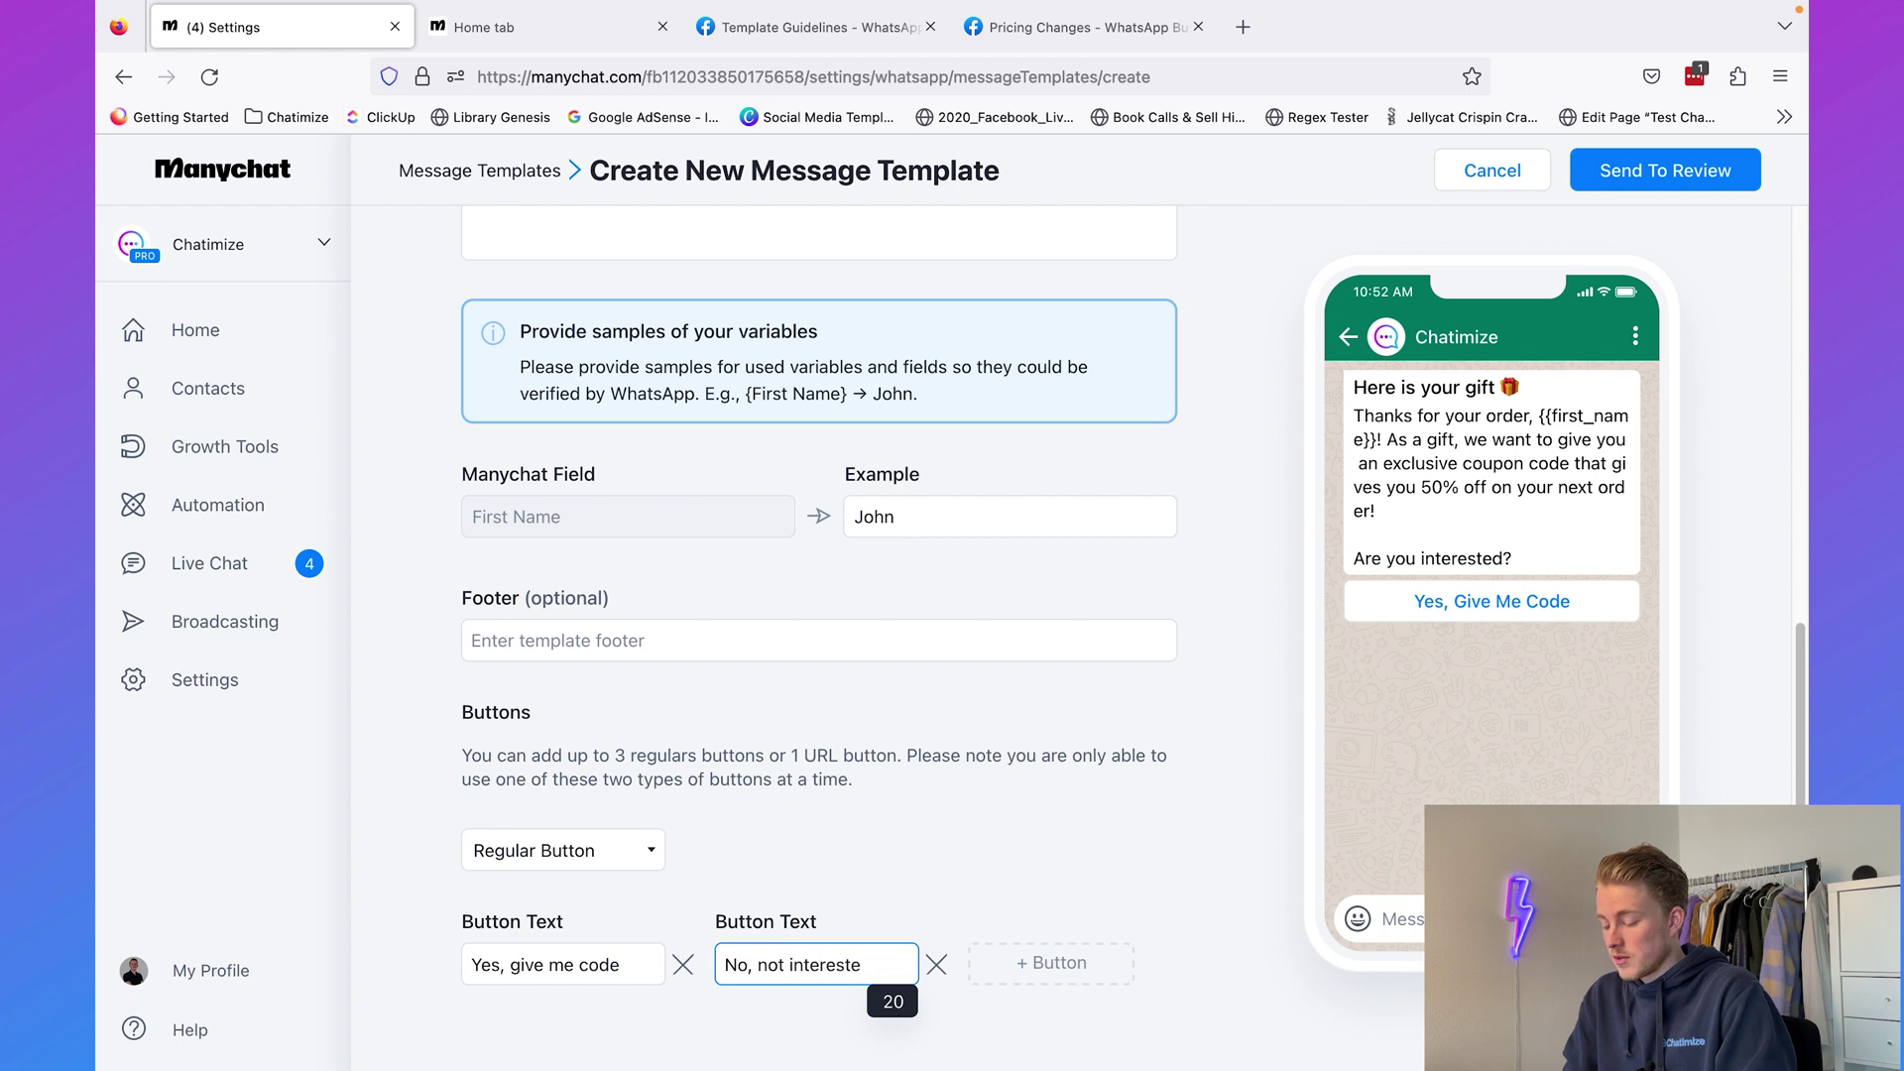
pyautogui.write('d')
pyautogui.click(1016, 719)
pyautogui.scroll(10, 1017, 719)
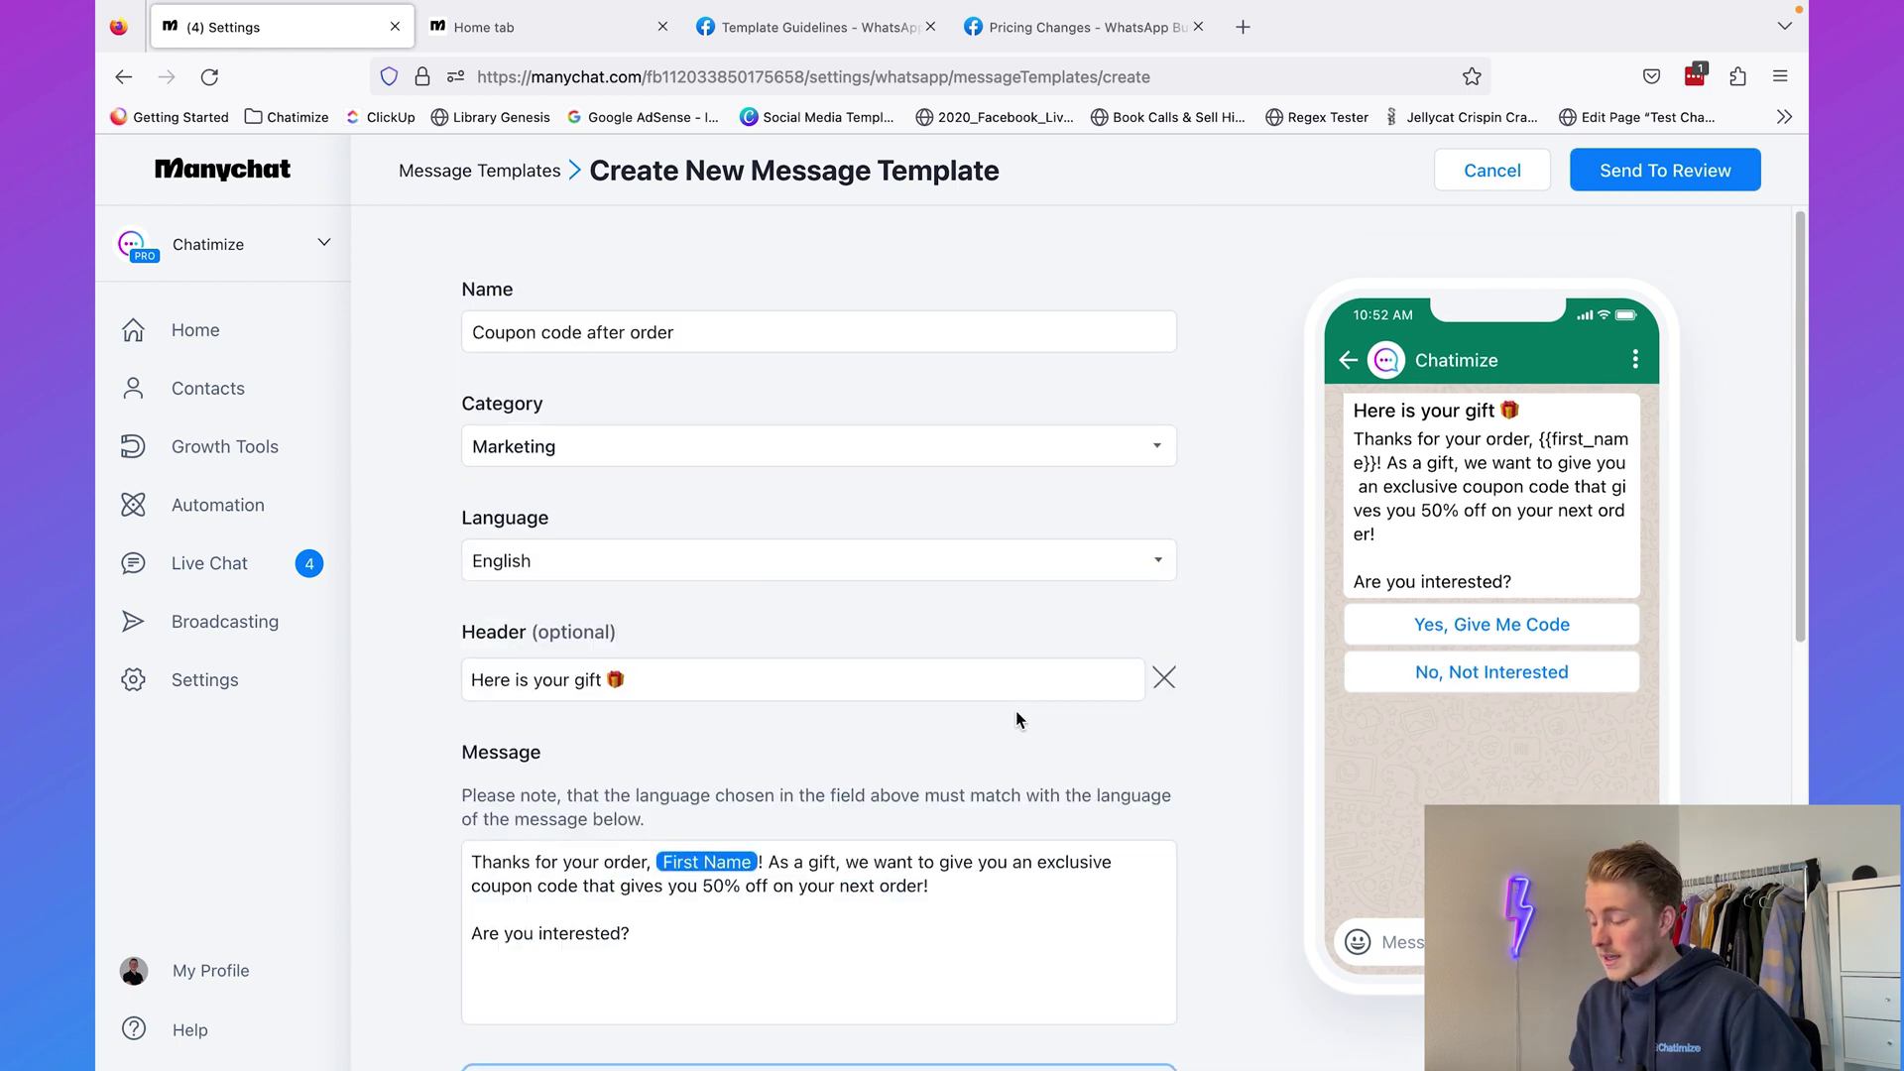
pyautogui.moveTo(1348, 390); pyautogui.dragTo(1566, 560)
pyautogui.click(1566, 560)
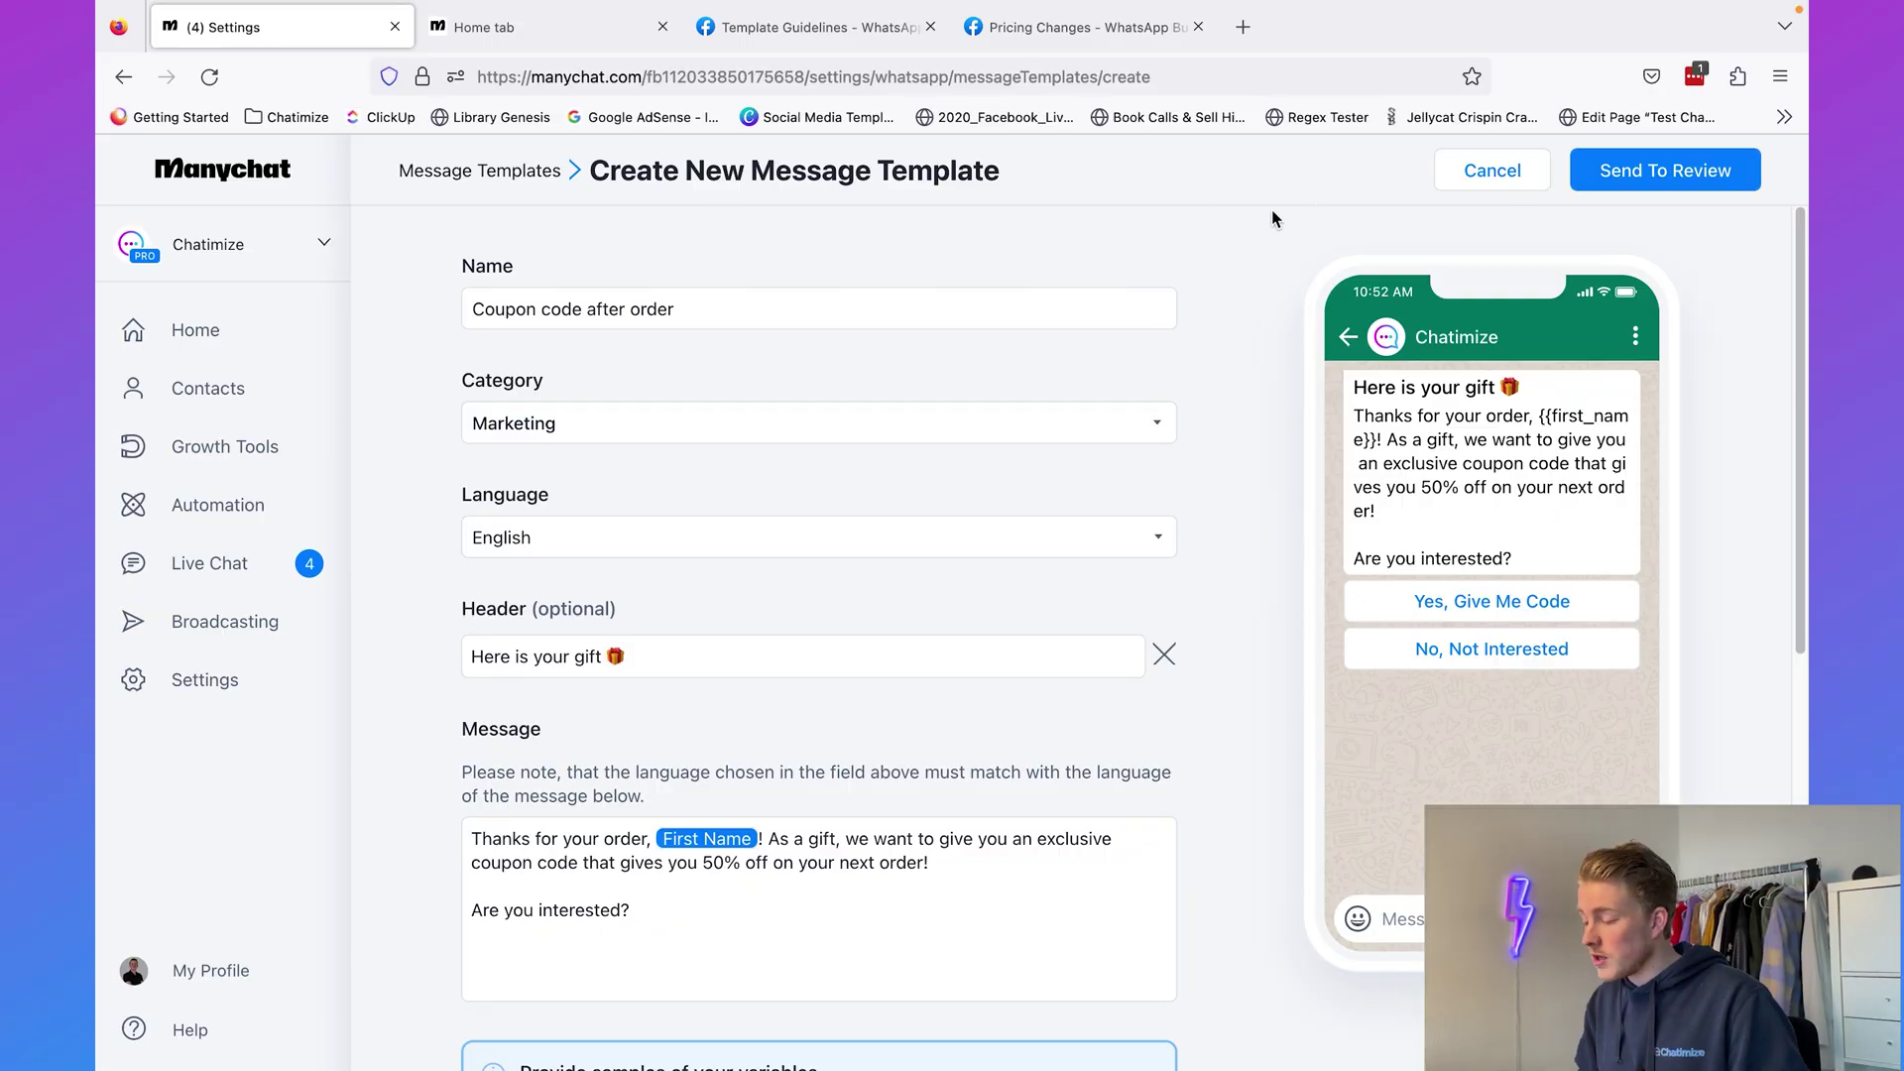
# - Try submitting, then delete the gift emoji from the header after the emoji error
pyautogui.click(1610, 175)
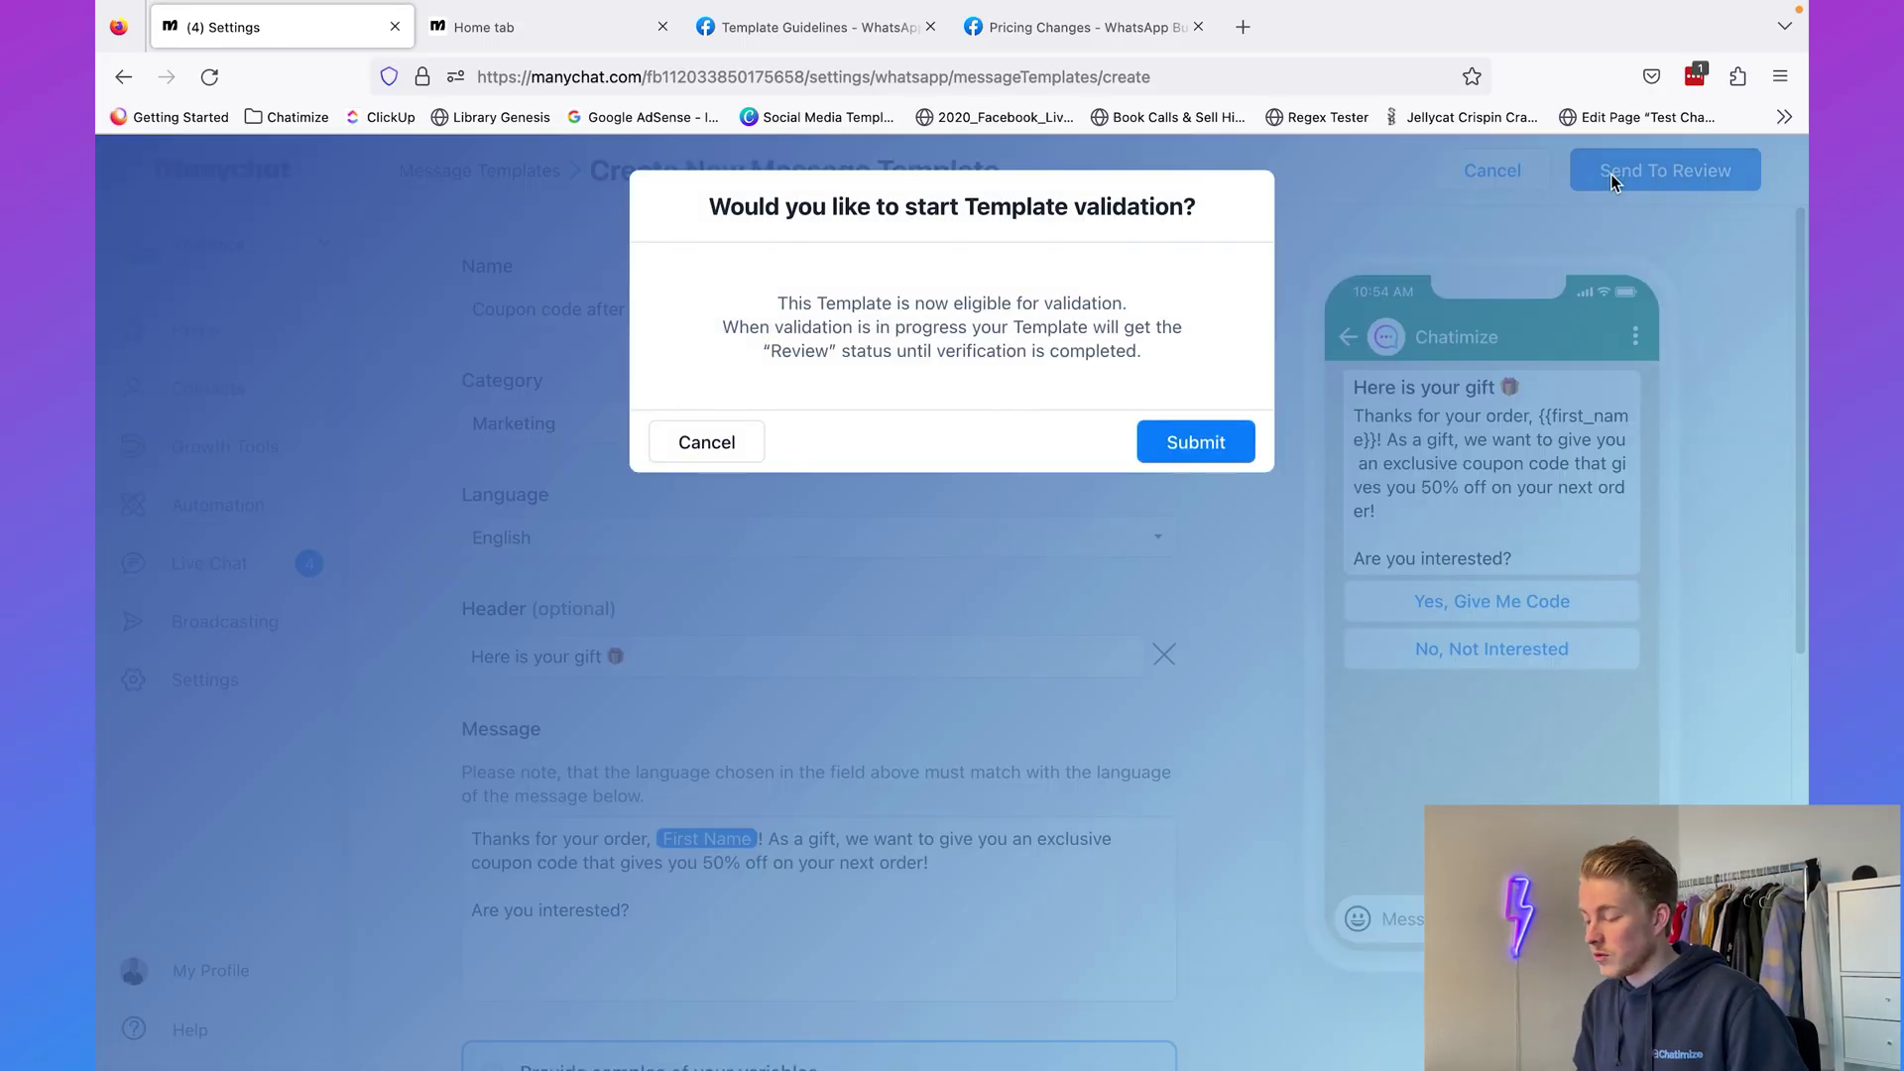
pyautogui.click(1193, 444)
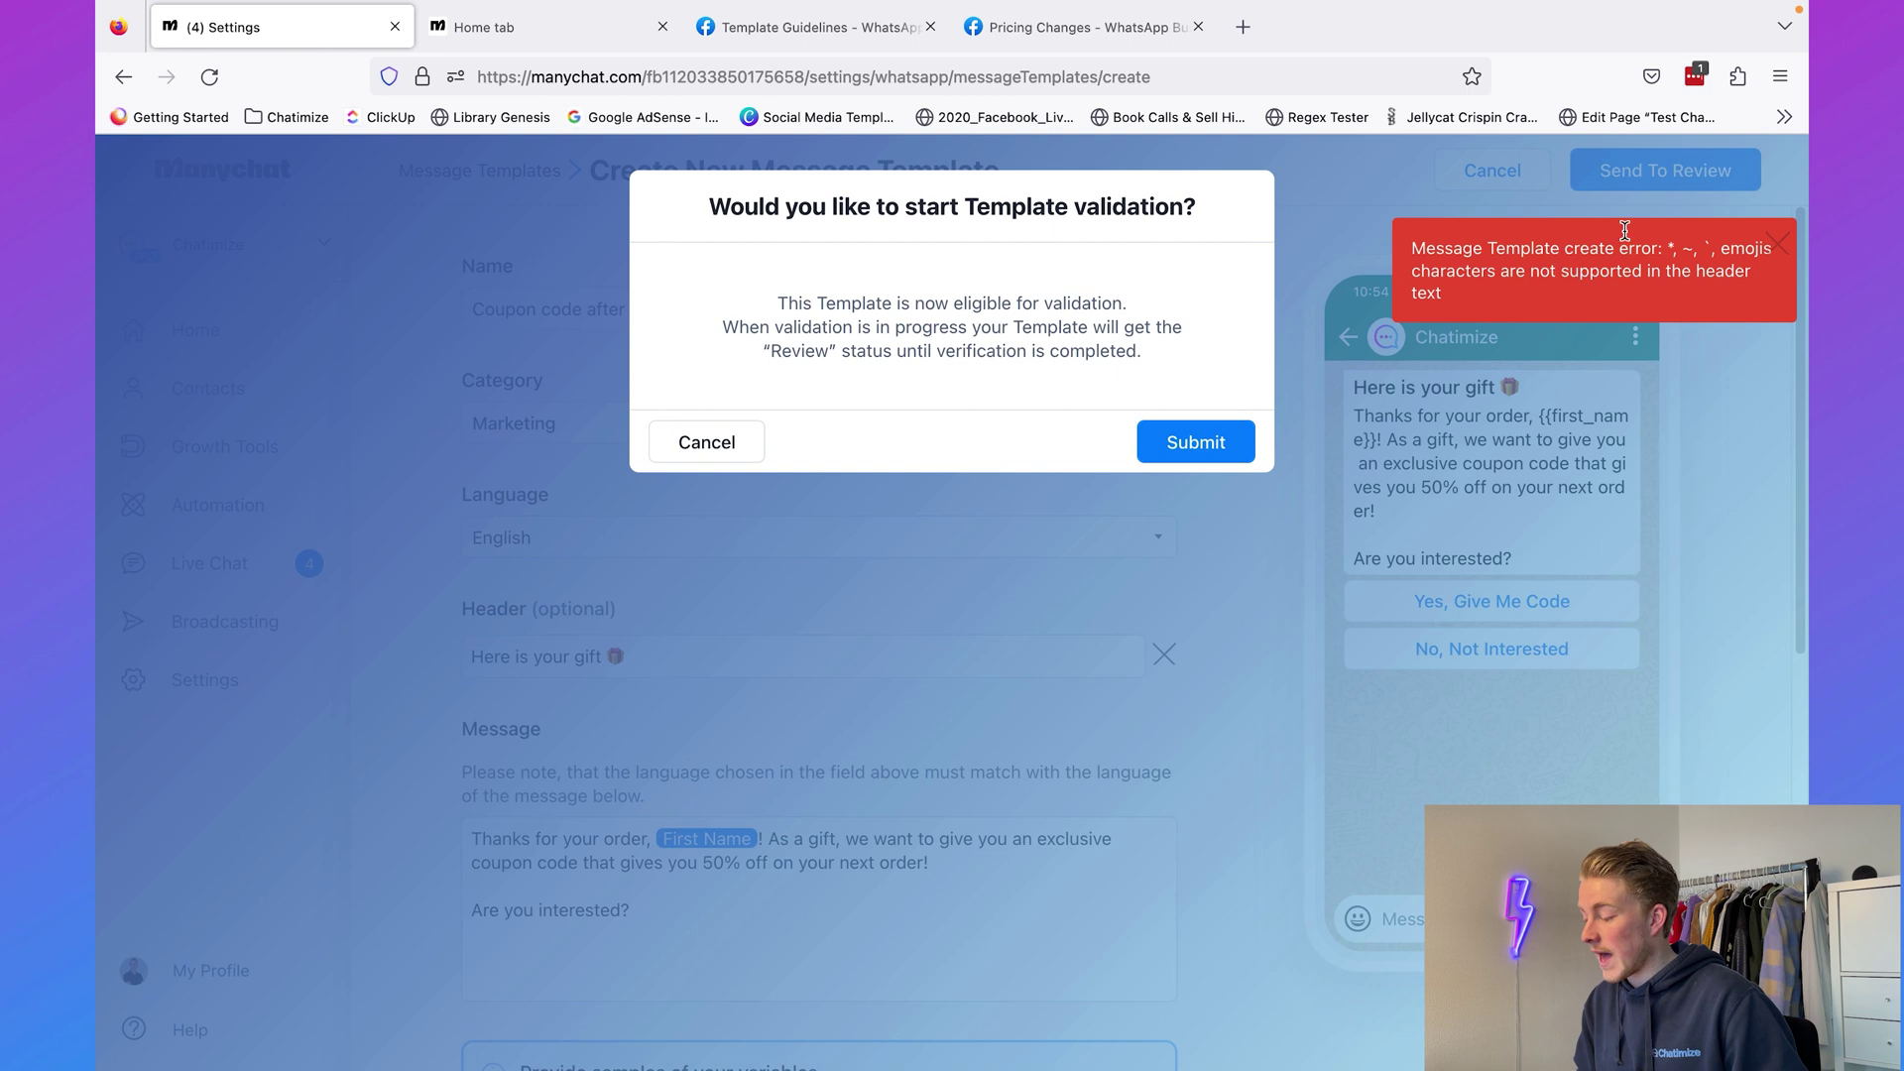
pyautogui.click(735, 438)
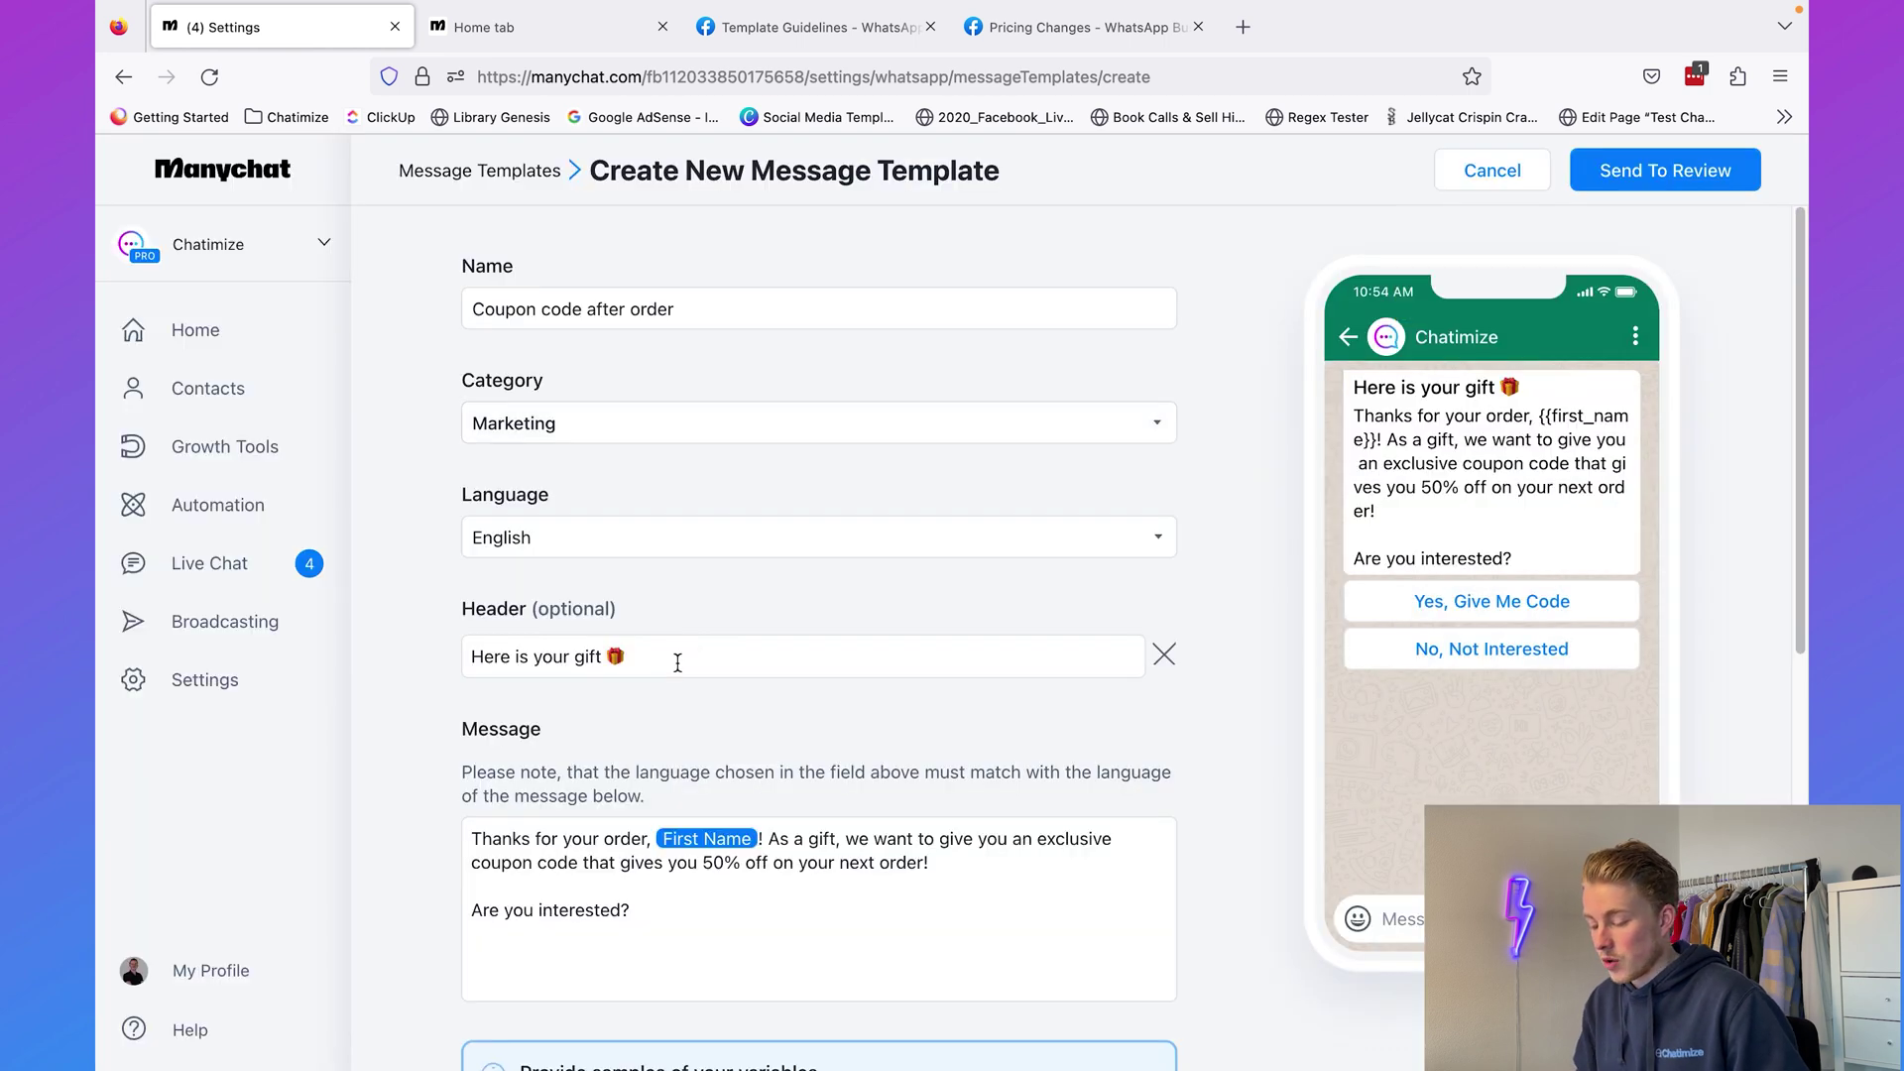
pyautogui.click(678, 661)
pyautogui.press('BackSpace')
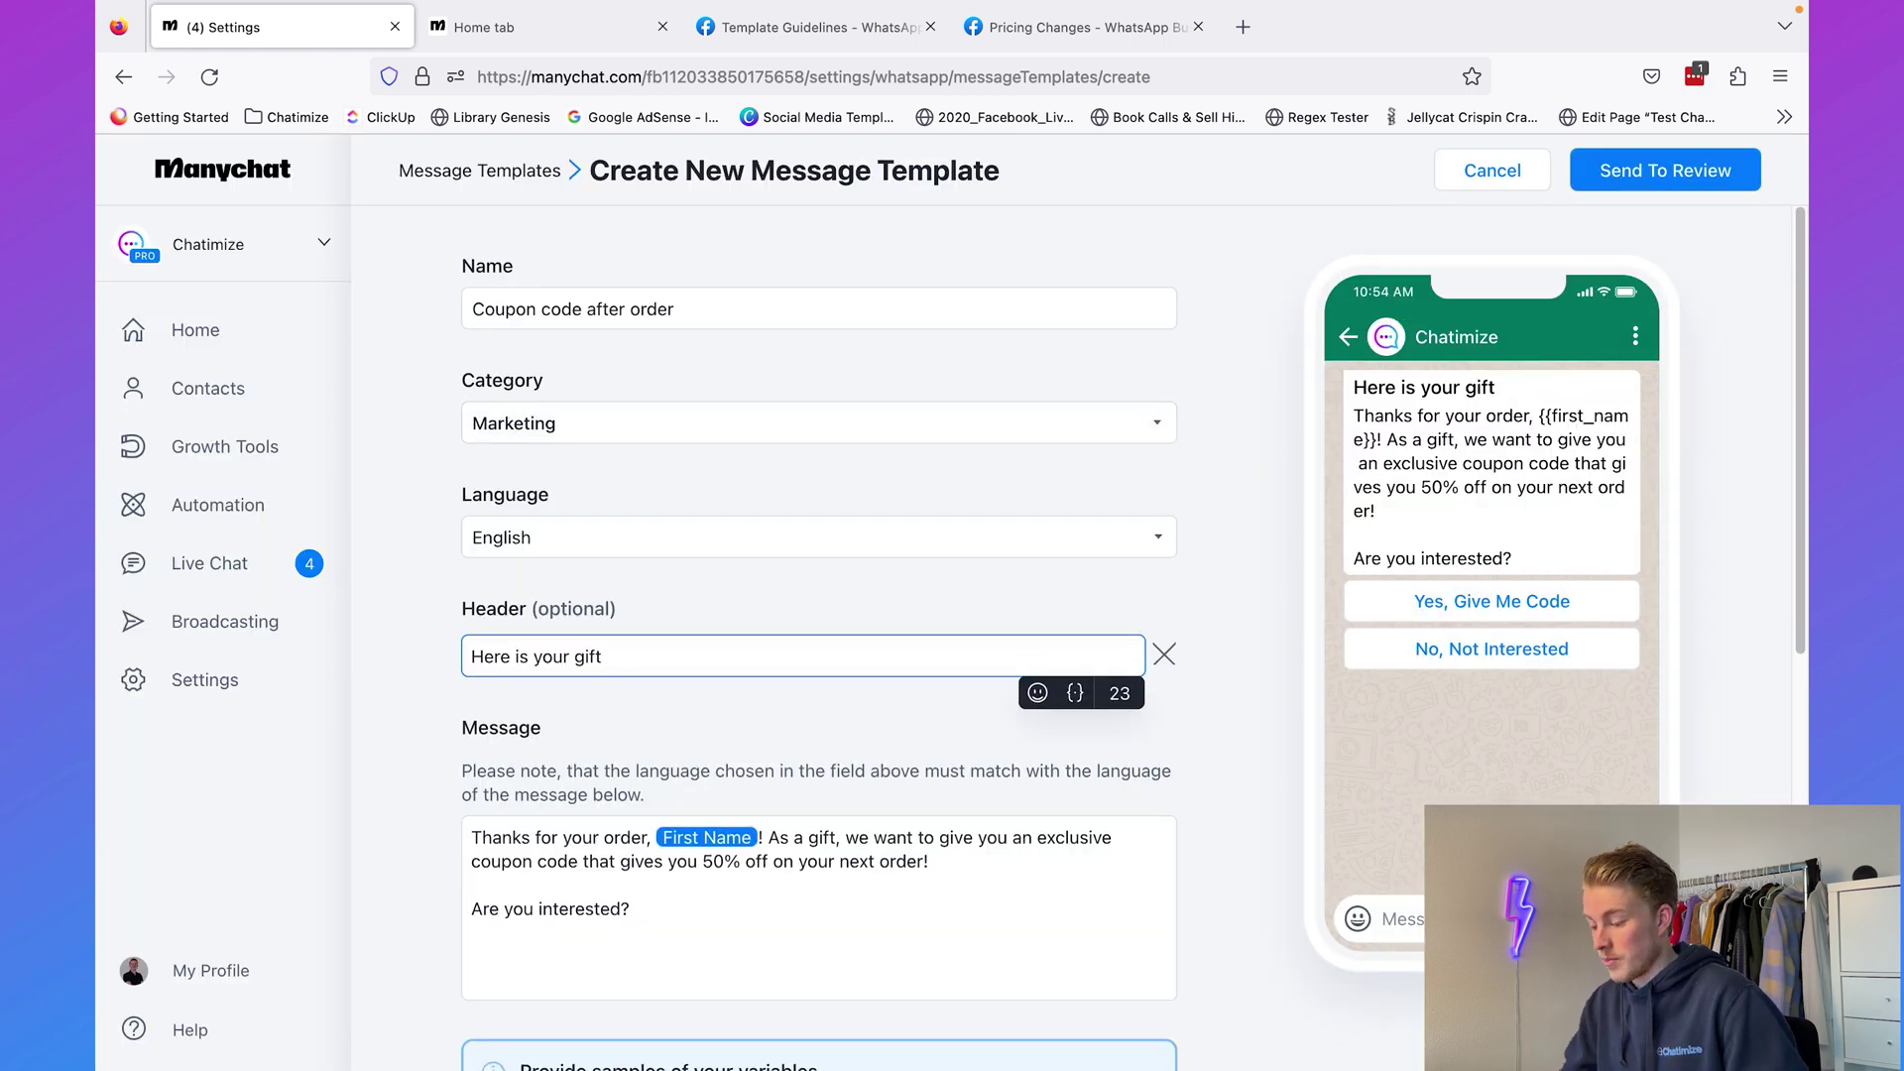
pyautogui.click(1265, 496)
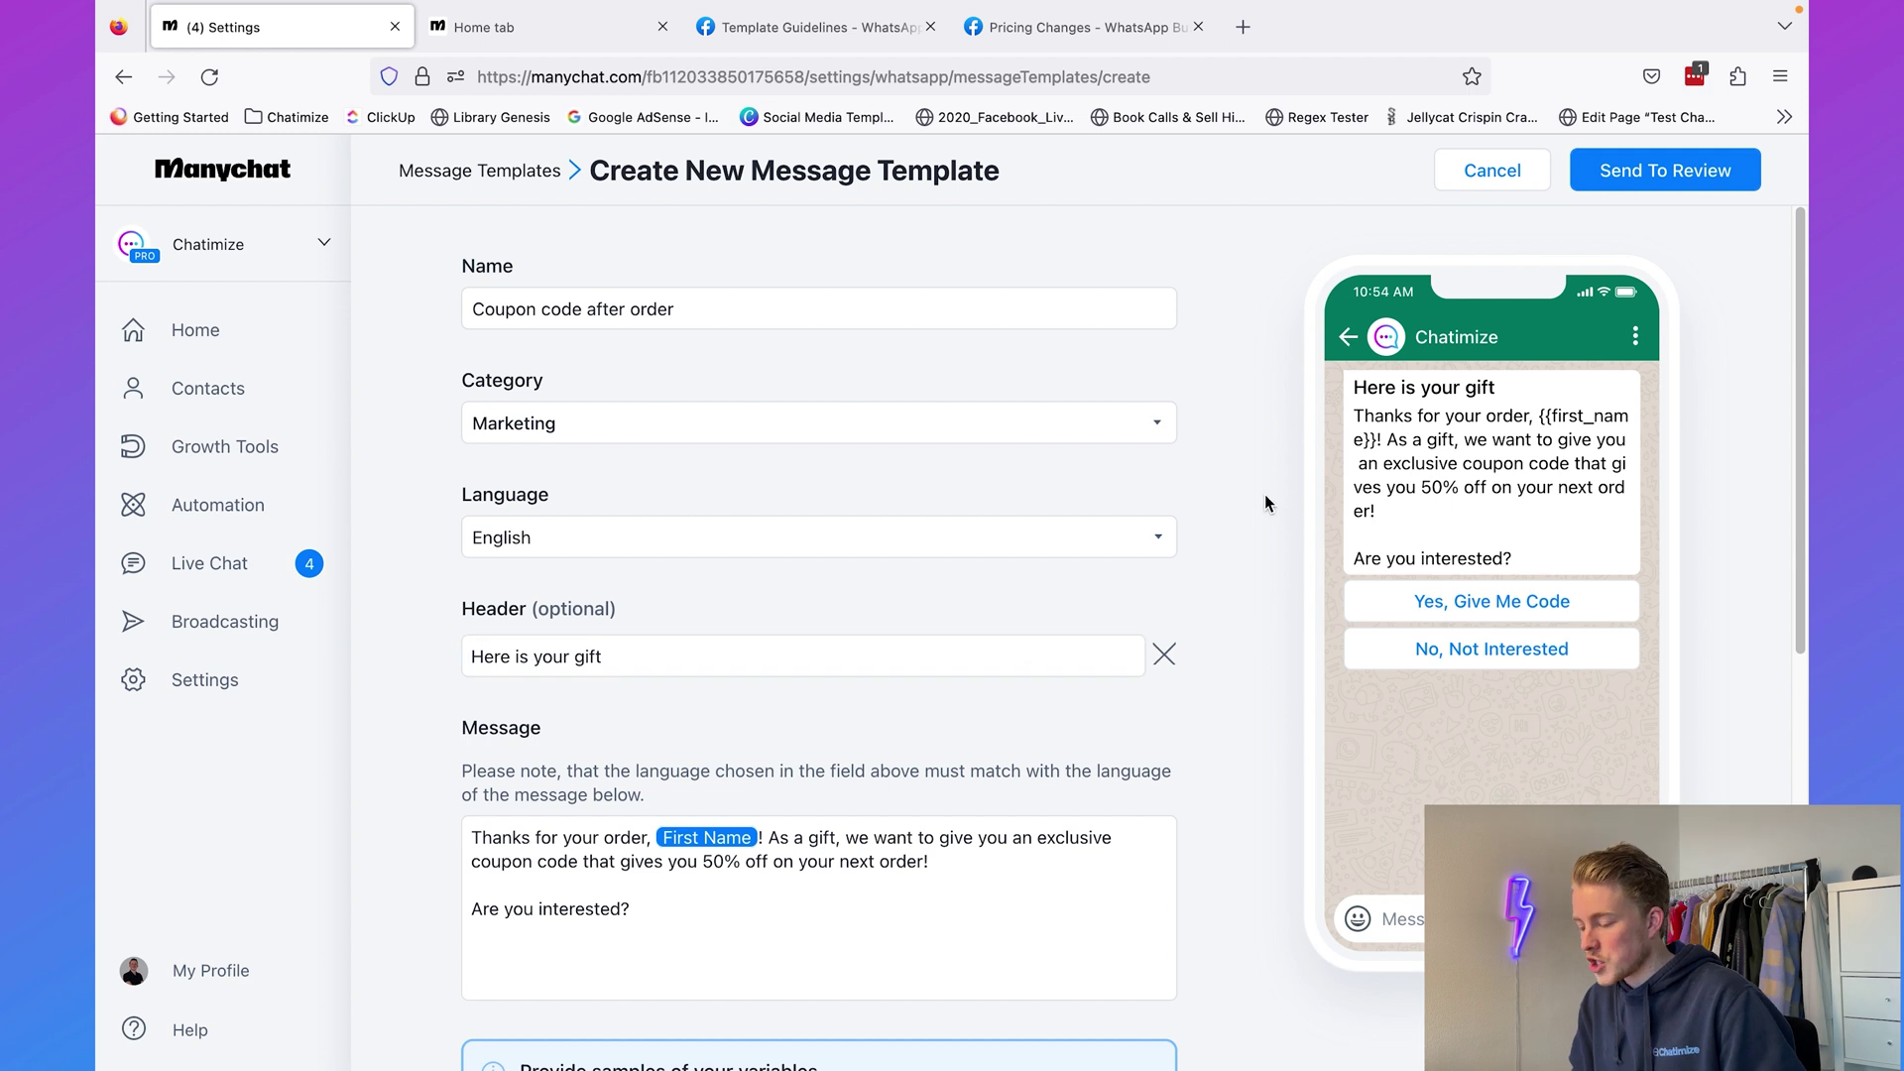
# - Send the corrected template to review and confirm the submission
pyautogui.click(1656, 173)
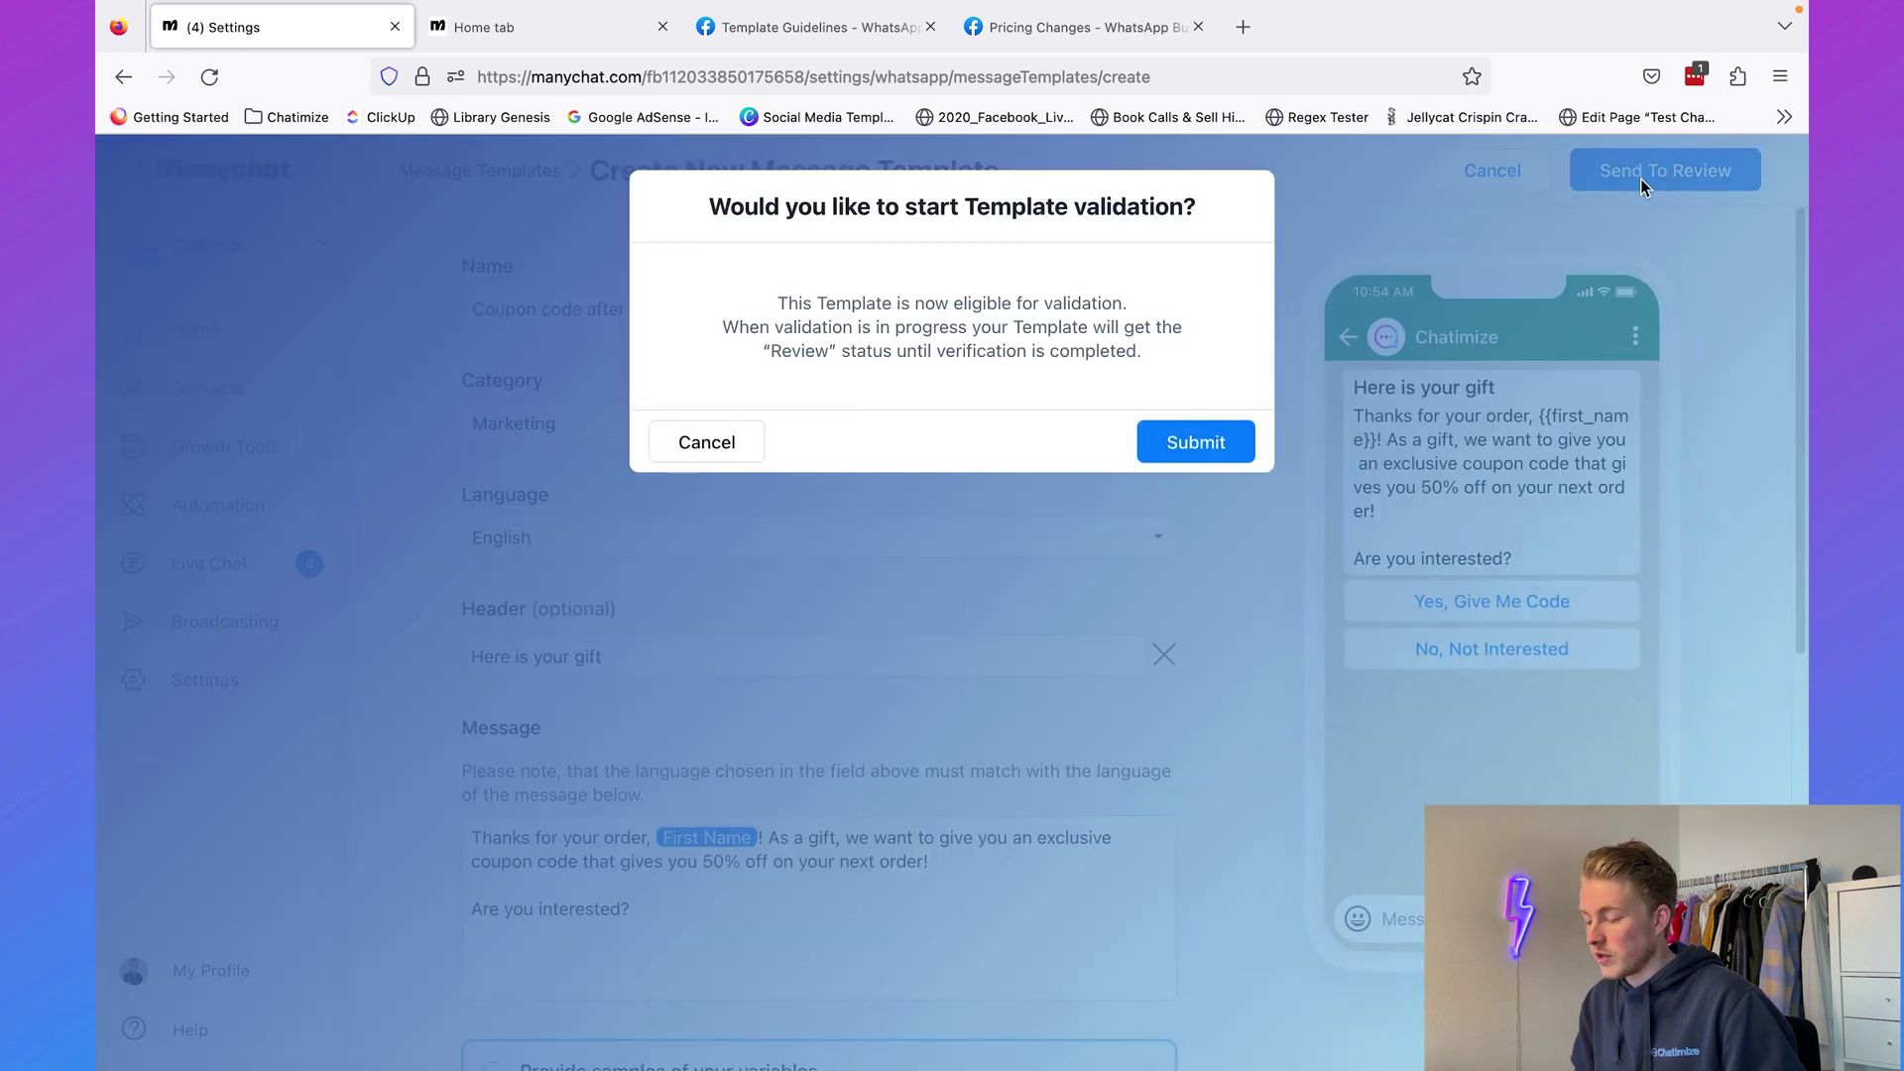
pyautogui.click(1178, 446)
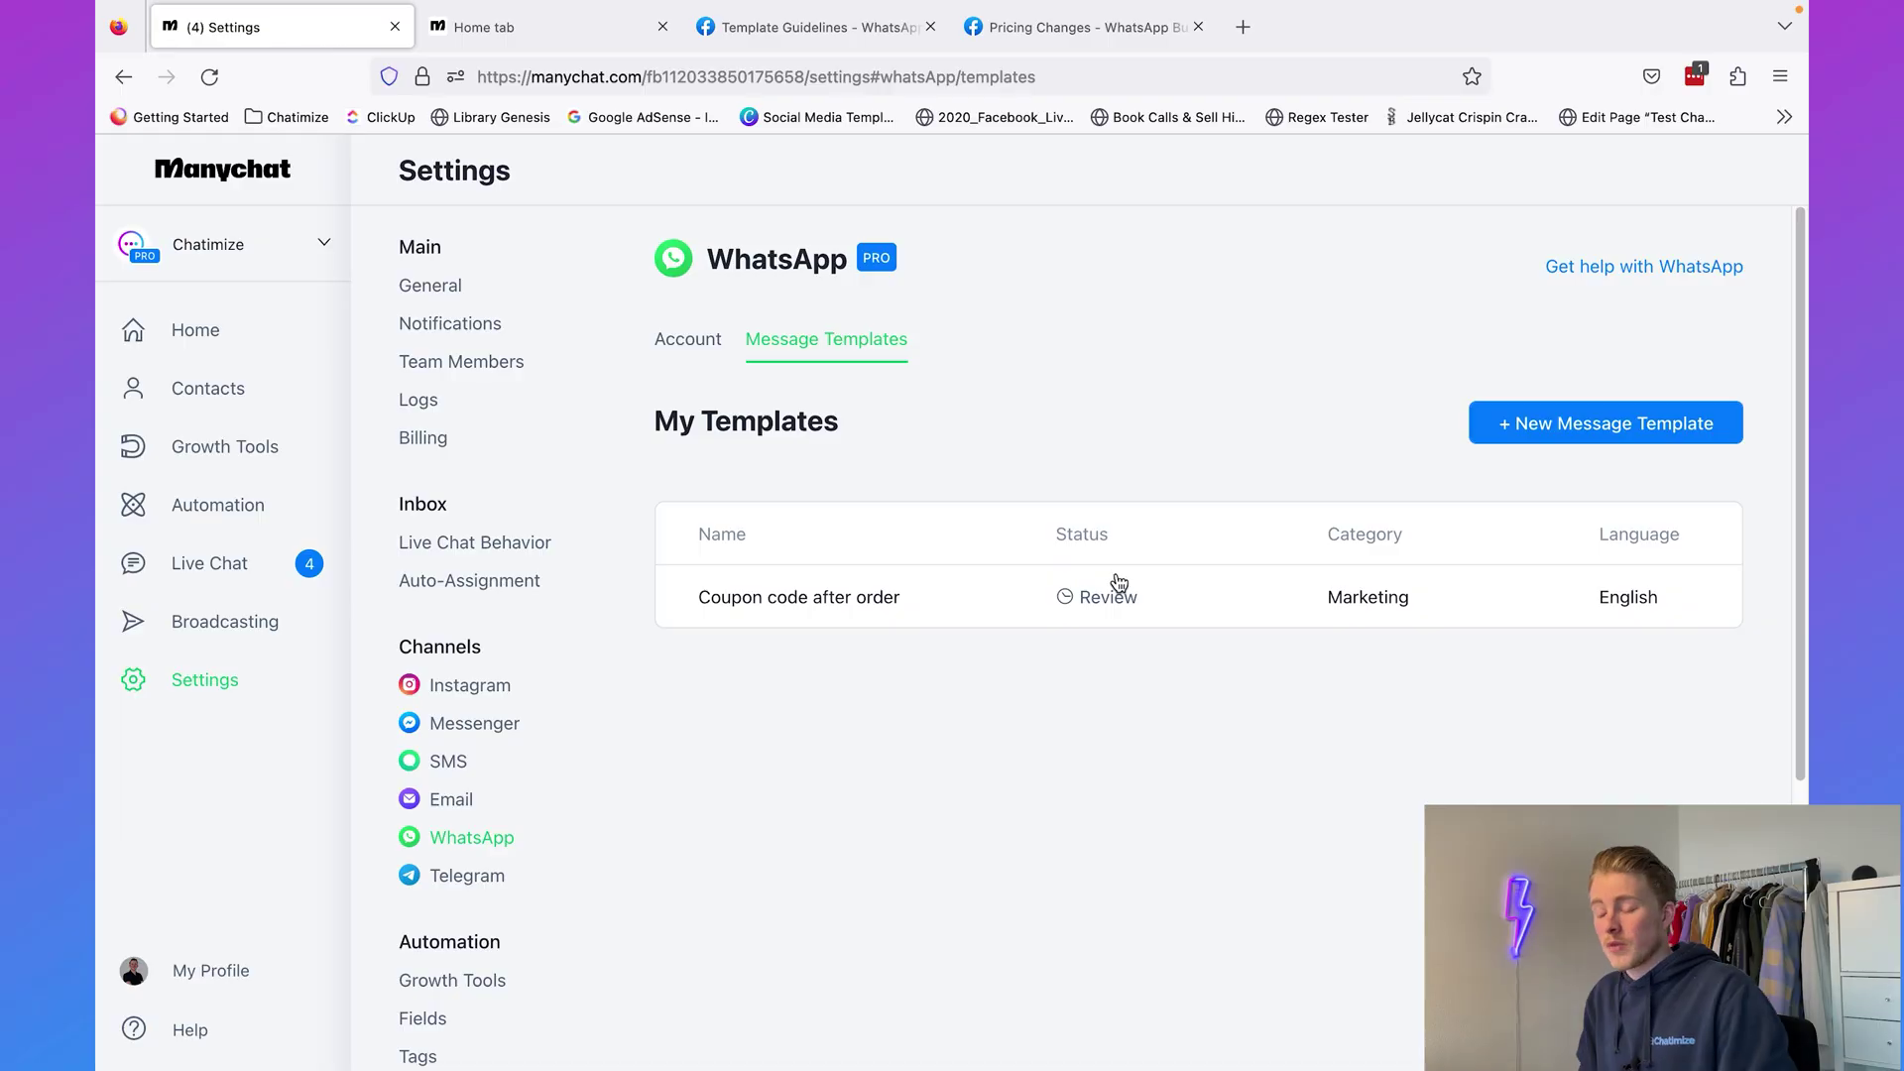
# - In the other account's tab, view its WhatsApp message templates, then its Automation flows list
pyautogui.click(550, 38)
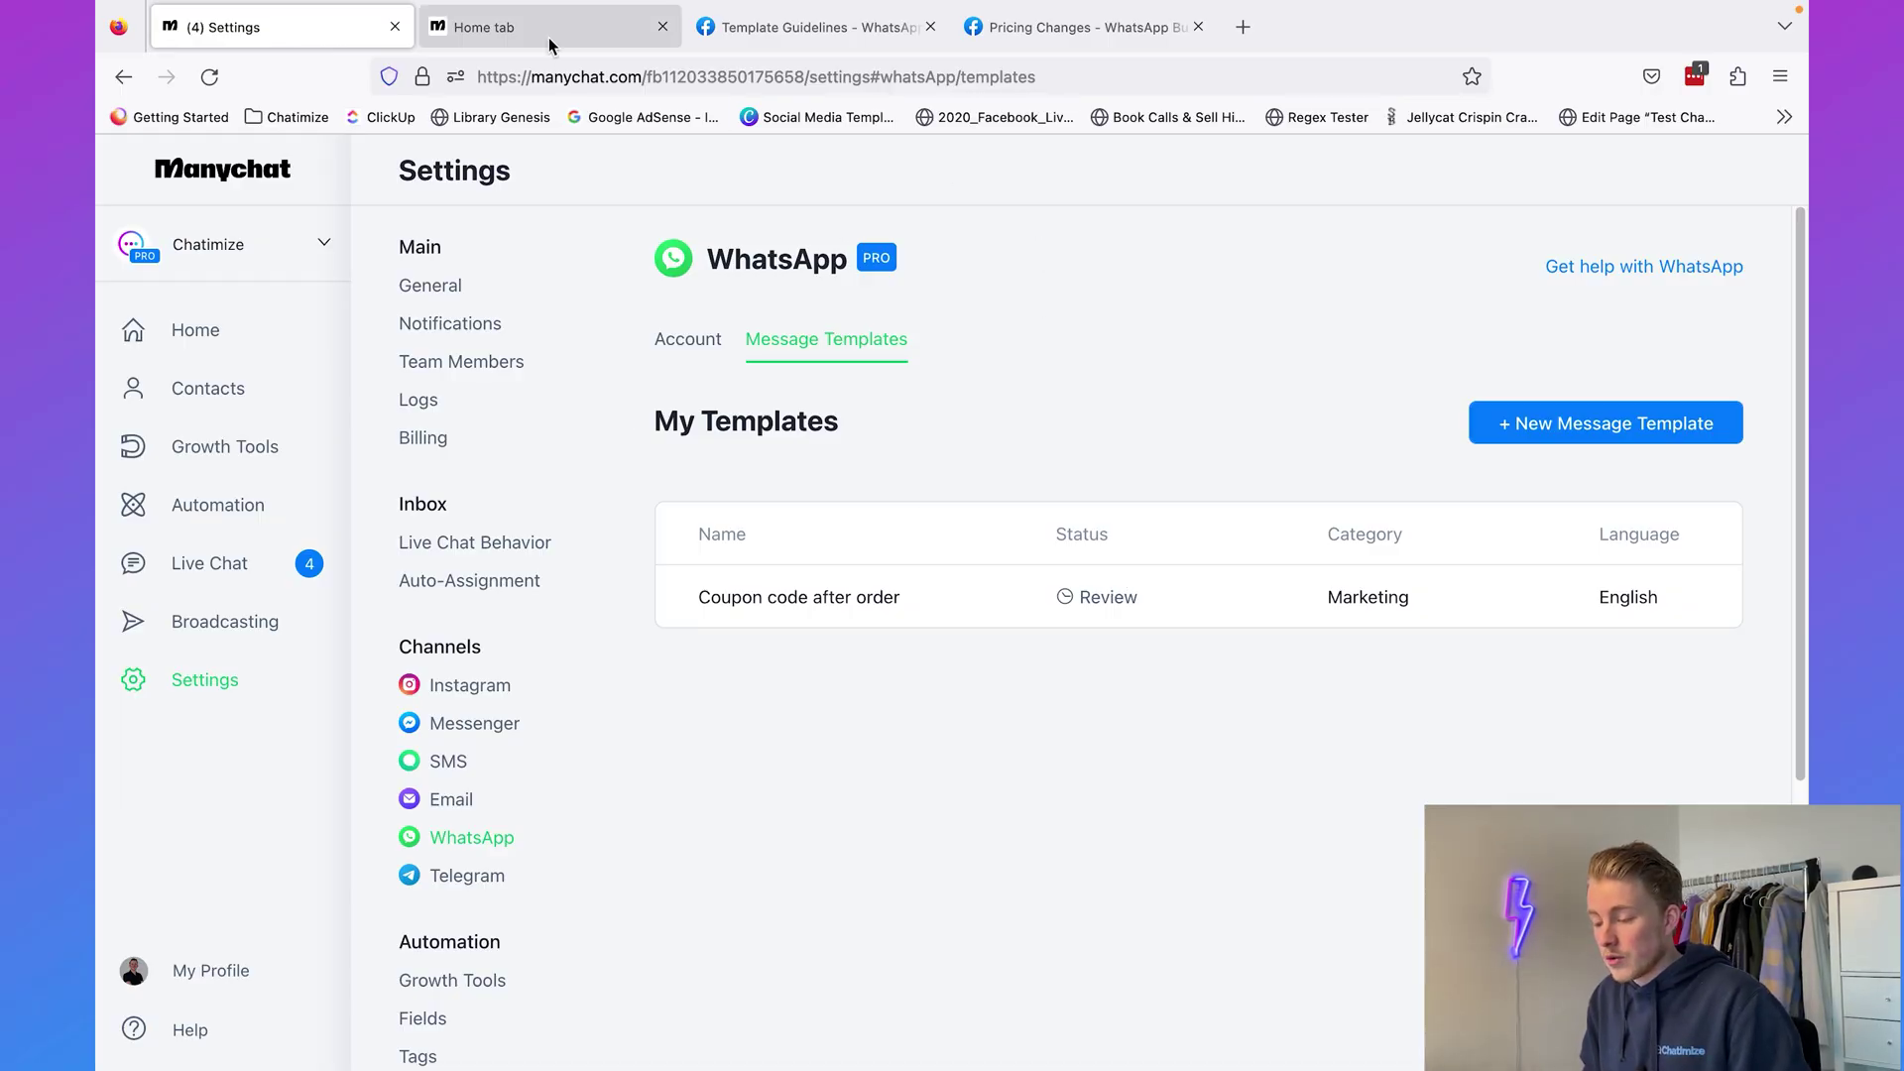
pyautogui.click(191, 744)
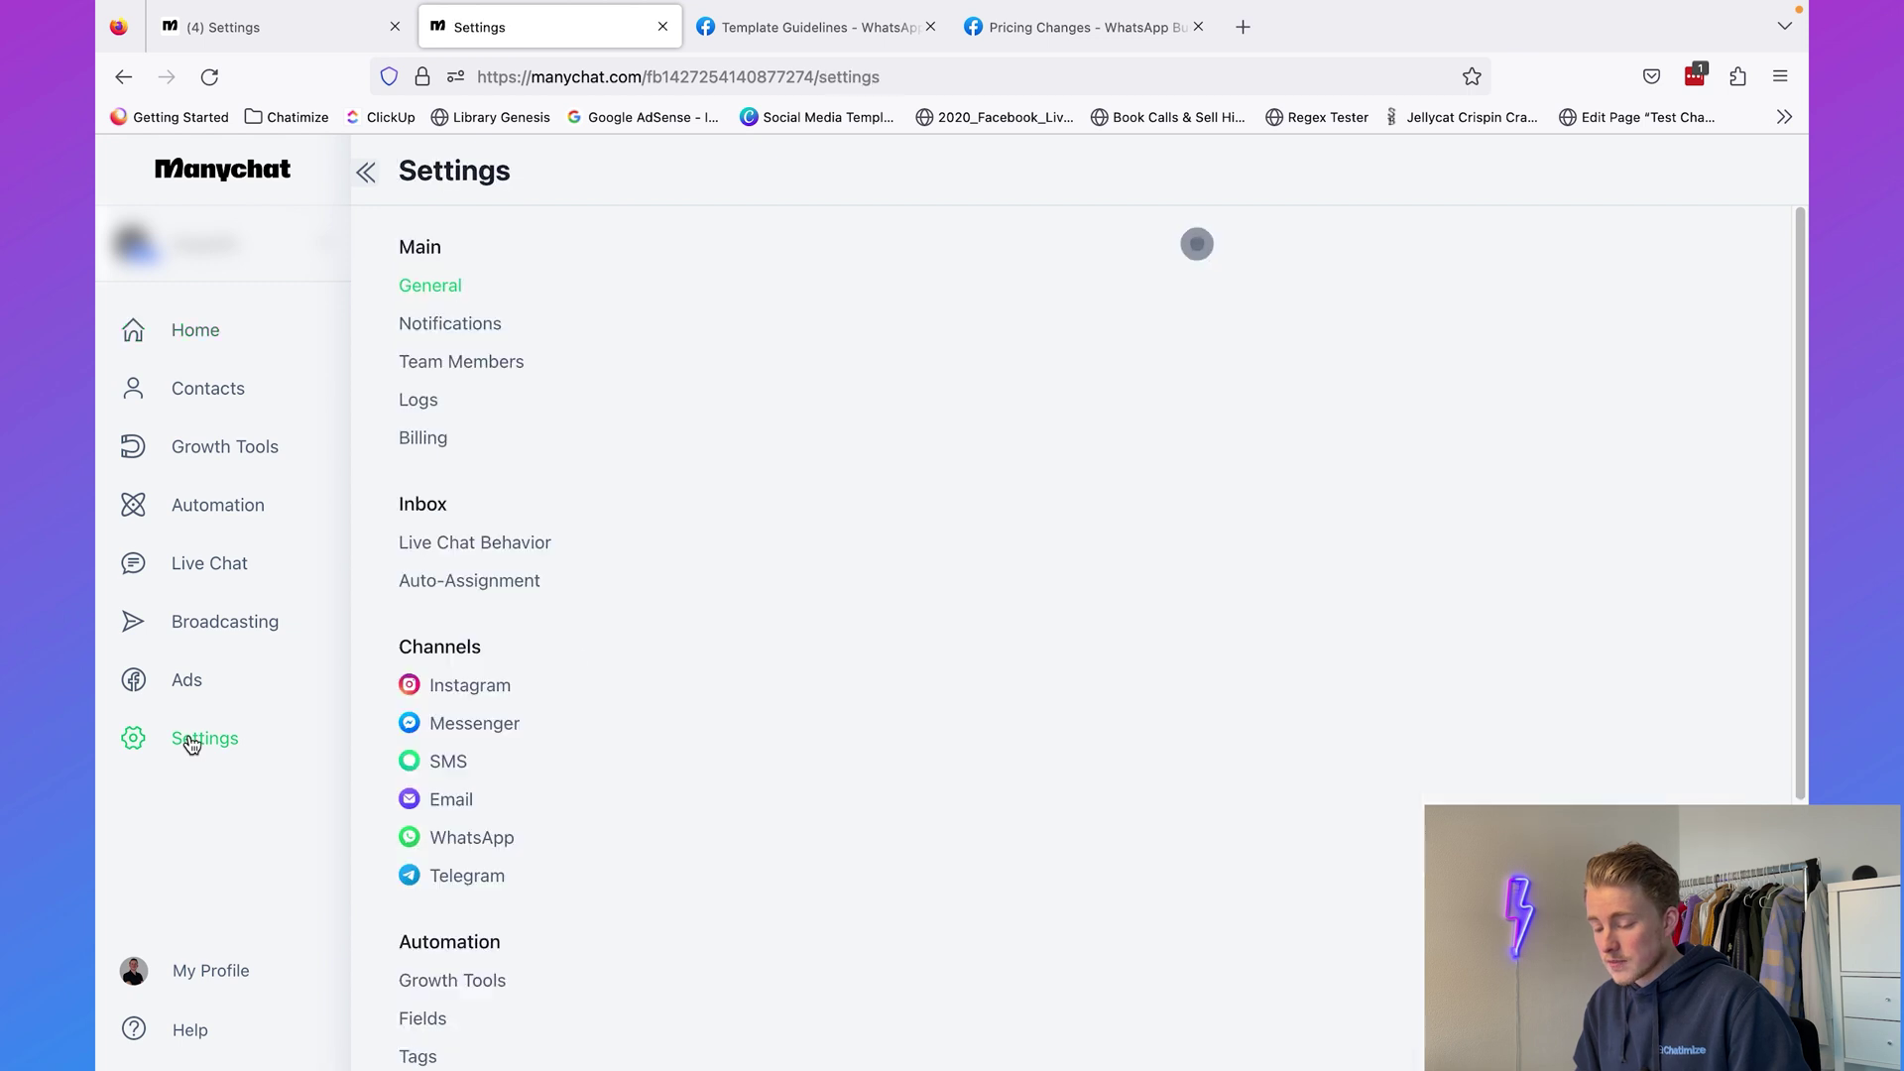
pyautogui.click(458, 839)
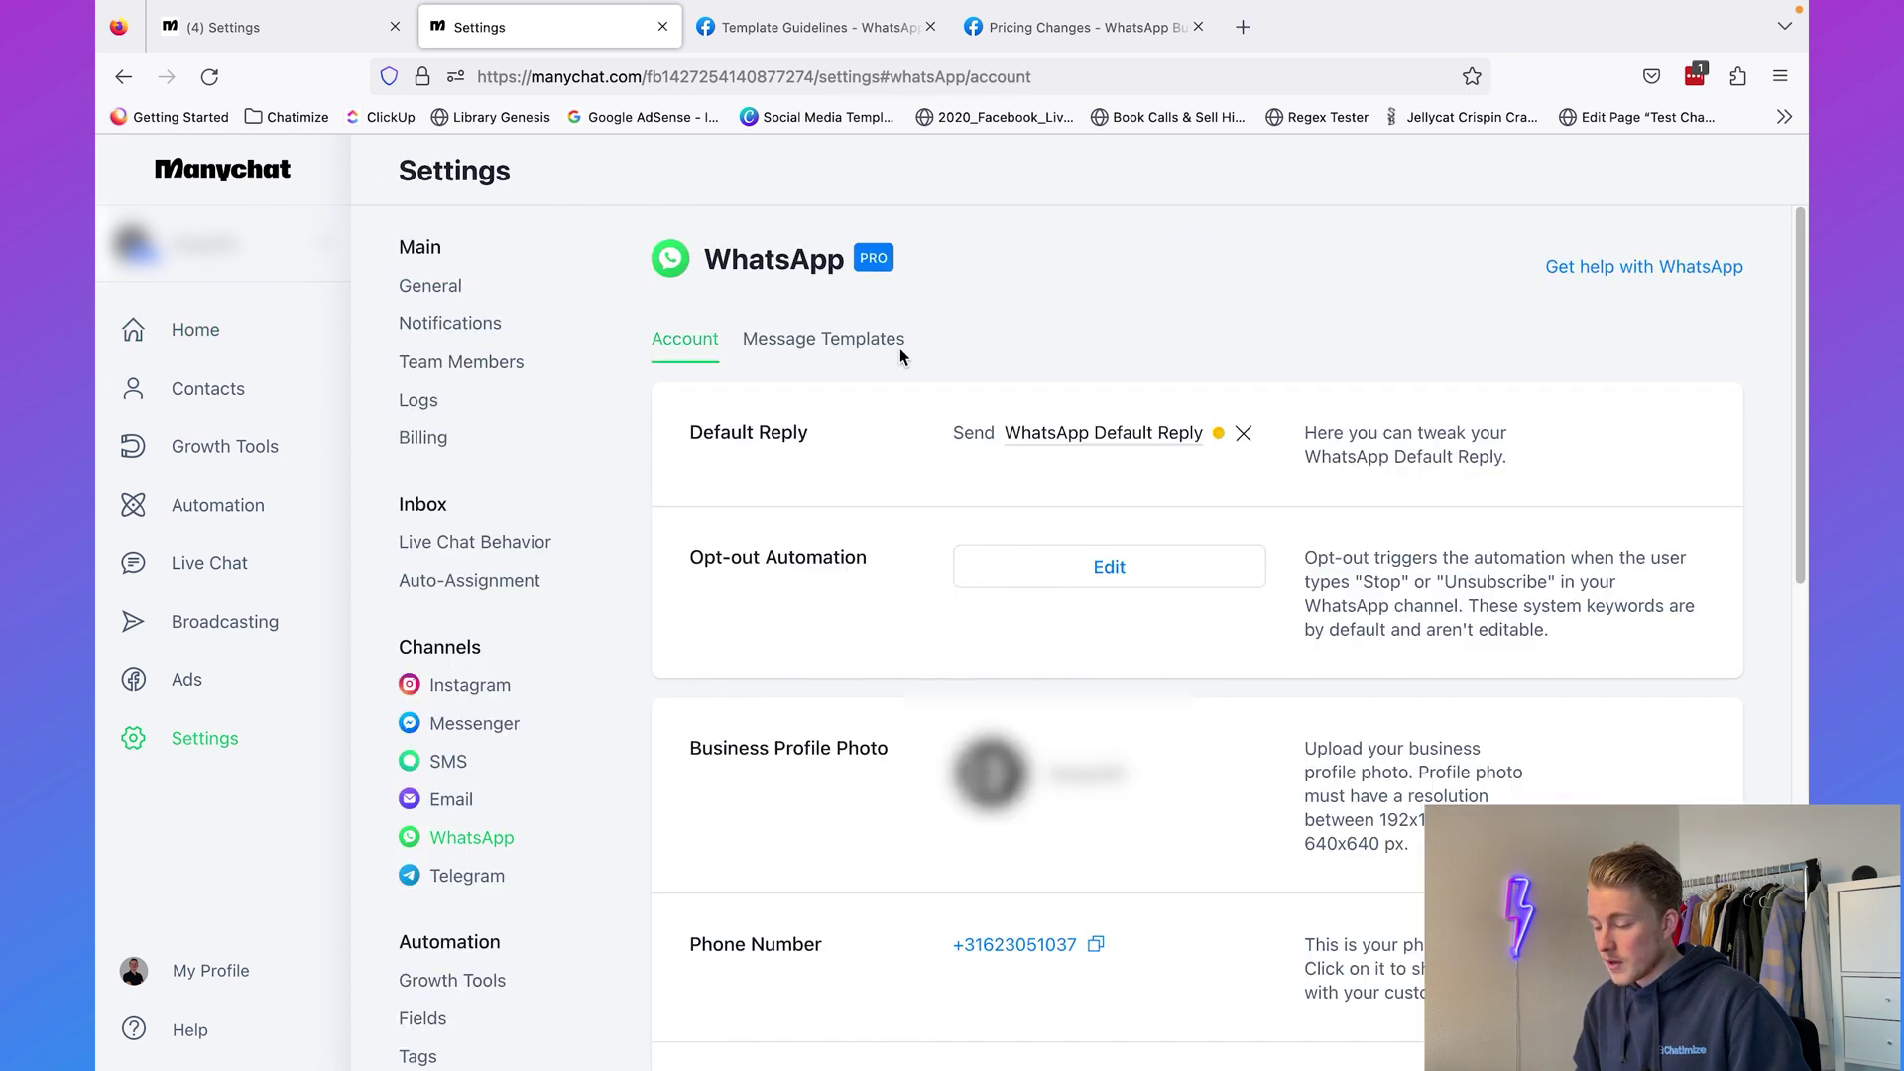
pyautogui.click(828, 342)
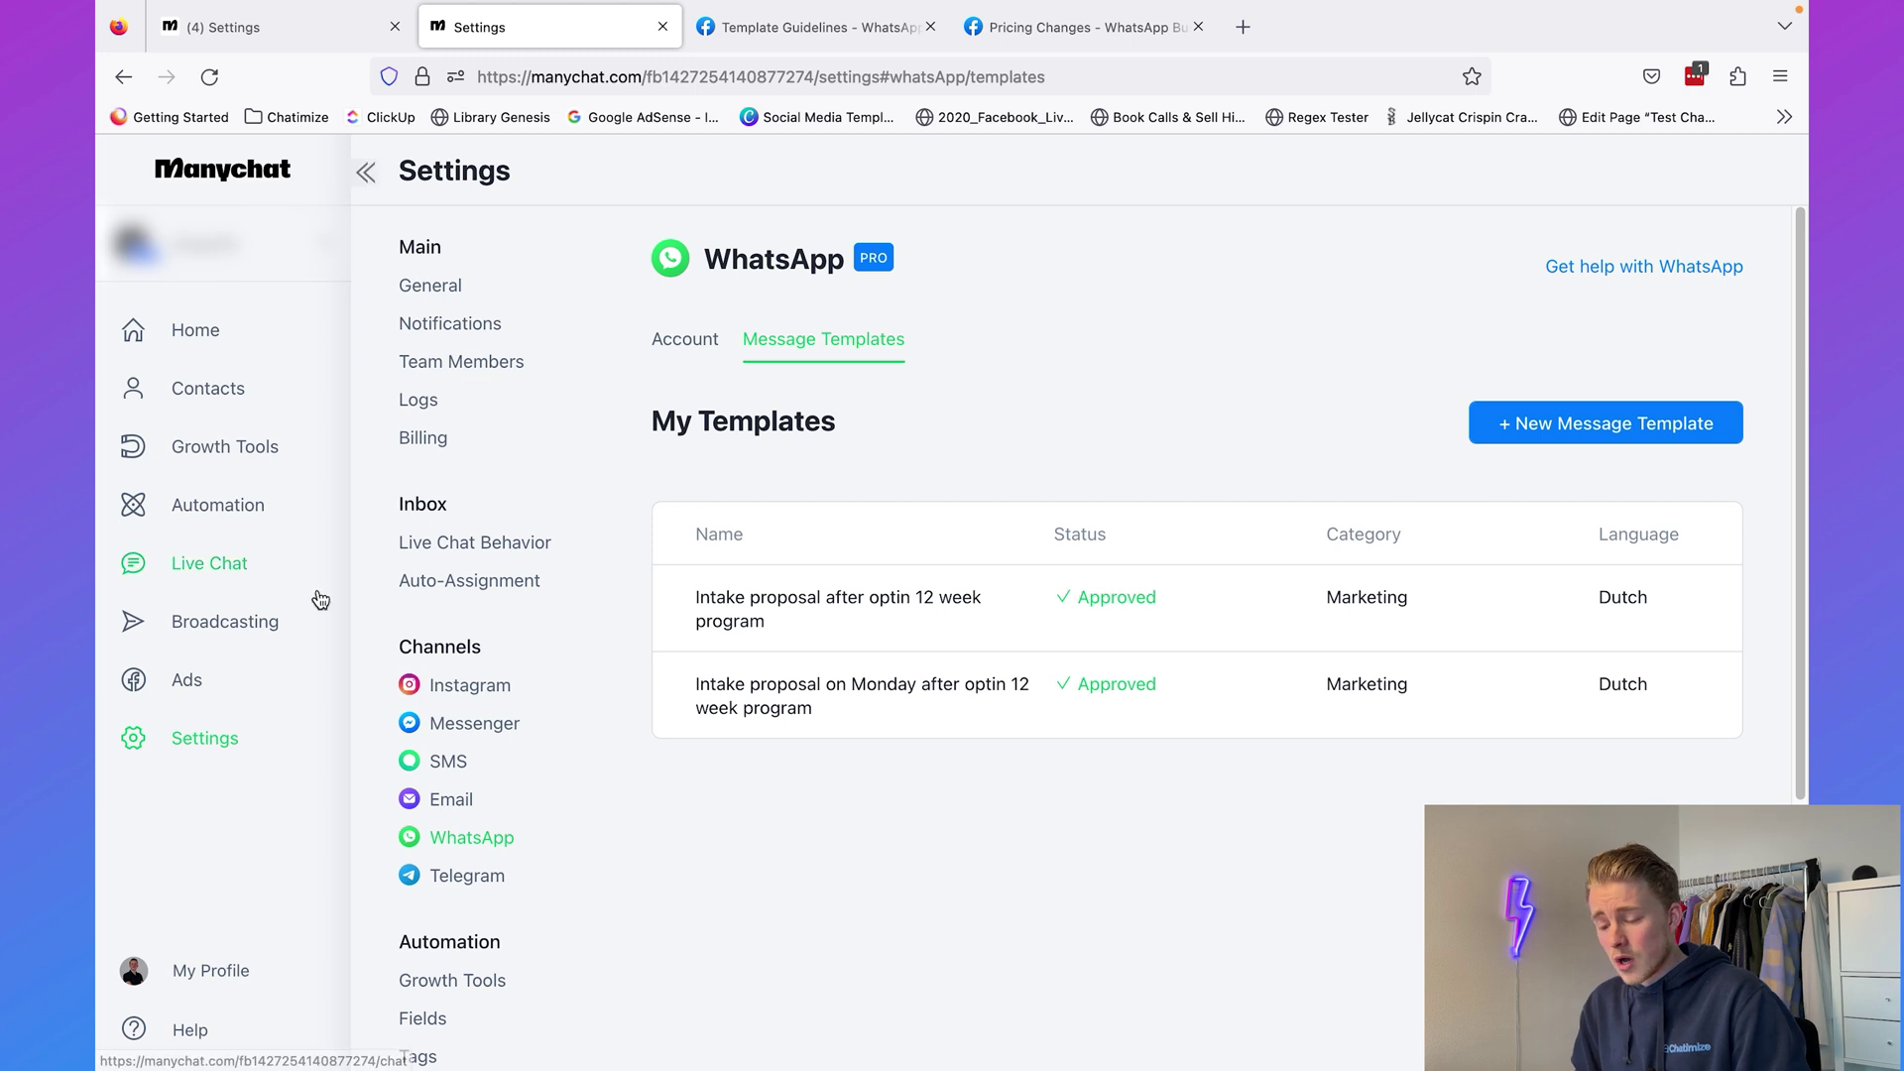
pyautogui.click(199, 519)
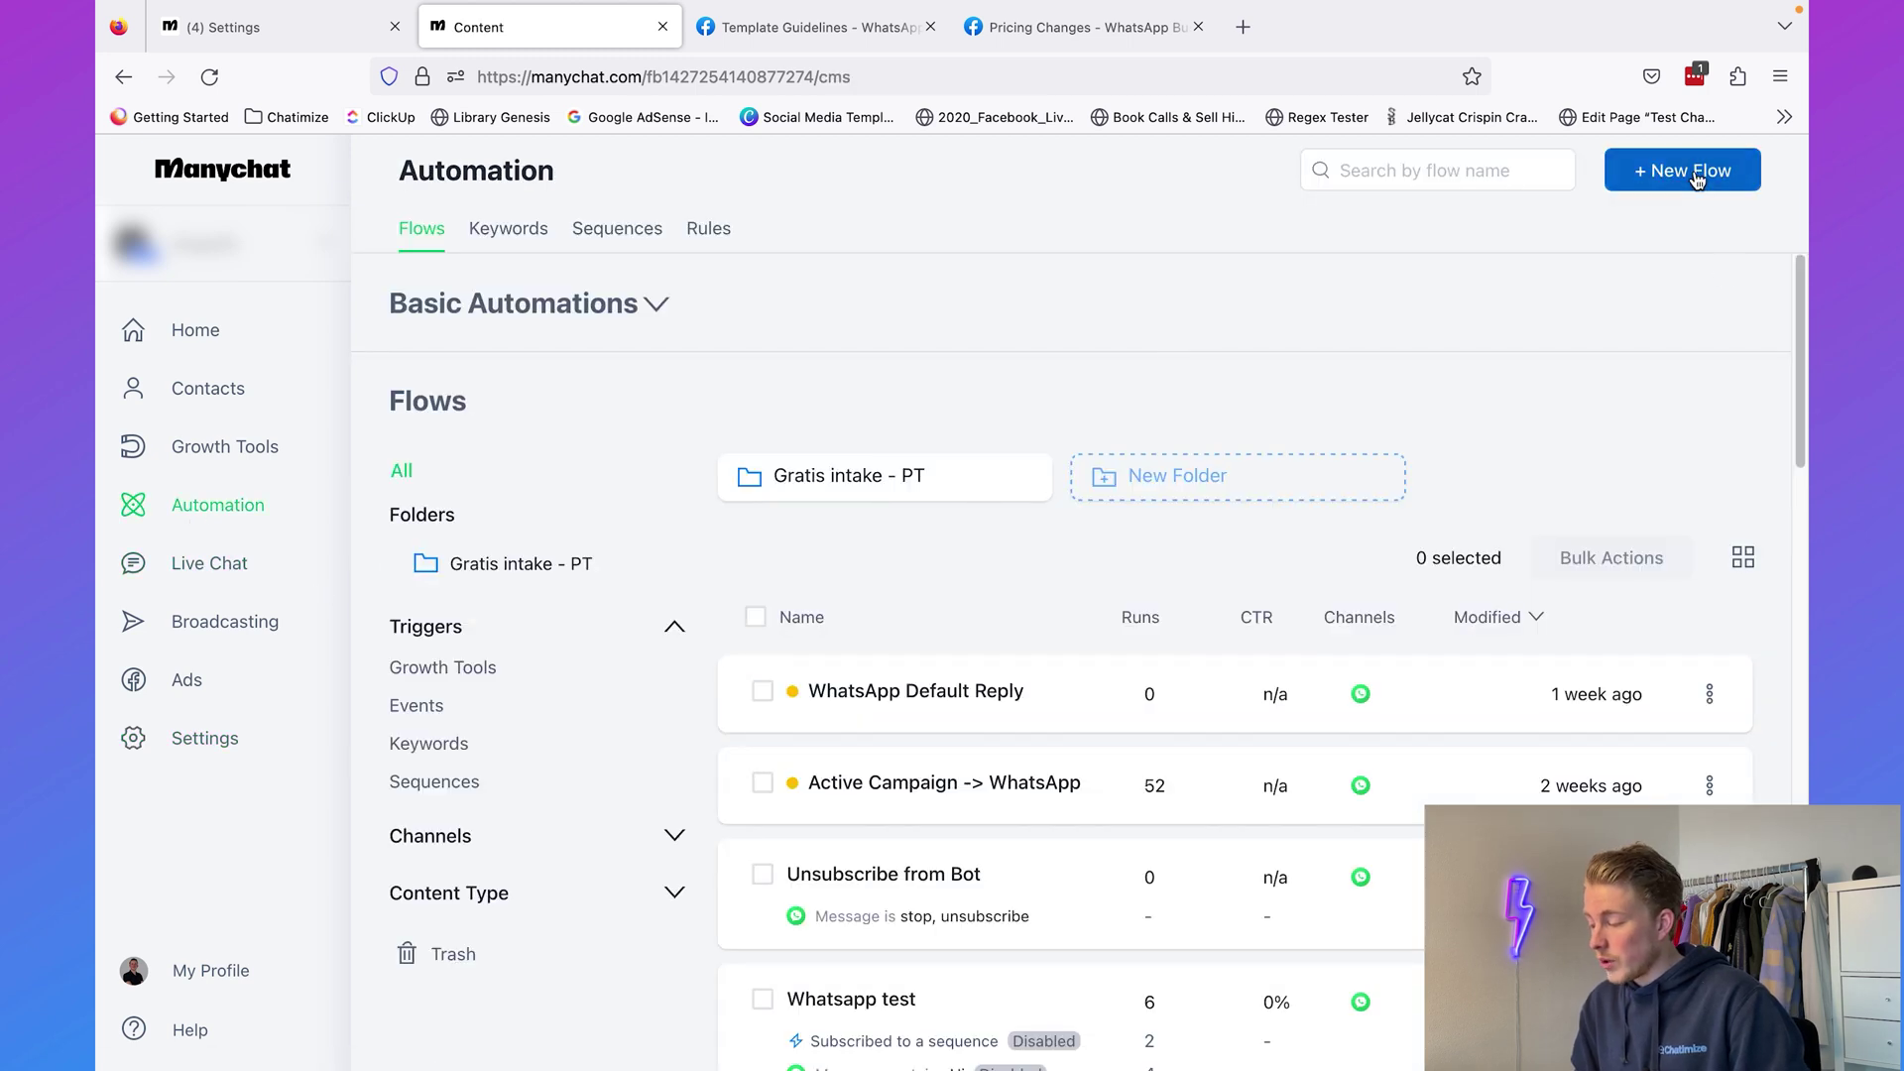
# - Create a new flow from scratch whose first step is a WhatsApp Send Message
pyautogui.click(1683, 170)
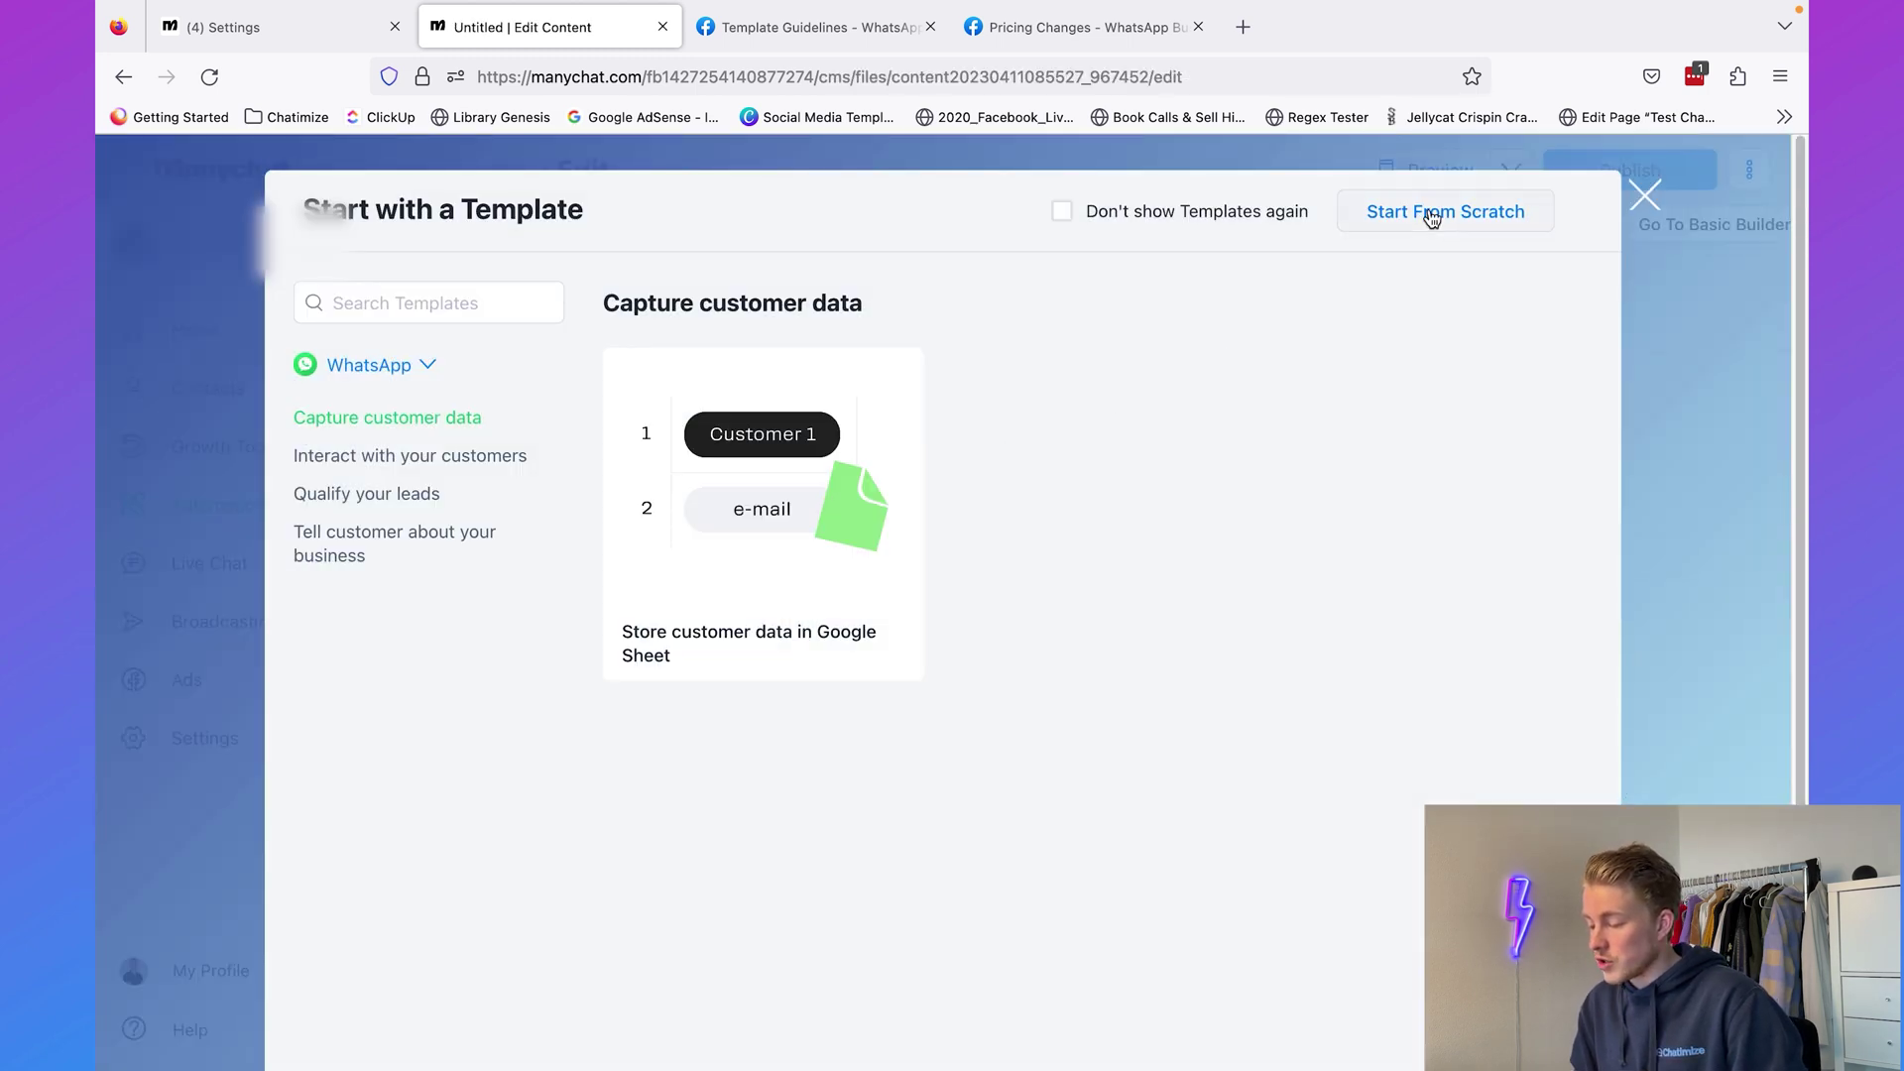
pyautogui.click(1428, 210)
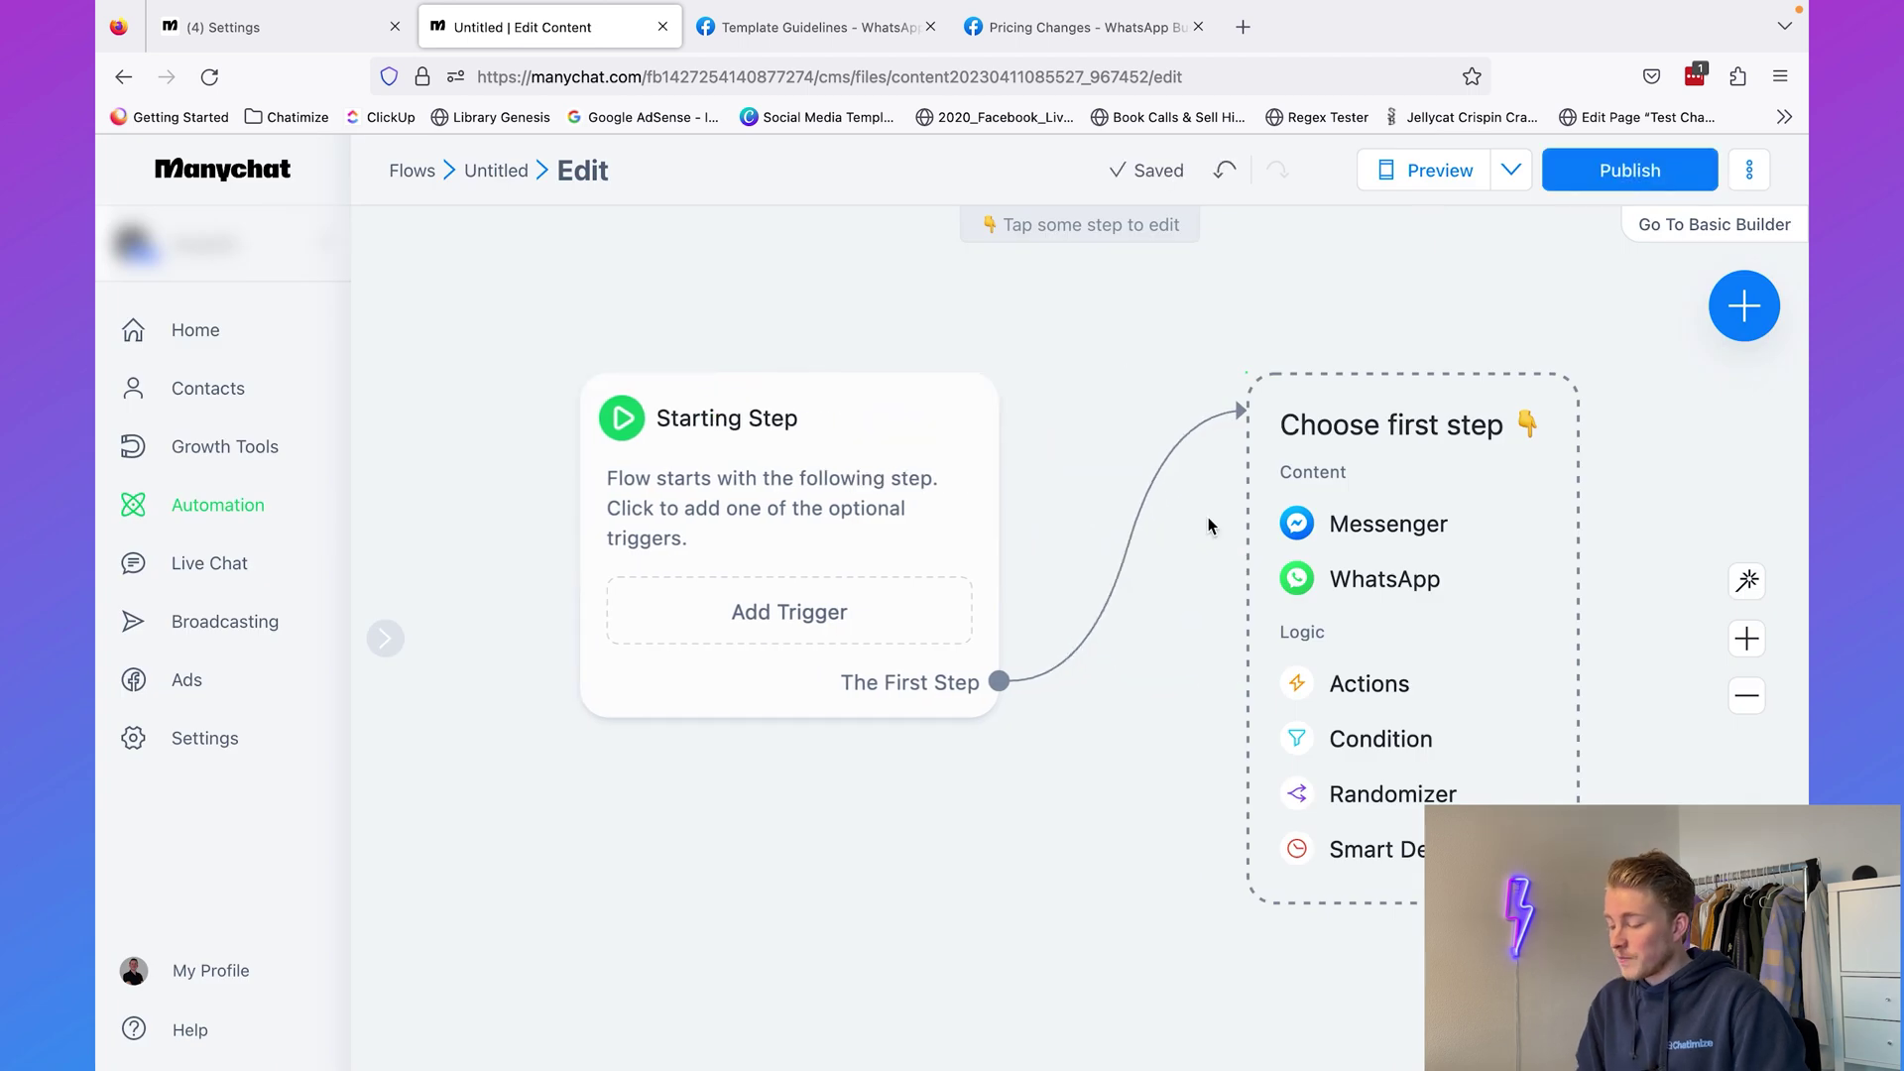
pyautogui.click(1341, 585)
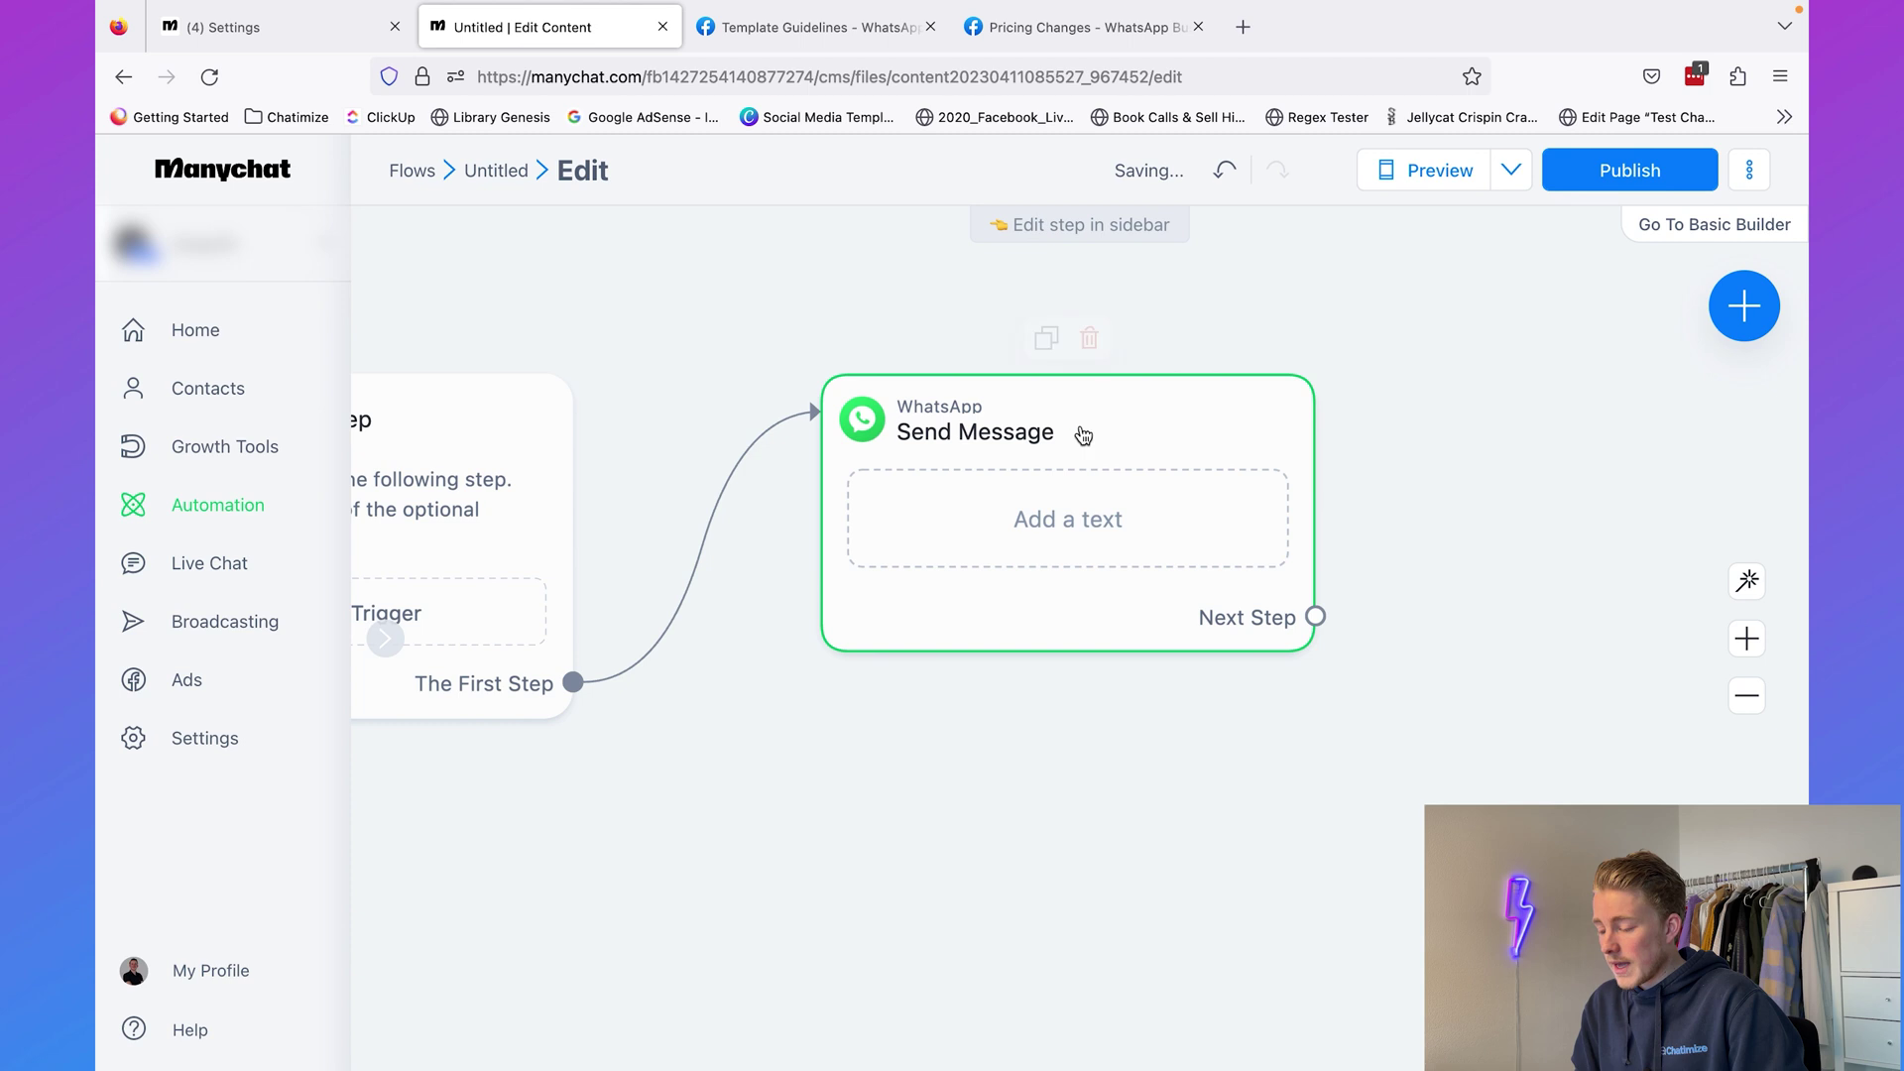
pyautogui.click(1083, 437)
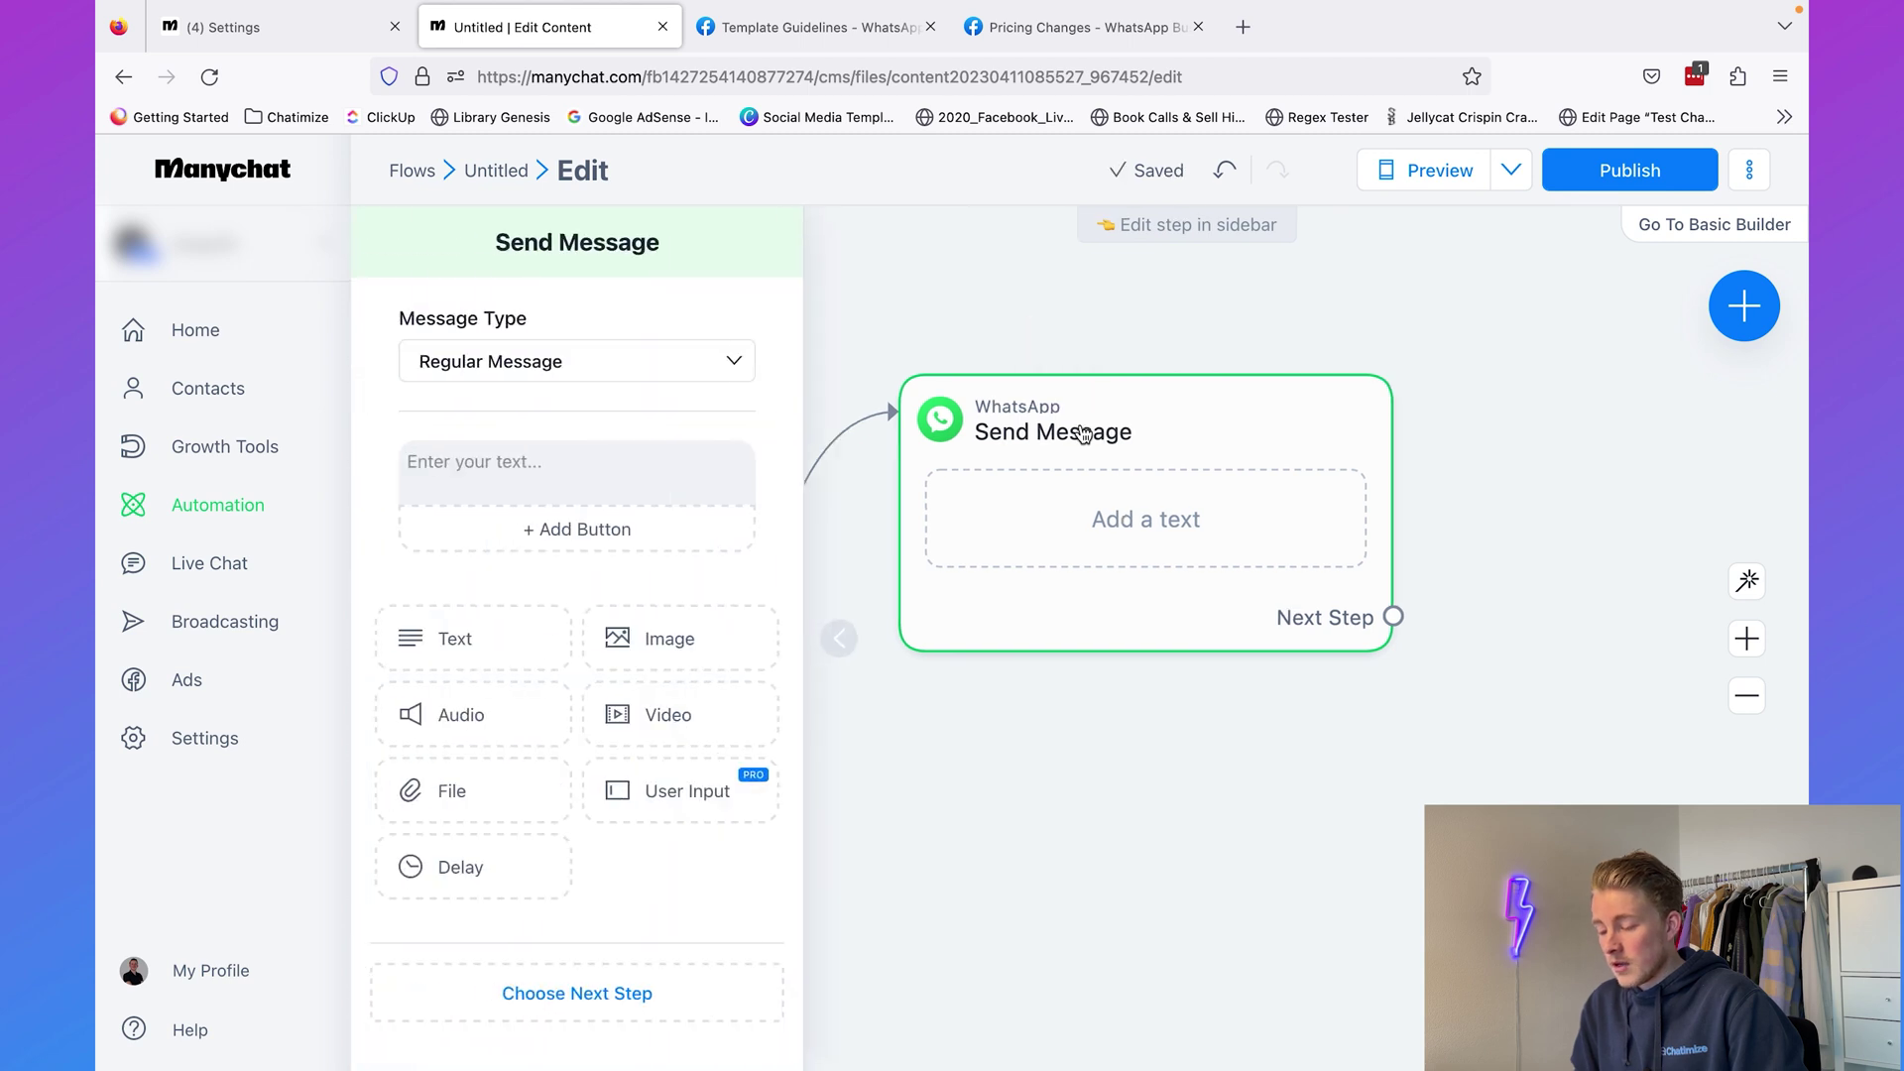
# - Make the step send the 'Intake proposal after optin 12 week program' message template
pyautogui.click(492, 361)
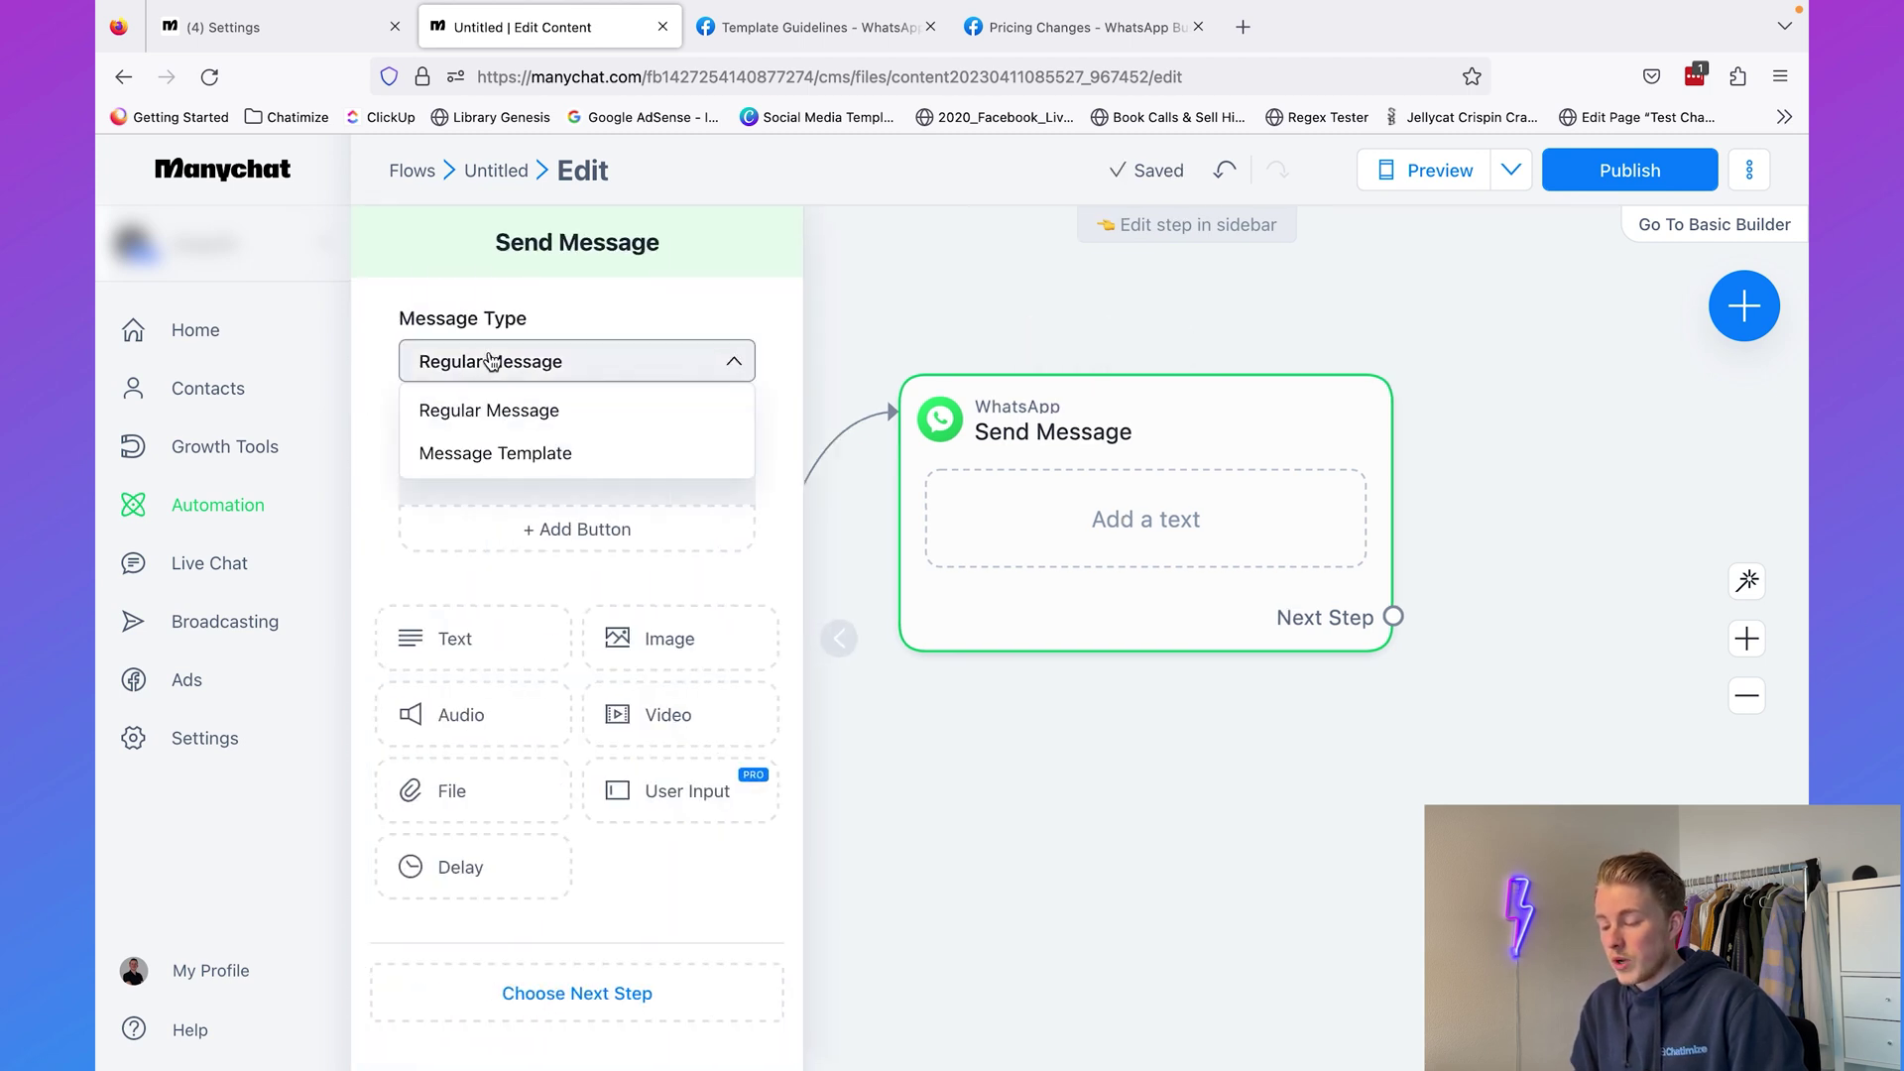
pyautogui.click(509, 456)
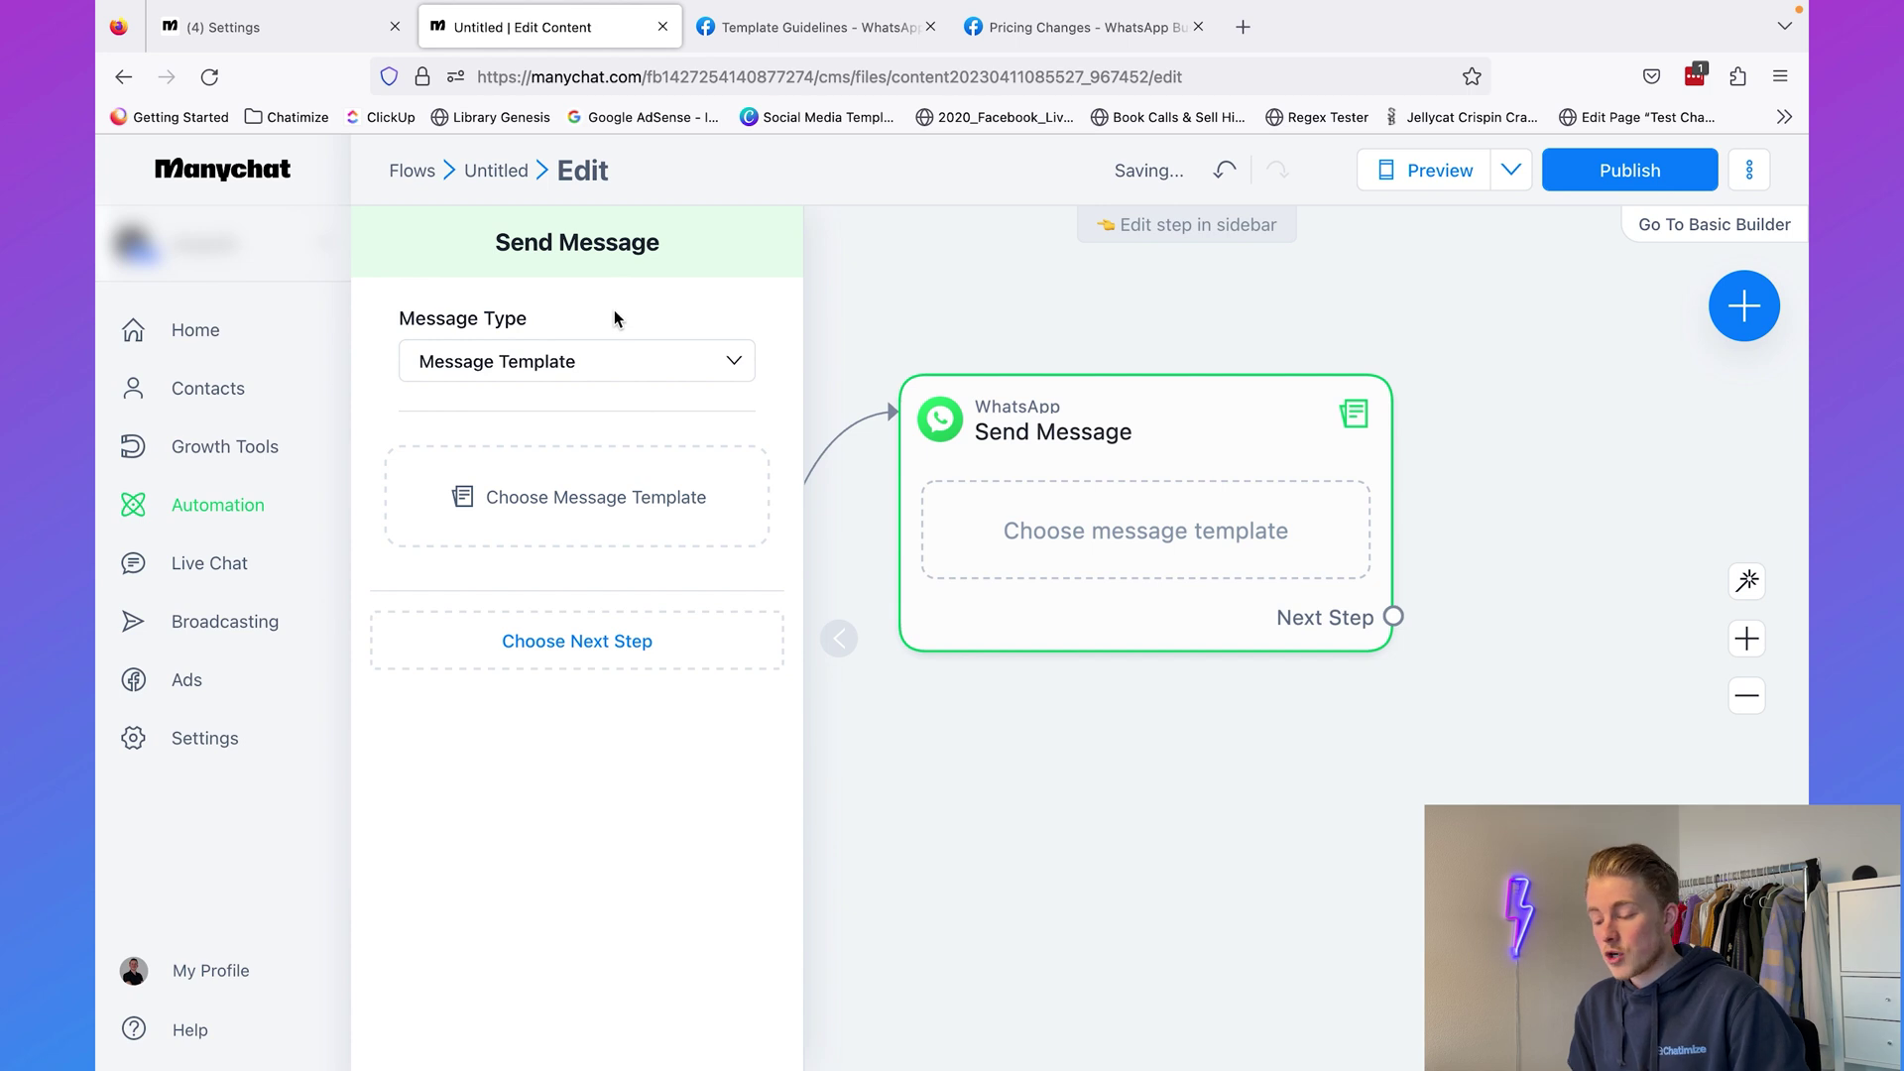
pyautogui.click(587, 530)
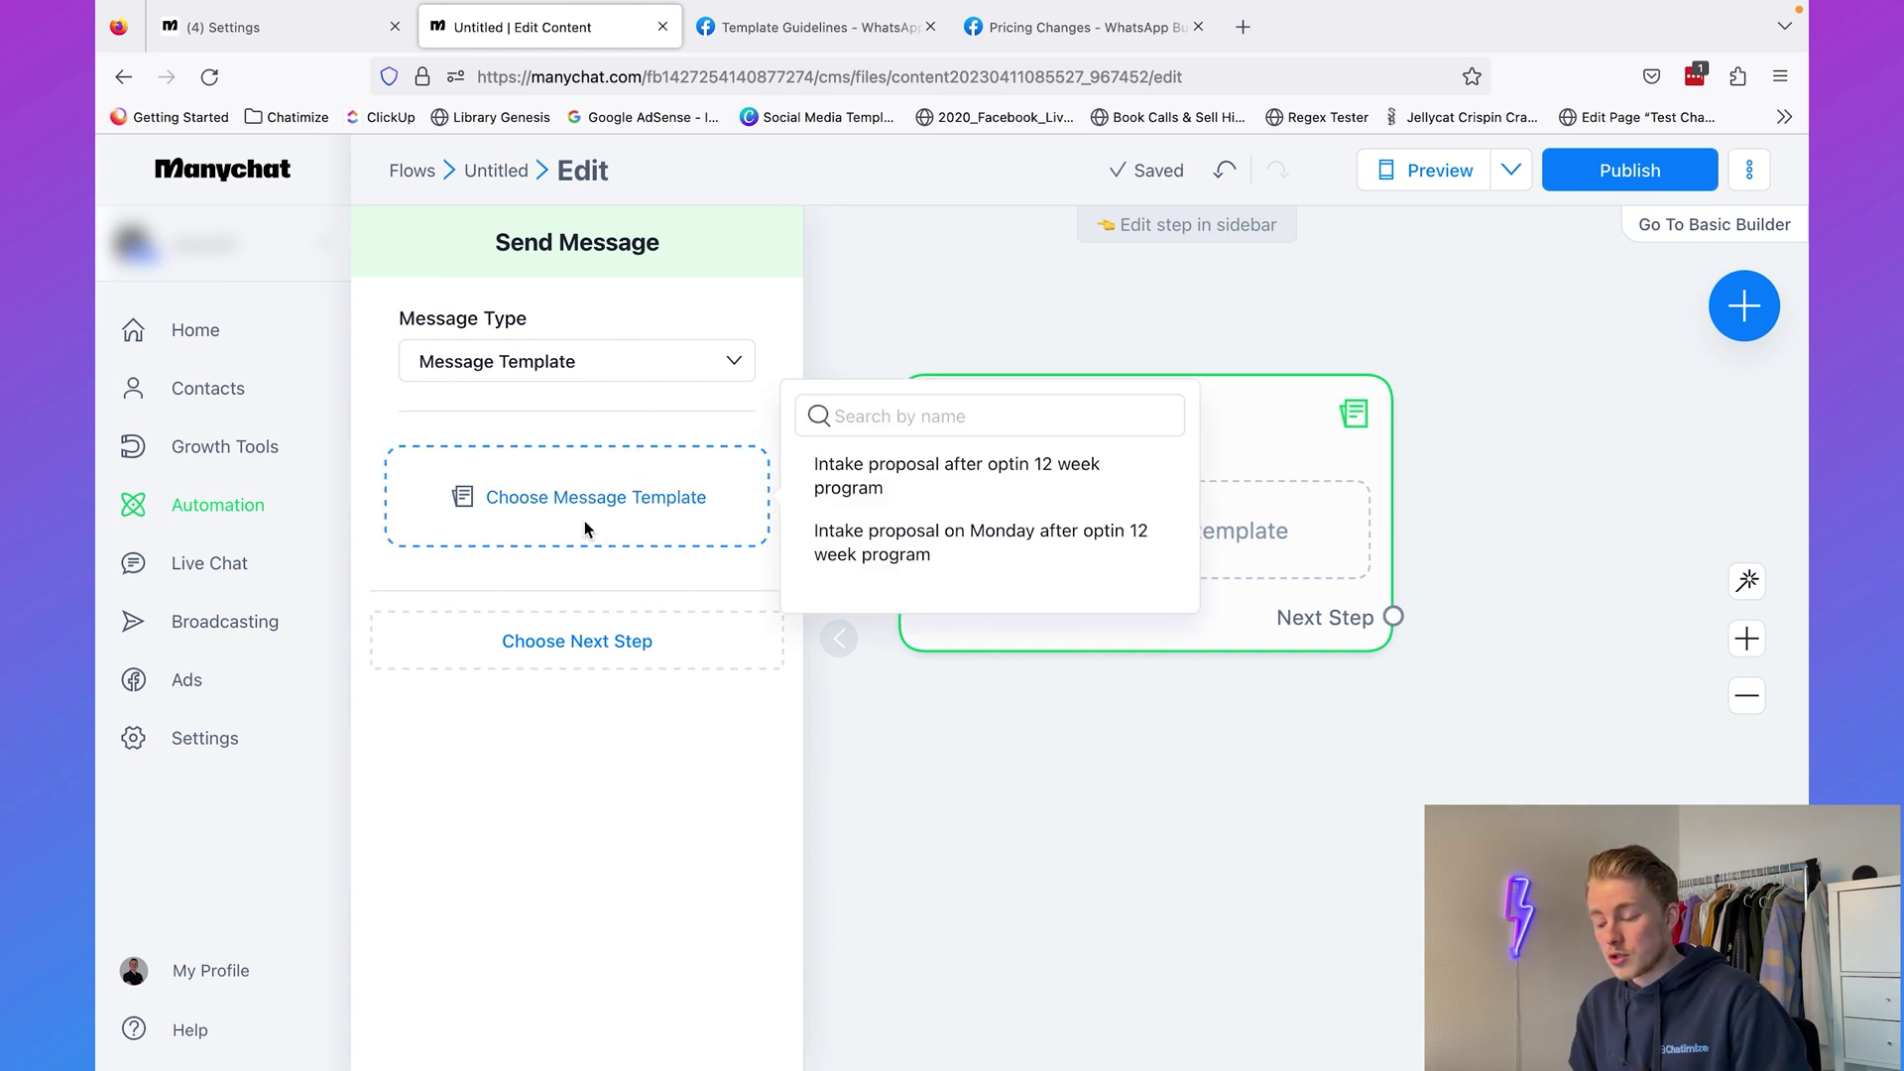
pyautogui.click(912, 474)
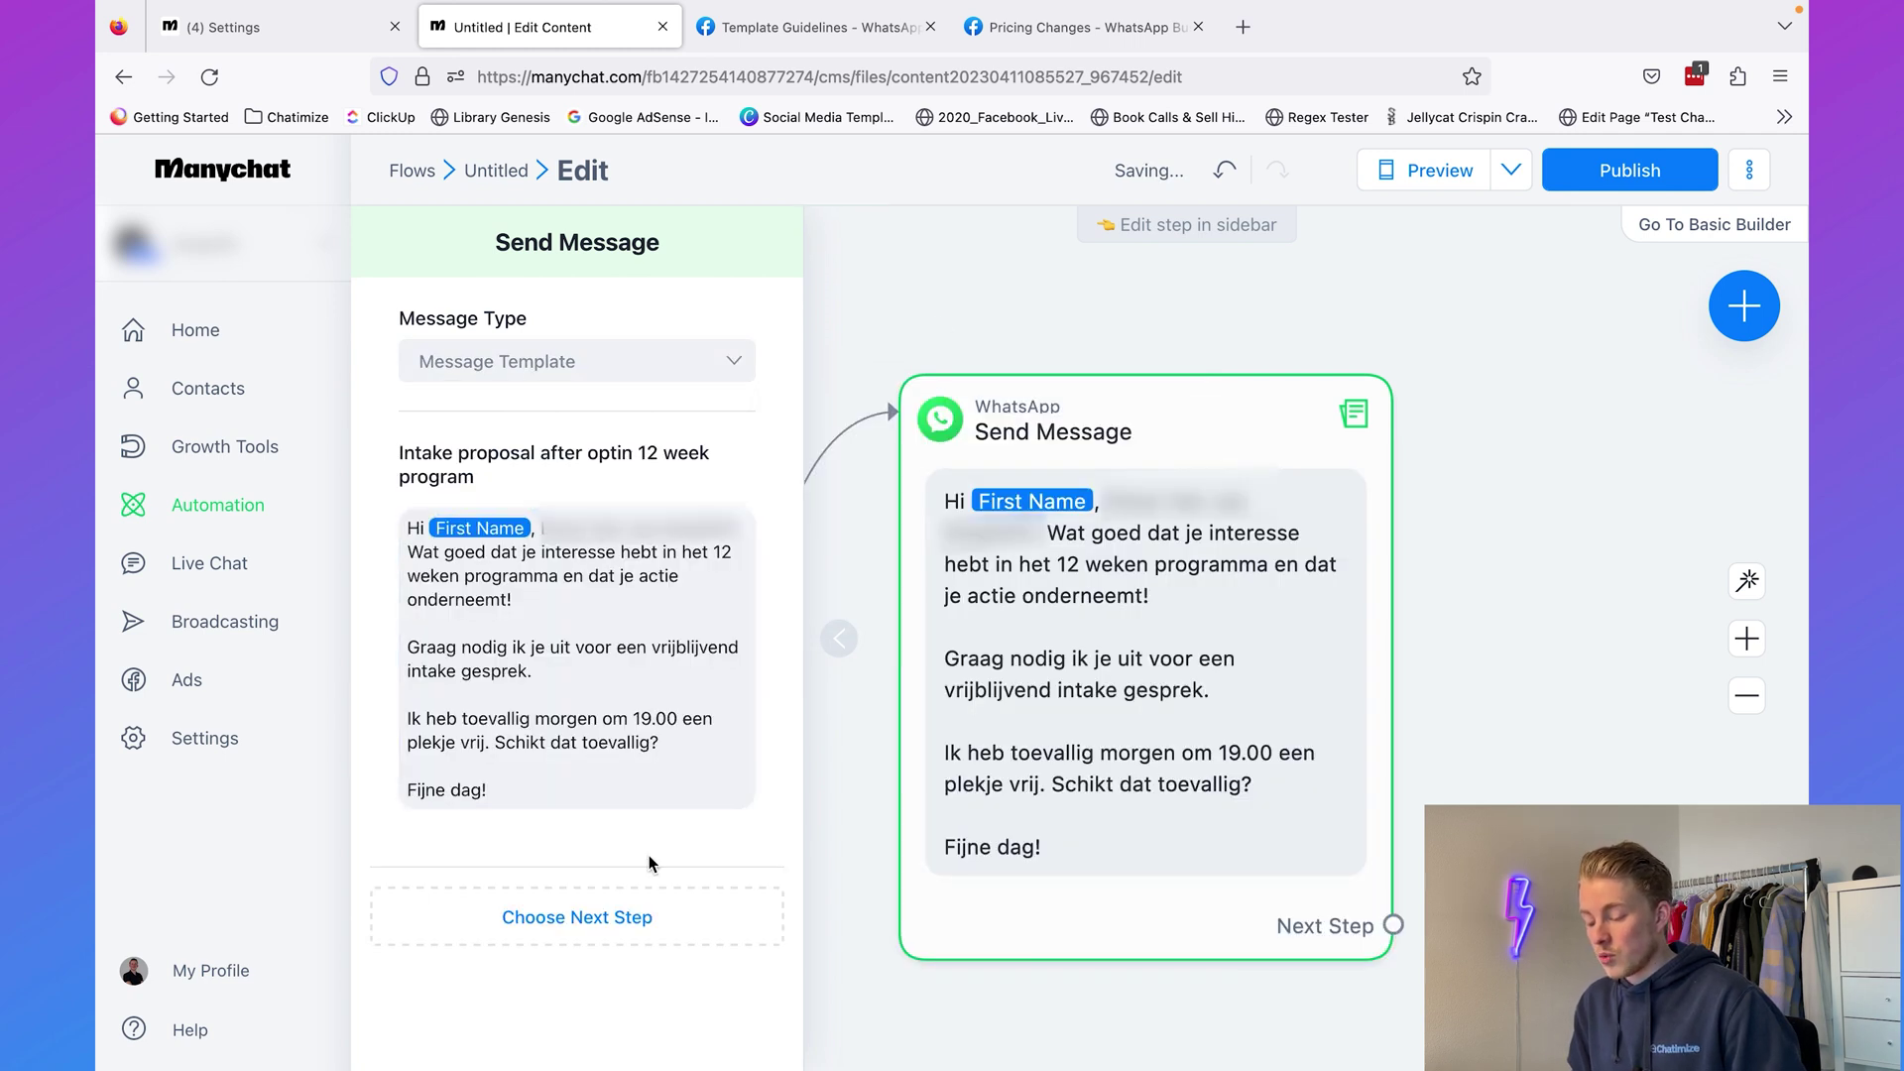
pyautogui.click(989, 299)
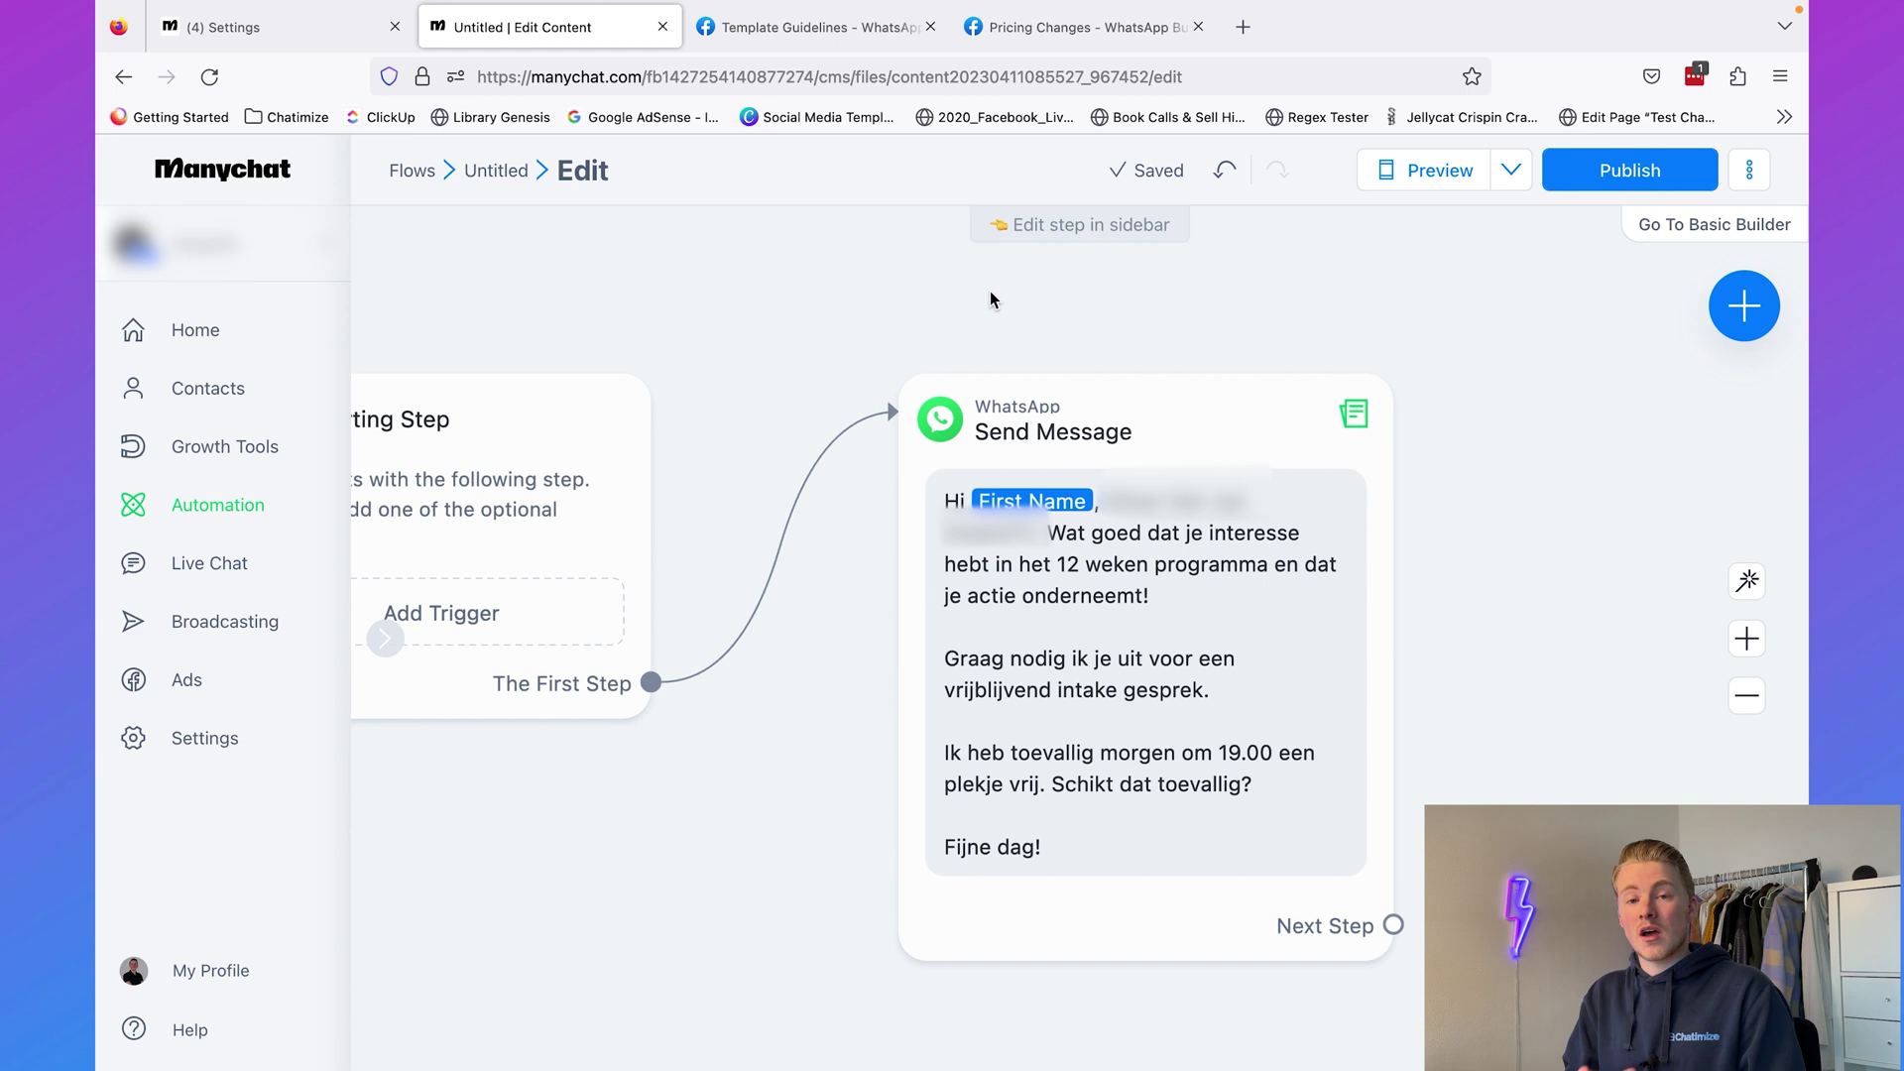